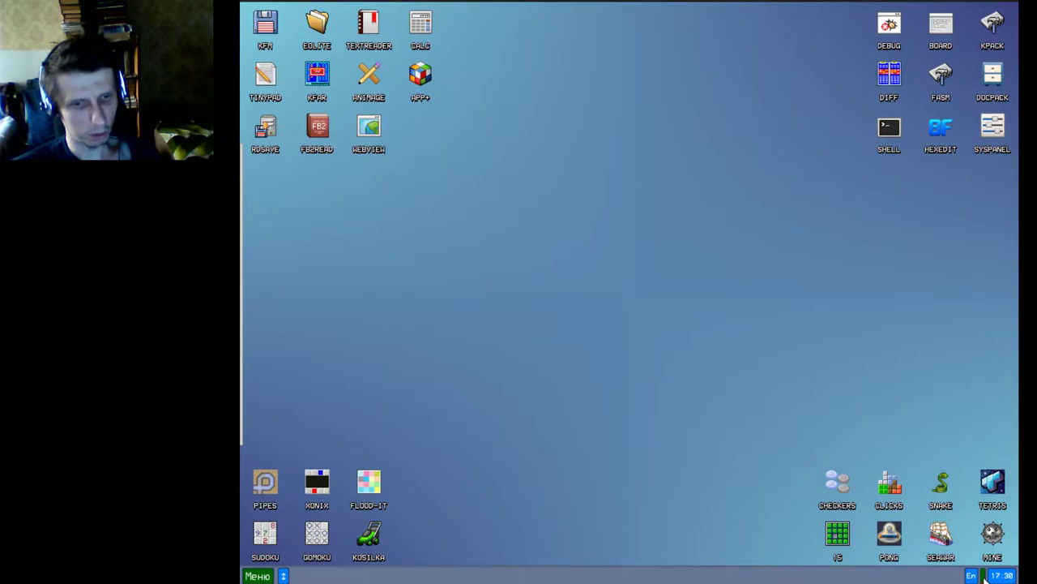
Step: Open the Ghost Monitor hardware tool, review its Tests, Configs and About pages, and close it
left_click(985, 576)
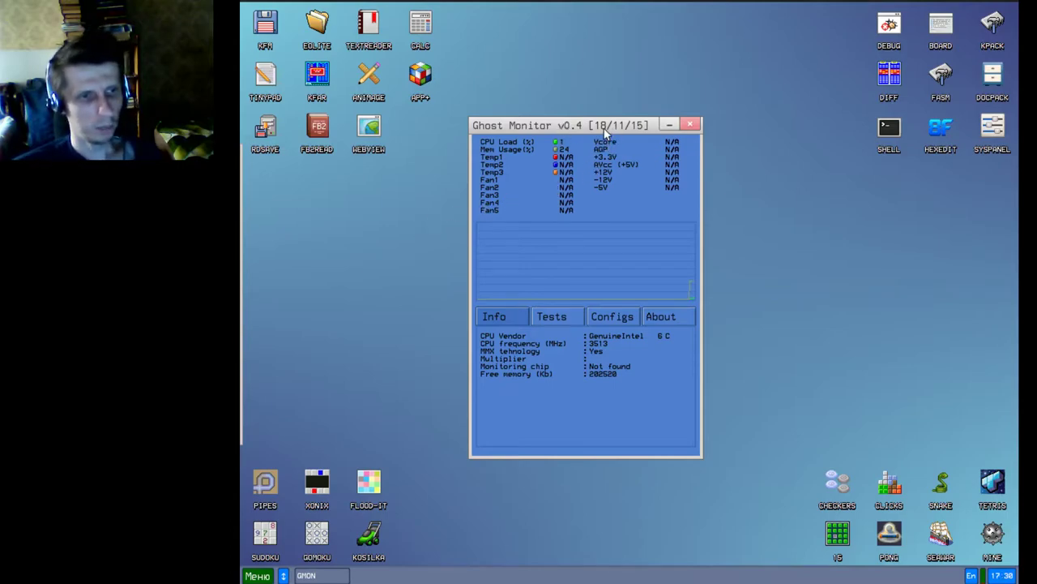
left_click_drag(607, 128, 618, 129)
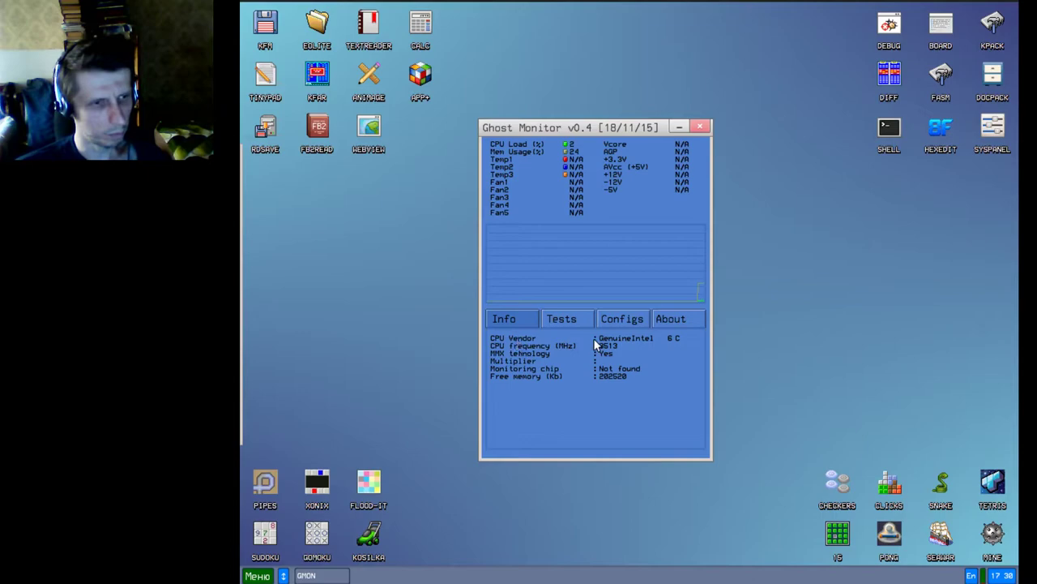
left_click(567, 319)
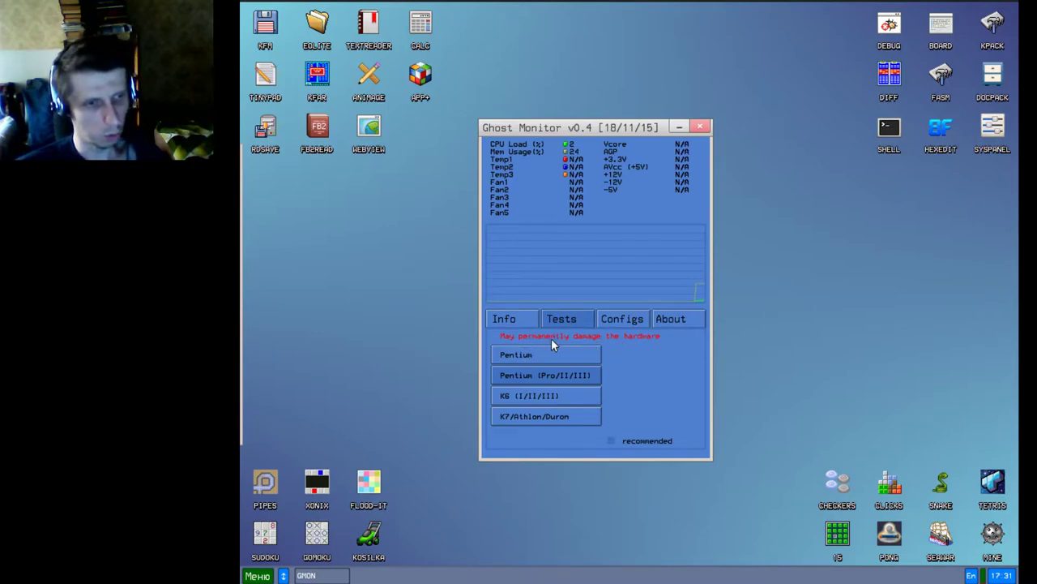
left_click(619, 321)
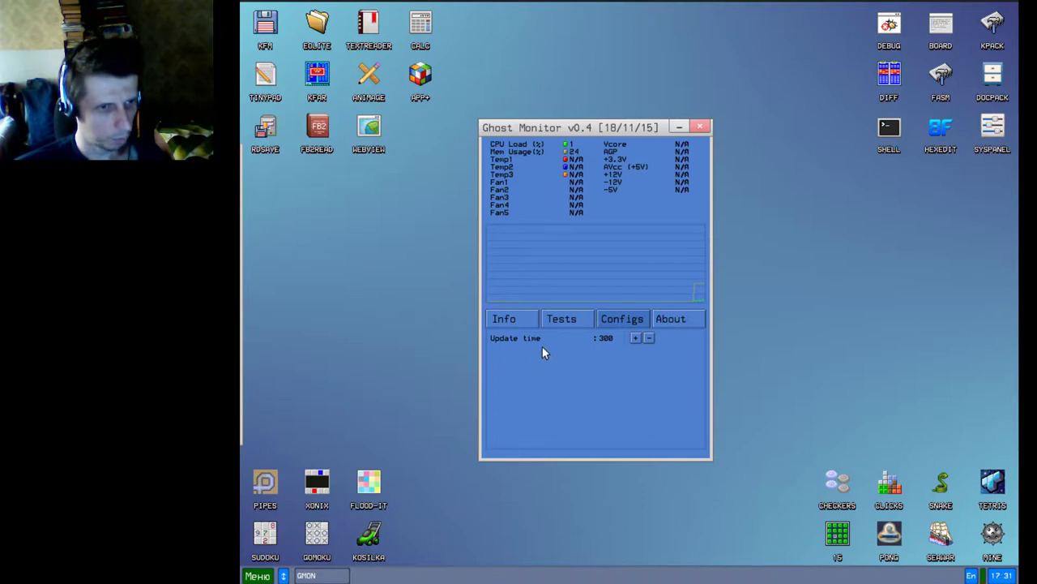
left_click(688, 321)
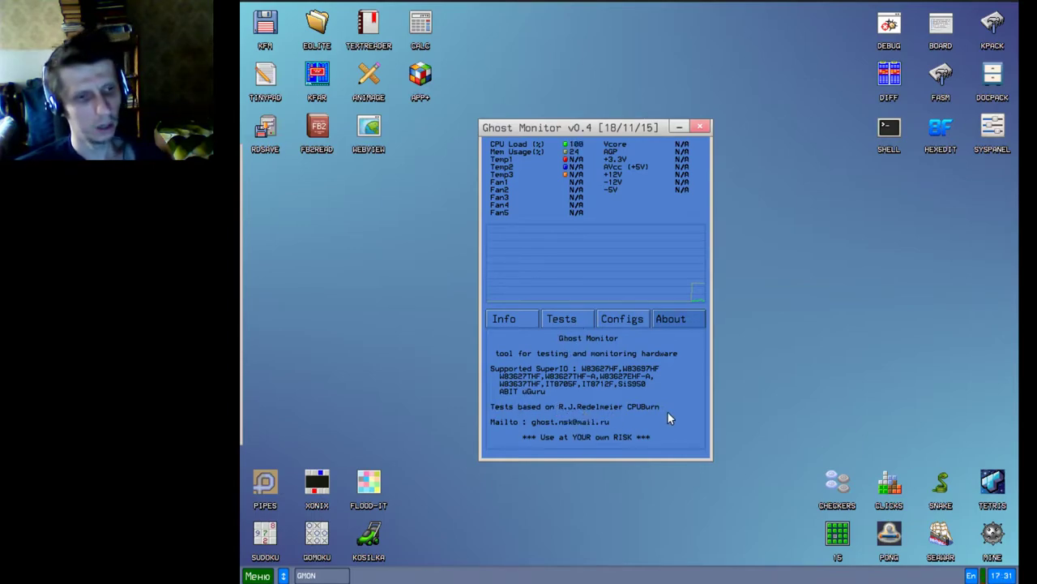
left_click(560, 321)
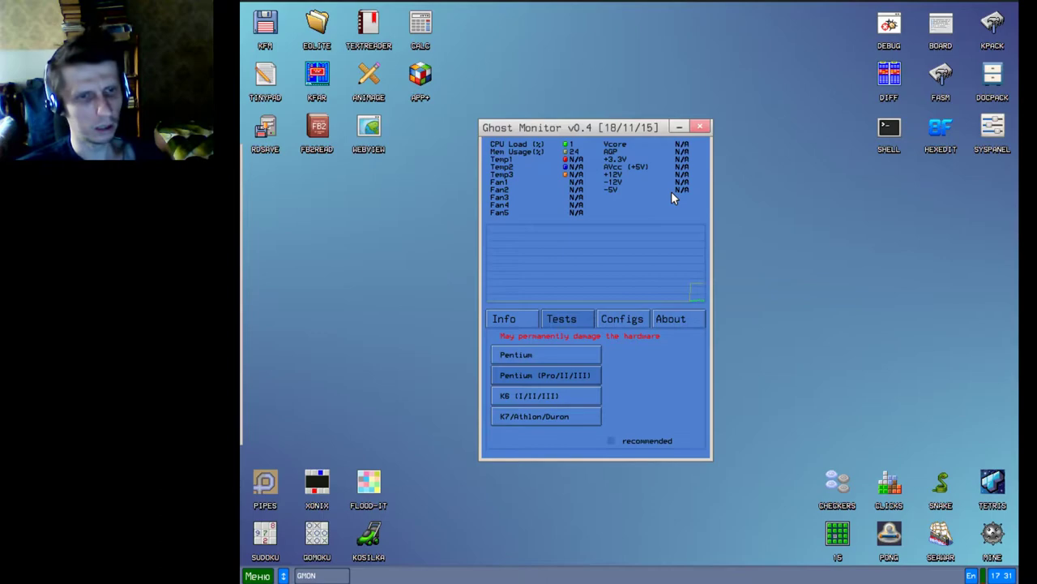
left_click(701, 128)
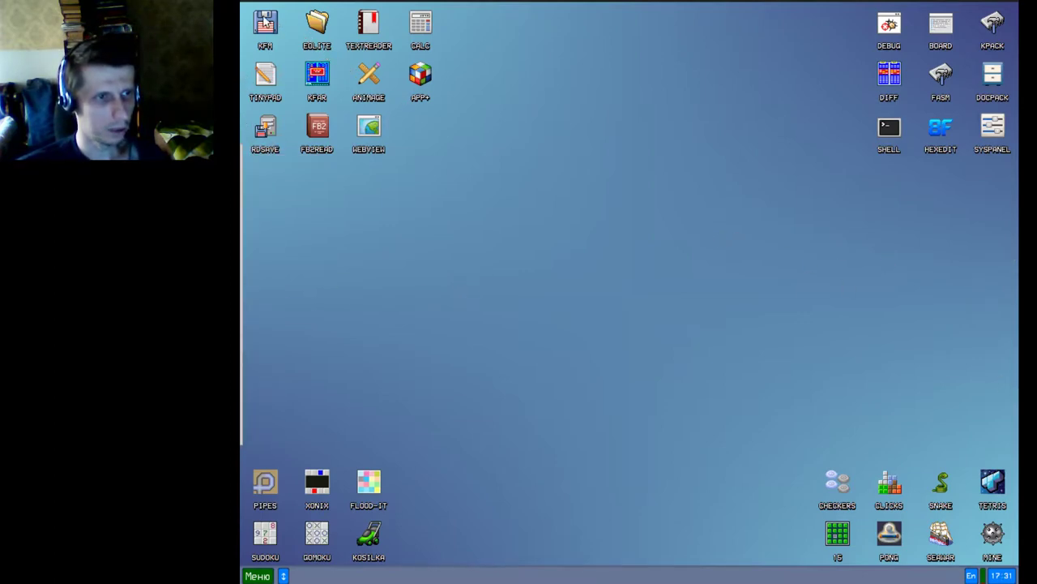
Step: Launch the DOSBox DOS Emulator from the system's emulators and move its window to the middle of the desktop
left_click(260, 576)
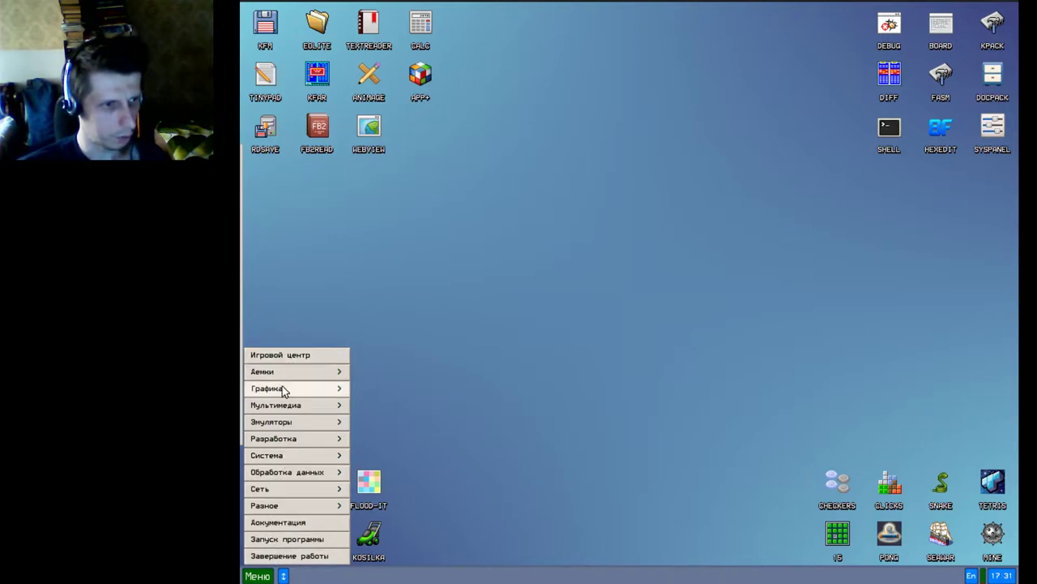
left_click(282, 423)
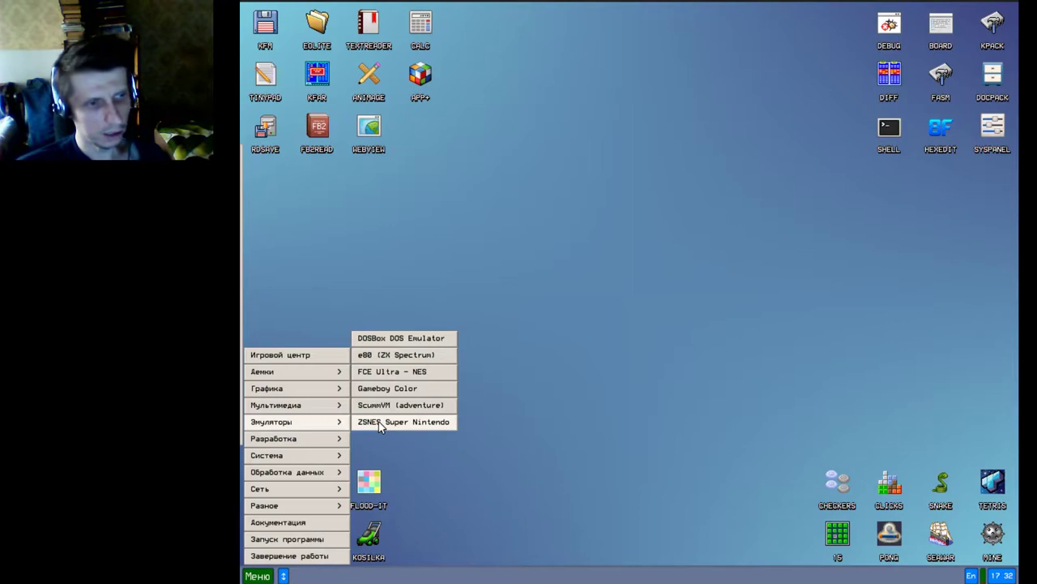
left_click(404, 339)
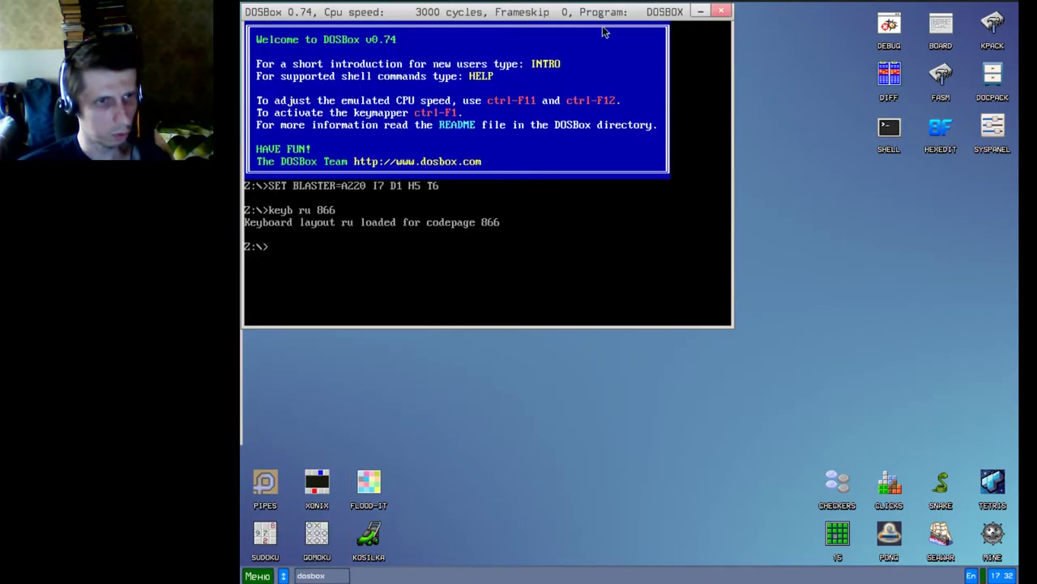
left_click_drag(584, 8, 687, 136)
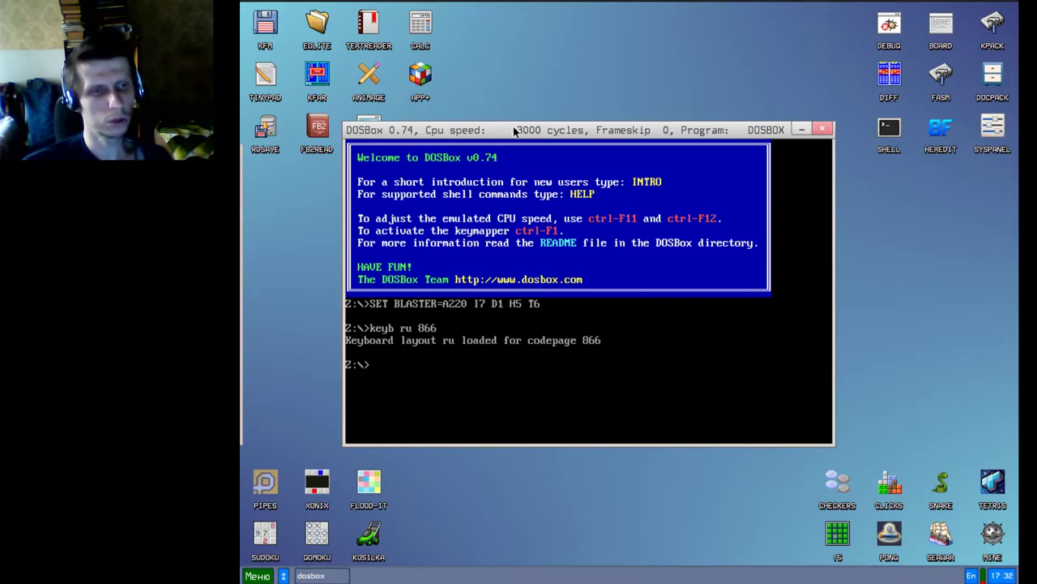
left_click_drag(514, 131, 550, 118)
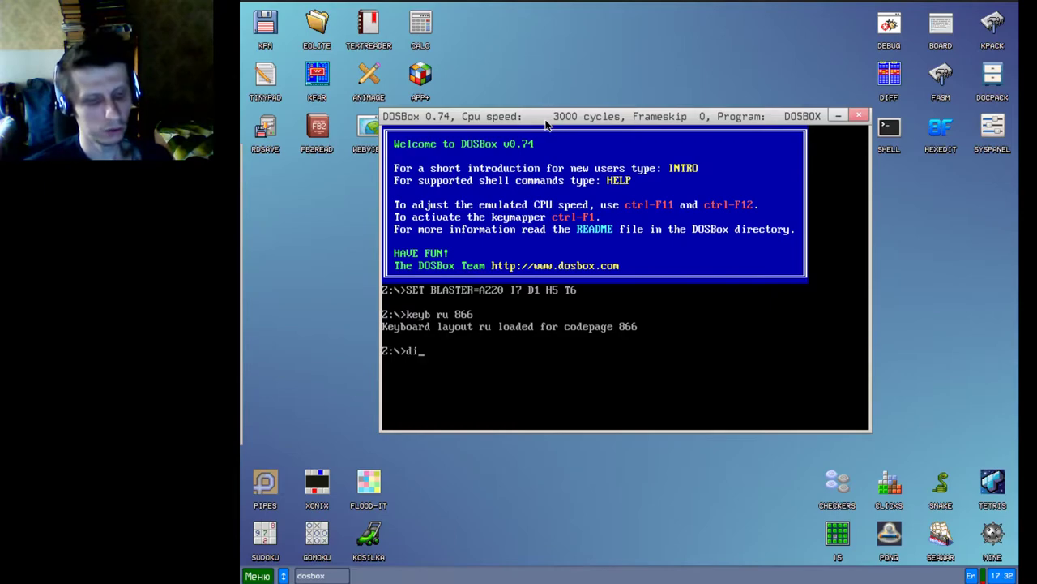
Step: List the contents of the Z: drive with the dir command and close DOSBox
type("r")
key("Return")
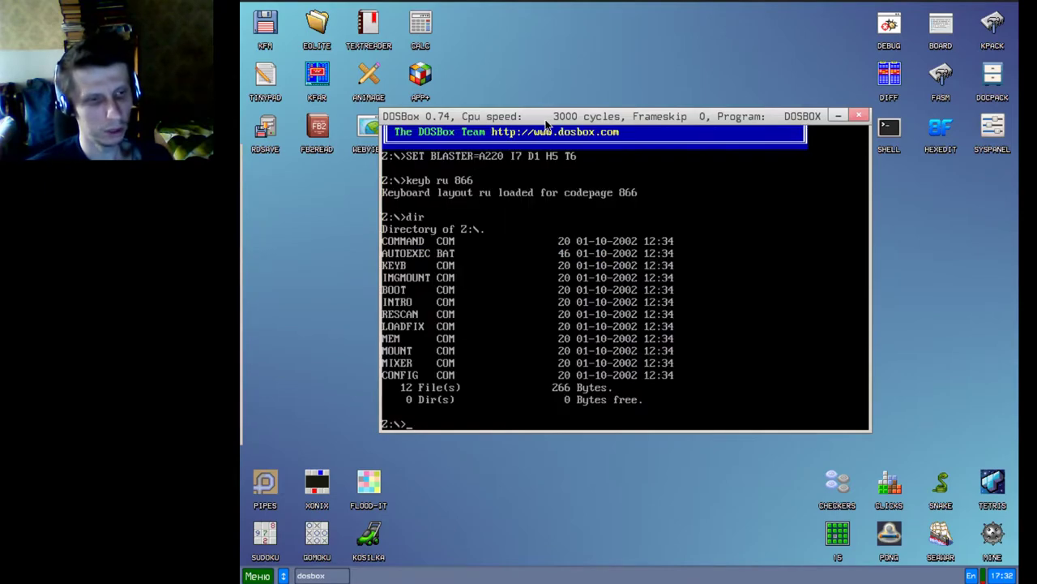
left_click(859, 117)
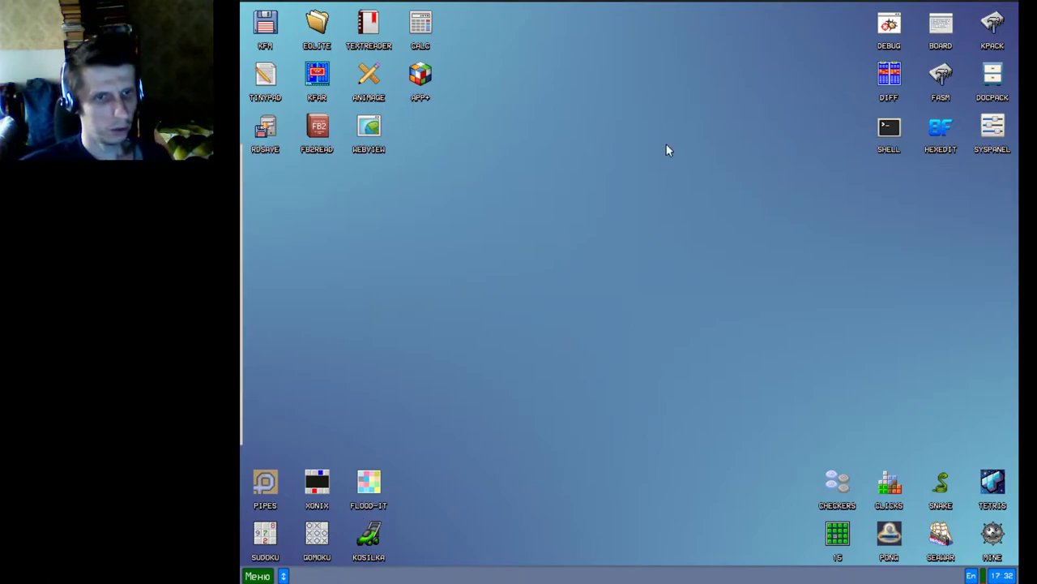
Step: Open the KolibriOS System Panel, inspect the tmp1 disk in the RamDisks manager, and close the manager
double_click(993, 129)
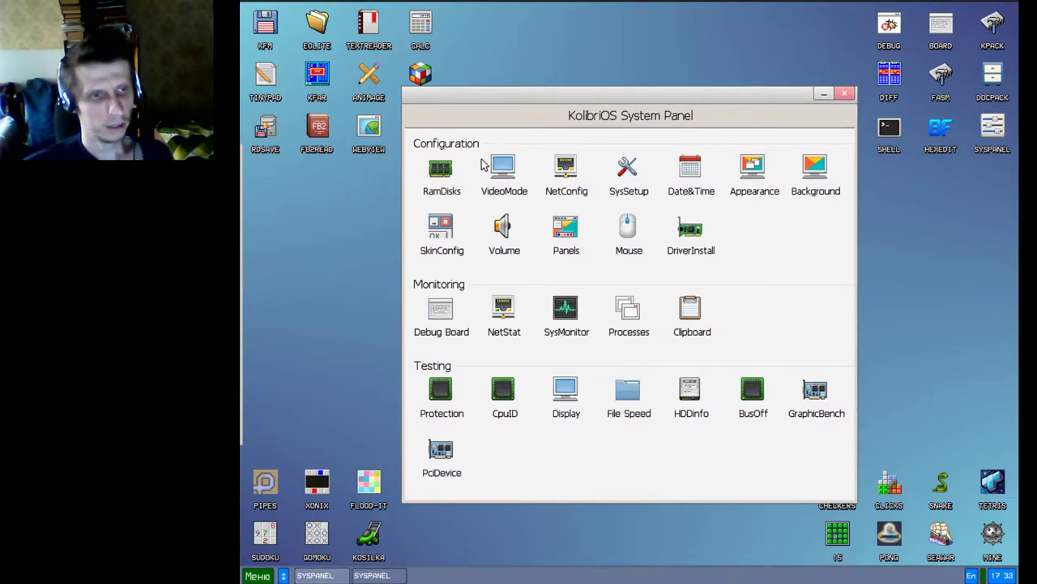
left_click(442, 170)
left_click(441, 172)
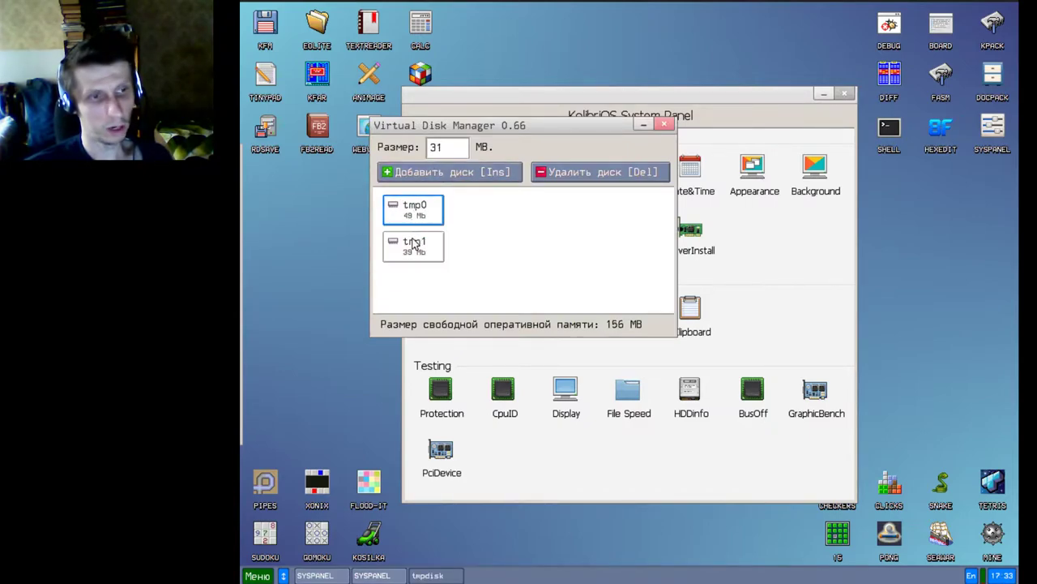
left_click(413, 244)
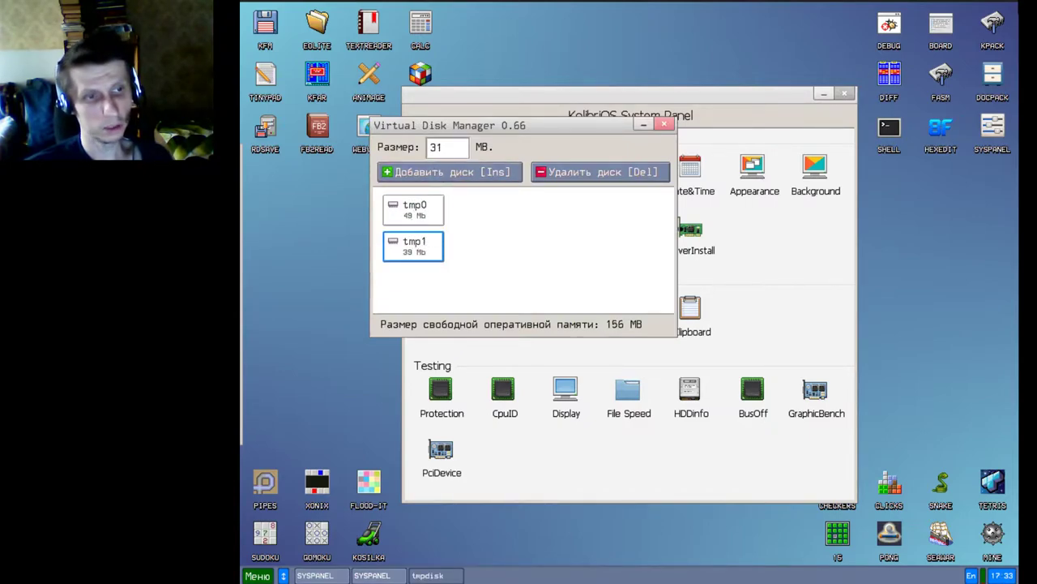
left_click(666, 127)
Step: View the VideoMode and NetConfig tools, checking the listed Ethernet device, and close each one
left_click(505, 165)
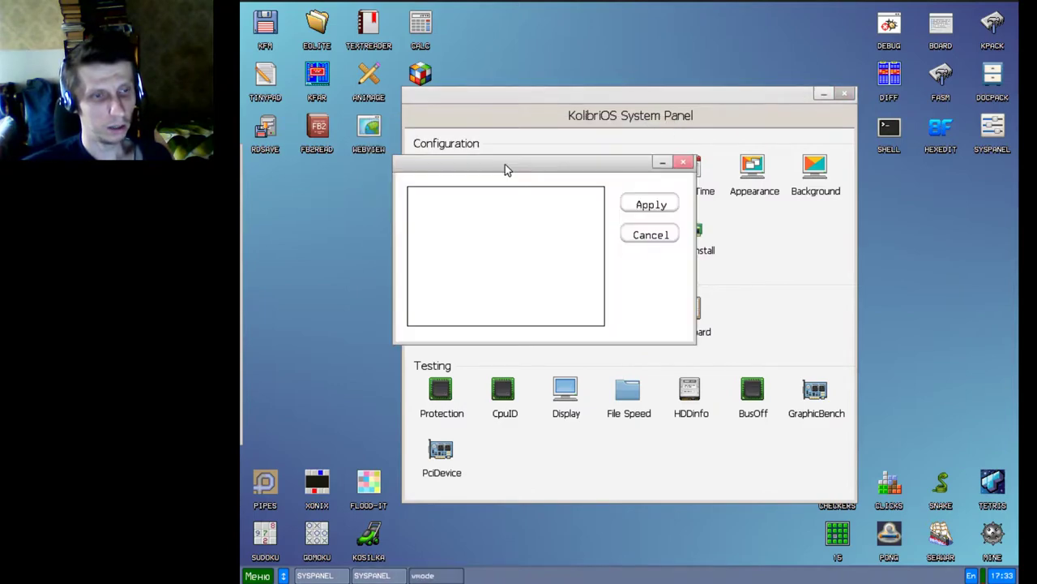
left_click(687, 165)
left_click(572, 180)
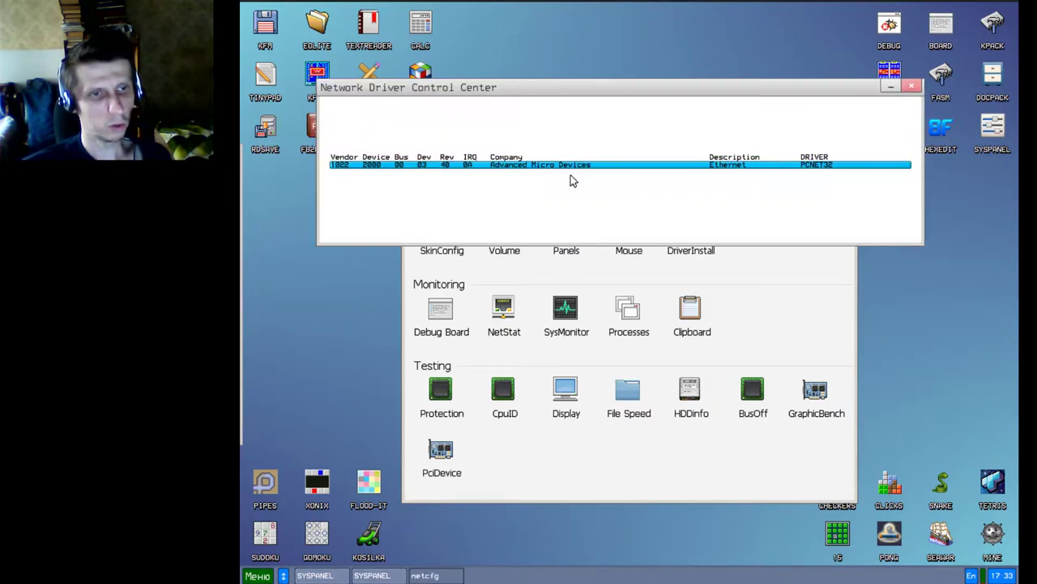
left_click(411, 165)
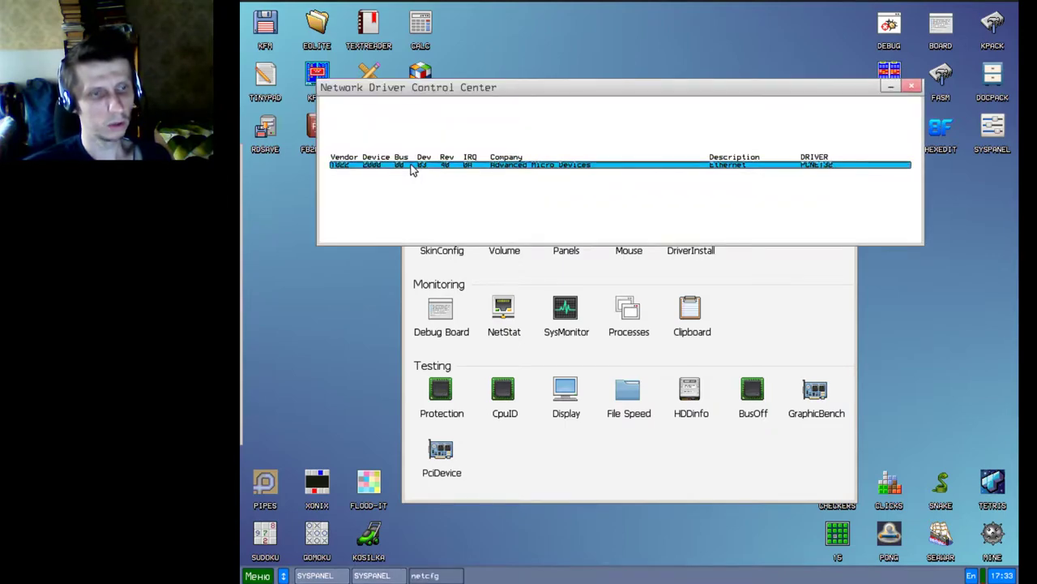
left_click(912, 86)
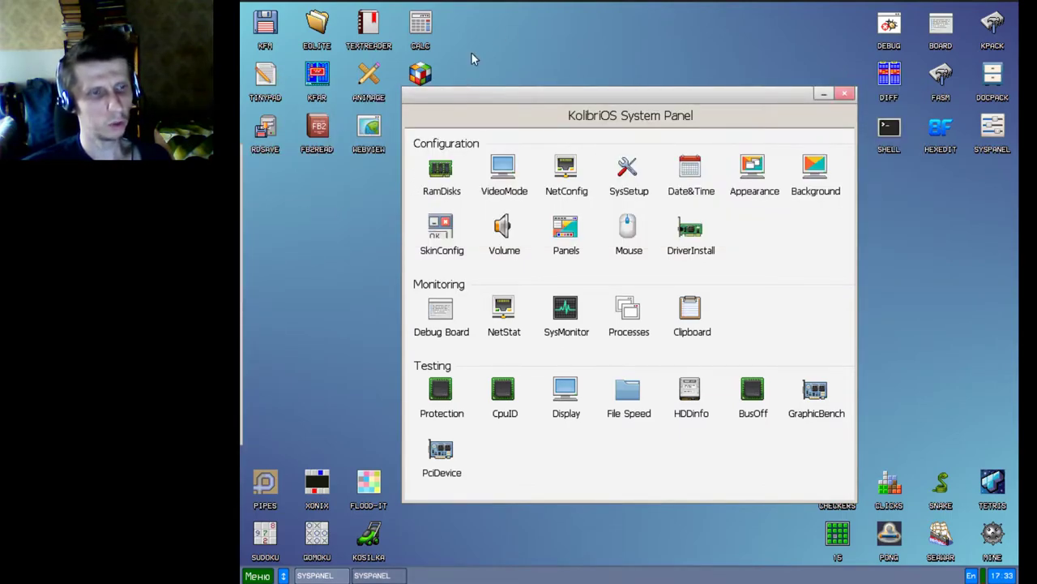
Step: Open the SysSetup settings, place the window over the System Panel, and apply font smoothing ON
left_click(628, 166)
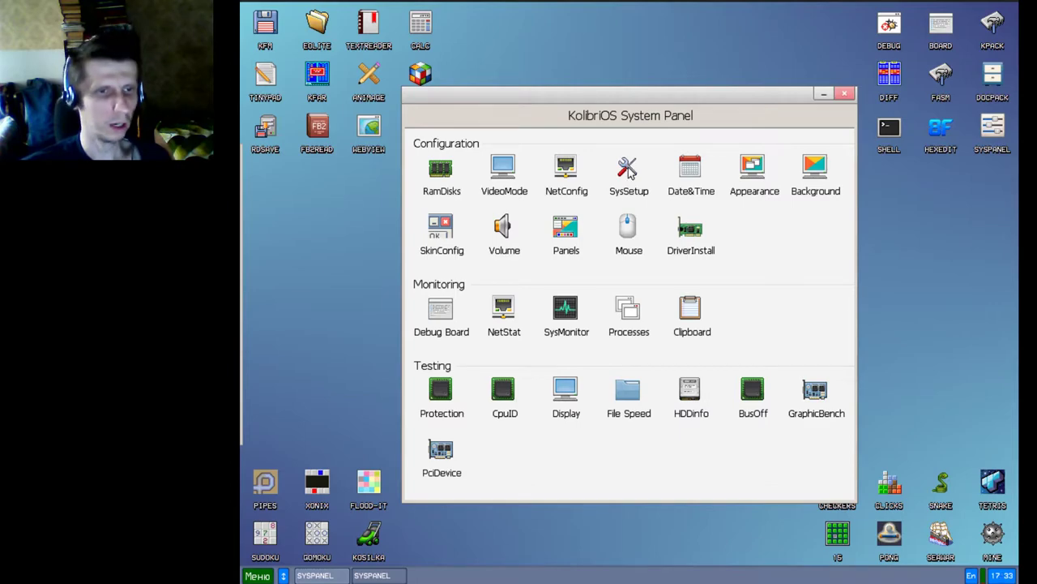
left_click_drag(345, 50, 351, 140)
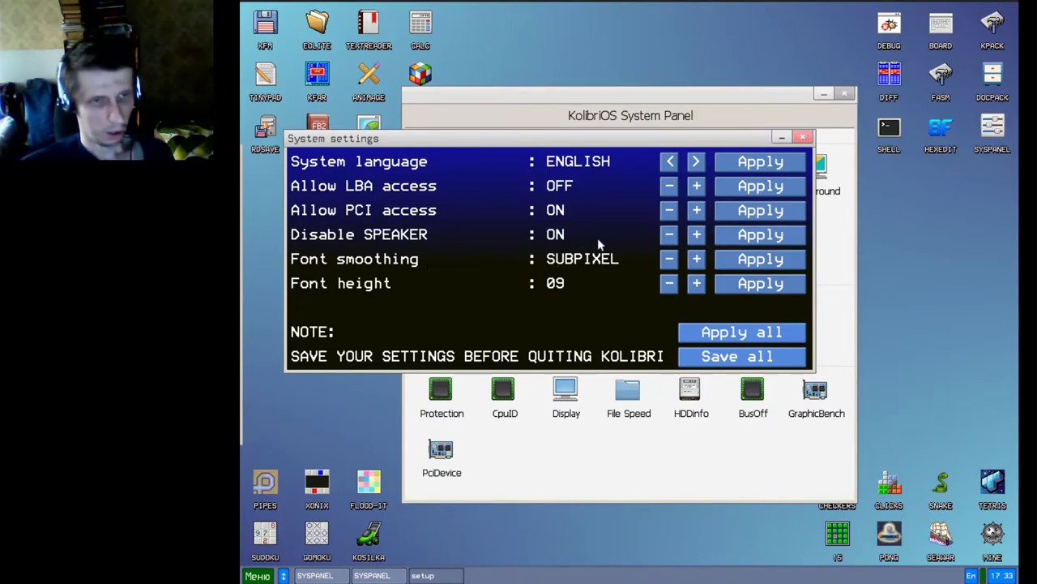
left_click(670, 260)
left_click(670, 260)
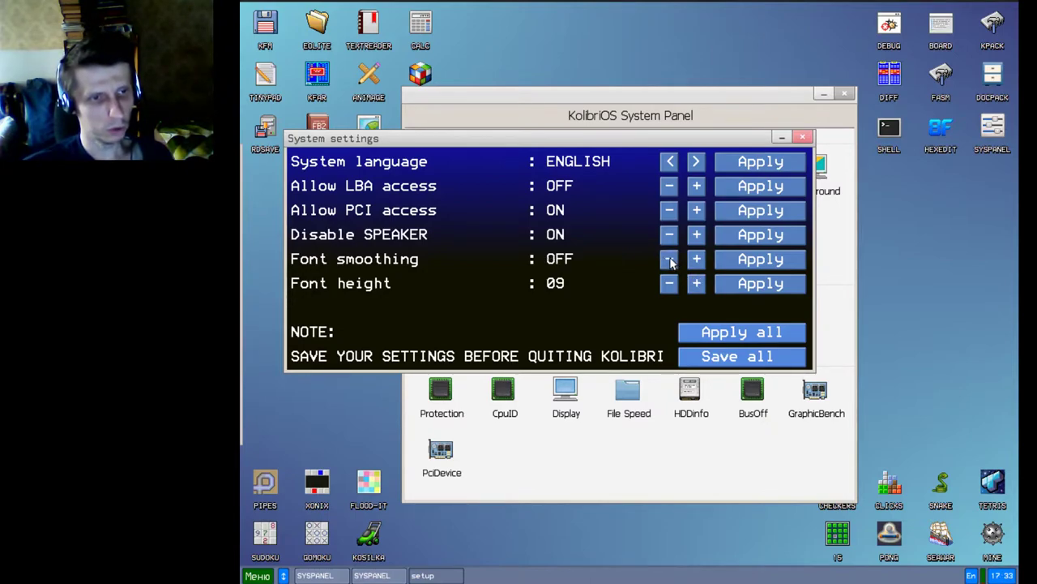
left_click(697, 259)
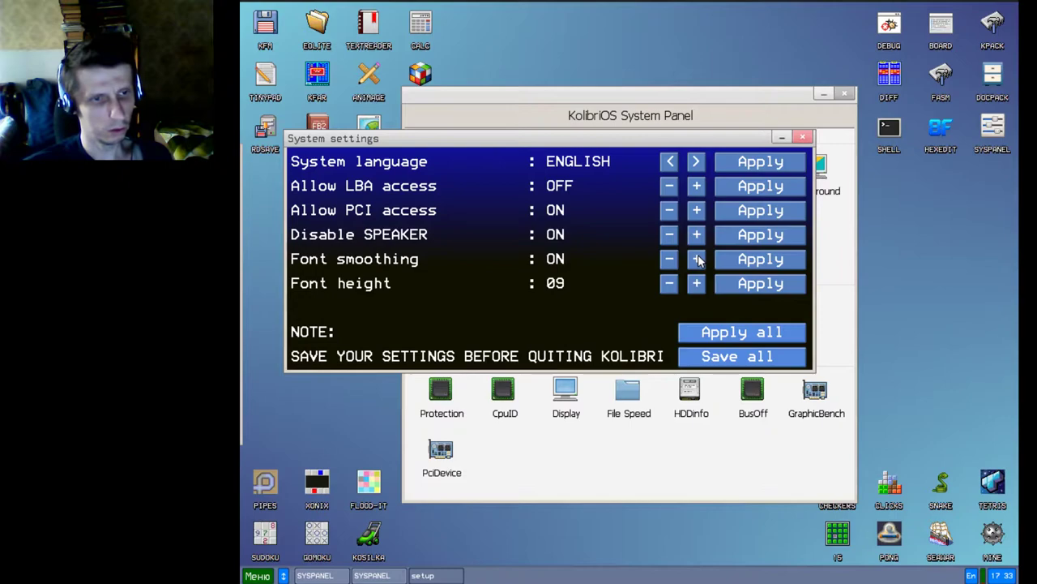
left_click(696, 261)
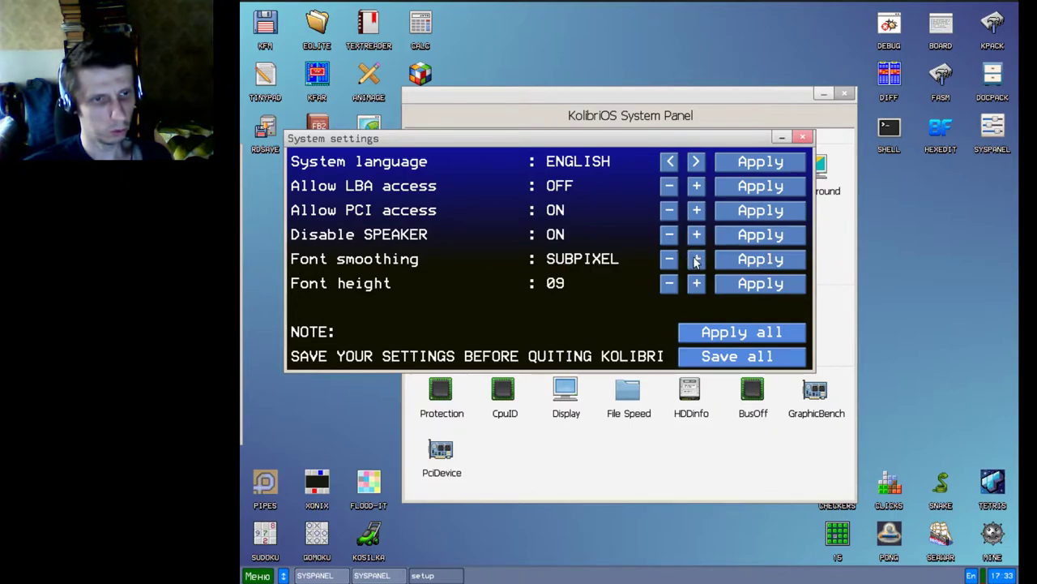
left_click(670, 262)
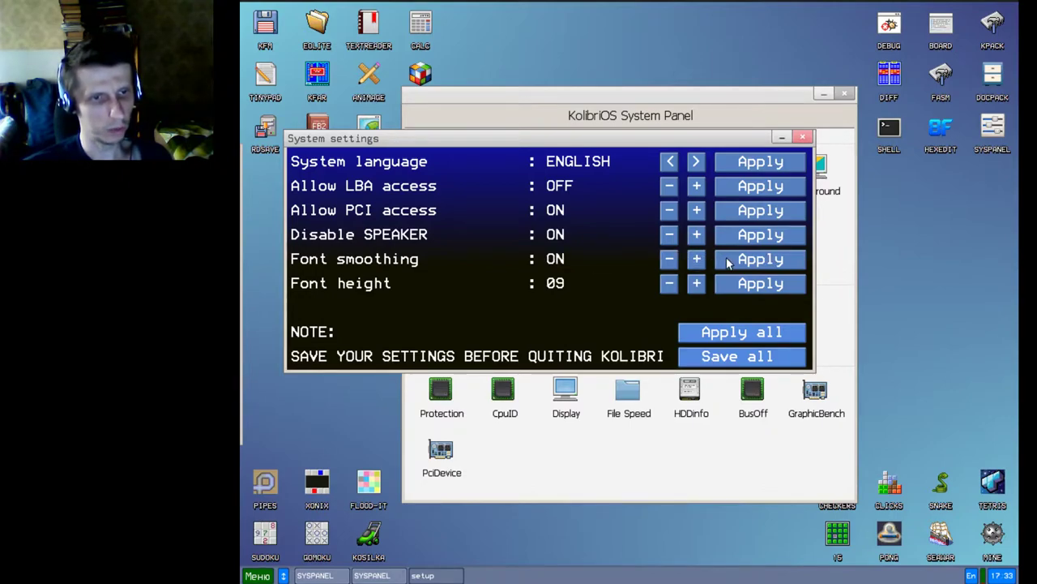
left_click(800, 261)
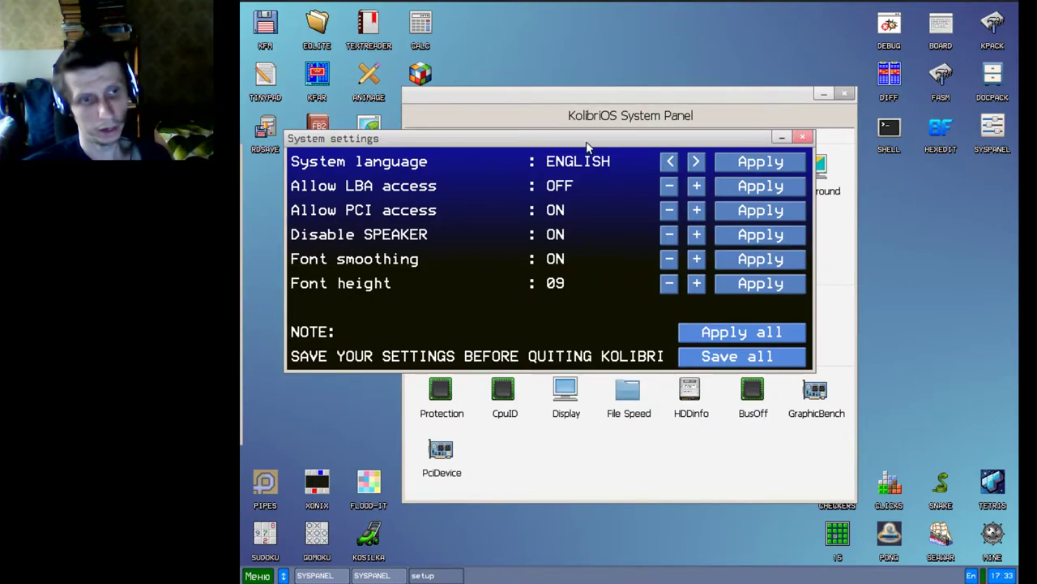
left_click_drag(580, 142, 595, 142)
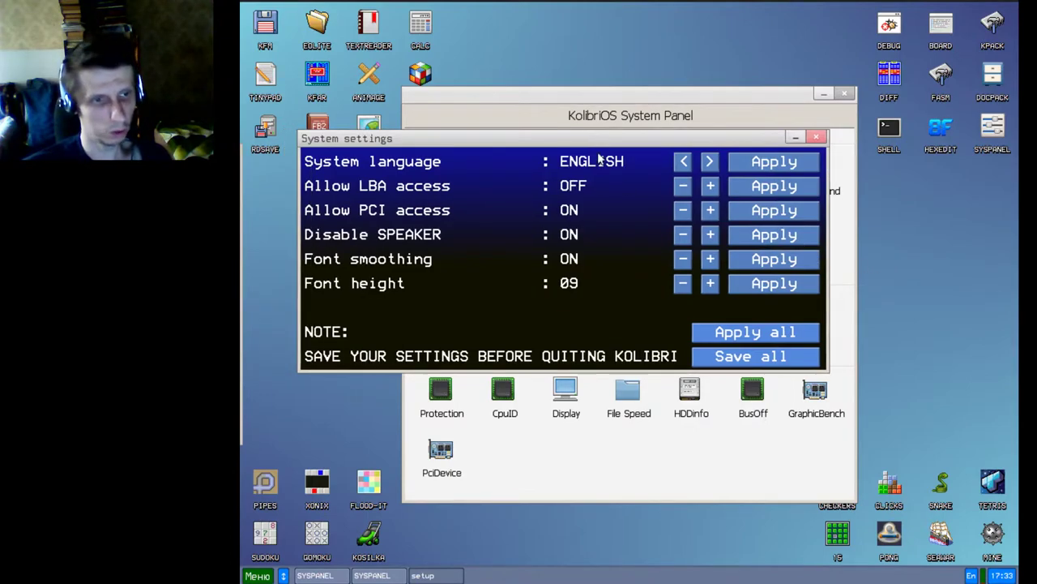
Step: Set font smoothing to SUBPIXEL and apply a font height of 10
left_click(707, 260)
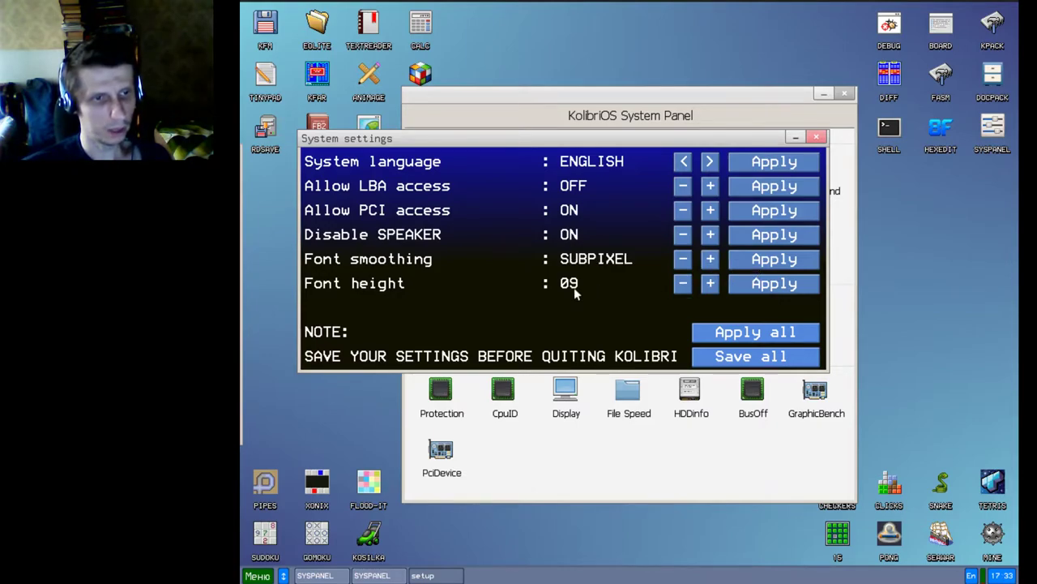
left_click(710, 283)
left_click(774, 285)
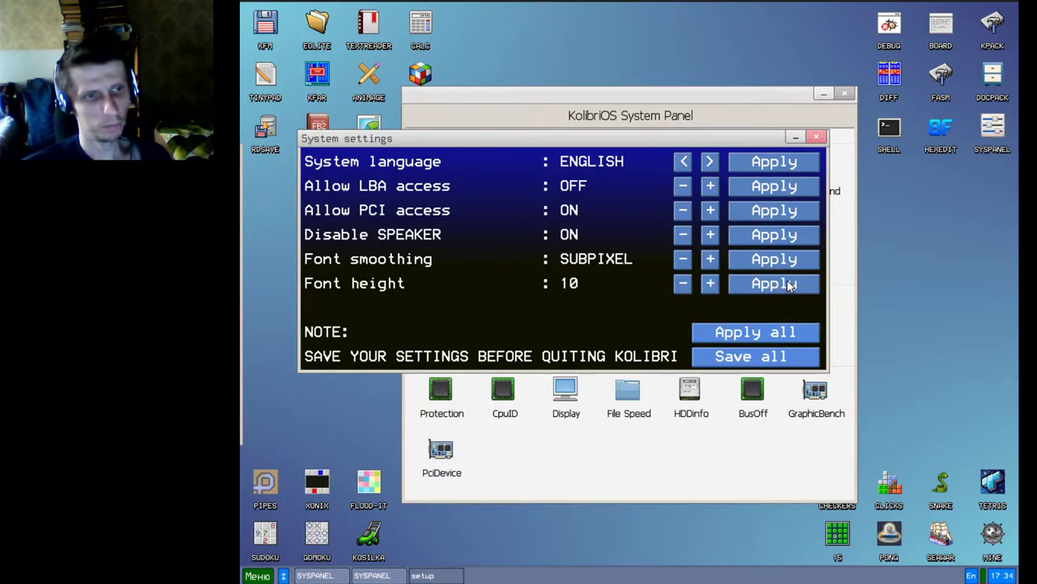
Step: Set the font height to 09, apply and save all system settings, and close the settings window
left_click(683, 285)
left_click(720, 332)
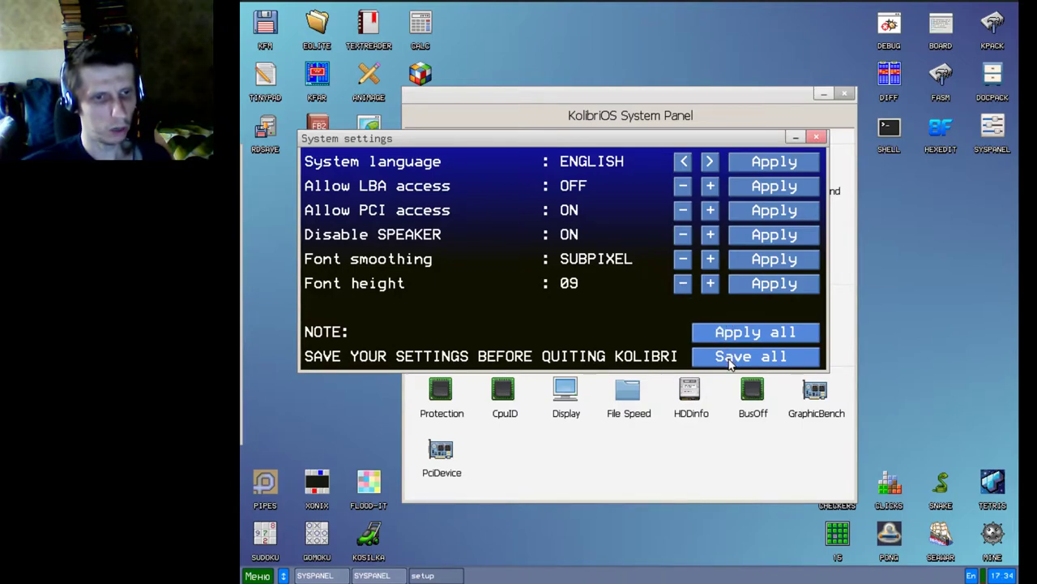
left_click(730, 358)
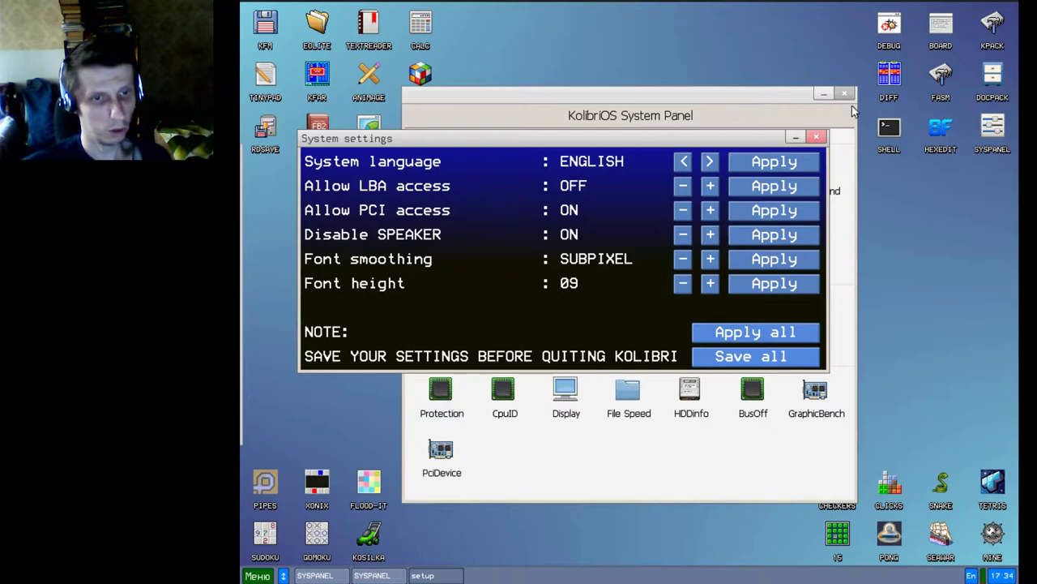
left_click(817, 136)
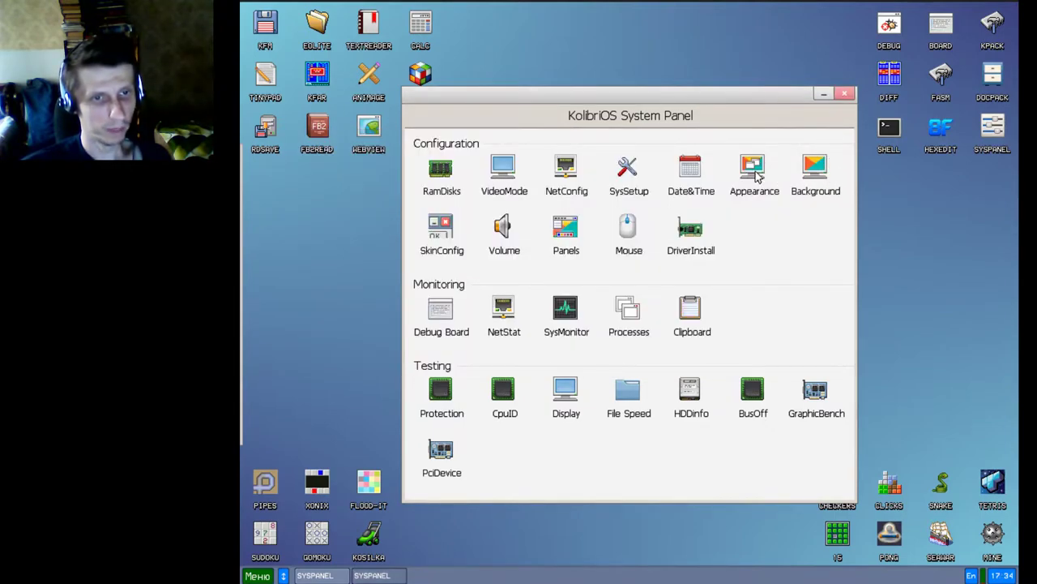
Step: Open the Date&Time calendar, switch repeatedly between the new and old calendar style, and close both calendar windows
double_click(691, 170)
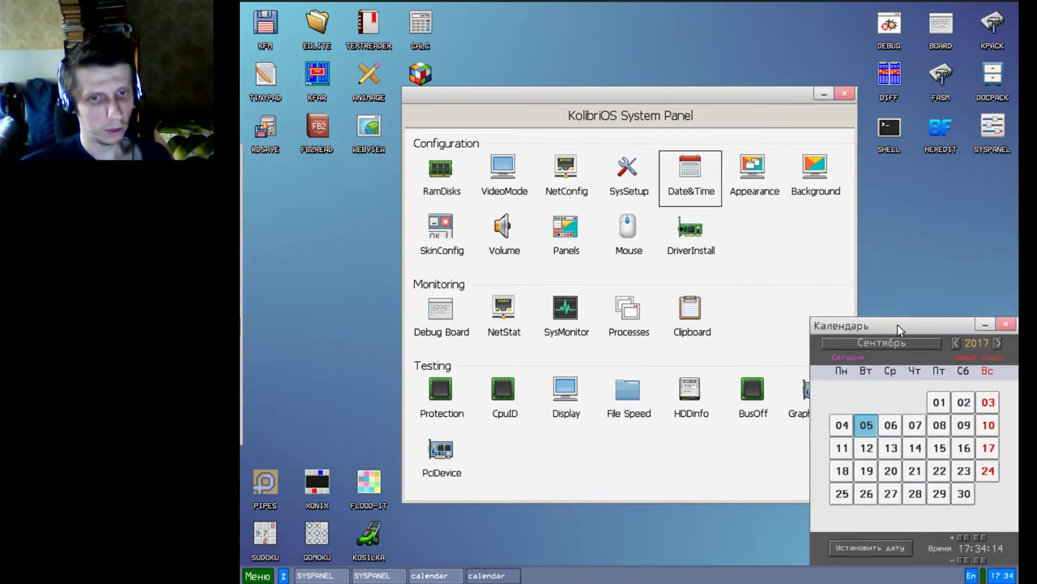
left_click(985, 365)
left_click(981, 362)
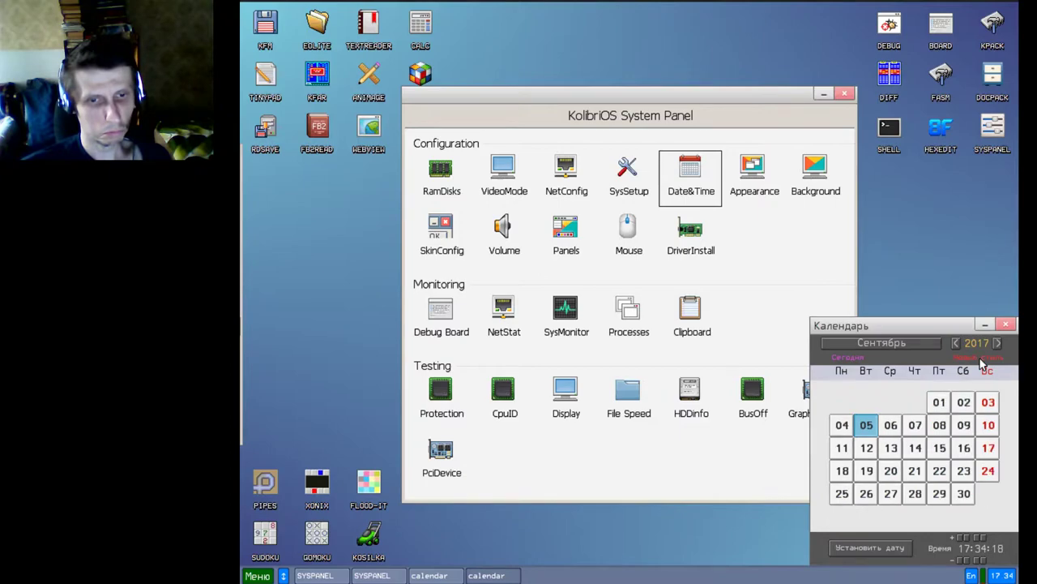
left_click(981, 362)
left_click(981, 362)
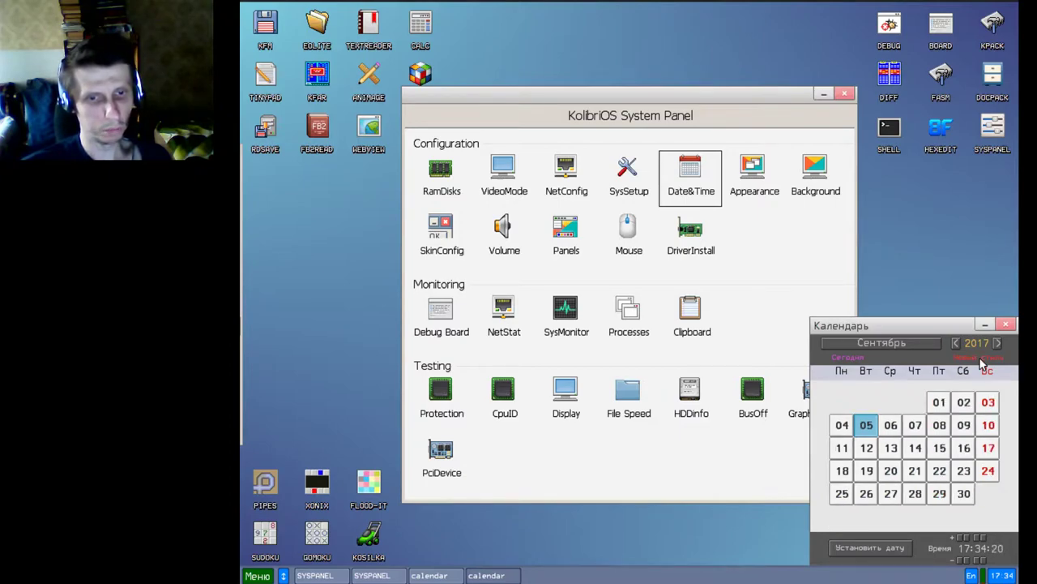
left_click(981, 362)
left_click(982, 362)
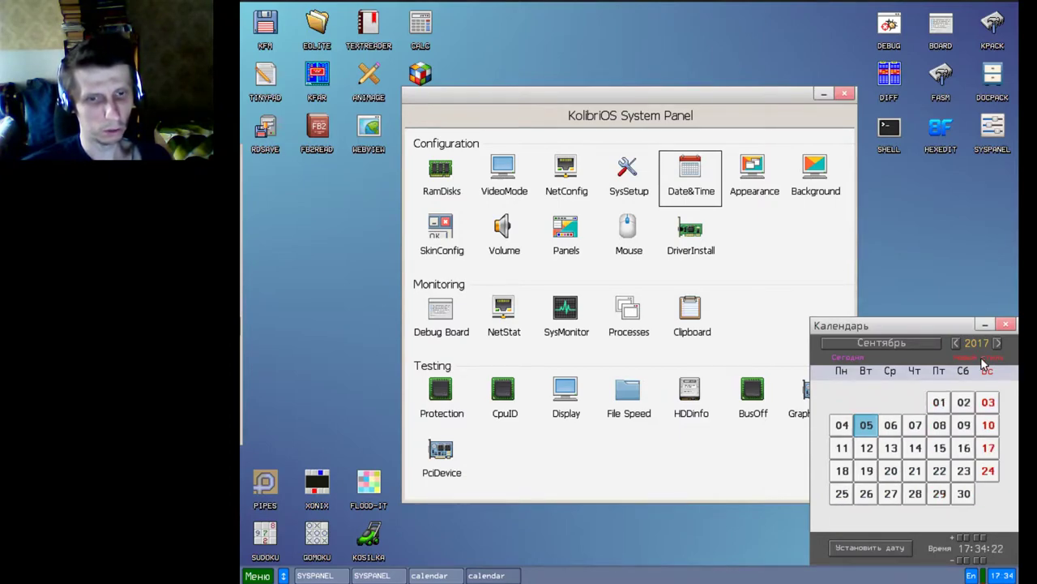
left_click(981, 362)
left_click(982, 362)
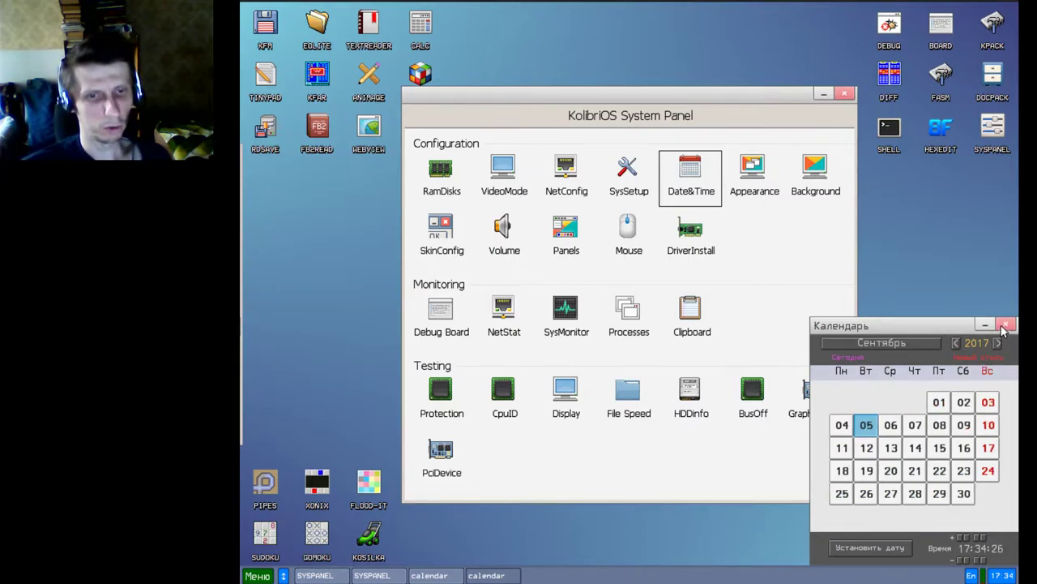
left_click(977, 360)
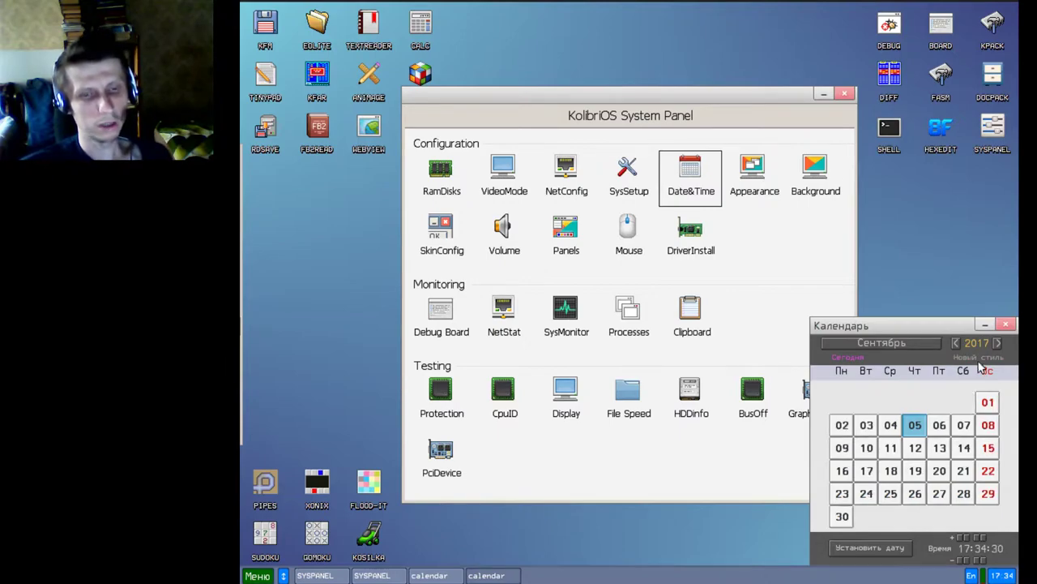
left_click(977, 360)
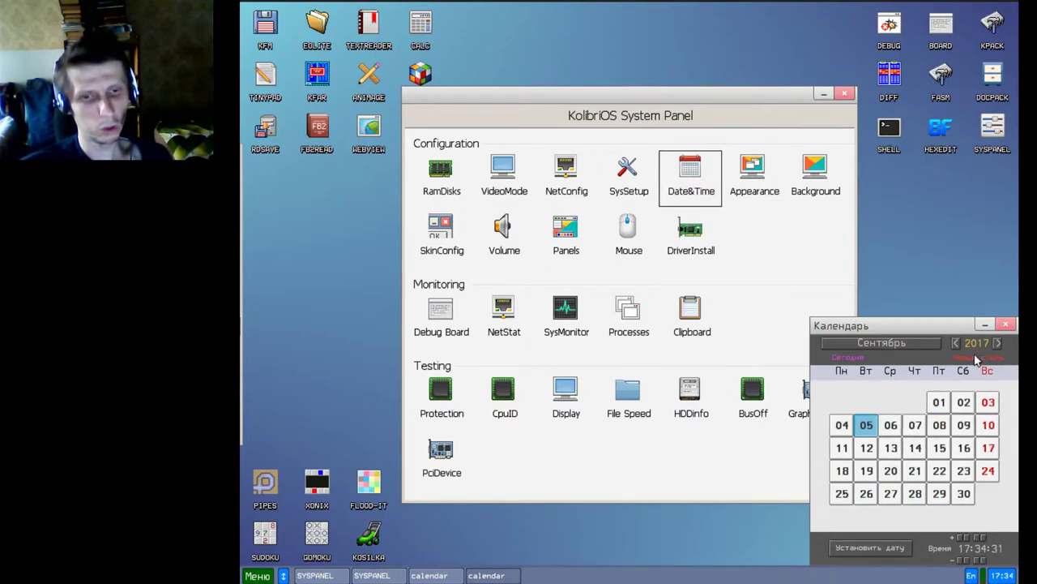
left_click(1006, 326)
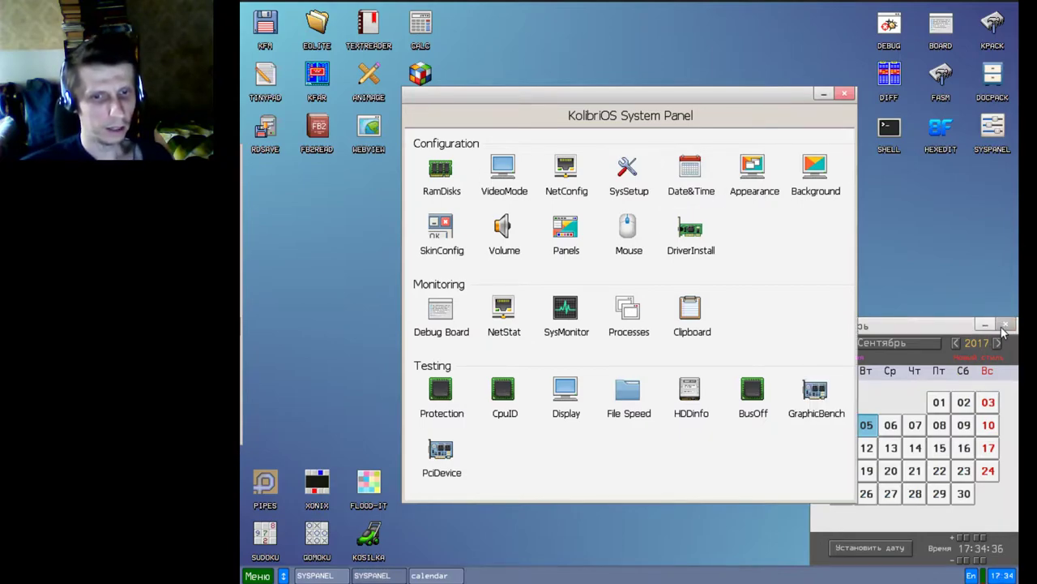
left_click(1005, 326)
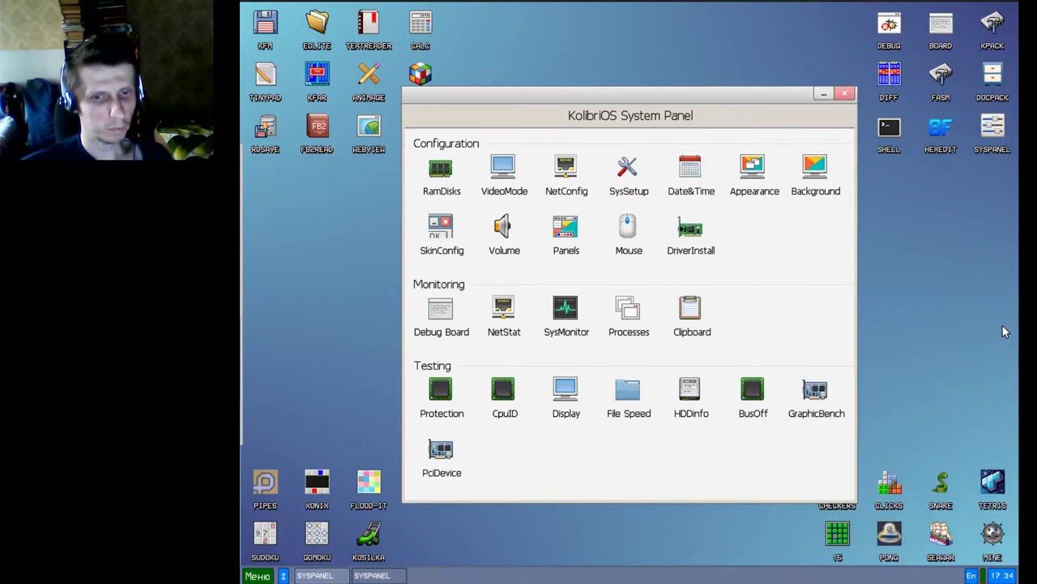
Step: Open the Appearance settings, reposition the window, and try the window styles 1.Black_lace, 1.Brick, 1.Cyclops and 1.MenuetOS.2
left_click(754, 172)
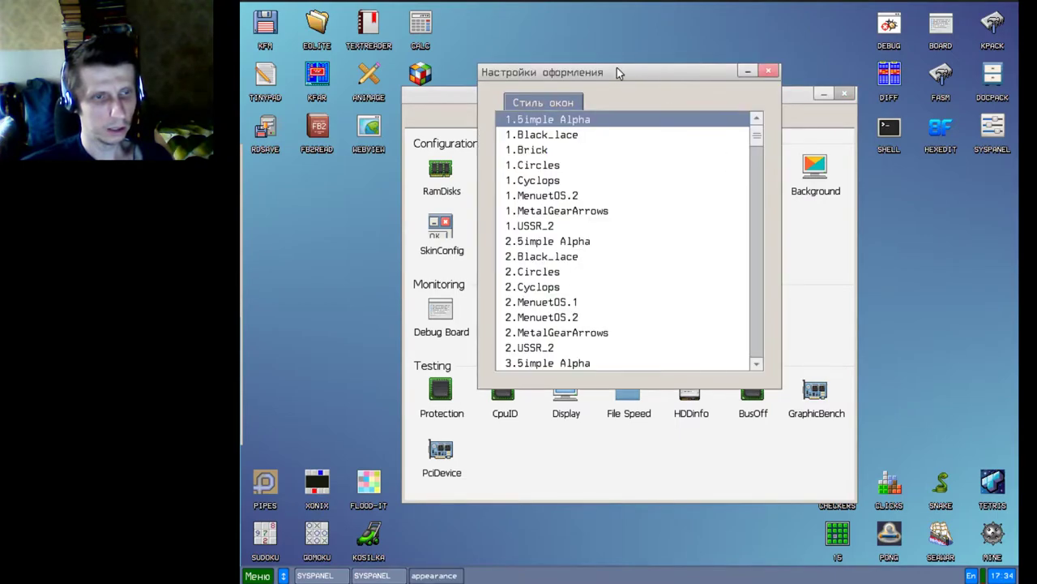
mouse_move(617, 72)
left_mouse_down()
mouse_move(835, 58)
mouse_move(617, 58)
left_mouse_up()
left_click(621, 123)
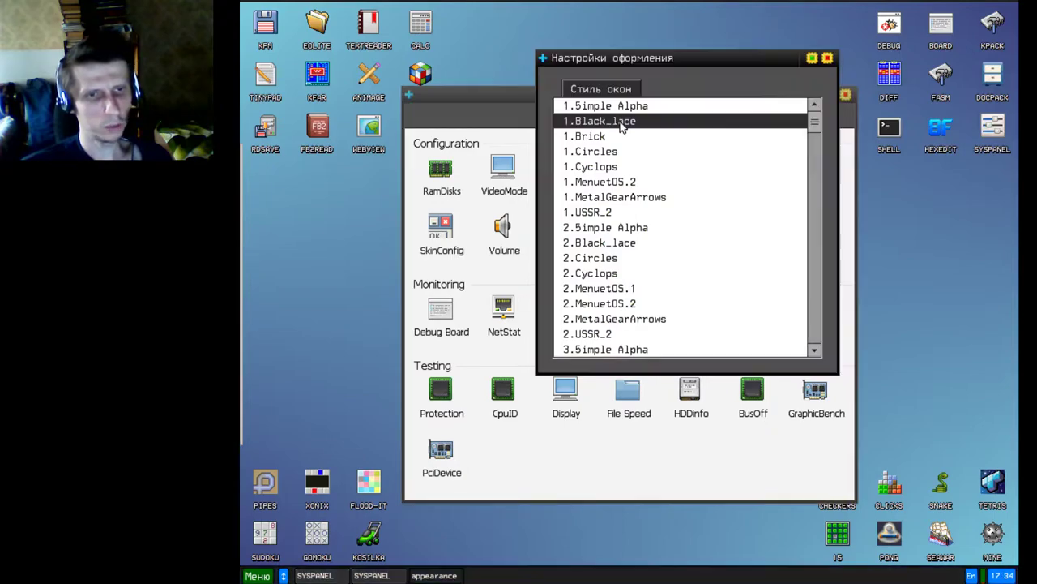
left_click(580, 138)
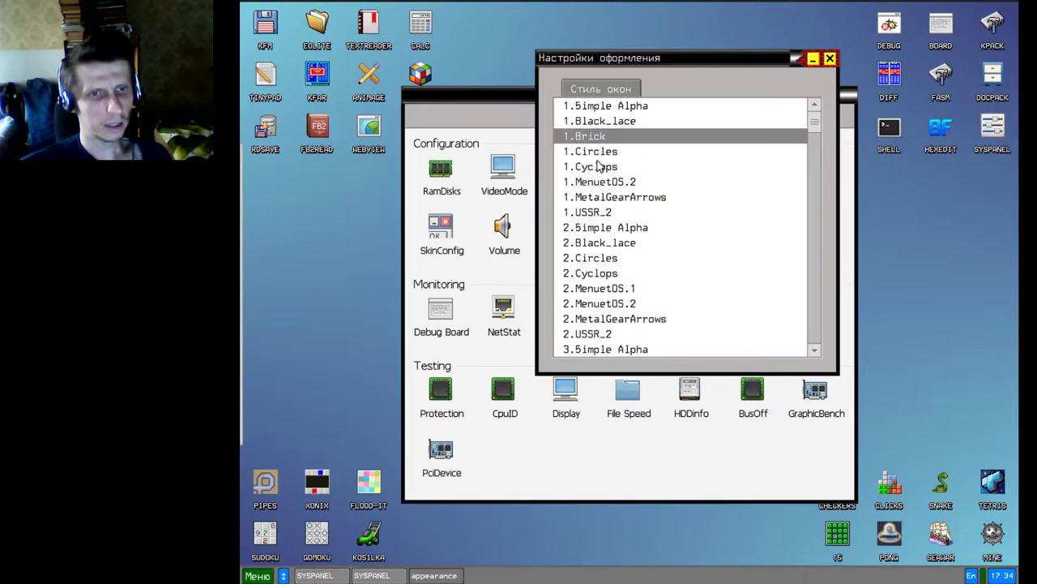
left_click(598, 167)
left_click(598, 183)
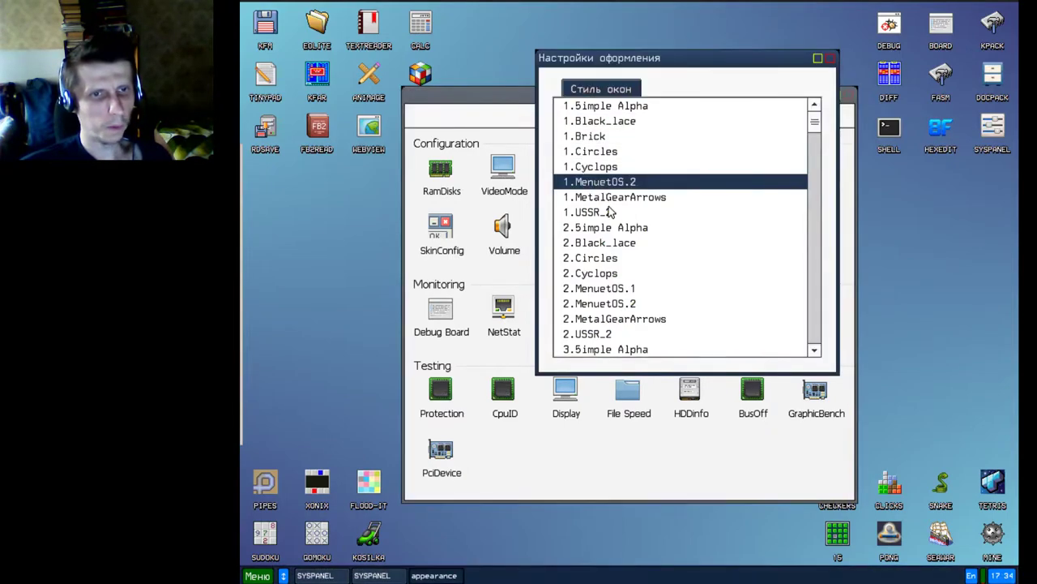
Step: Try the window styles 1.MetalGearArrows, 1.USSR_2, 2.5imple Alpha and 2.Black_lace
left_click(601, 199)
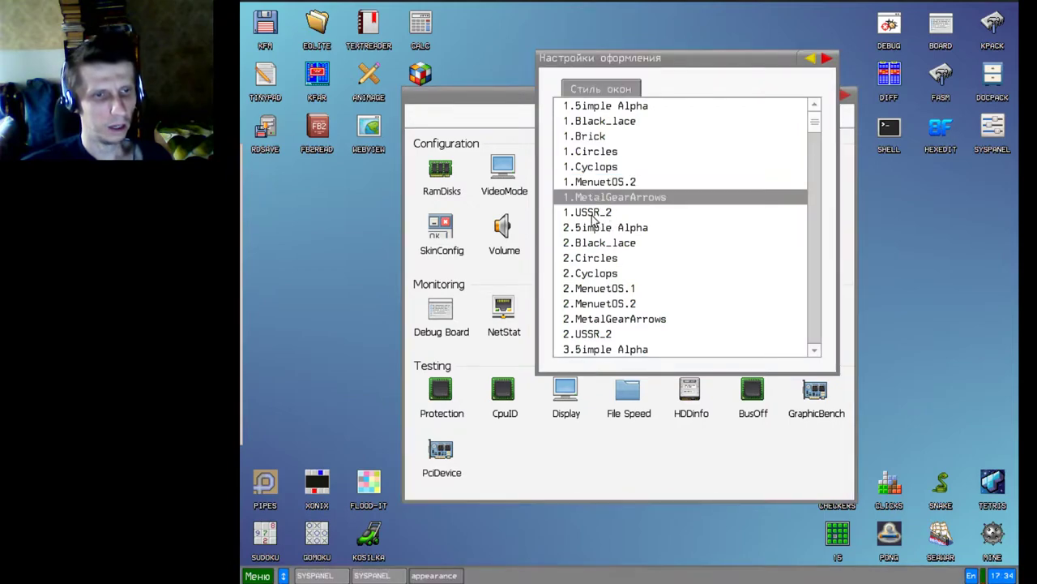
left_click(594, 214)
left_click(606, 229)
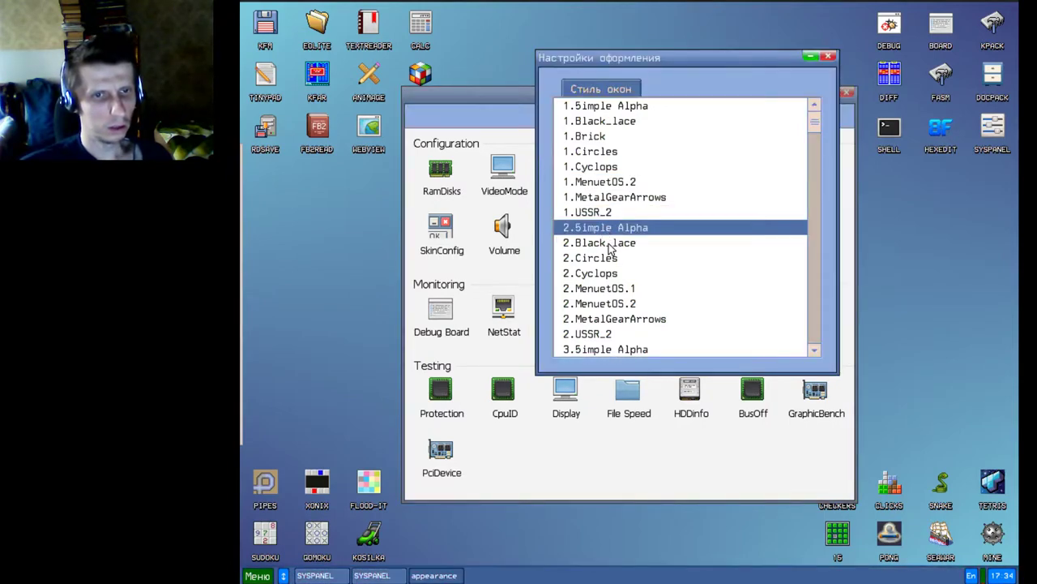
left_click(608, 243)
Step: Try window styles further down the list, including Fever2 green, Luna and MCBlue, and close the Appearance settings
scroll(632, 272, "down", 5)
scroll(639, 275, "down", 8)
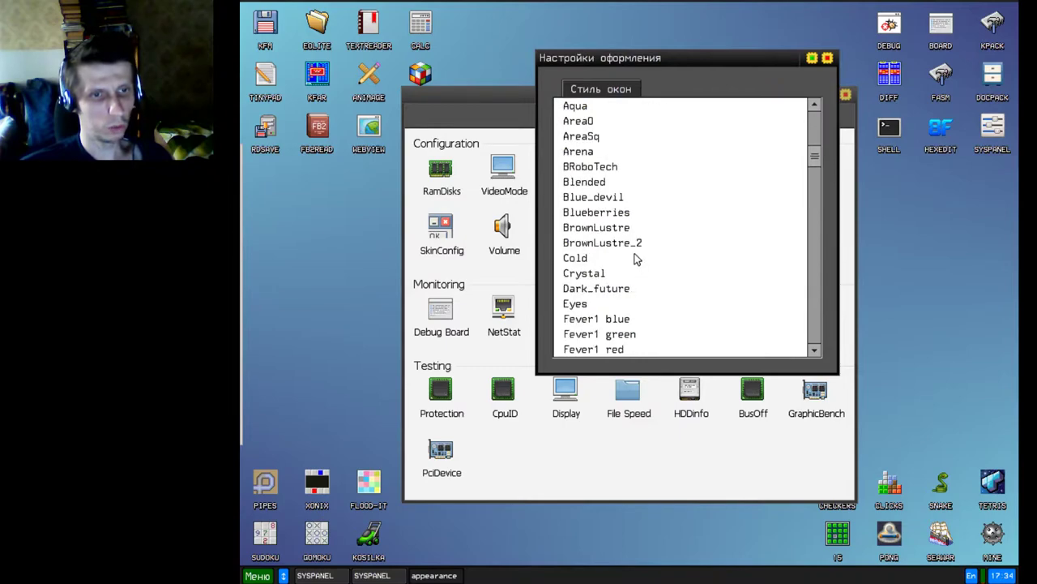
left_click(598, 151)
left_click(601, 196)
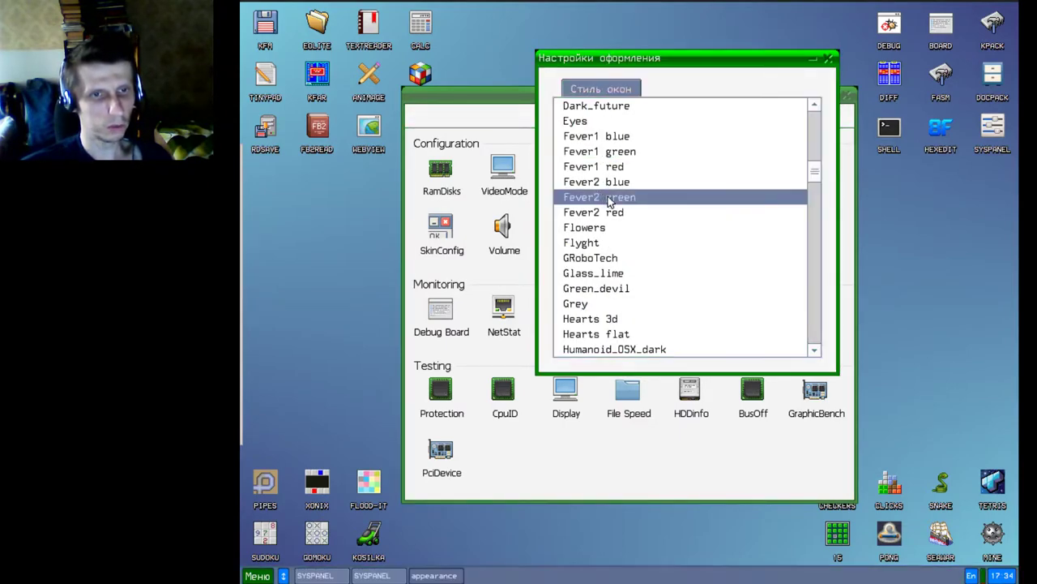
scroll(601, 196, "down", 4)
left_click(598, 196)
left_click(590, 224)
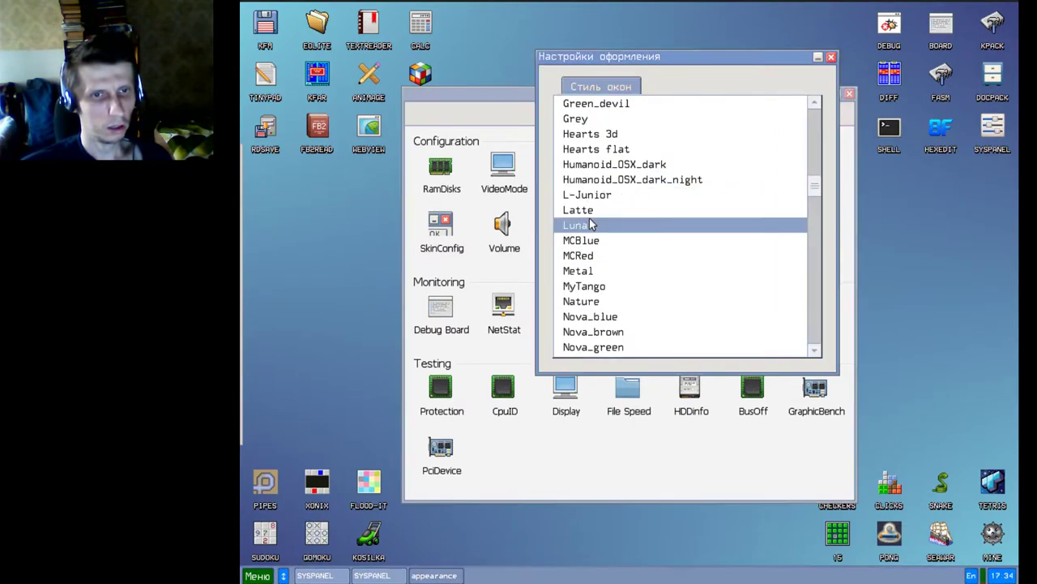
left_click(588, 241)
scroll(603, 263, "down", 1)
scroll(603, 264, "down", 2)
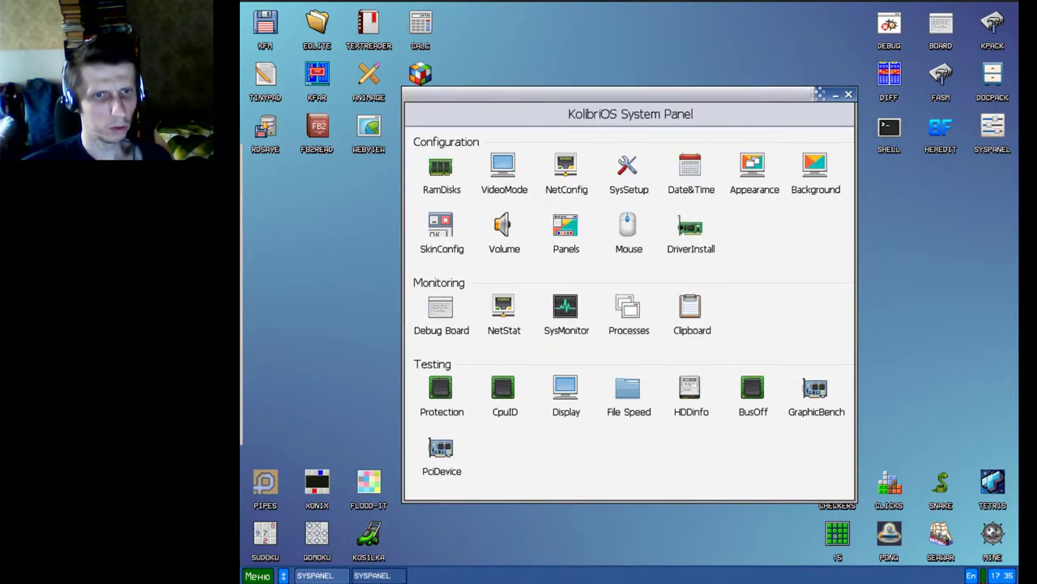
left_click(830, 58)
Step: Open the Background tool, move its Palitra window to view the color and background options, and close it
left_click(821, 166)
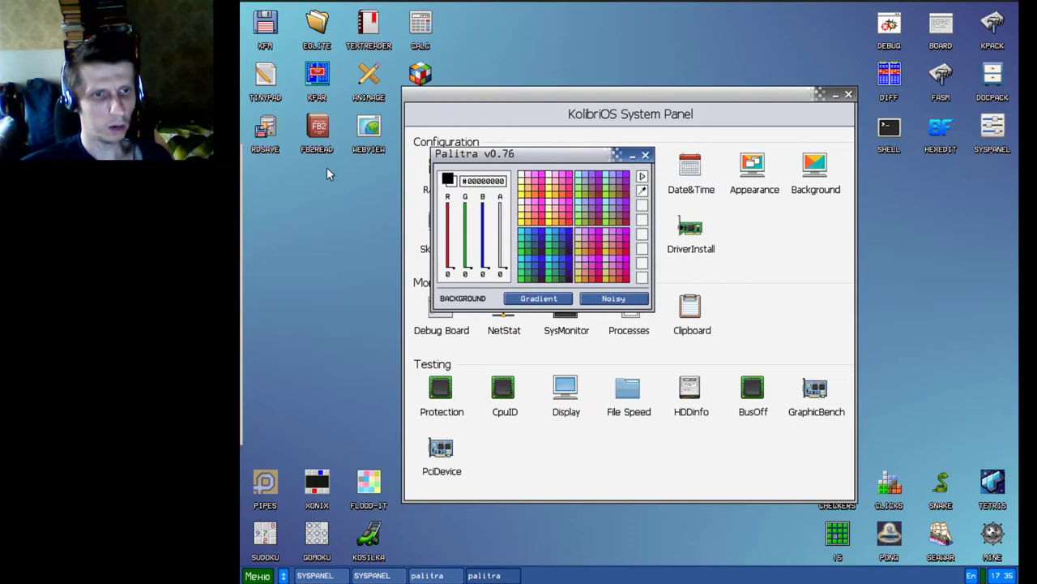
left_click_drag(581, 154, 630, 154)
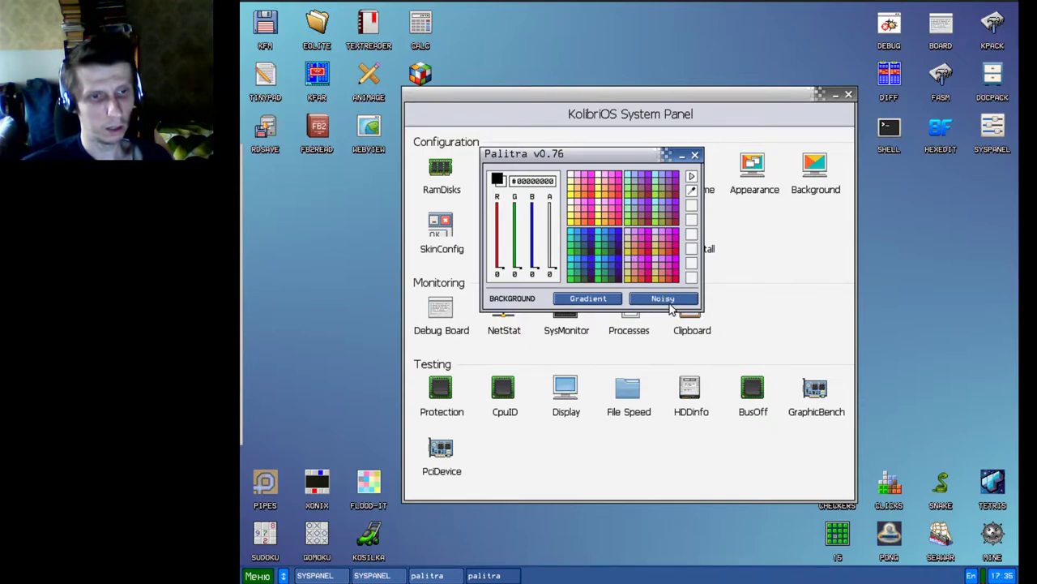
left_click(695, 156)
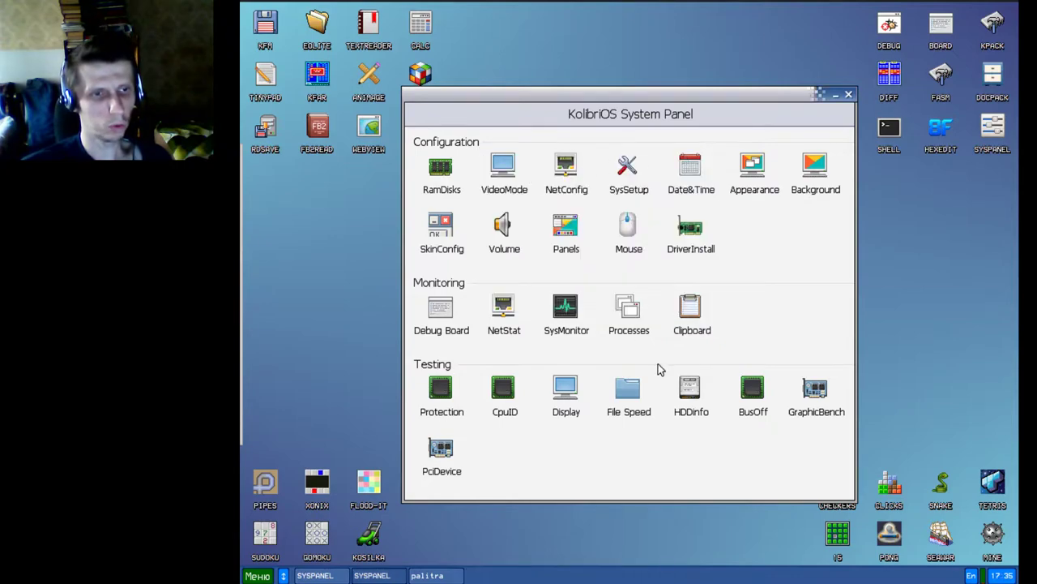
Step: Open SkinConfig, switch the skin buttons between 3D and flat, apply the /sys/default.skn skin, and close the window
left_click(438, 229)
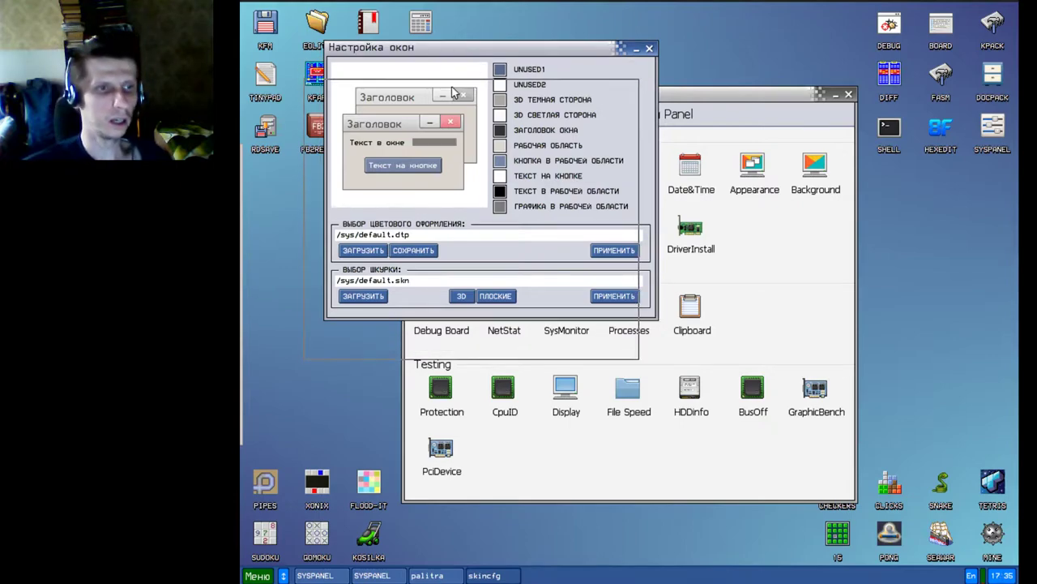
left_click_drag(473, 53, 458, 88)
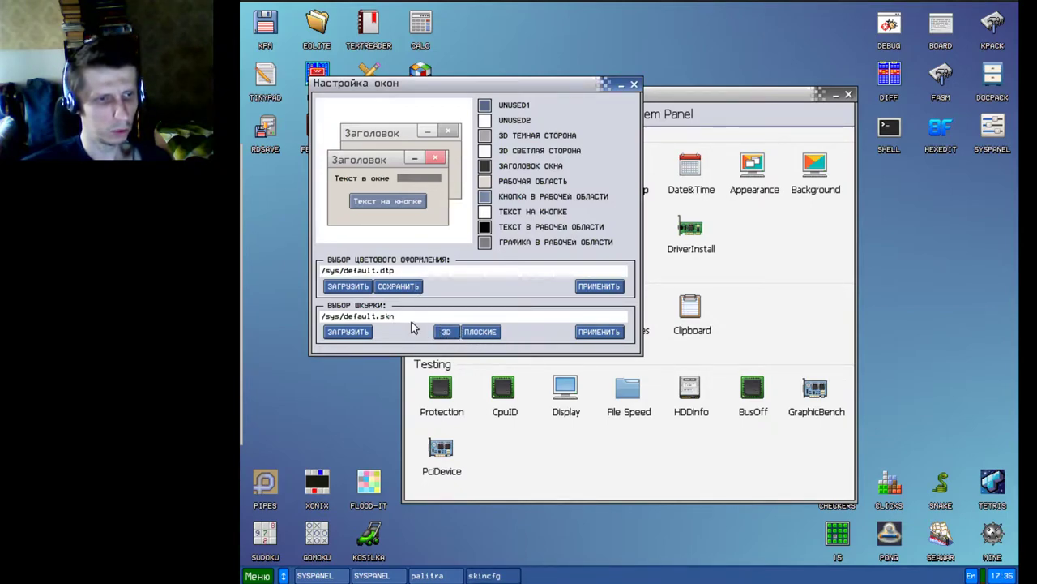
left_click(447, 333)
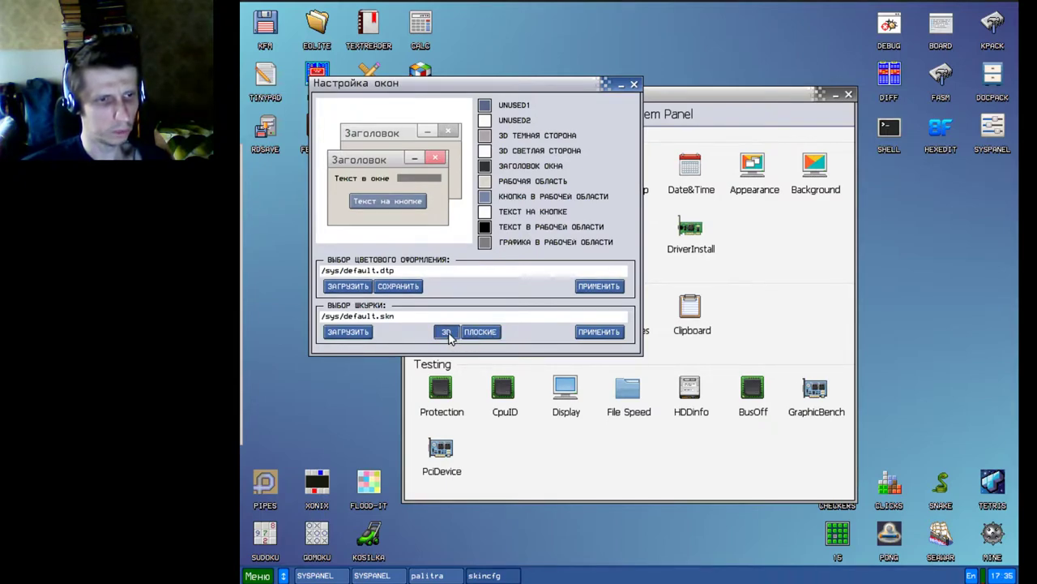
left_click(450, 338)
left_click(468, 332)
left_click(449, 332)
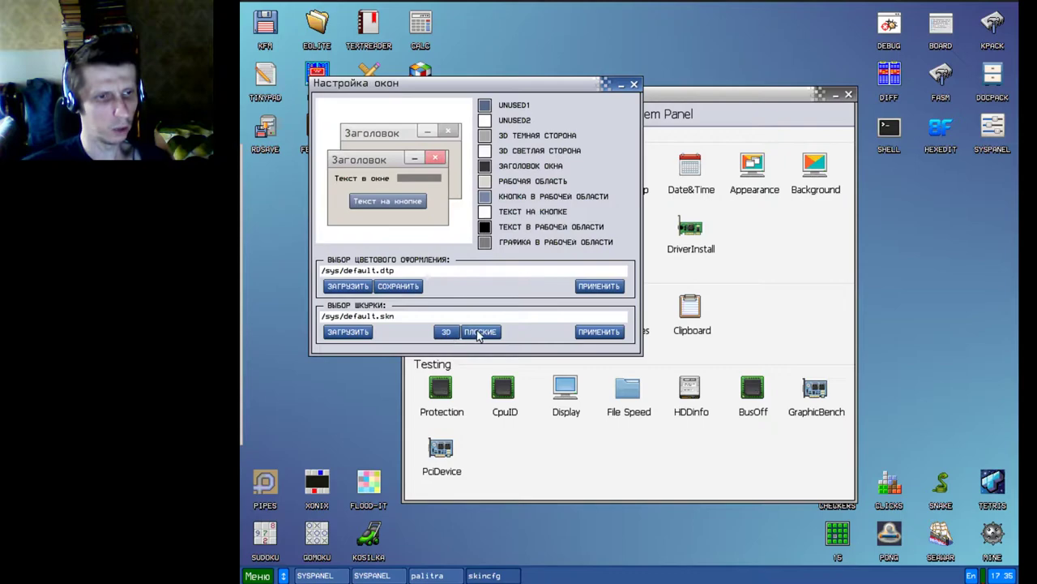
left_click(479, 333)
left_click(446, 333)
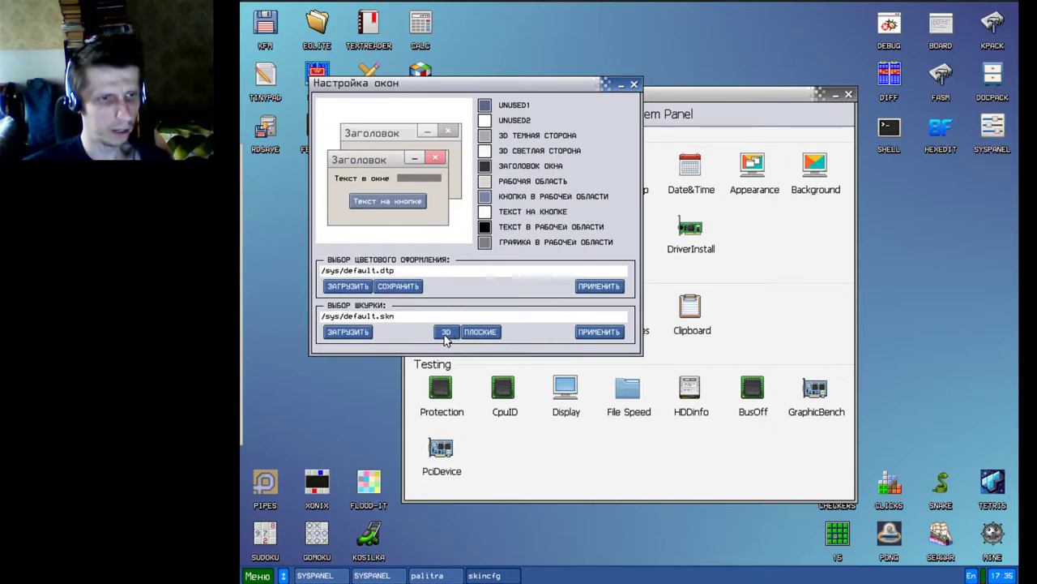
left_click(479, 337)
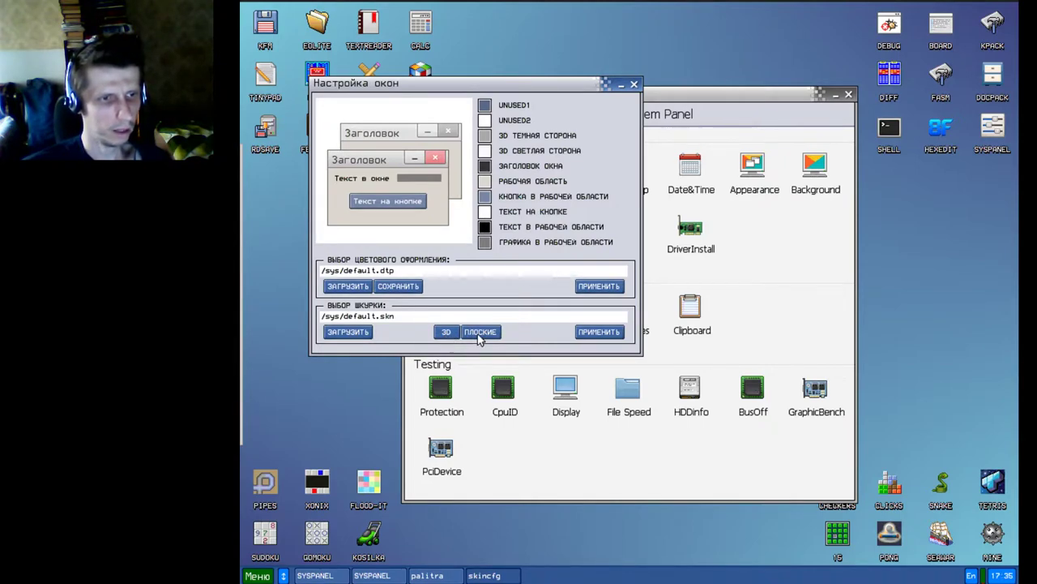
left_click(604, 334)
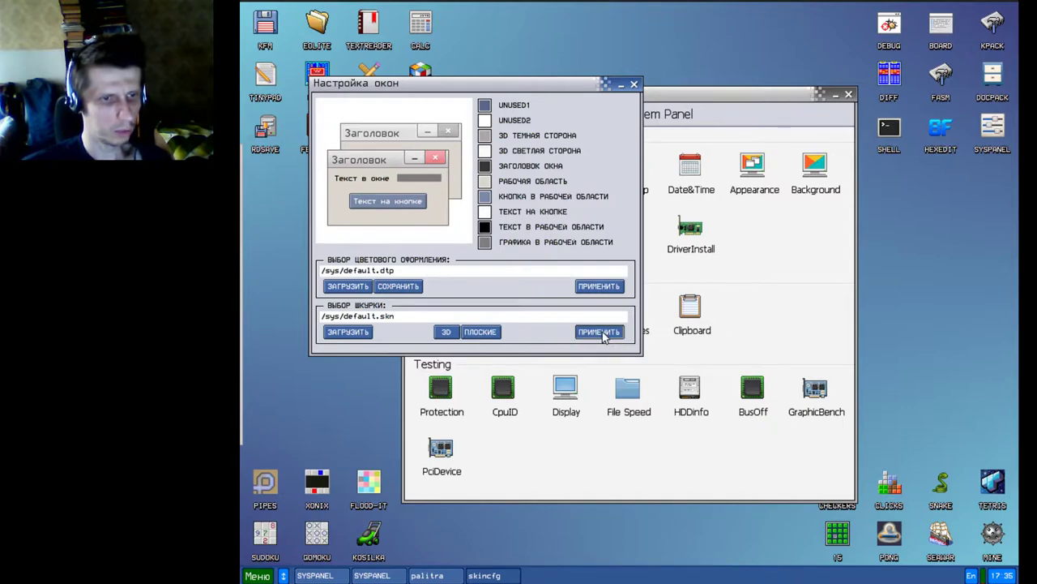
left_click(630, 84)
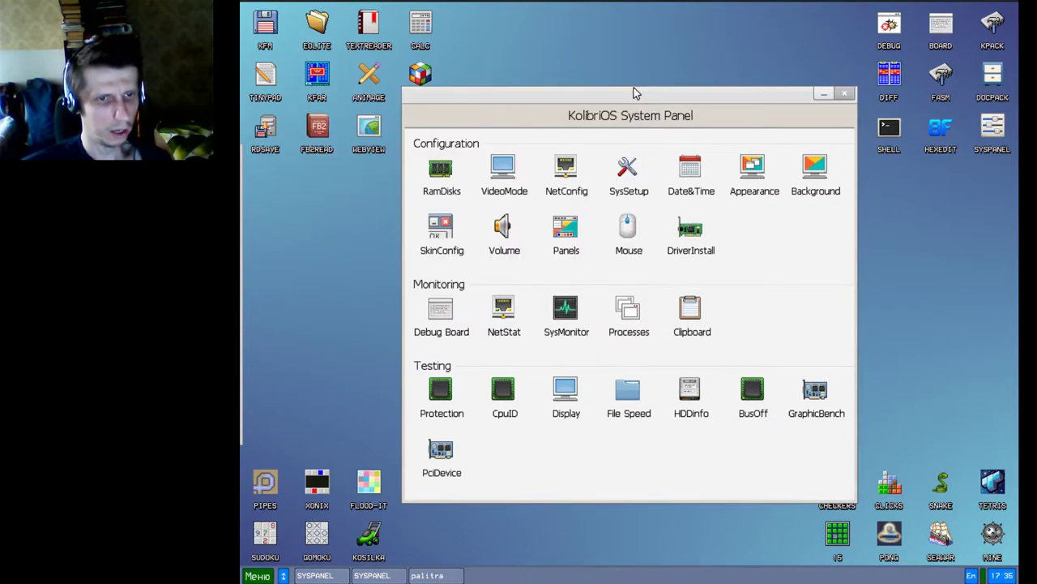
Step: Try to launch the Volume tool, and view the Panels settings for the taskbar and dock before closing them
left_click(502, 231)
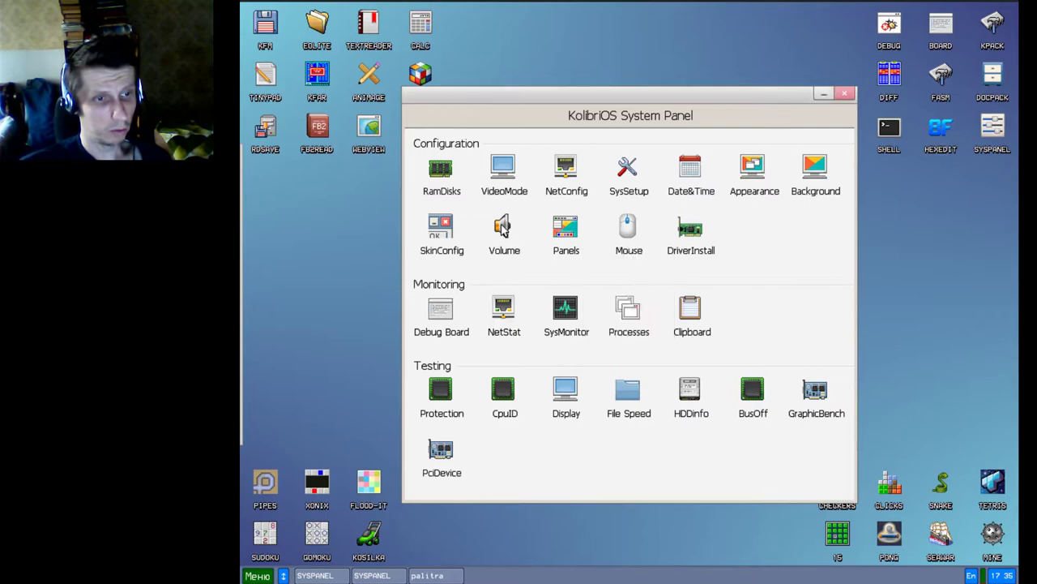
left_click(566, 231)
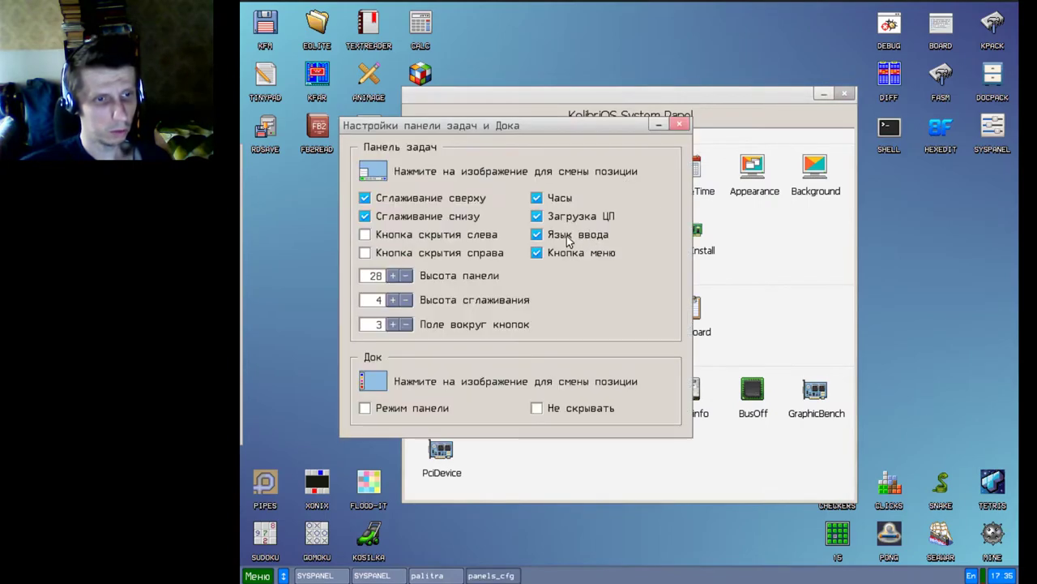
left_click(682, 126)
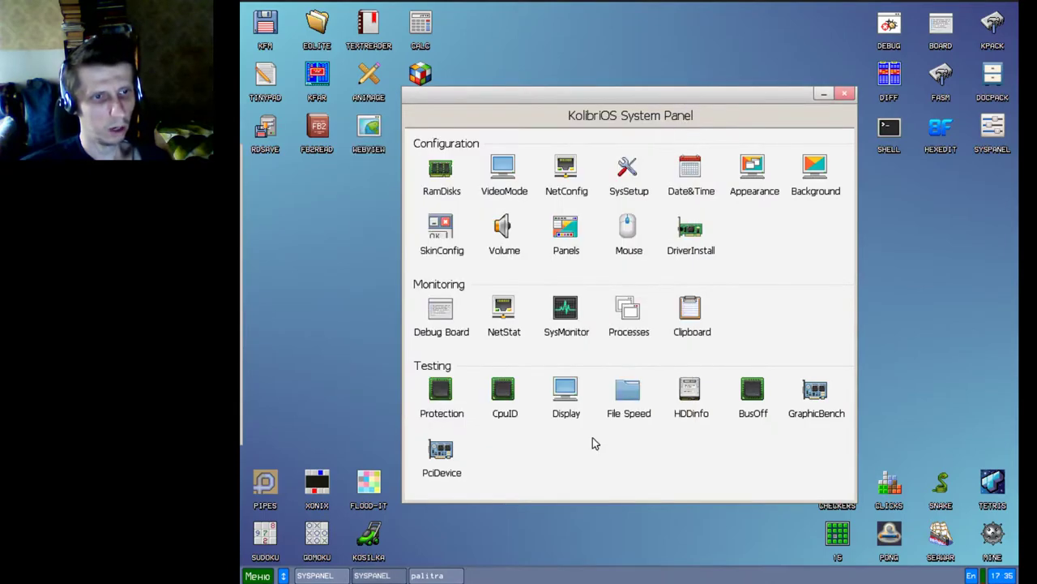
Step: Reopen the Panels settings and toggle the taskbar clock option off and back on
left_click(567, 249)
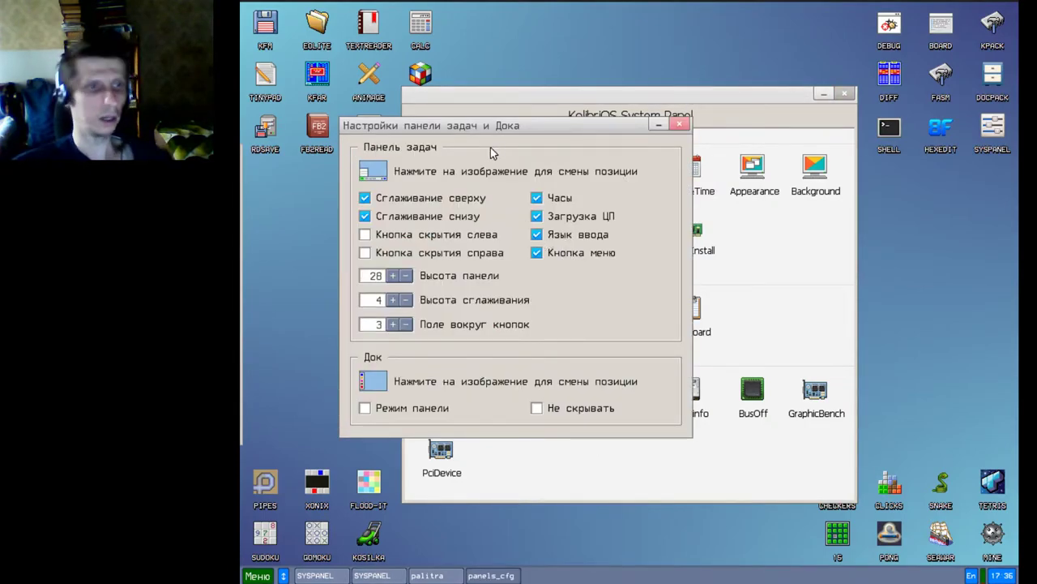
left_click(538, 197)
left_click(538, 197)
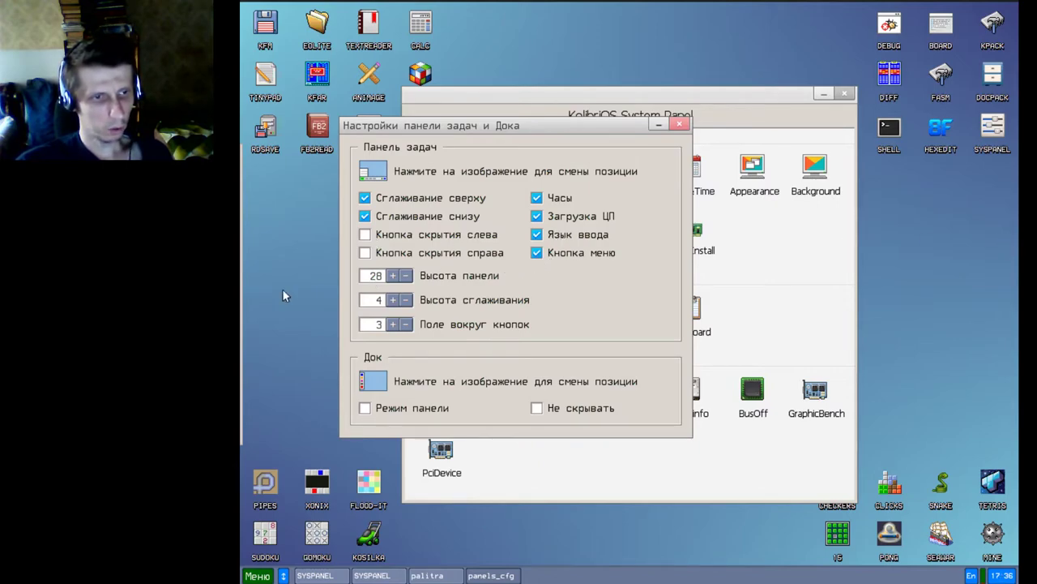
Step: Try a taskbar height of 32 in the Panels settings and restore it to 28
left_click(393, 275)
left_click(392, 276)
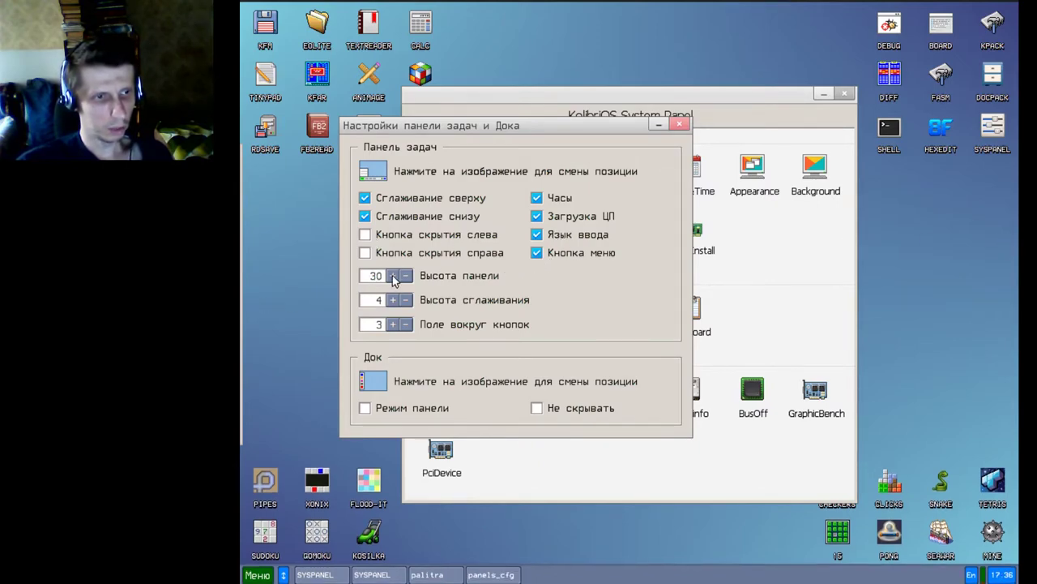
left_click(392, 275)
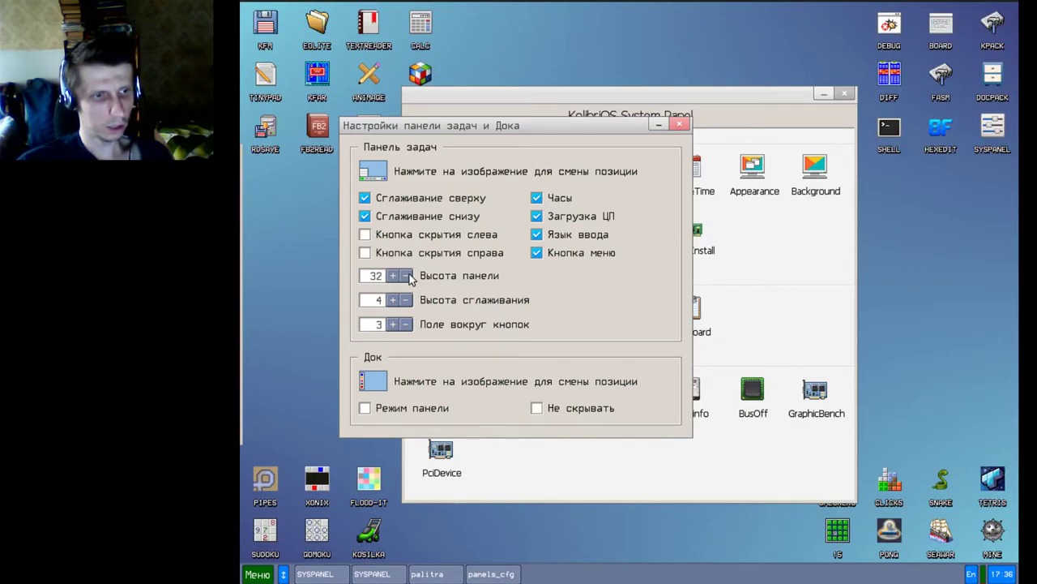
left_click(406, 276)
left_click(406, 275)
left_click(406, 276)
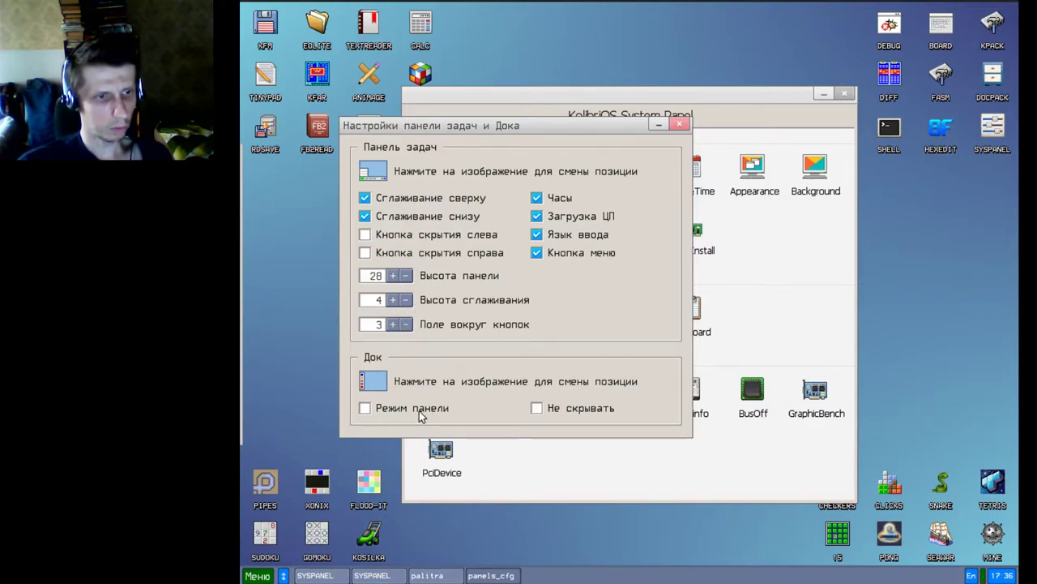
Step: Return to the System Panel, open the Mouse tool to view its pointer speed and sensitivity settings, and close it
left_click(683, 116)
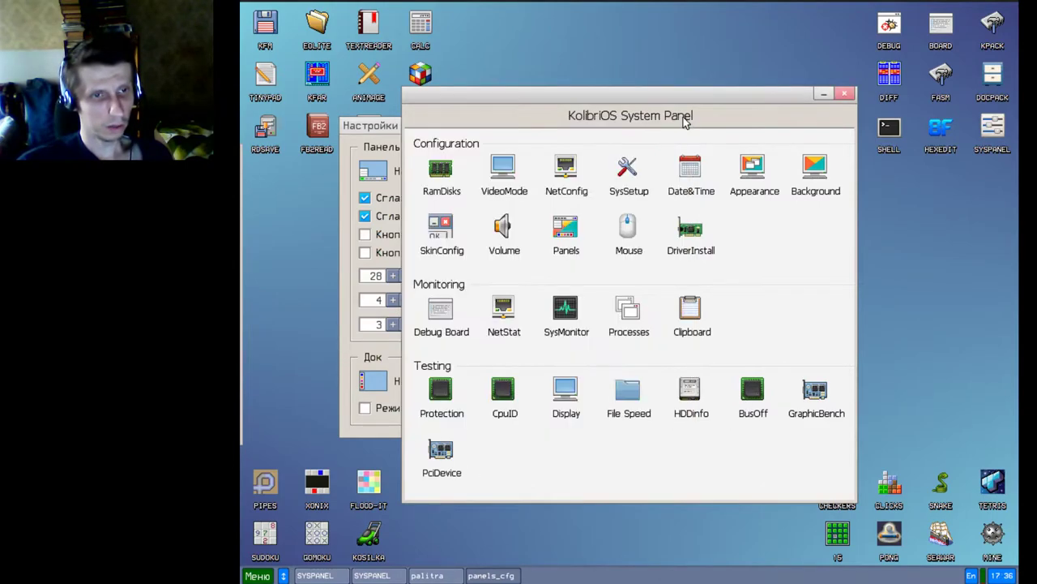
left_click(627, 231)
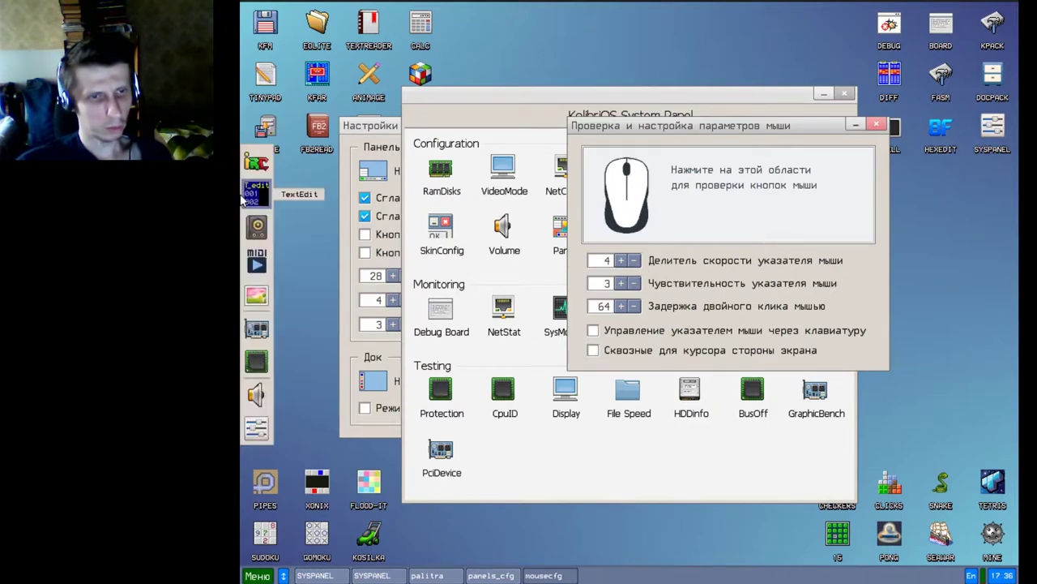
left_click(878, 125)
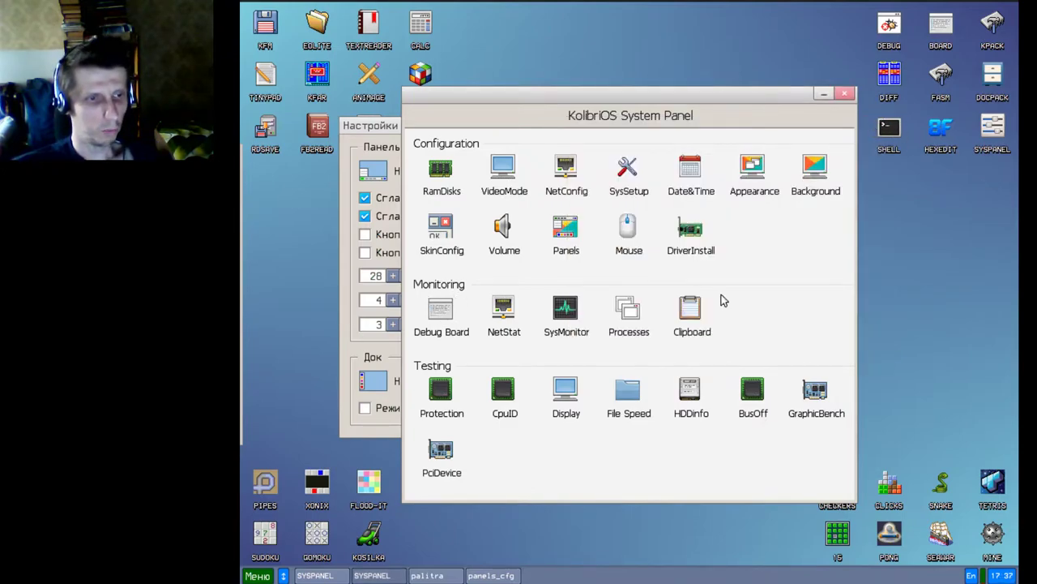
Step: Open the Debug Board, switch between the user and kernel message logs, and close it
left_click(436, 315)
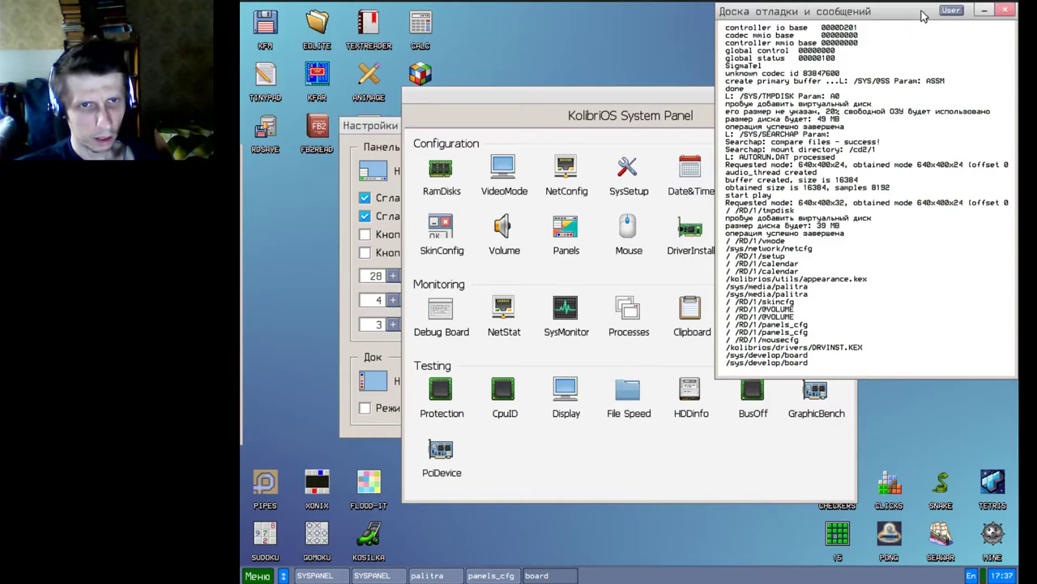
left_click(950, 10)
left_click(948, 10)
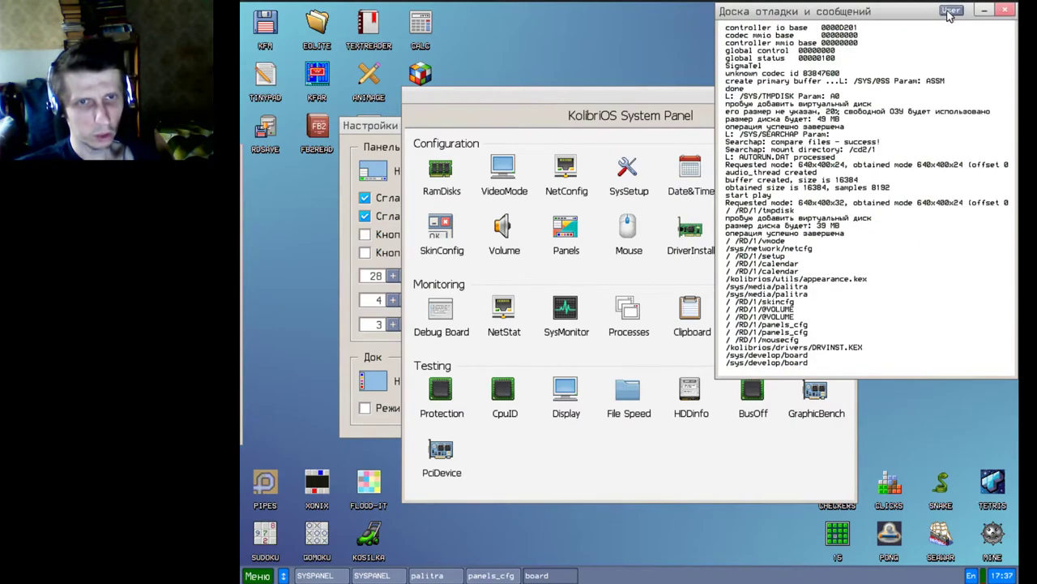
left_click(951, 11)
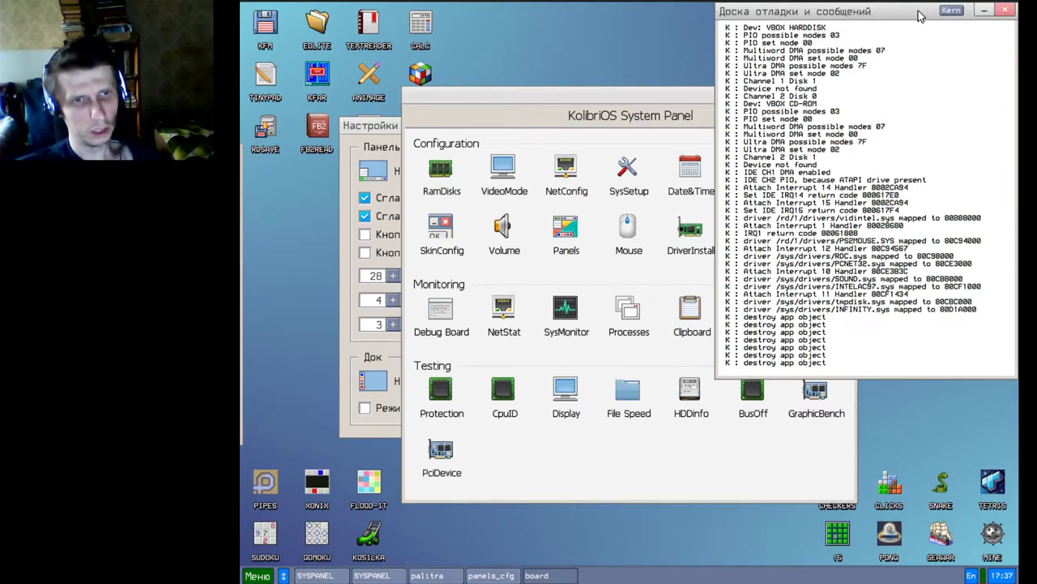
left_click(950, 11)
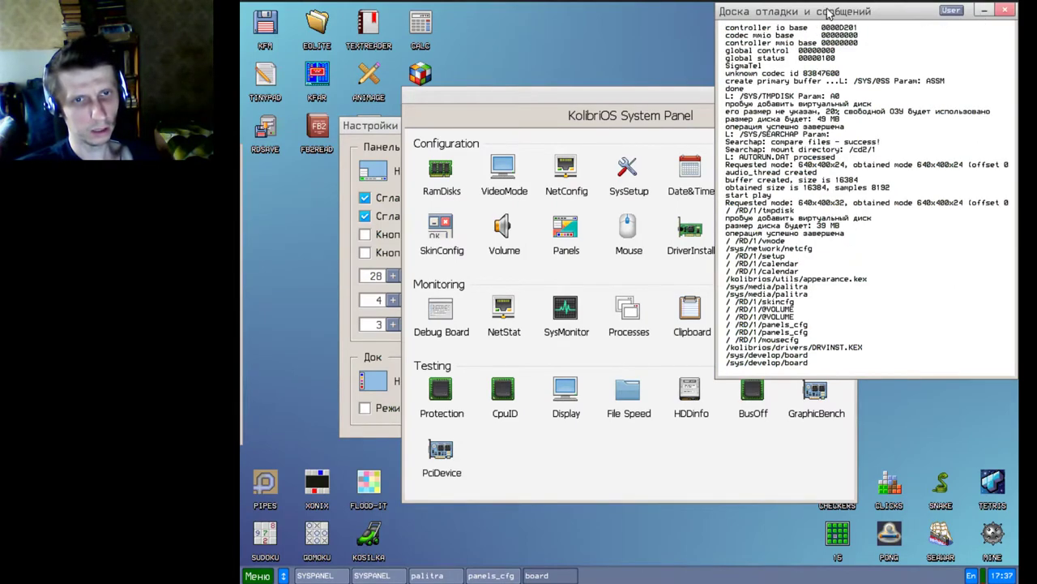
left_click(1005, 10)
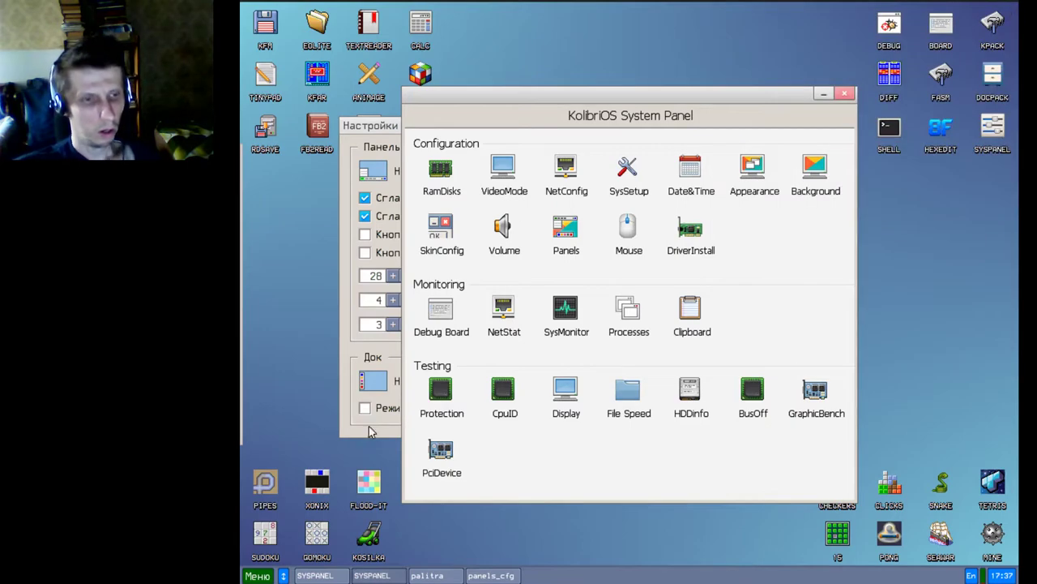
Step: View the physical network statistics in NetStat, and open SysMonitor from the System Panel and close it
double_click(504, 312)
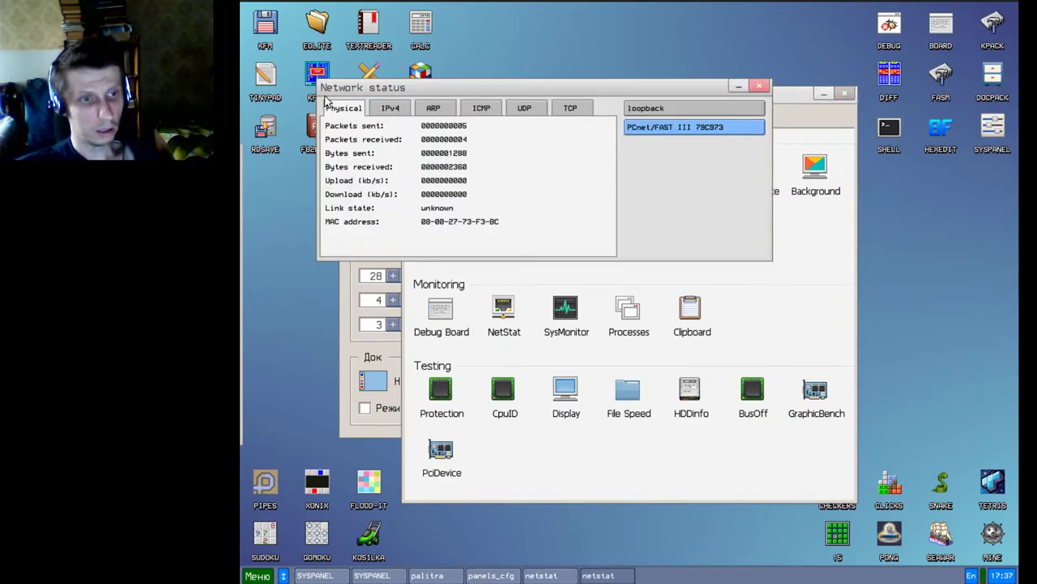
left_click(395, 113)
left_click(356, 115)
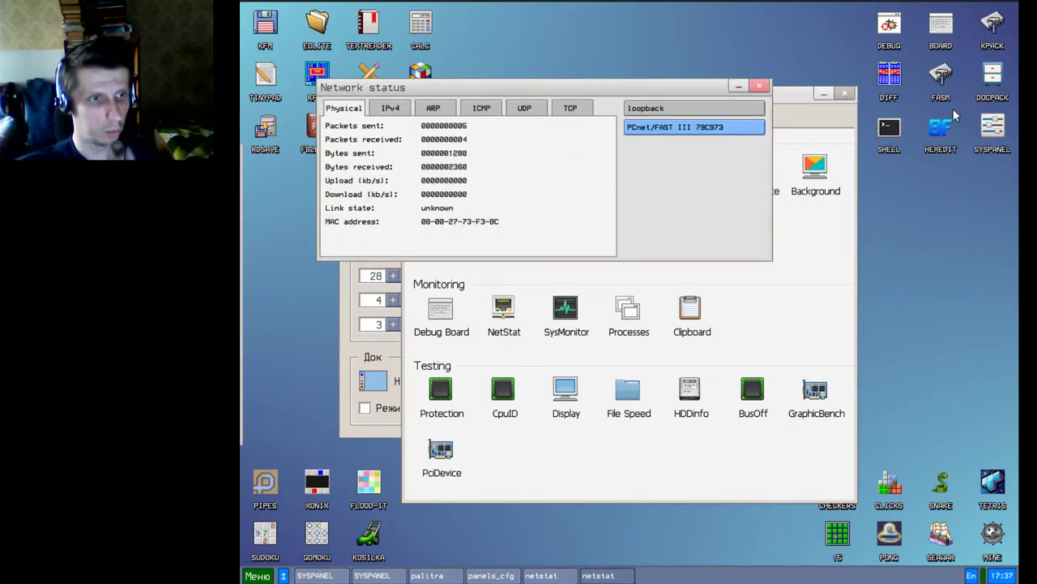
left_click(774, 98)
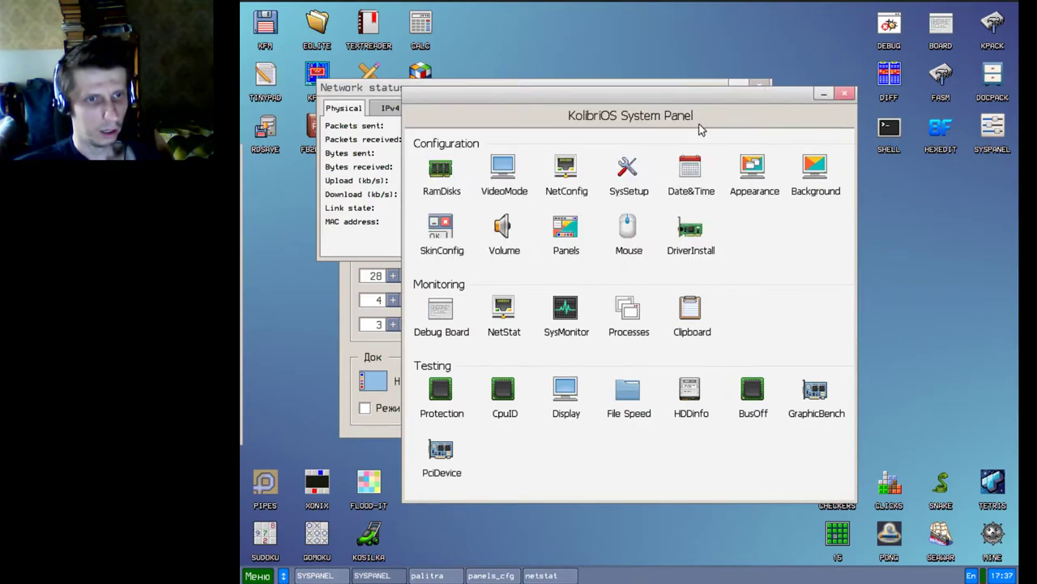
left_click(559, 320)
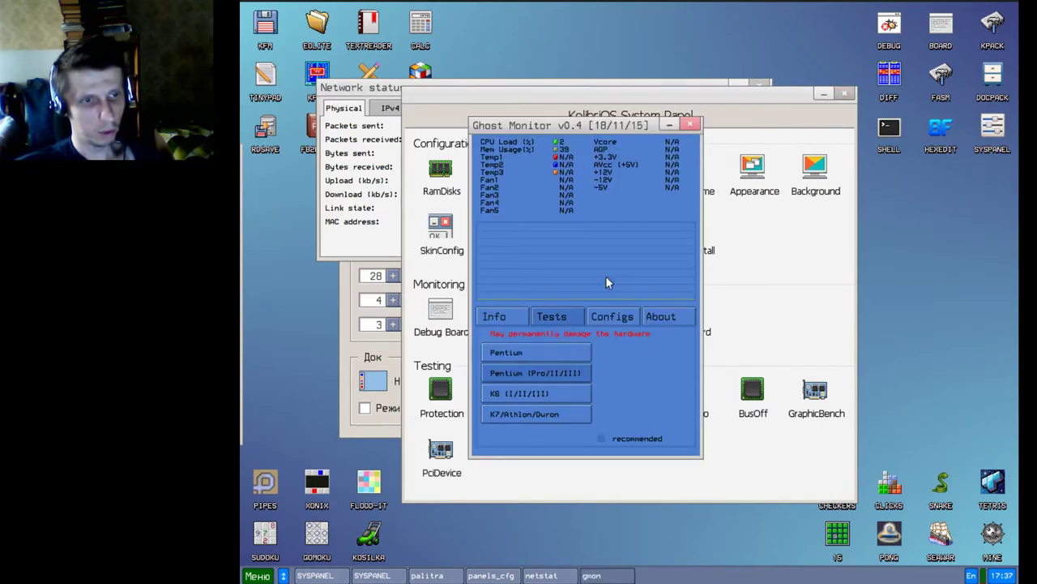
left_click(690, 125)
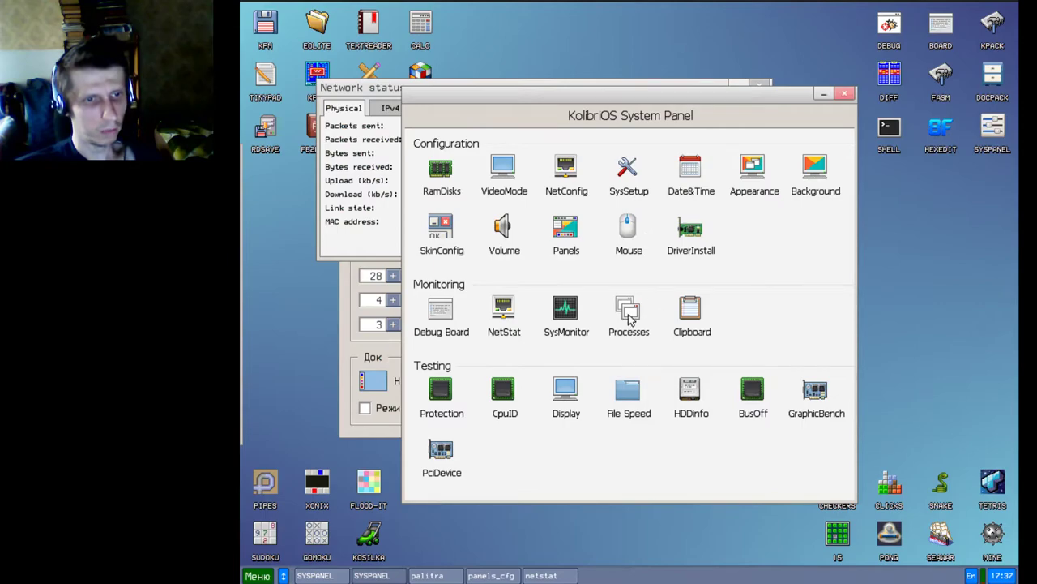
Step: Open the Processes tool and terminate the netstat, palitra and both SYSPANEL processes
left_click(629, 314)
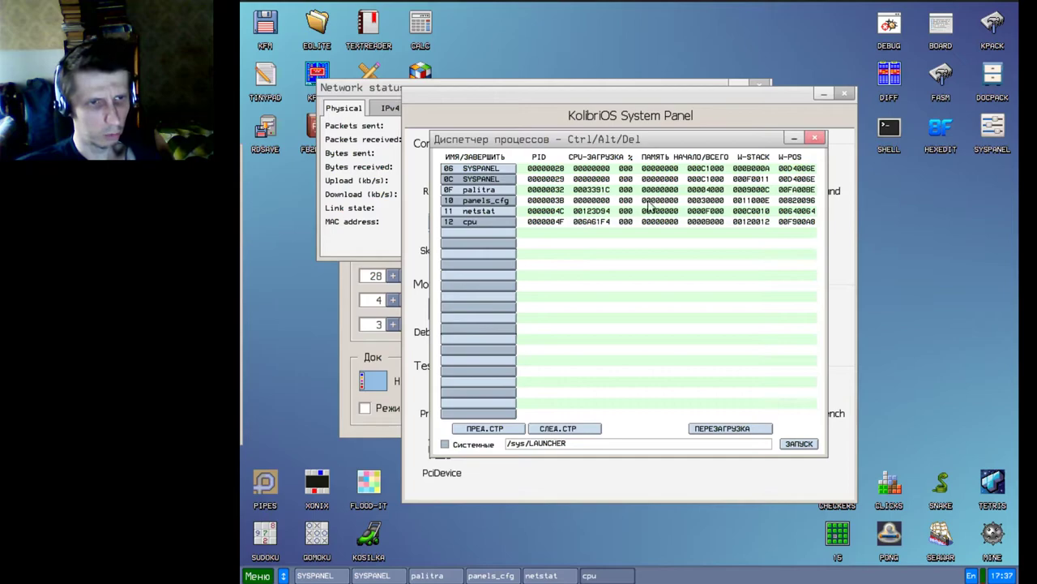
left_click(463, 213)
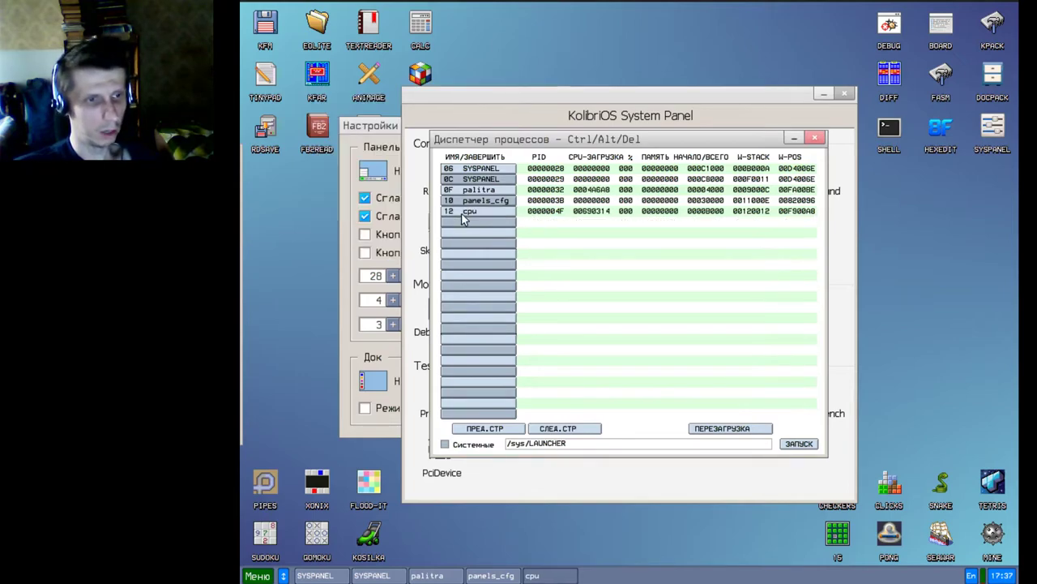
left_click(469, 189)
left_click(483, 170)
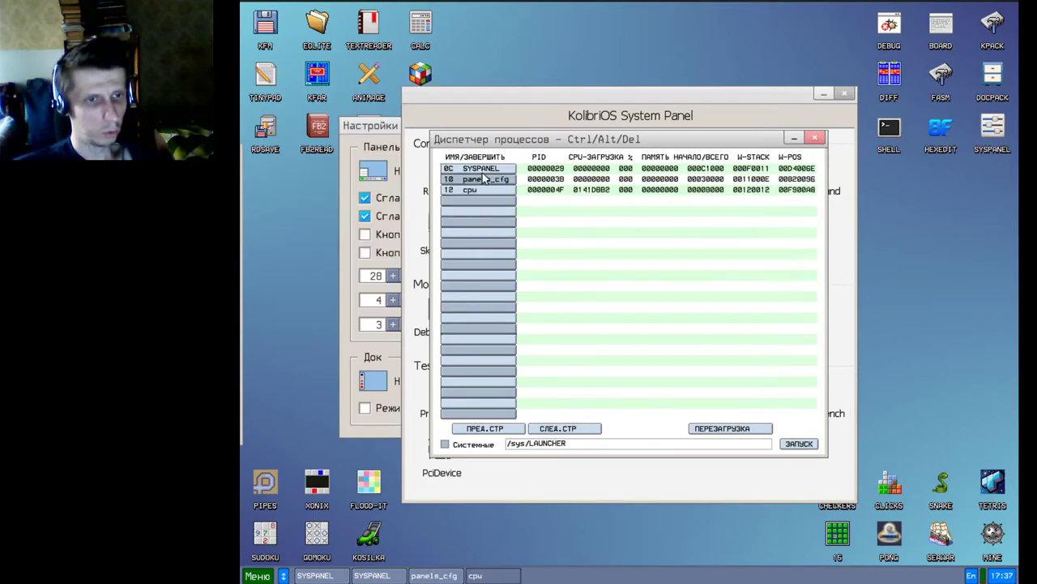
left_click(482, 170)
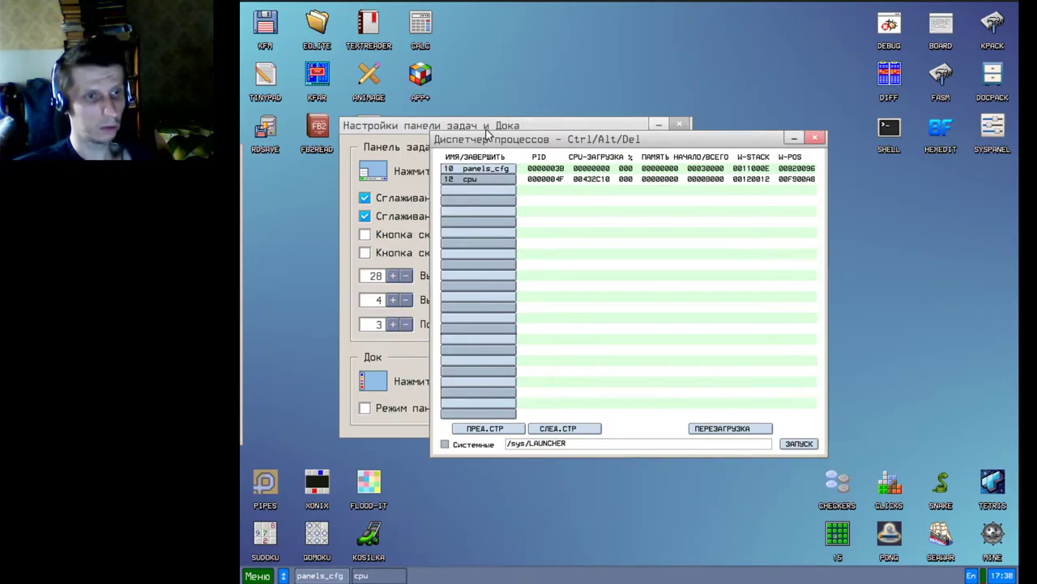
Step: Move the process manager aside, and close it and the taskbar and dock settings window
left_click_drag(495, 140, 539, 142)
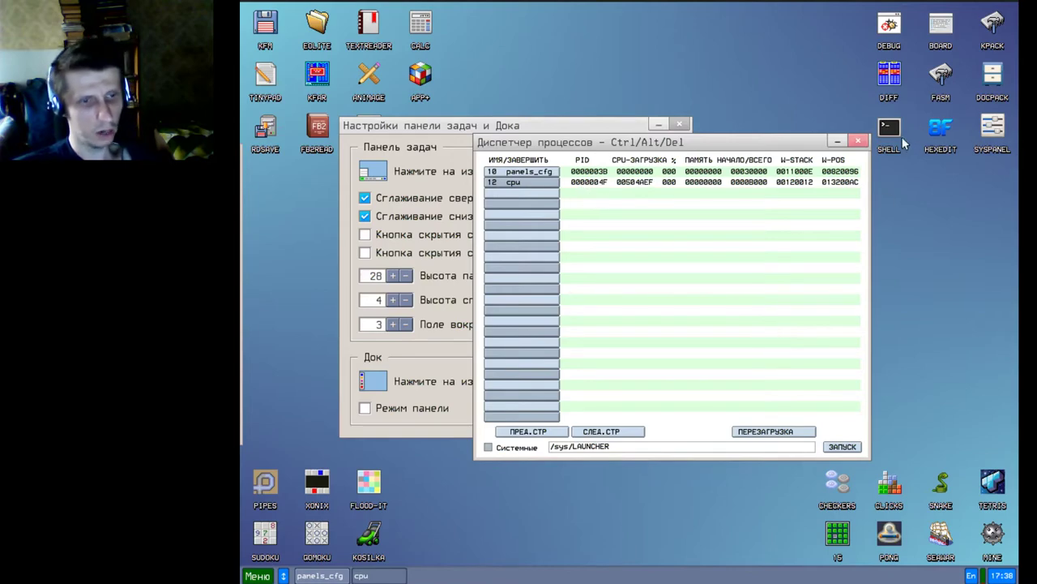
left_click(858, 144)
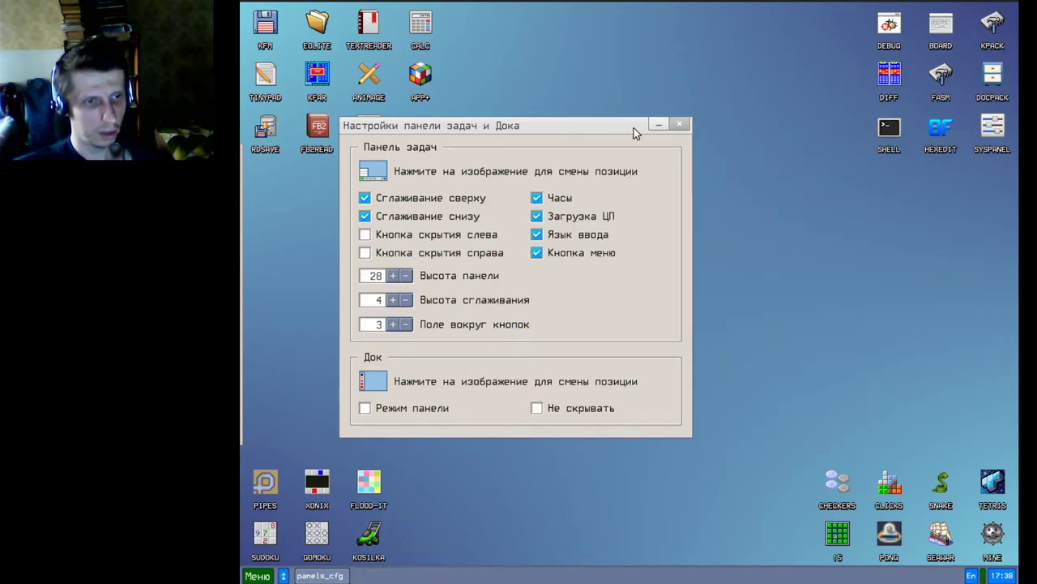
left_click(680, 124)
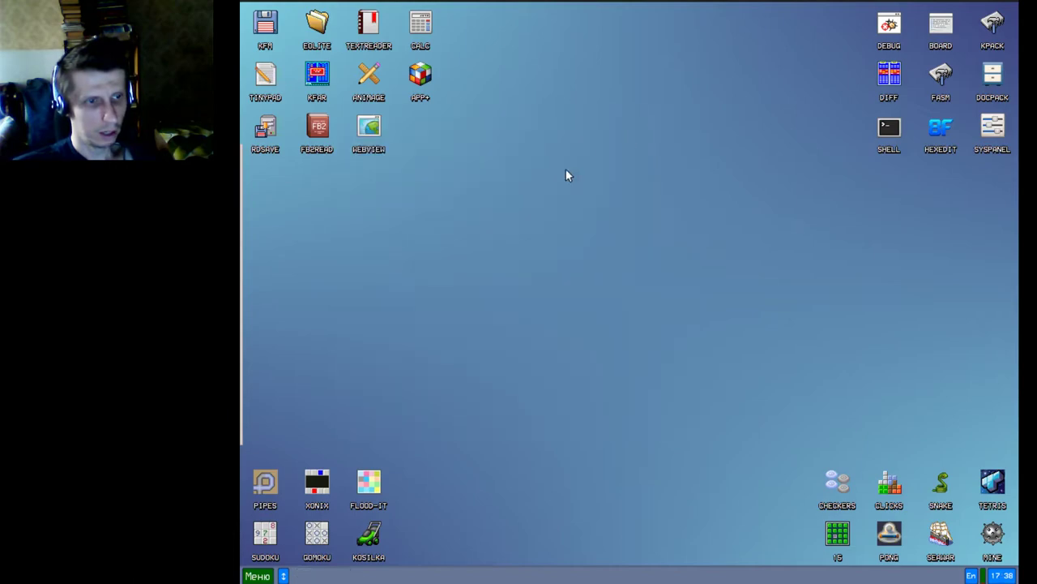
Step: Reopen the System Panel from the desktop, start the Display test, and exit it at the image size and placement screen
double_click(986, 135)
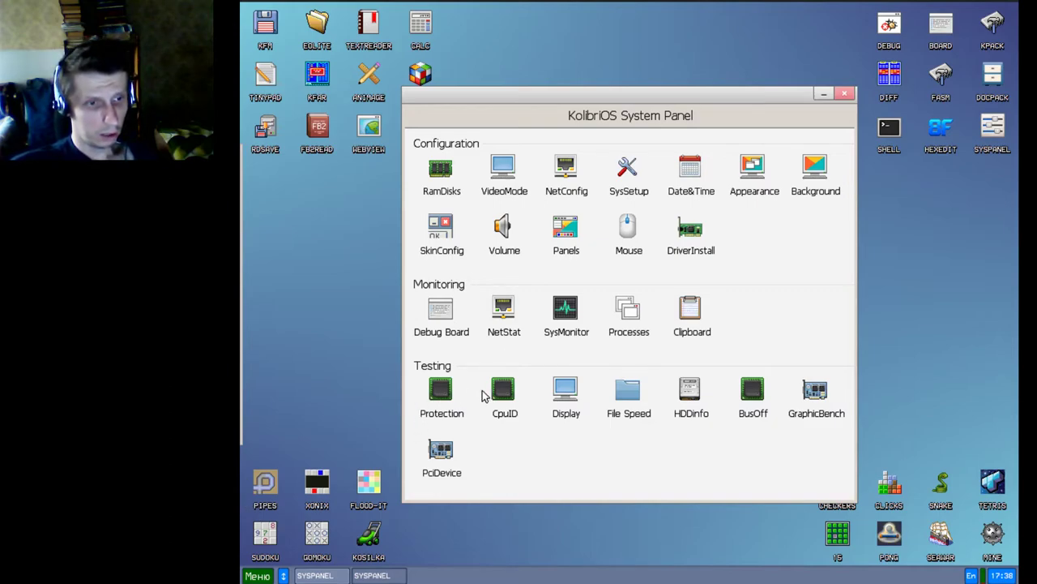
left_click(567, 393)
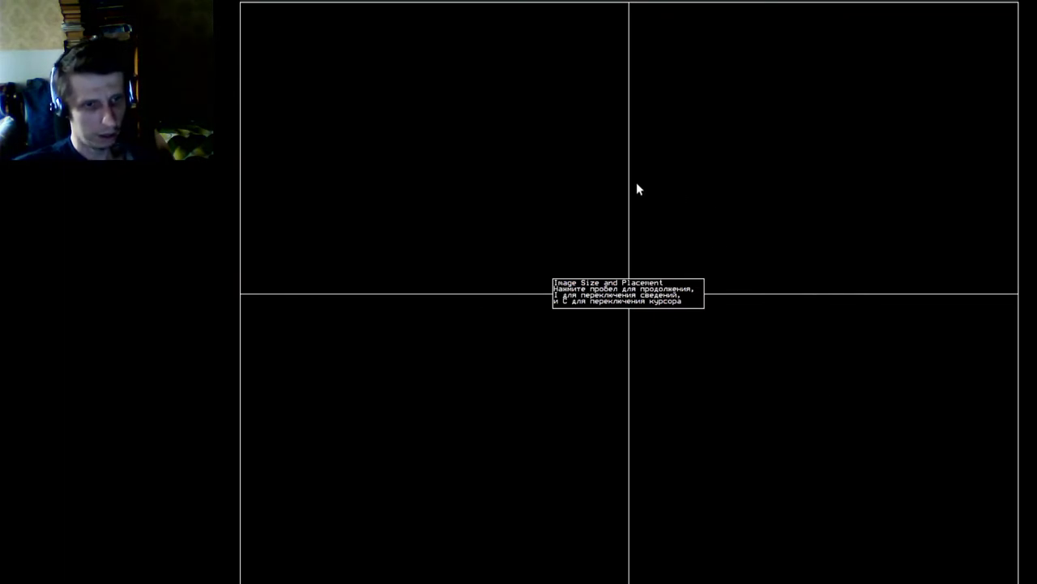
key("Escape")
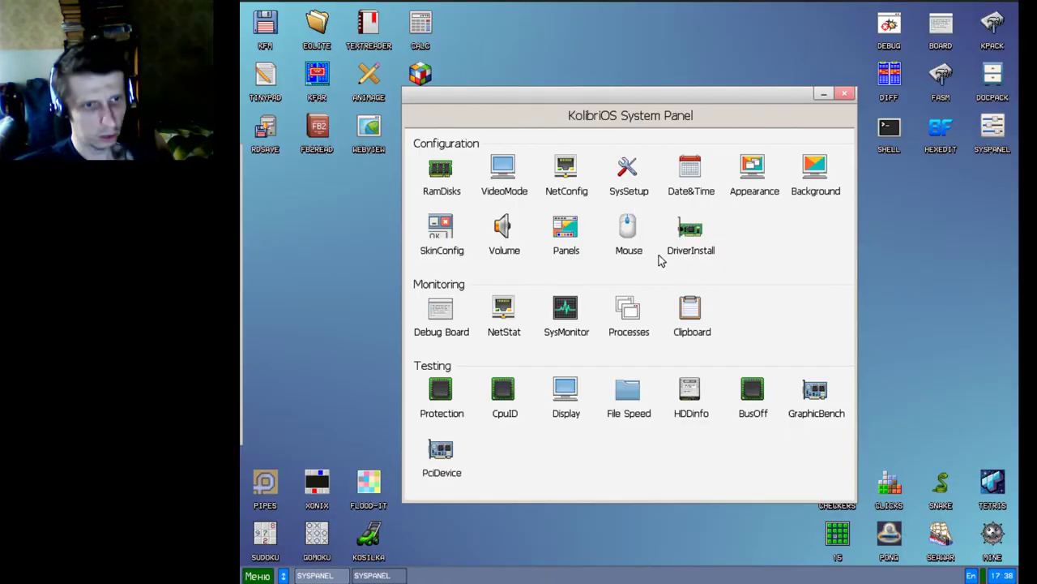
Step: Open GraphicBench to view its graphics tests, and close all benchmark and System Panel windows
left_click(816, 392)
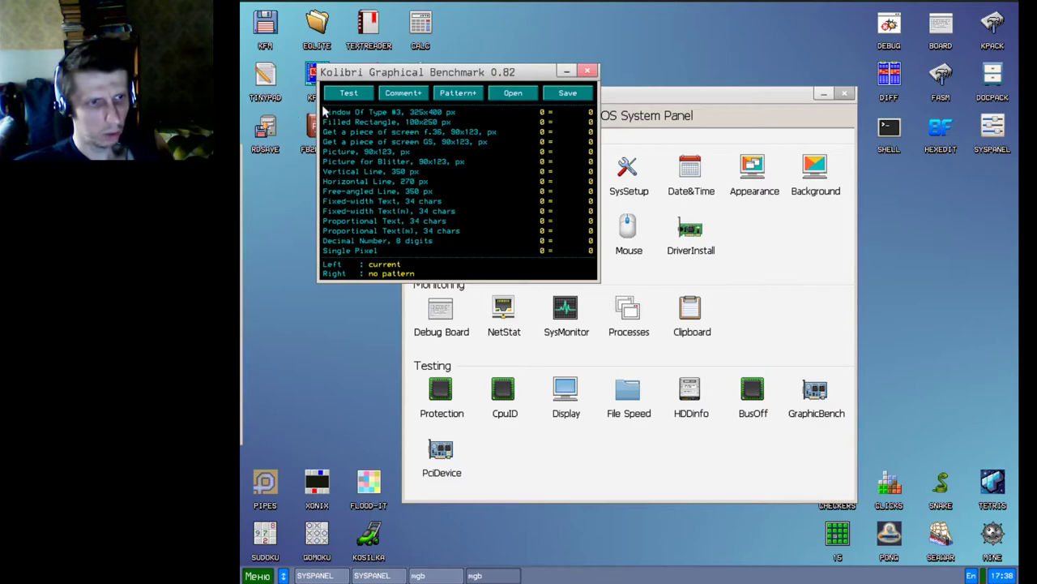
left_click(587, 73)
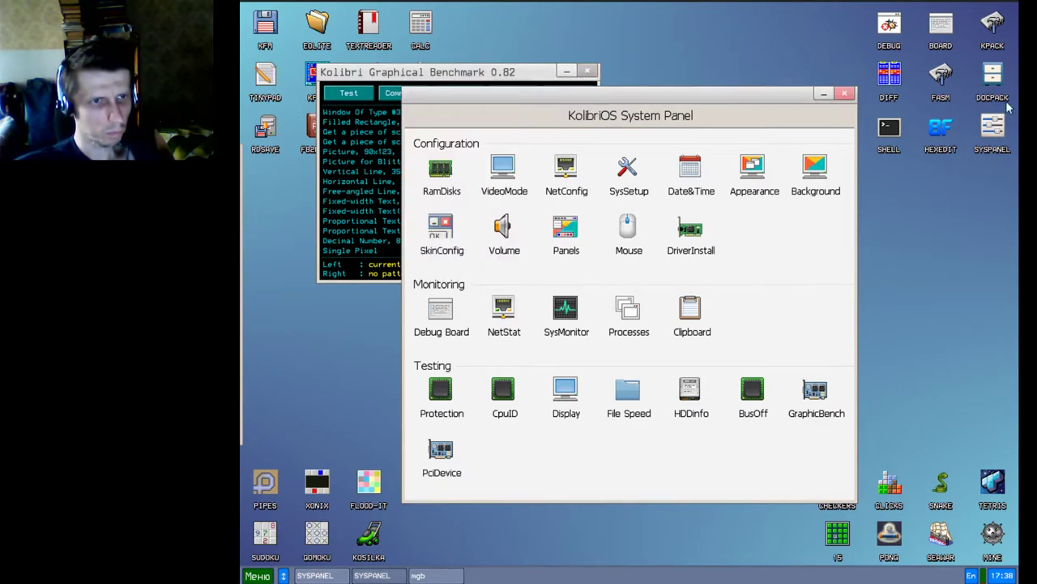
left_click(845, 94)
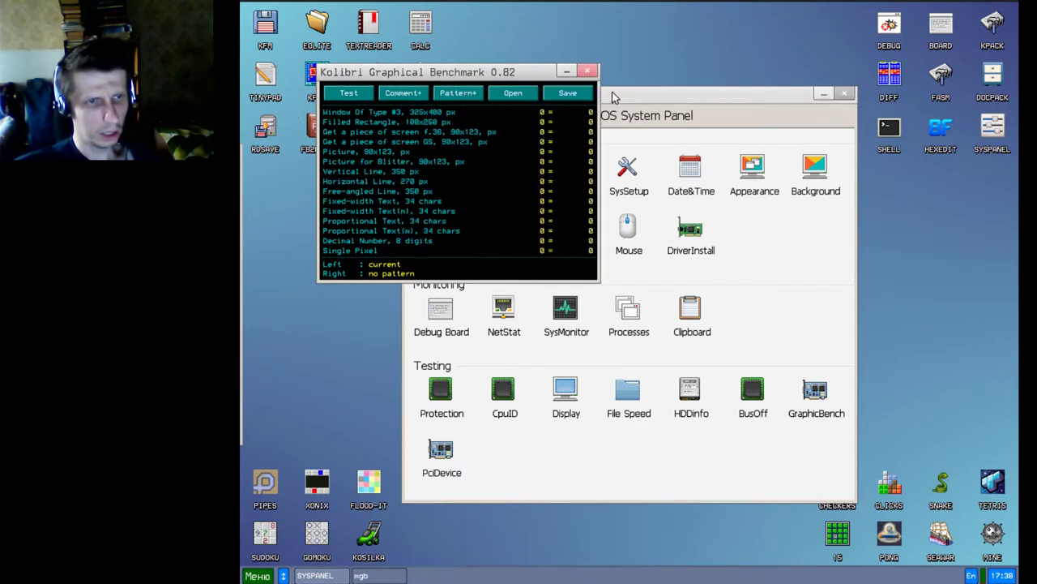
left_click(586, 71)
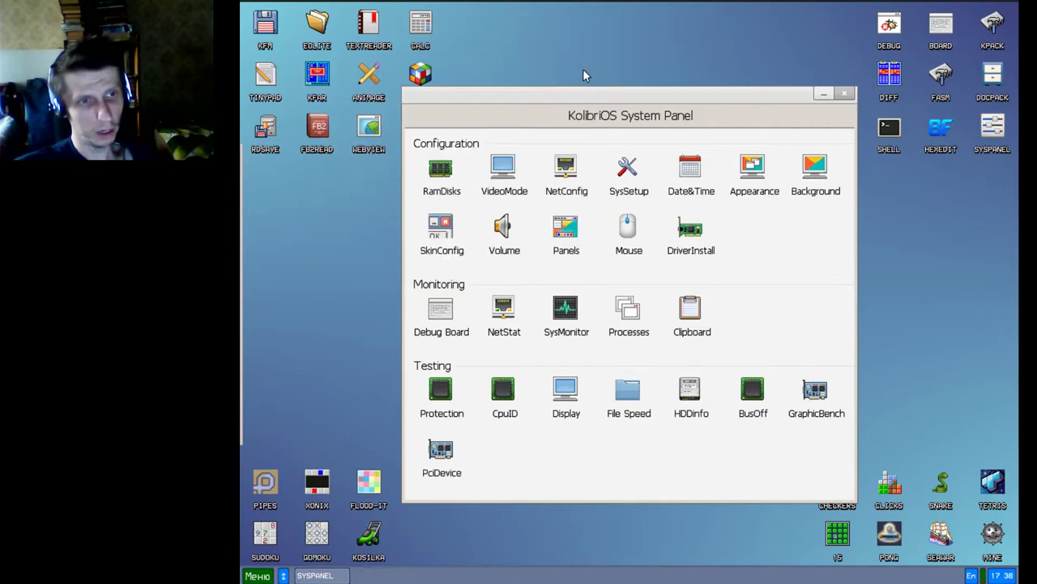
left_click(845, 94)
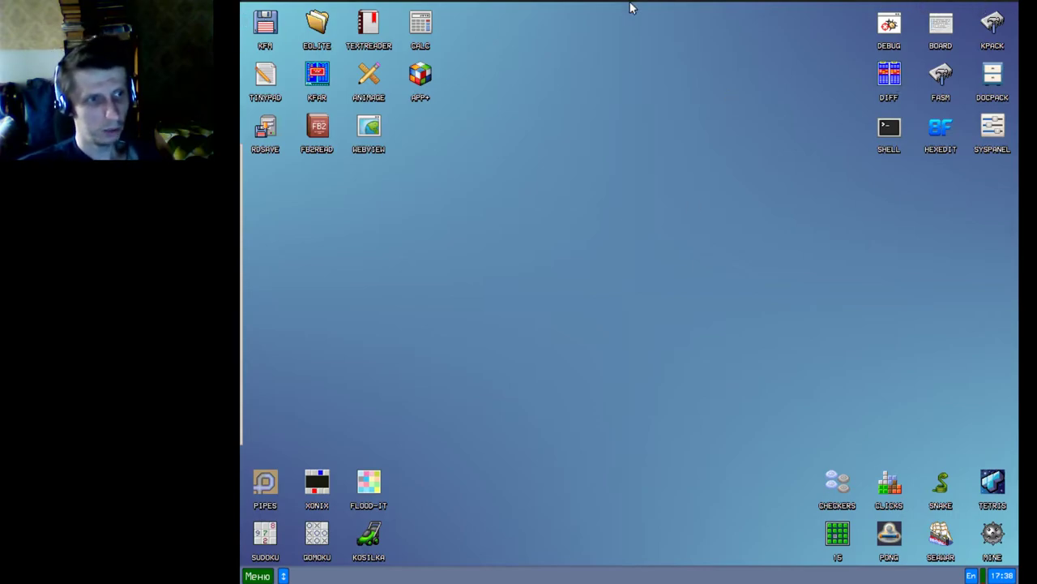
Step: Open the KFM file manager, move its window to the middle of the desktop, and select the File Managers folder
left_click(265, 29)
left_click_drag(353, 31, 462, 144)
left_click(387, 239)
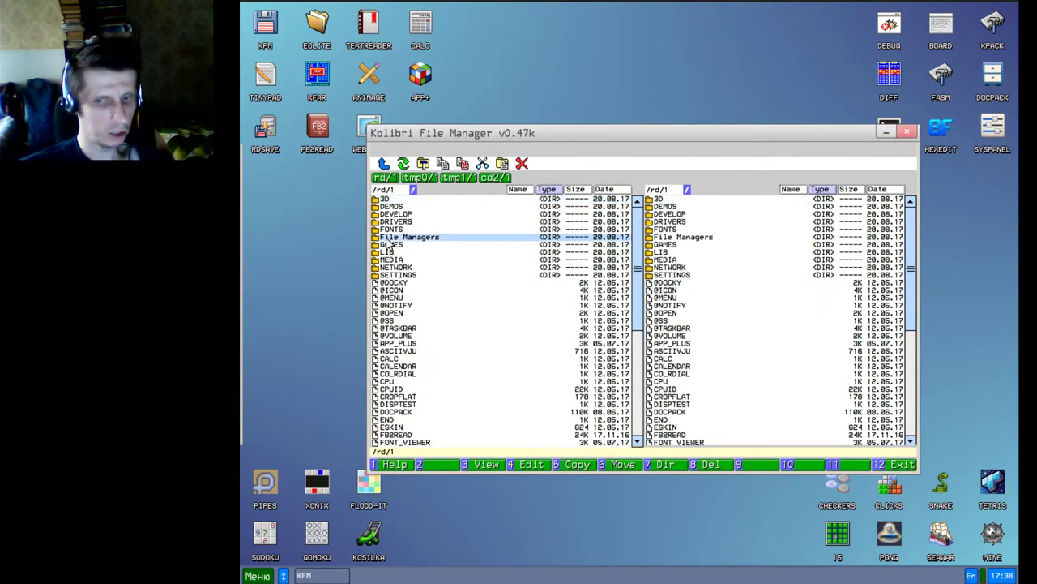
Step: Browse down through the folders and files in /rd/1, return to the start of the list, and open the 3D folder
key("Down")
key("Down")
key("Down")
key("Down")
key("Down")
key("Down")
key("Down")
key("Down")
key("Down")
key("Down")
key("Down")
key("Down")
key("Down")
key("Down")
key("Down")
key("Down")
key("Down")
key("Down")
key("Down")
key("Down")
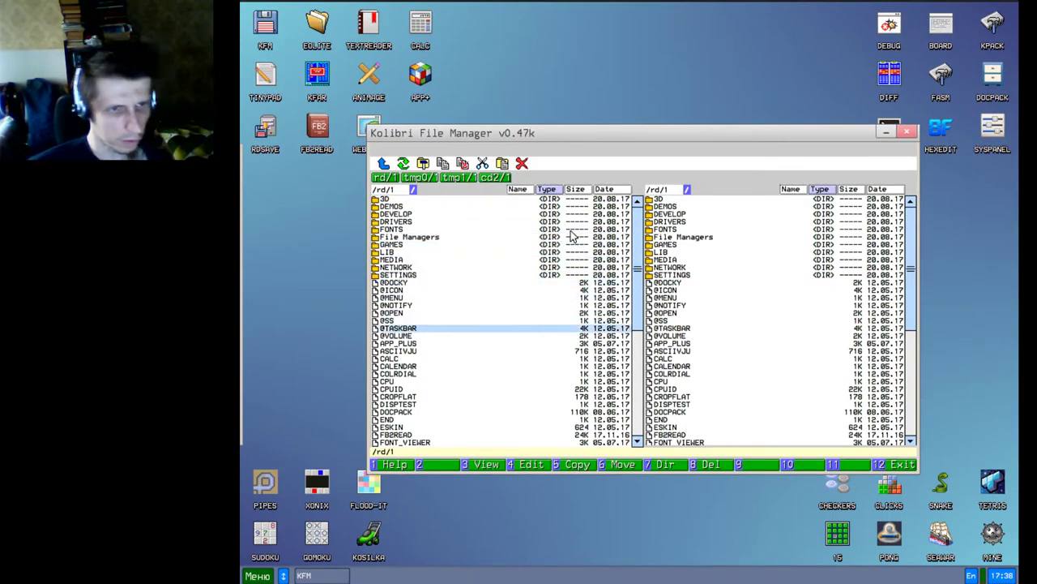
key("Page_Down")
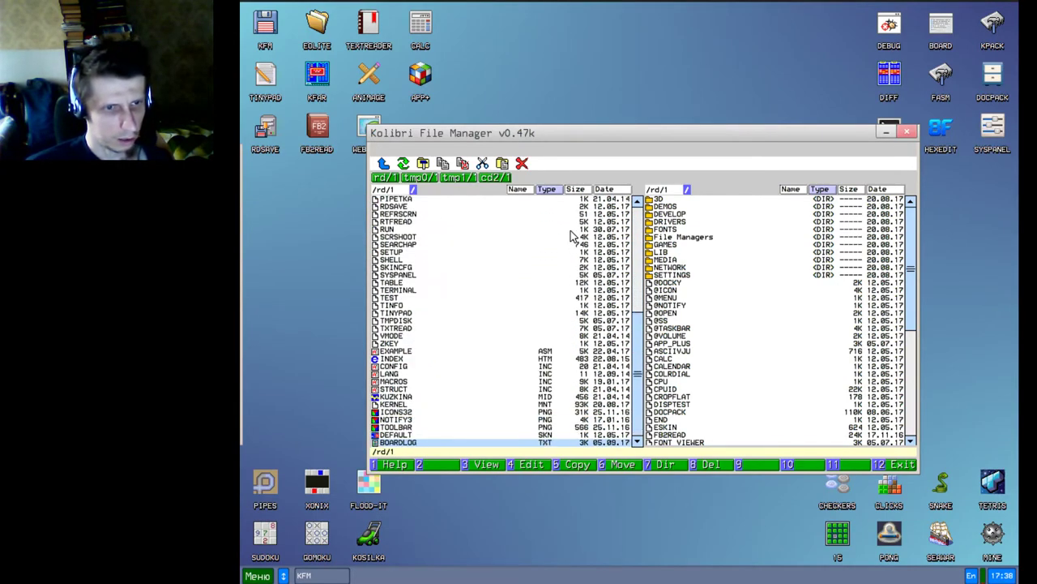
key("Home")
key("Return")
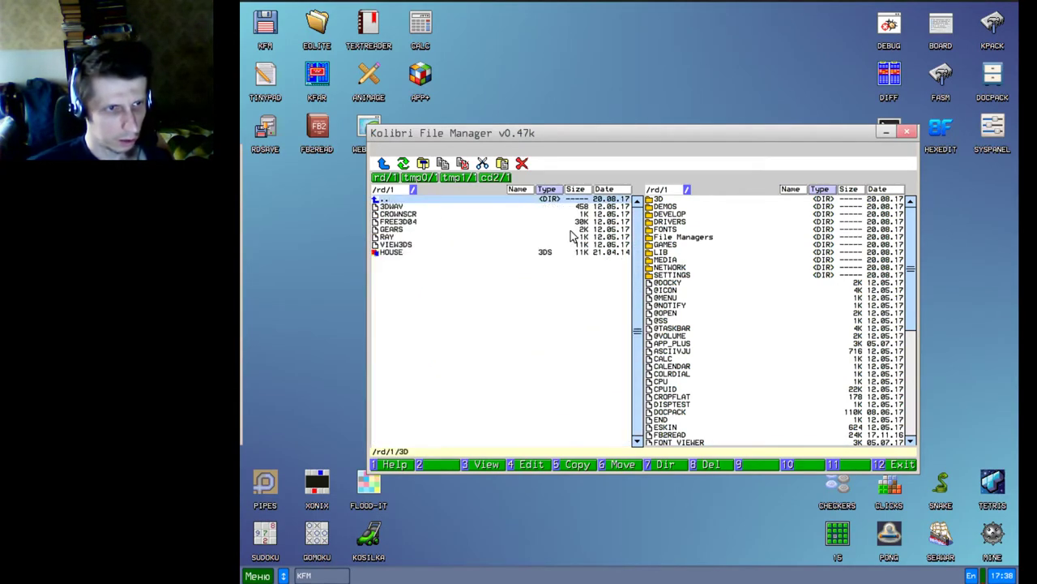
Step: Return from the 3D folder to /rd/1 and move the selection to the DEVELOP folder
key("Return")
key("Down")
key("Return")
key("Return")
key("Down")
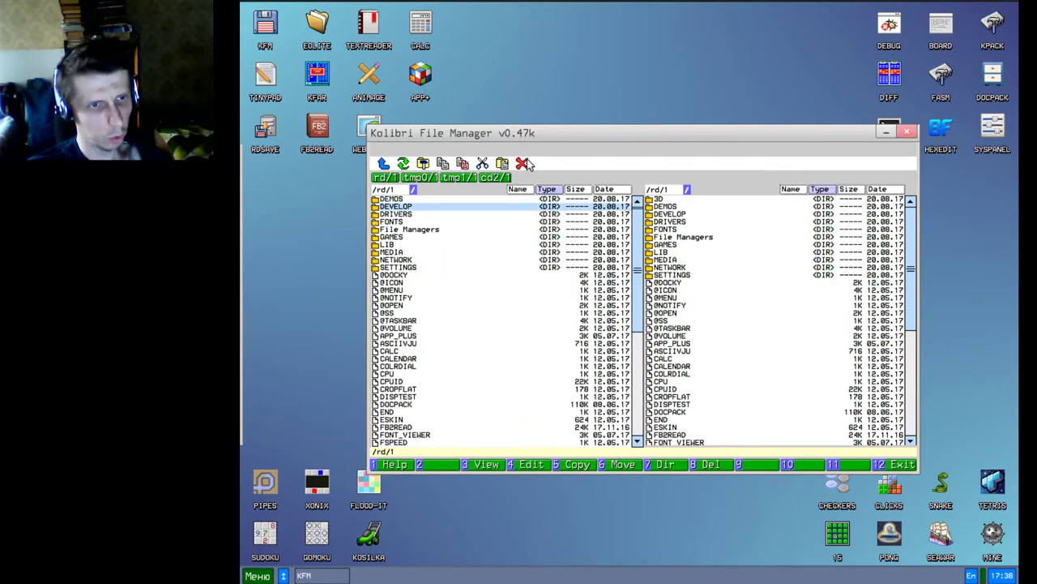
Step: View the list of drives offered for the second pane and dismiss it without choosing another drive
left_click(686, 189)
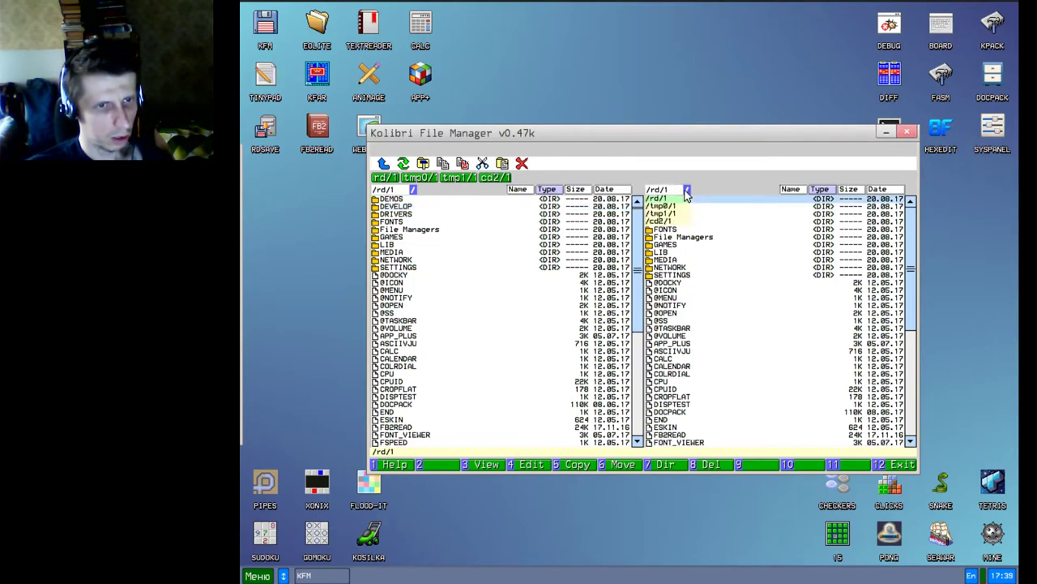
left_click(686, 190)
left_click(686, 189)
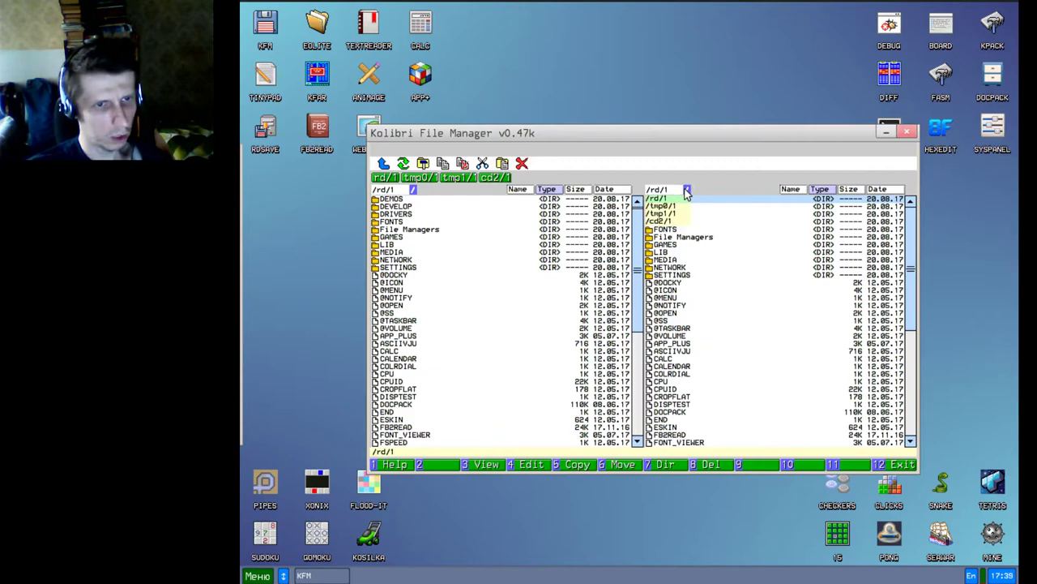
left_click(739, 177)
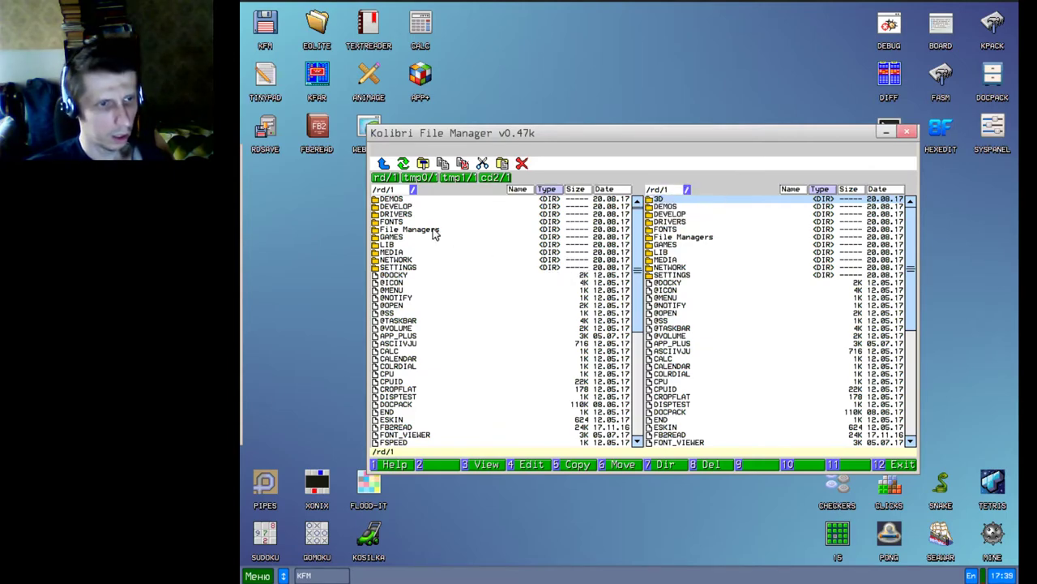
Step: Open the DEMOS folder, run the FIREWORK demo, shift its window lower on the desktop, and close it
double_click(395, 201)
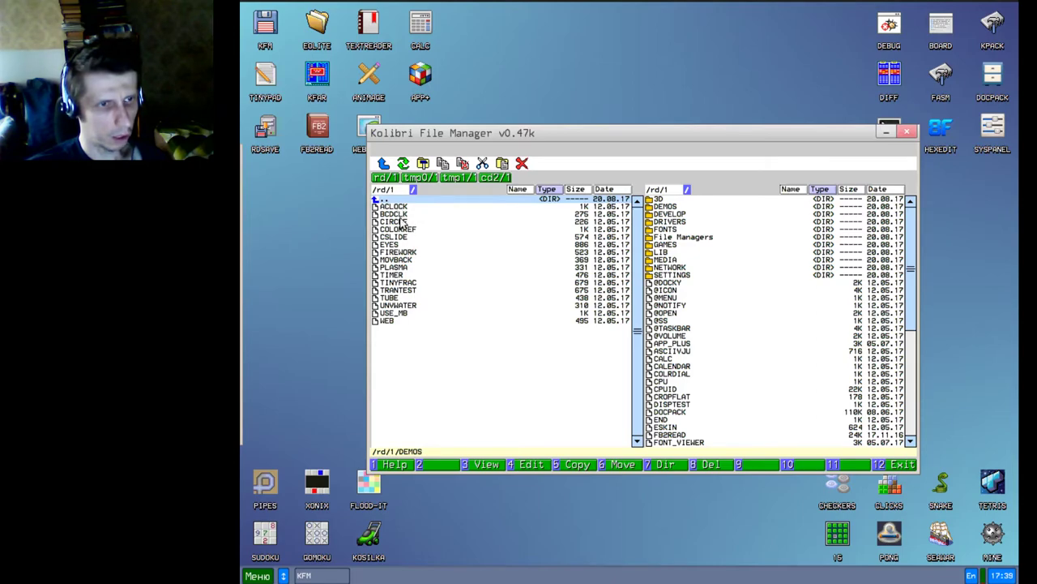
double_click(391, 253)
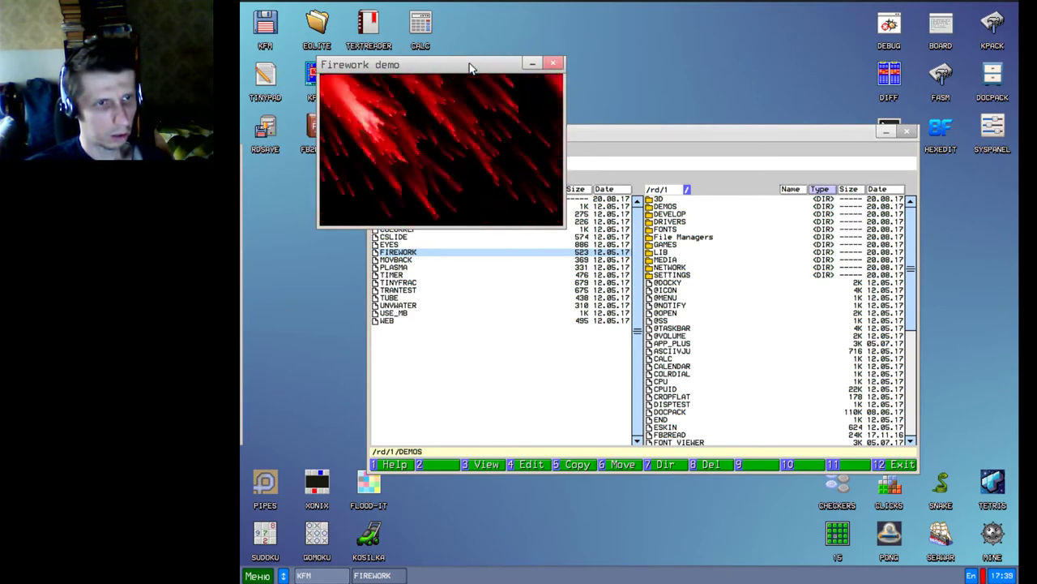
left_click_drag(470, 65, 452, 167)
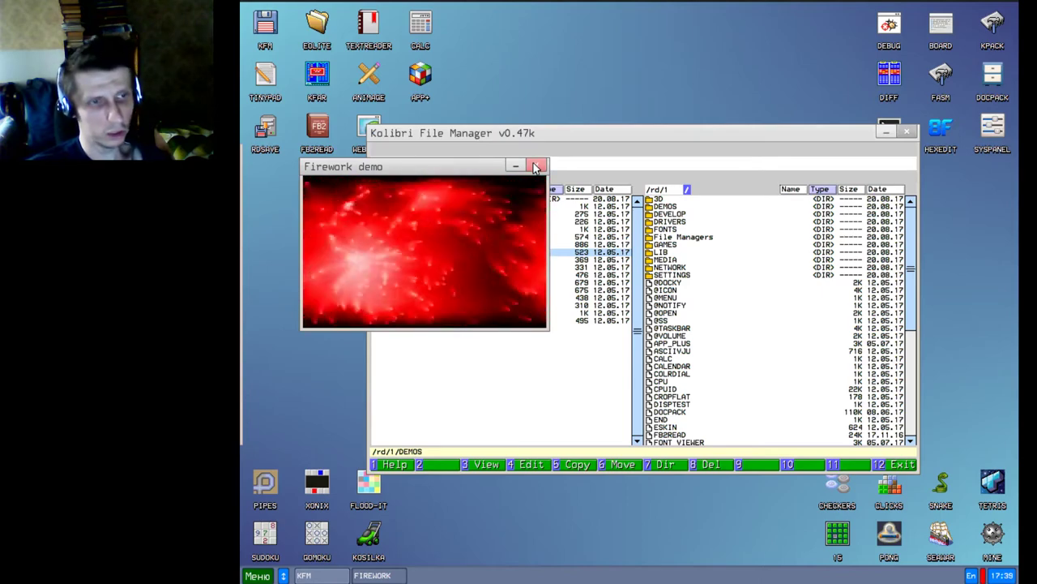
left_click(537, 167)
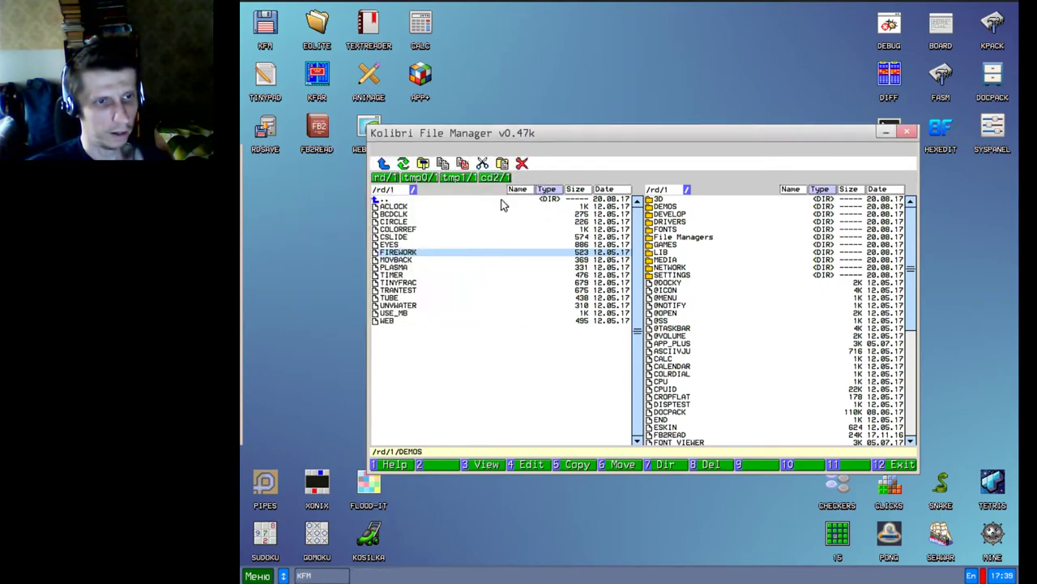
Step: Run the MOVBACK, EYES and COLORREF demos, closing the MoveBack and Color Reference windows but leaving the eyes running
double_click(381, 260)
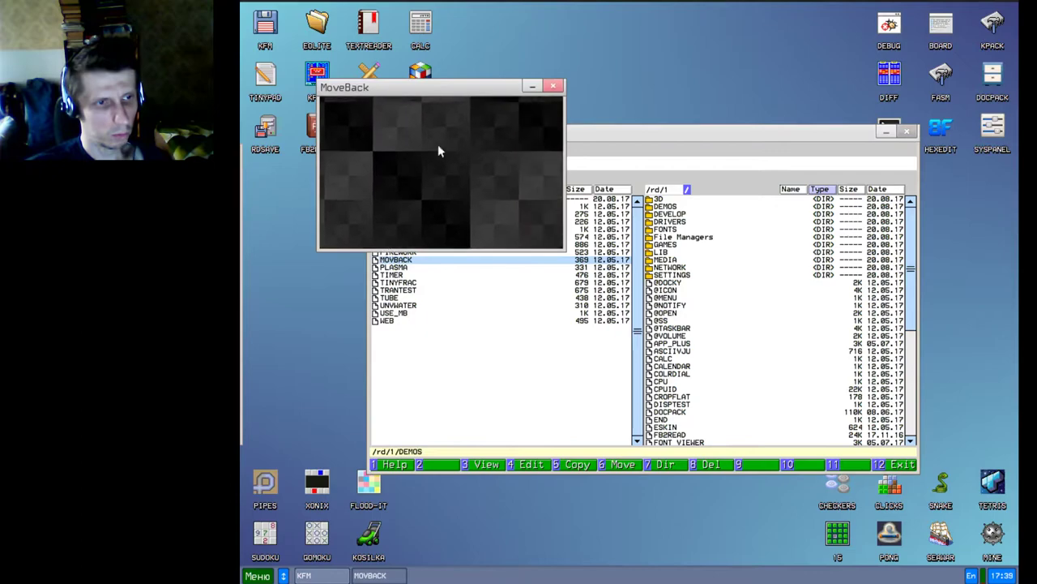
left_click(554, 87)
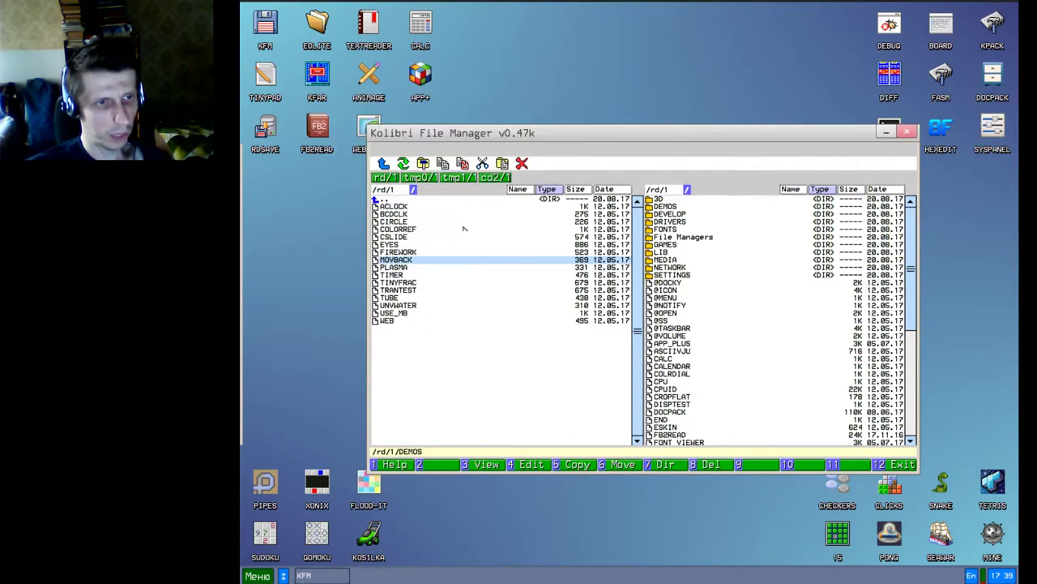
double_click(397, 245)
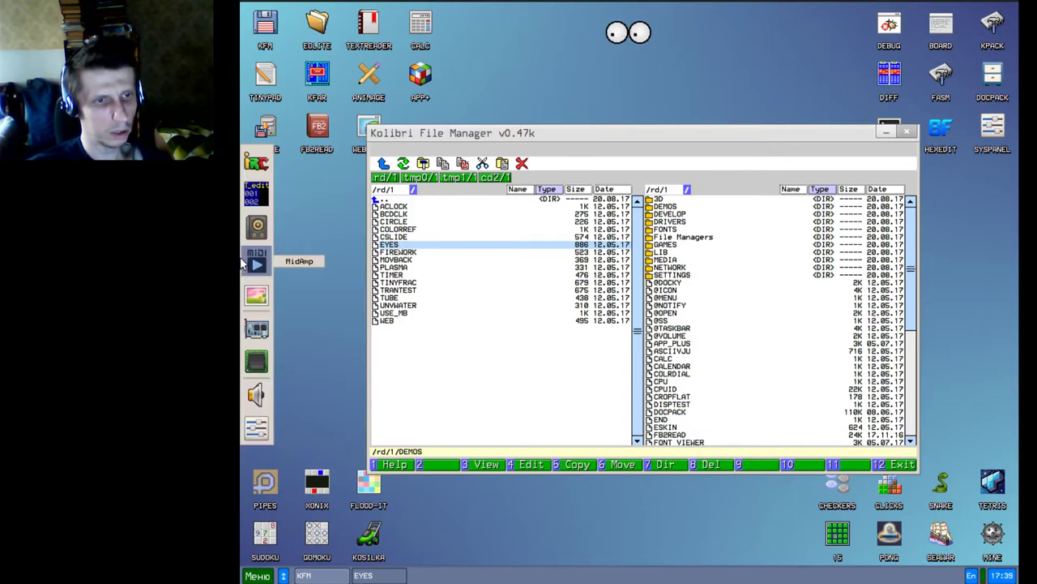
double_click(389, 231)
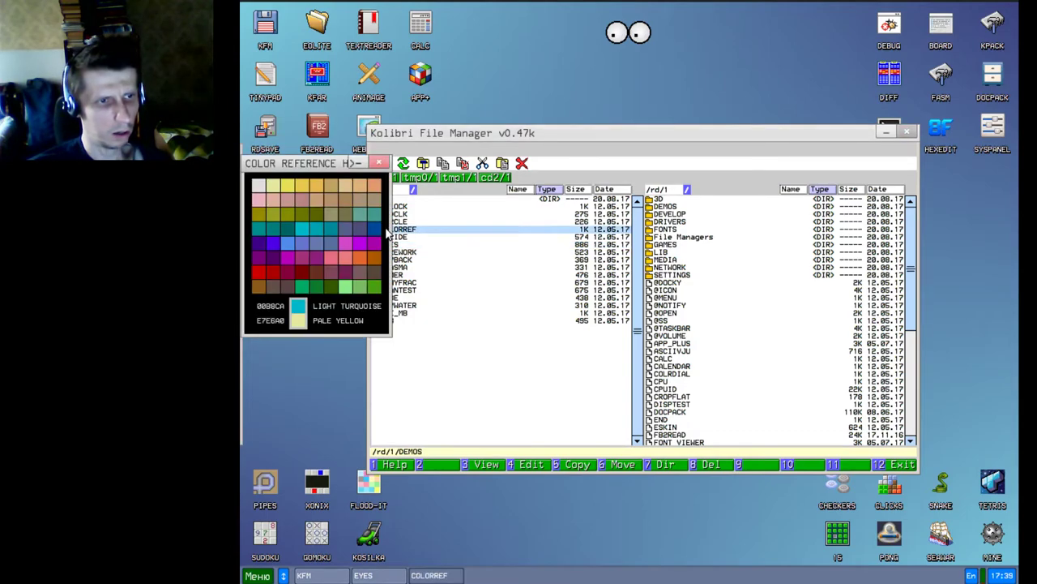
left_click(377, 163)
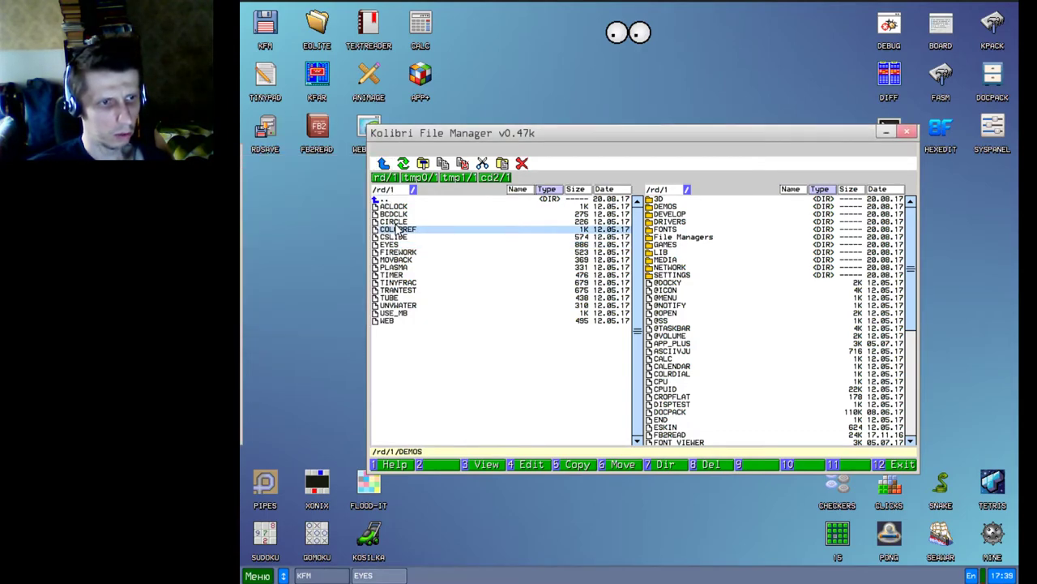
Step: Select ACLOCK and EYES in the demo list, run FIREWORK again, and close its window
left_click(393, 208)
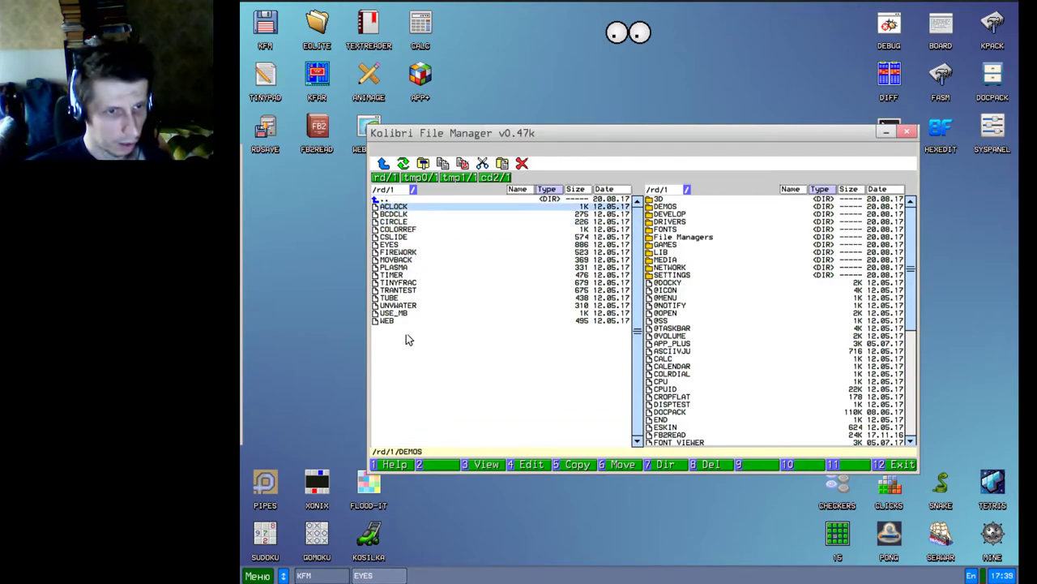
left_click(399, 247)
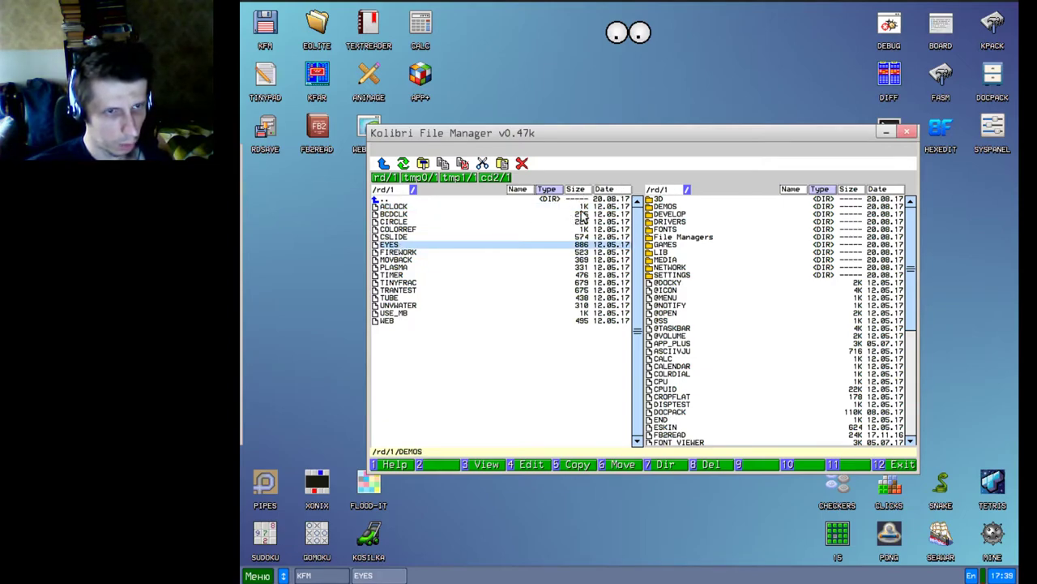
double_click(405, 253)
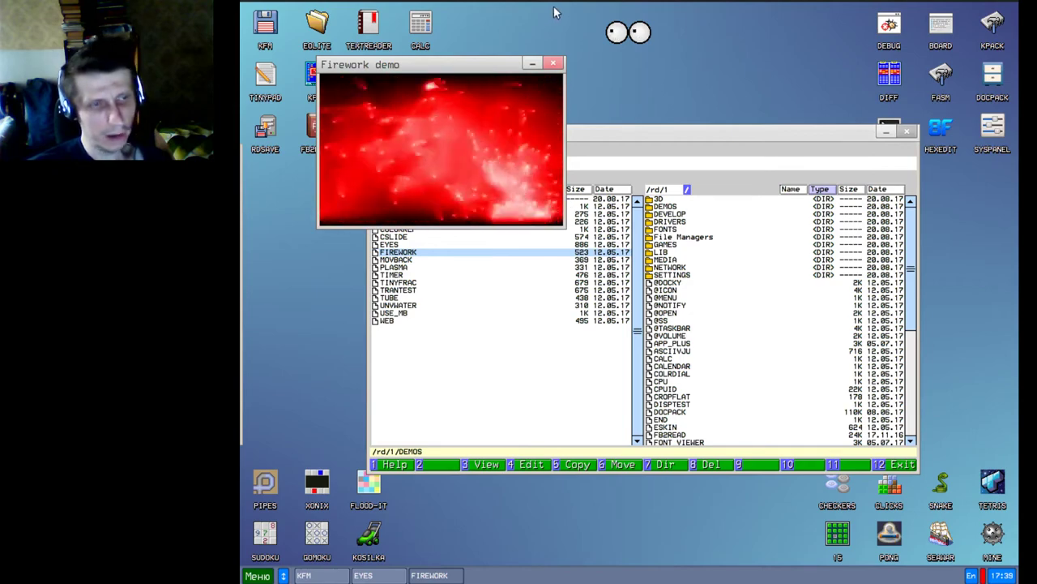
left_click(555, 65)
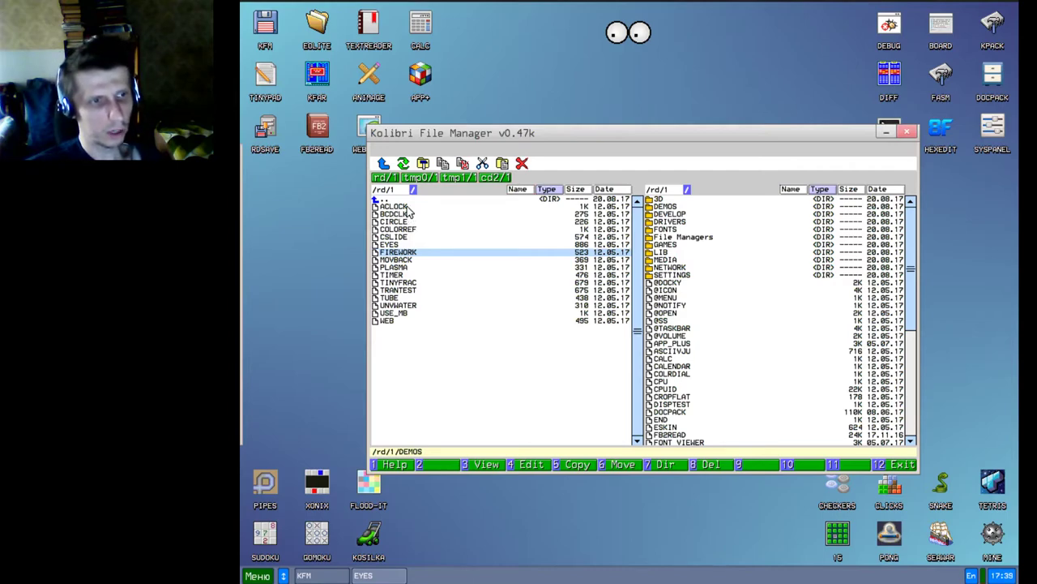
Step: Run the ACLOCK demo, move the clock beside the file manager and close it, and view the full-screen WEB demo before exiting it
double_click(407, 207)
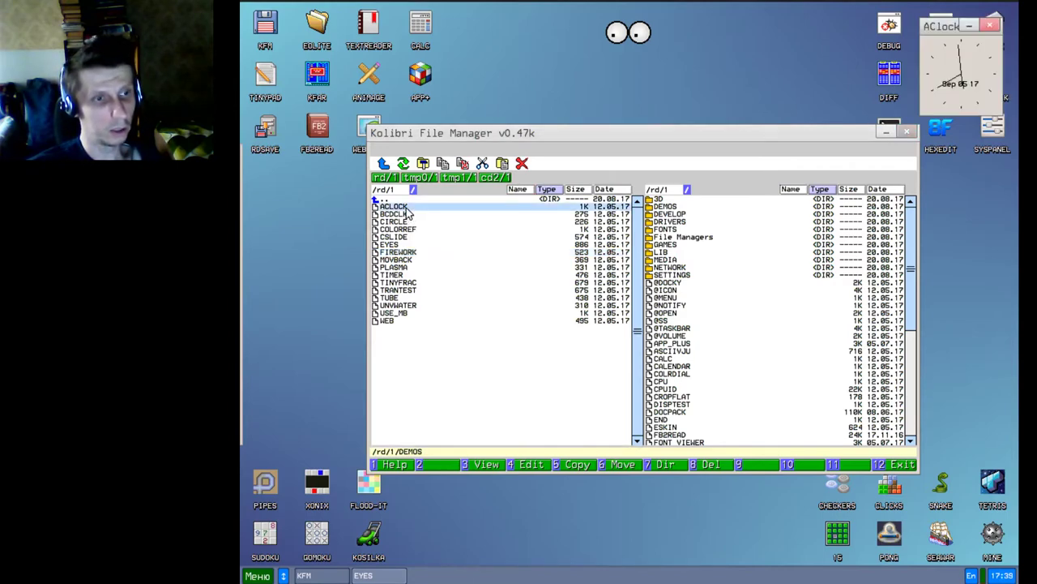
left_click_drag(944, 30, 274, 239)
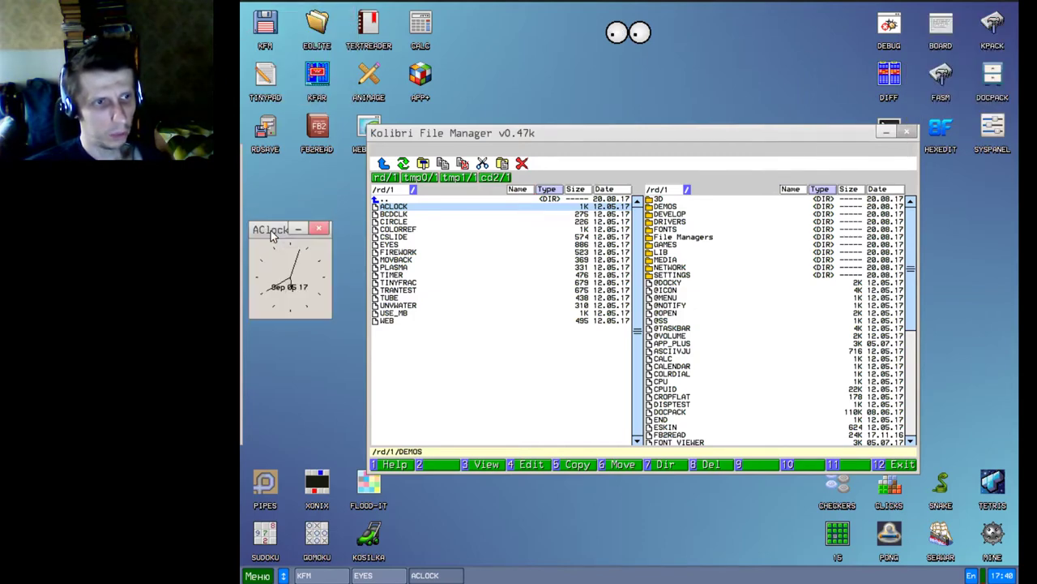
left_click(320, 231)
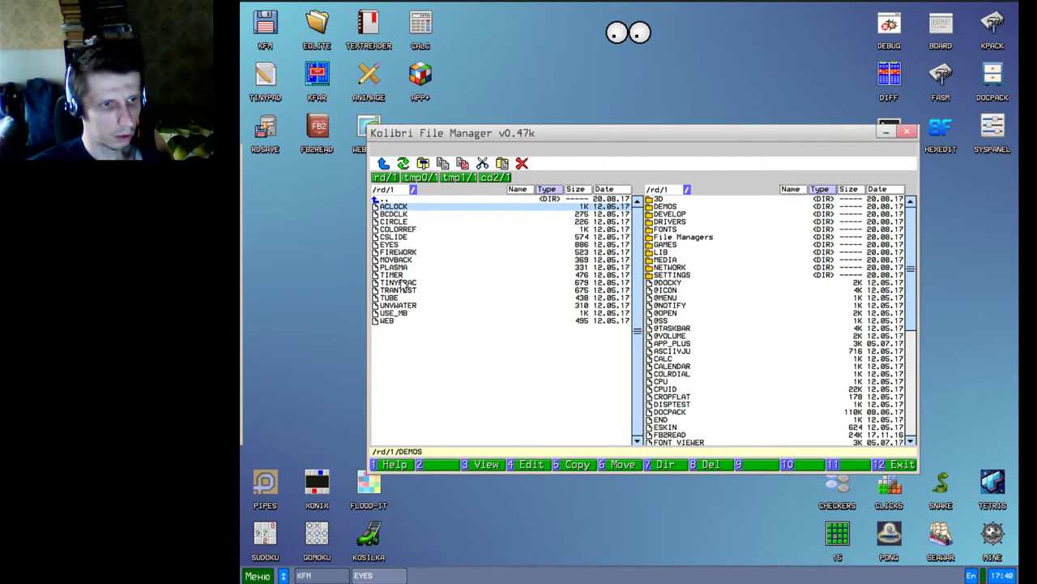
double_click(386, 322)
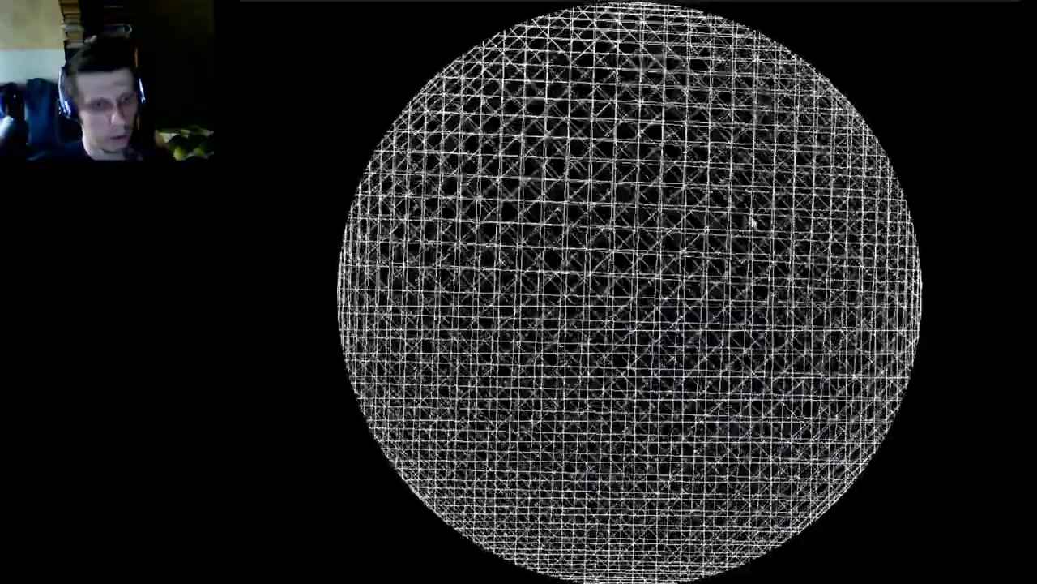
key("Escape")
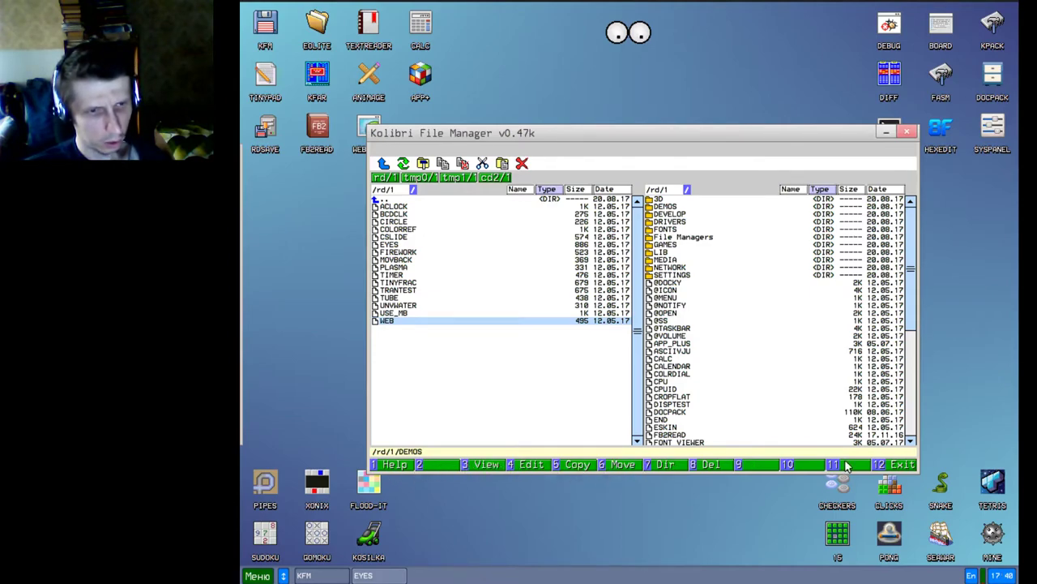
Step: Read through the KFM hotkey help in kfm_keys.txt, close it, and close the file manager
left_click(392, 465)
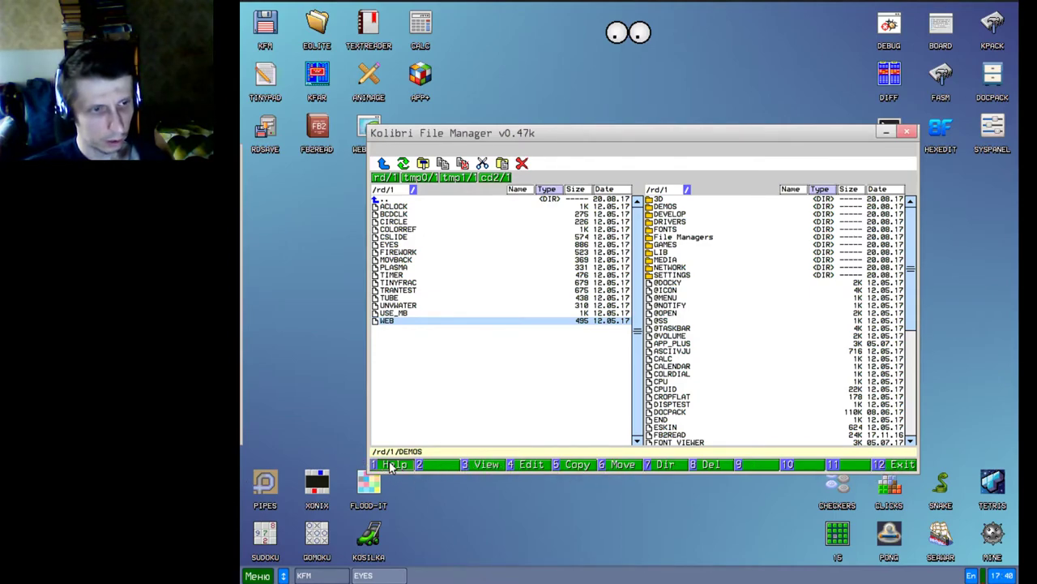
scroll(559, 150, "down", 3)
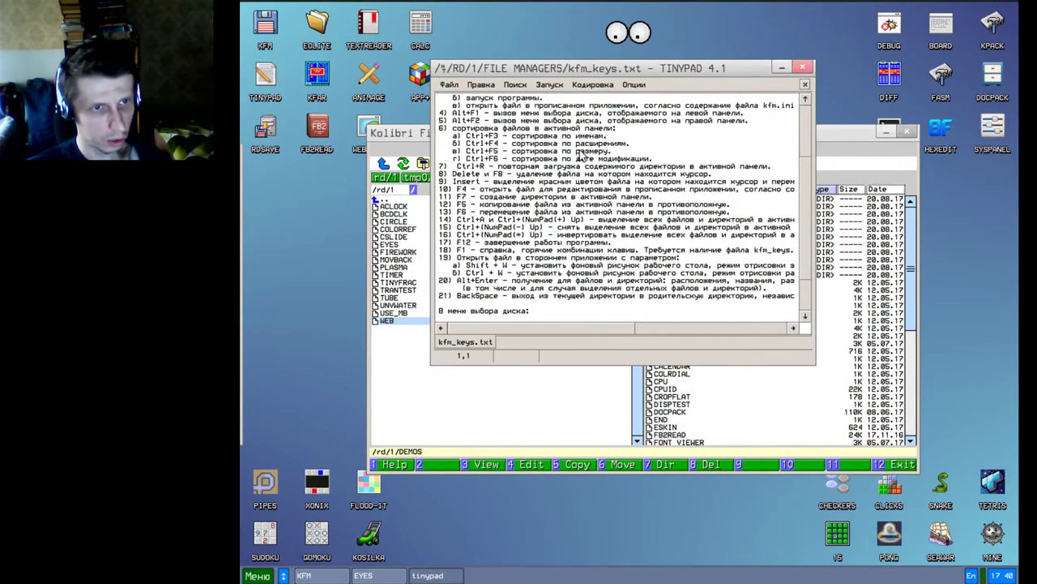
scroll(580, 150, "up", 3)
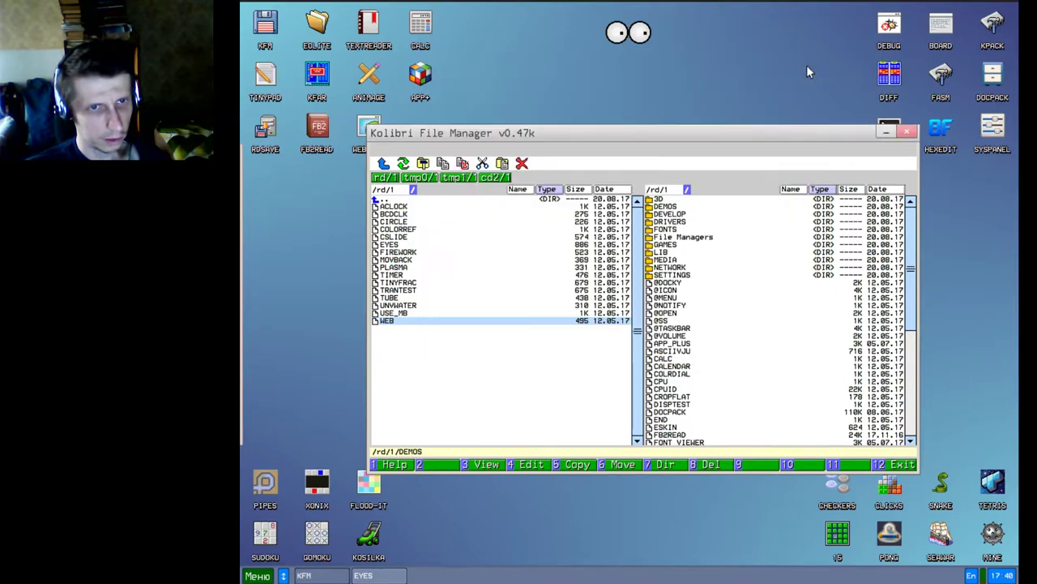
left_click(808, 70)
left_click(409, 200)
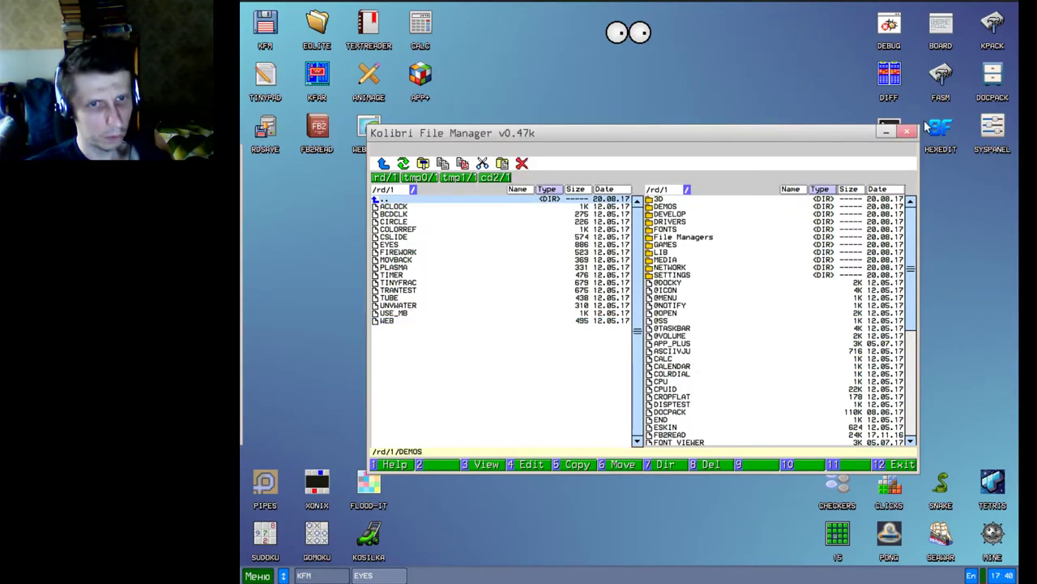
left_click(907, 131)
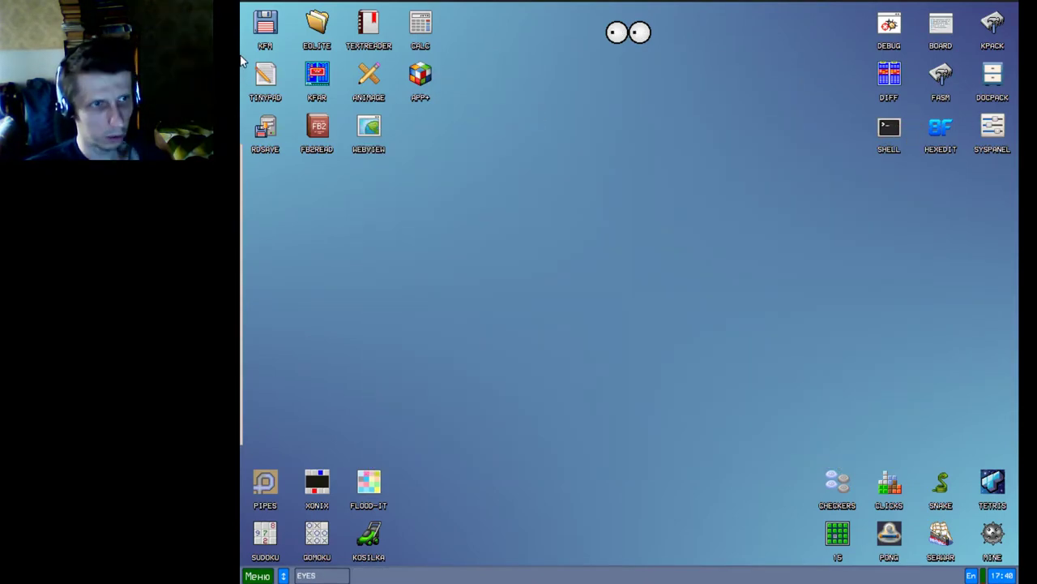
Step: Open the Eolite file manager, separate its two overlapping windows, and close the one behind
double_click(317, 23)
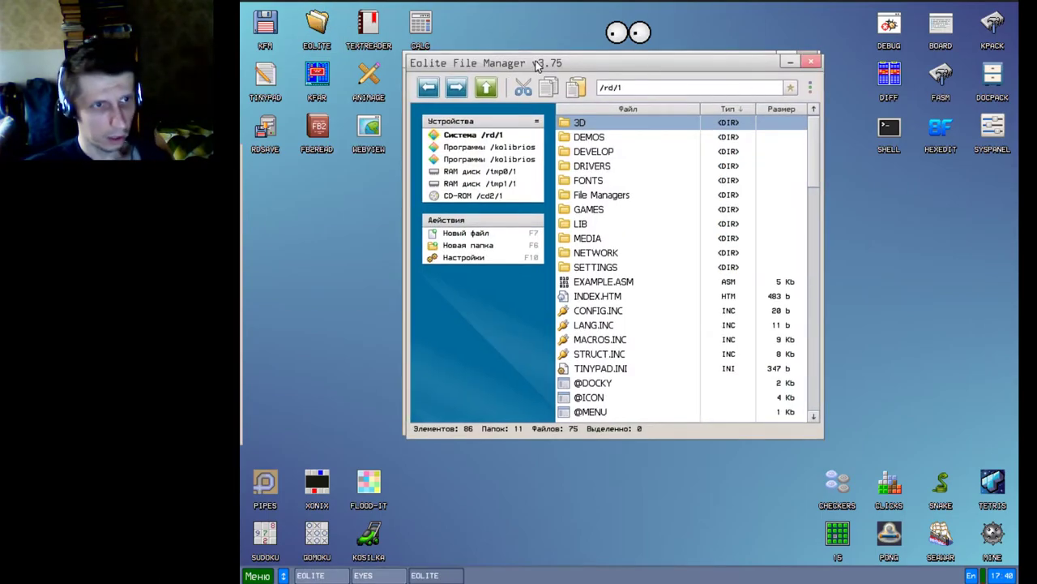
left_click_drag(535, 65, 531, 61)
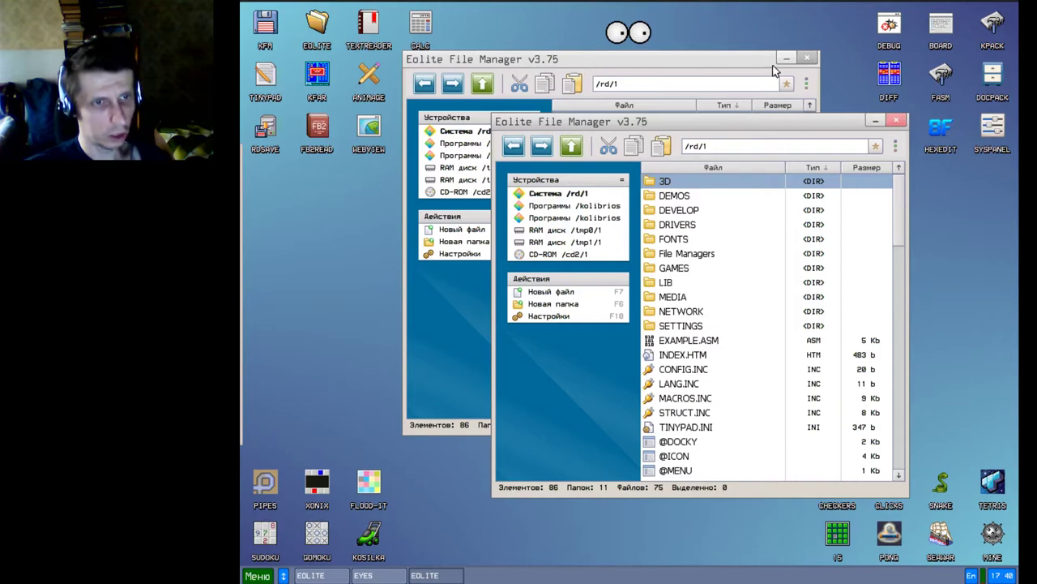
left_click(807, 58)
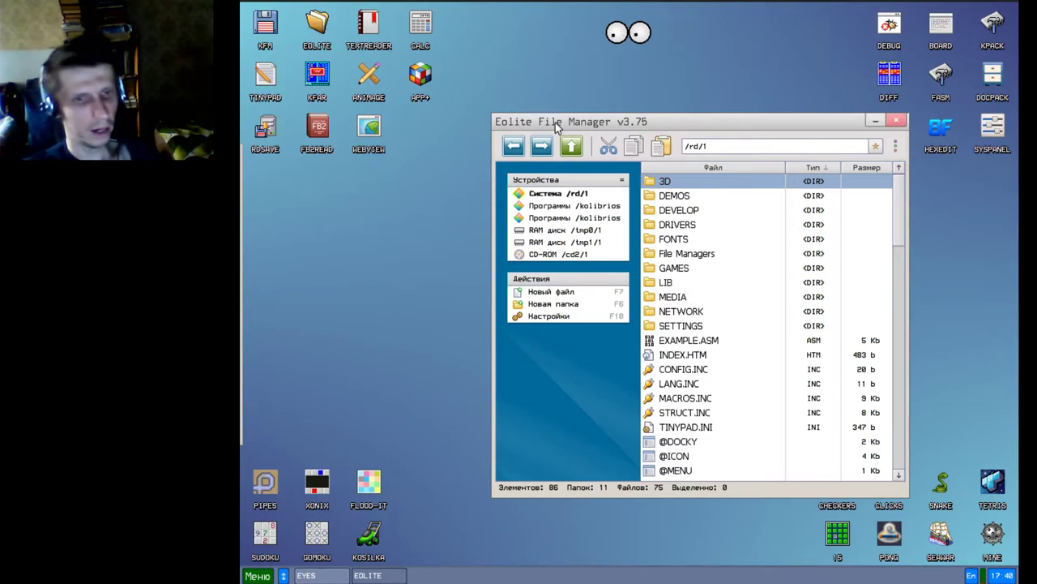
Step: Browse the /kolibrios programs location and the RAM disks /tmp0/1 and /tmp1/1, ending on /tmp0/1
left_click(556, 208)
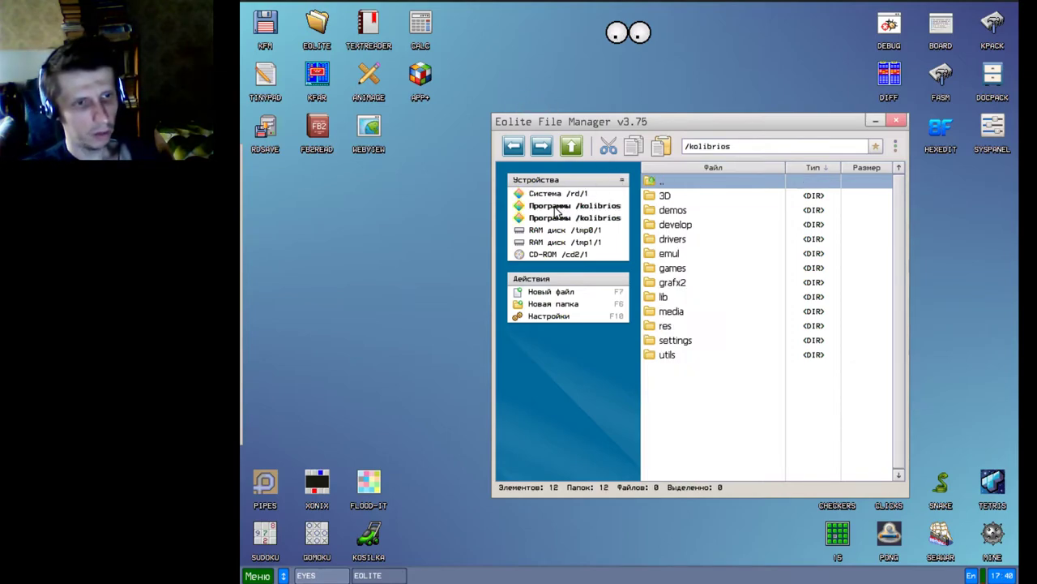
left_click(556, 231)
left_click(558, 243)
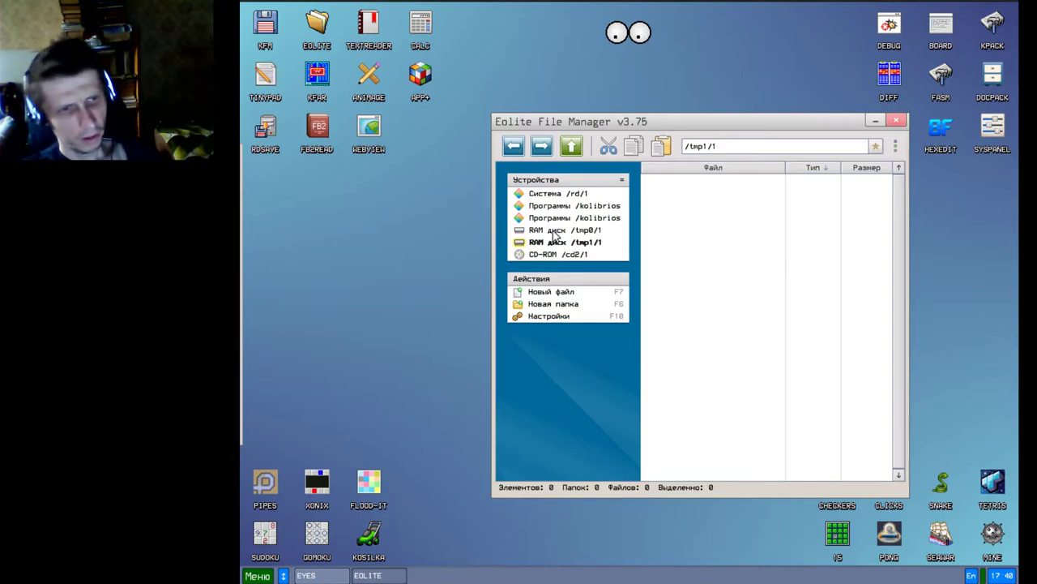
left_click(555, 231)
Step: View Eolite's settings (Настройки) without changing them, and close the settings and the Eolite window
left_click(543, 318)
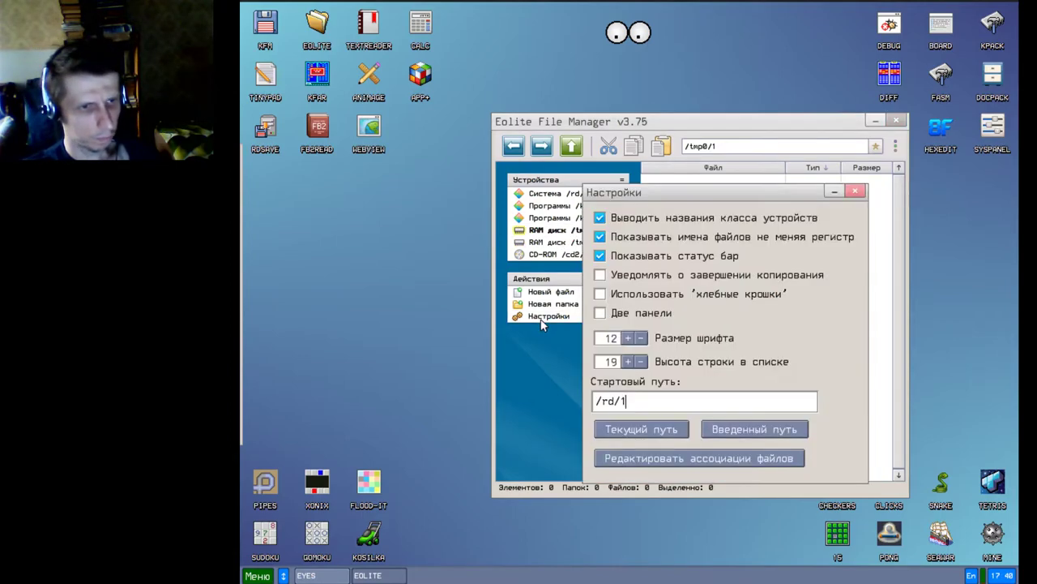
left_click(856, 193)
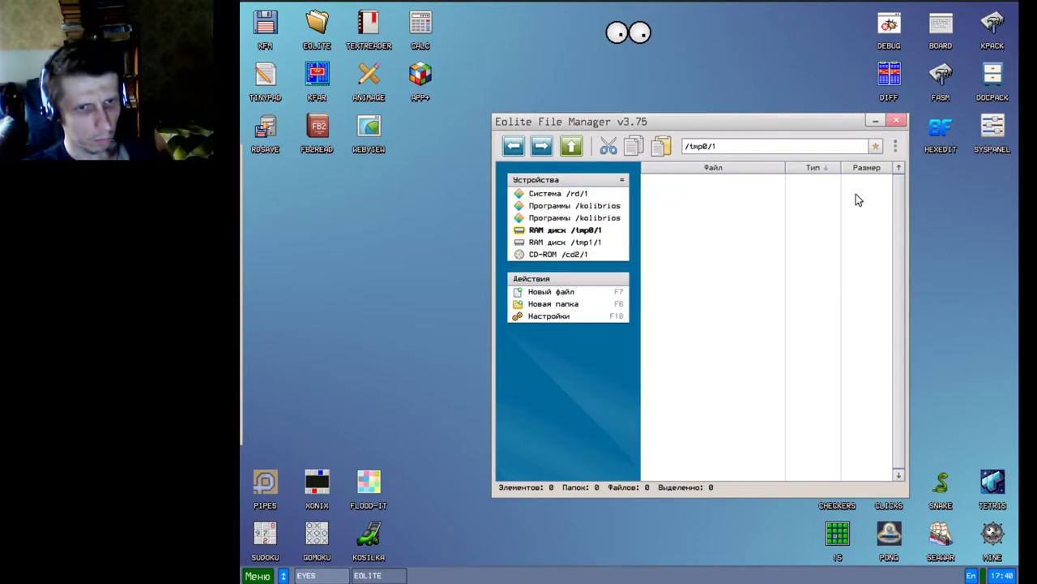
left_click(898, 122)
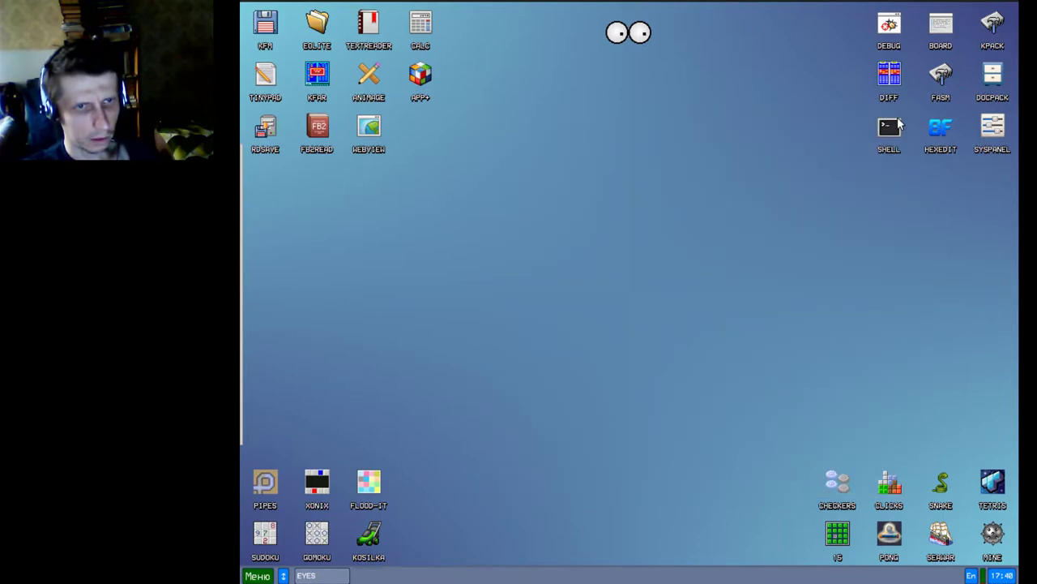
Step: Open Text Reader and load ASM.SYN, followed by HTML.SYN, from /rd/1/DEVELOP/INFO
double_click(369, 28)
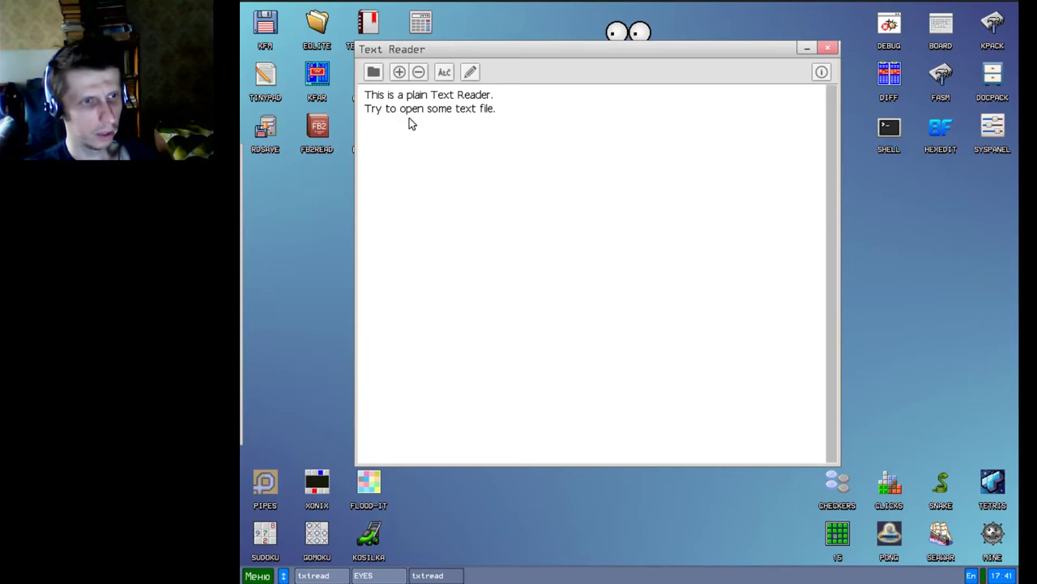
left_click(374, 73)
scroll(567, 336, "down", 6)
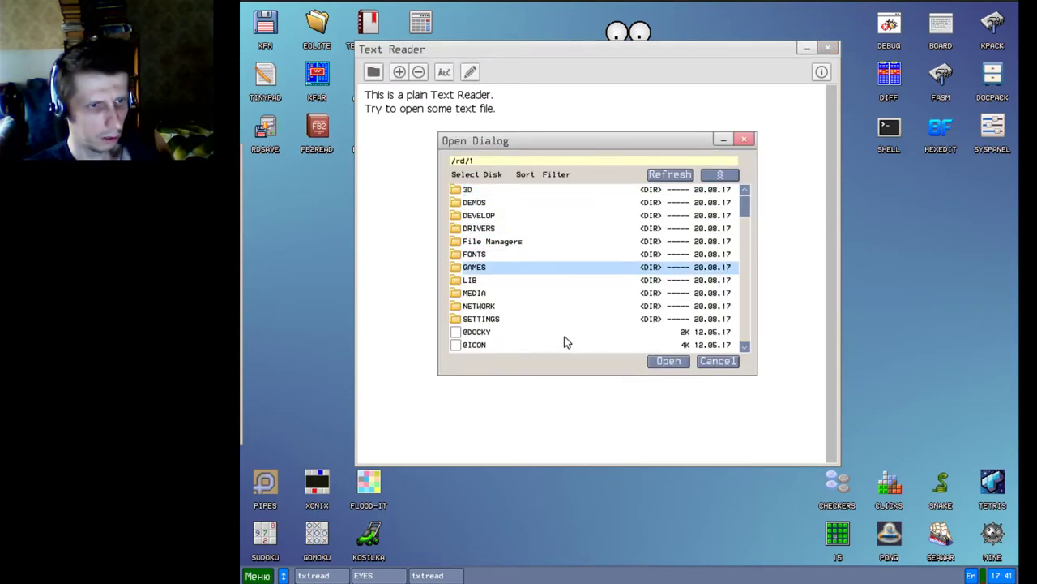
scroll(559, 325, "up", 3)
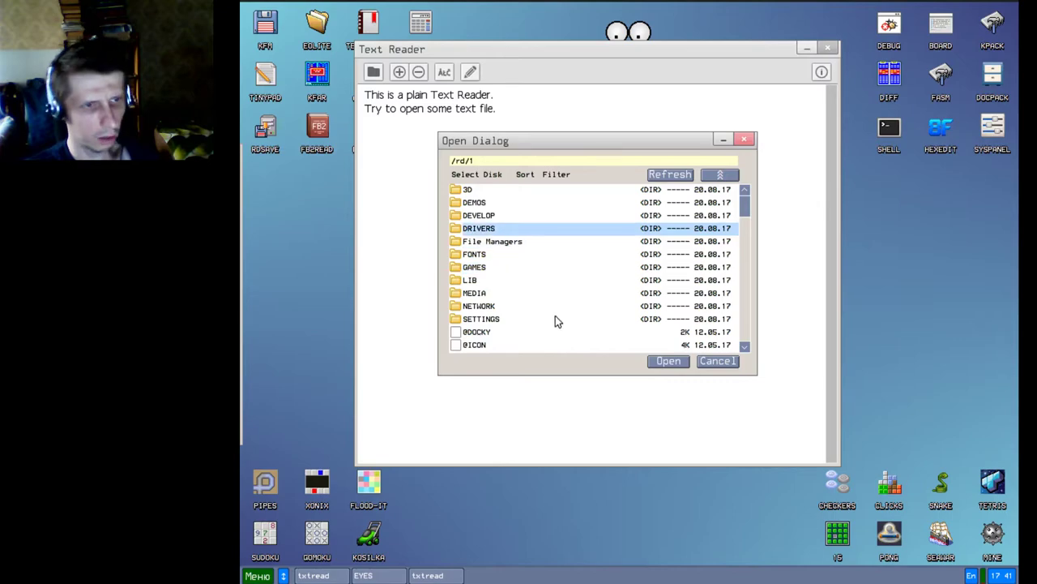
double_click(482, 215)
double_click(471, 203)
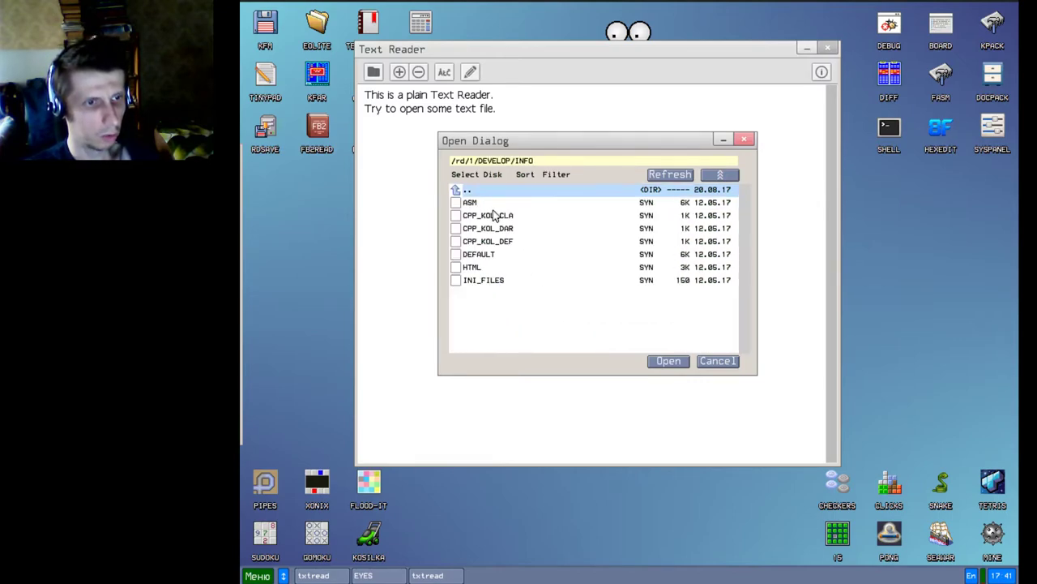
double_click(470, 203)
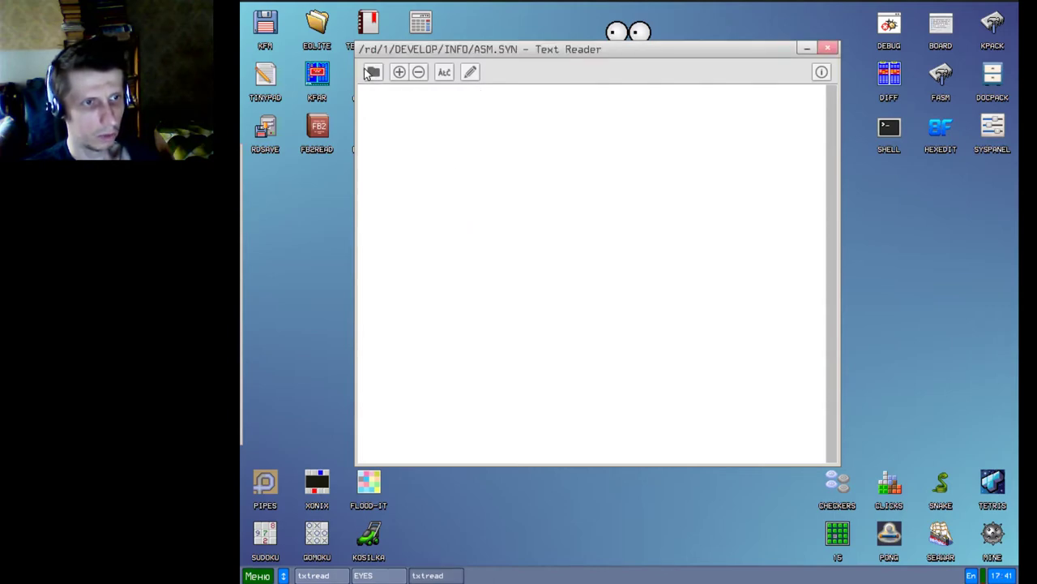
left_click(372, 74)
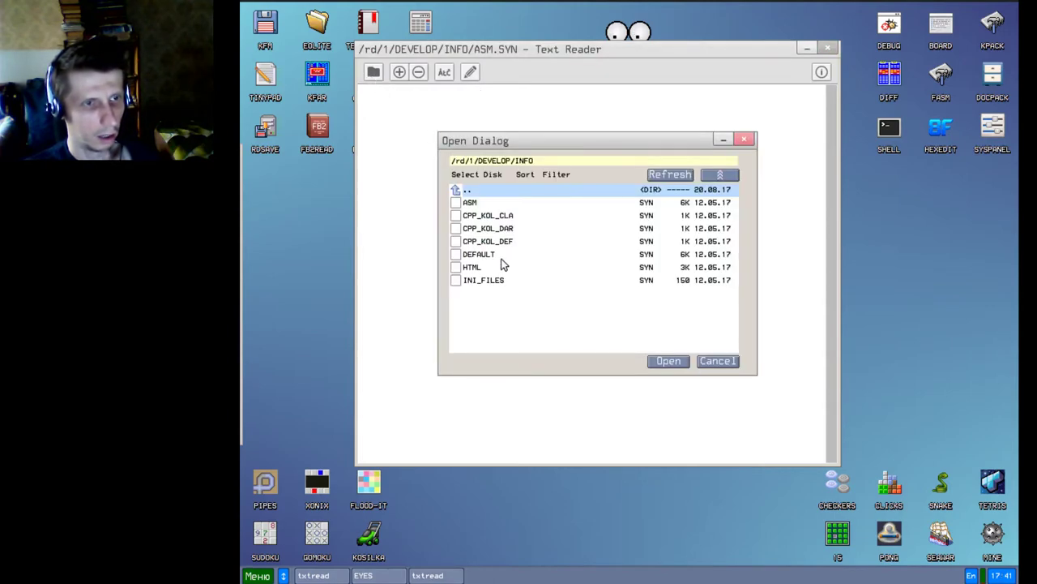
double_click(477, 268)
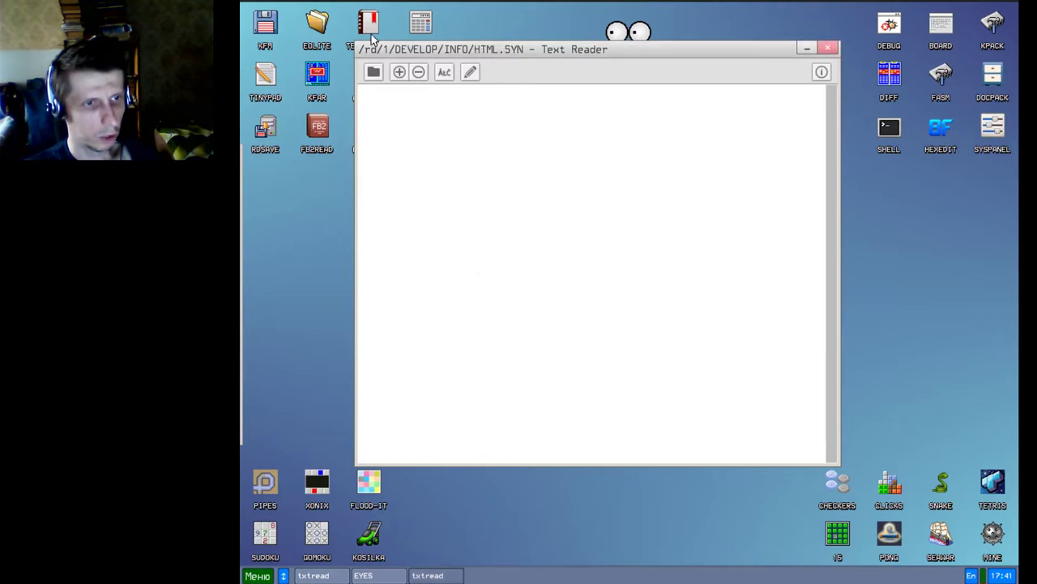
Step: Open the MSTATE file from /rd/1/DEVELOP in Text Reader
left_click(373, 73)
double_click(475, 193)
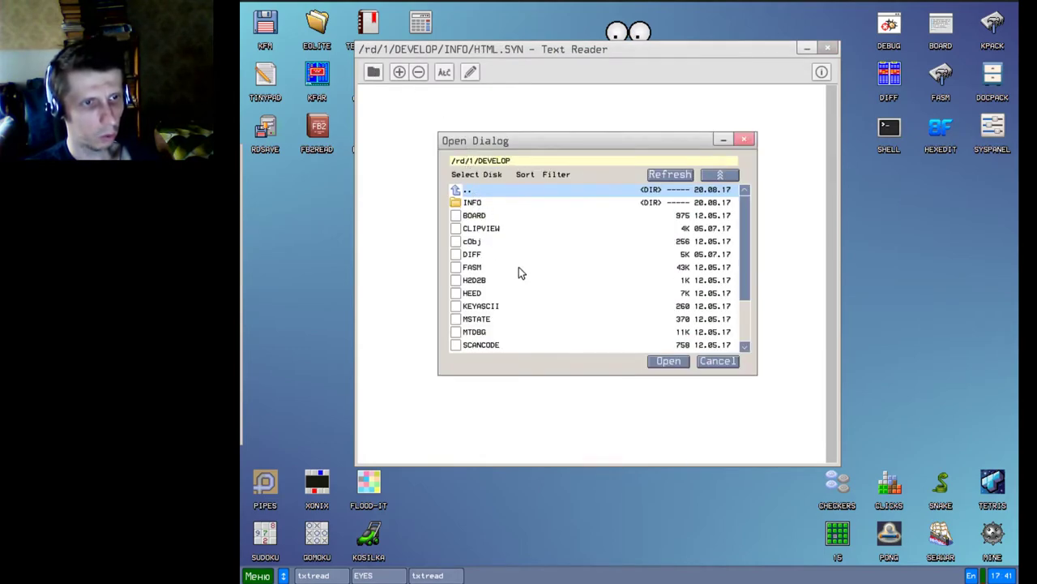
key("Down")
key("Down")
key("Down")
key("Down")
key("Down")
key("Down")
key("Down")
key("Down")
key("Down")
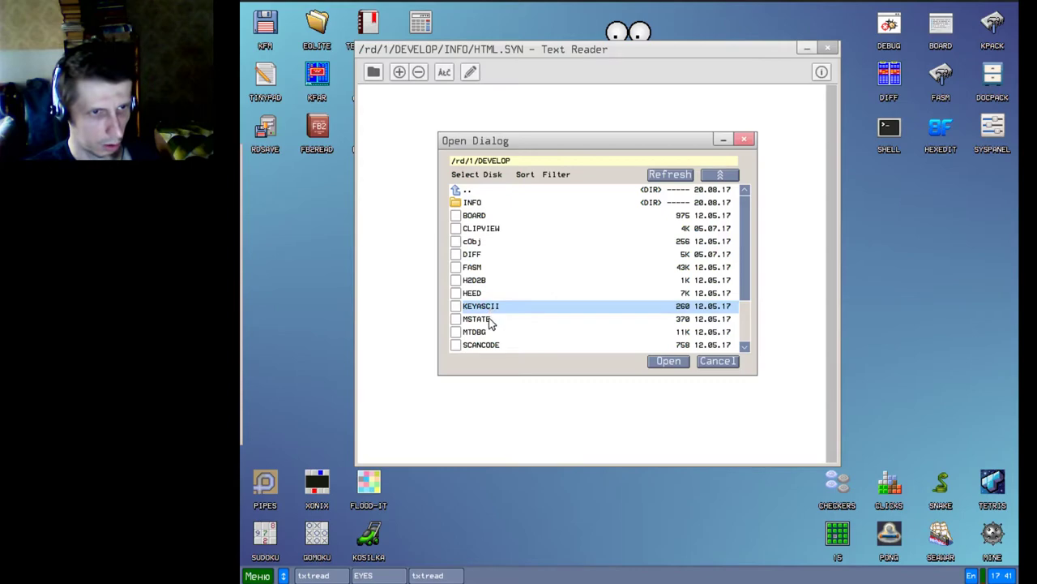
key("Down")
double_click(486, 319)
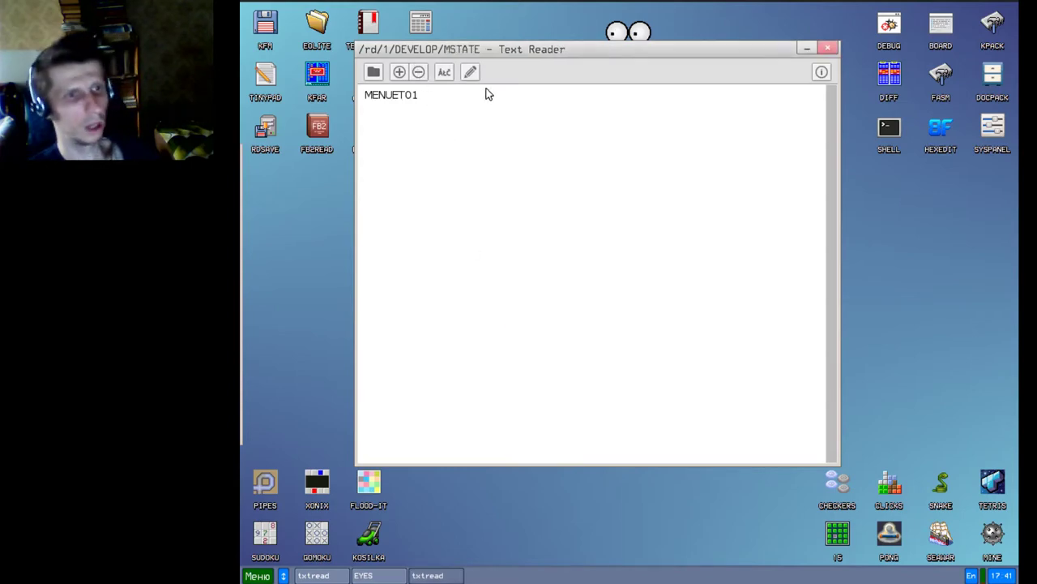
Step: Enlarge the displayed text of MSTATE in Text Reader by three size steps
left_click(397, 73)
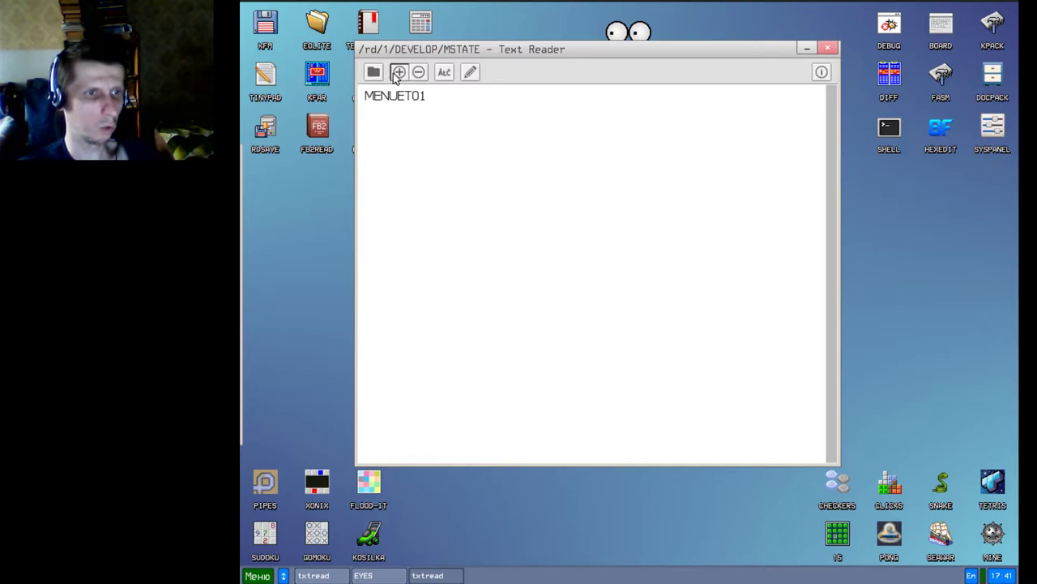
left_click(397, 73)
left_click(397, 73)
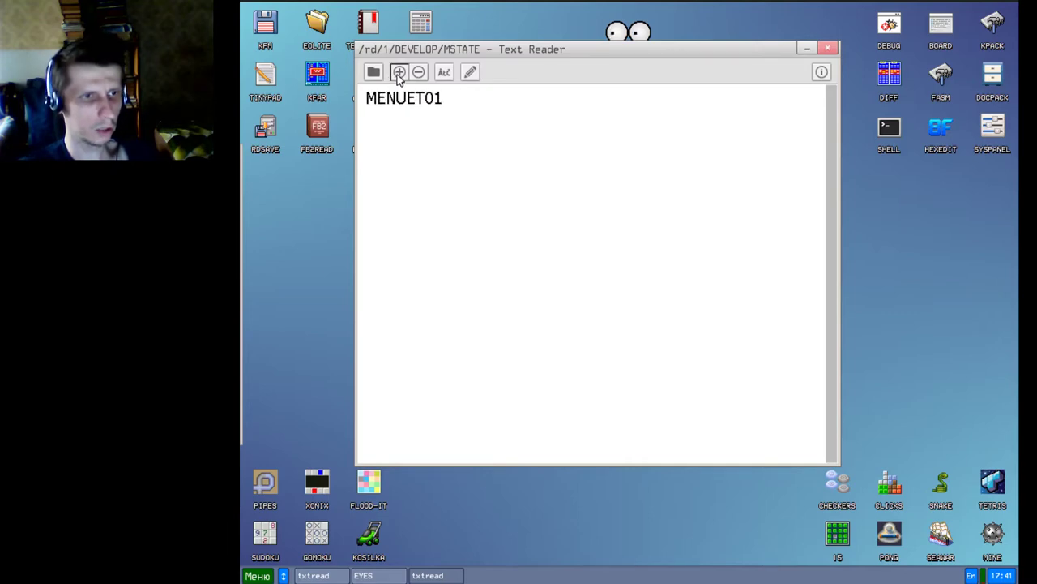
Step: Open MSTATE for editing in Tinypad, move its window aside, and minimise the Text Reader window showing the file
left_click(471, 73)
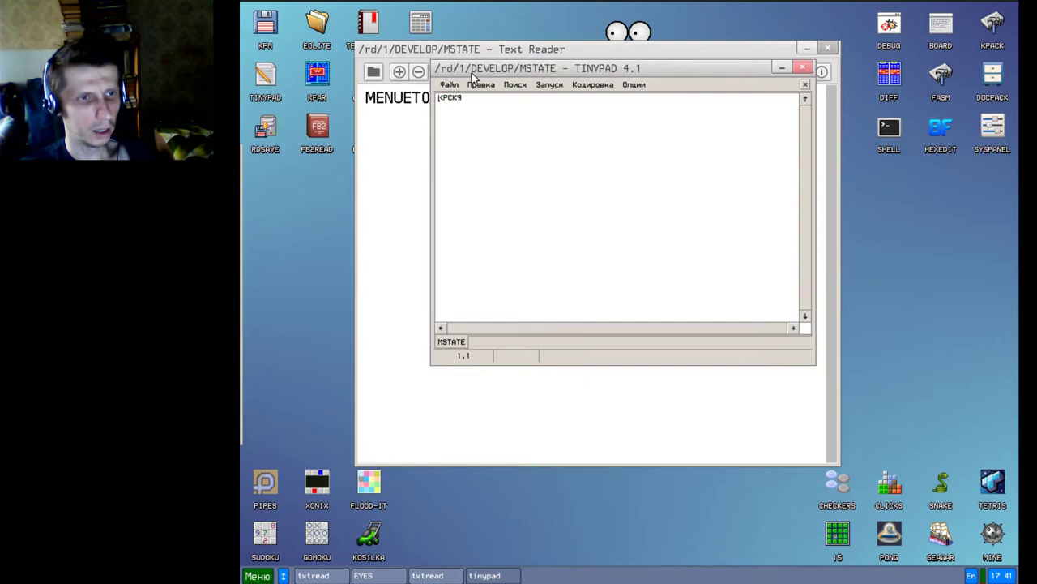
left_click_drag(671, 69, 817, 125)
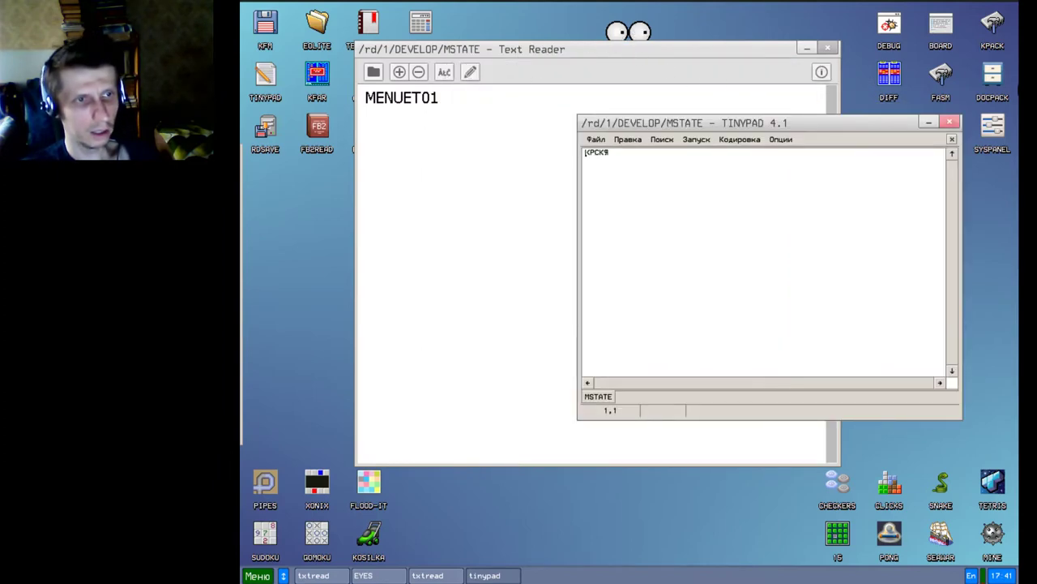
left_click(805, 46)
left_click_drag(759, 123, 703, 122)
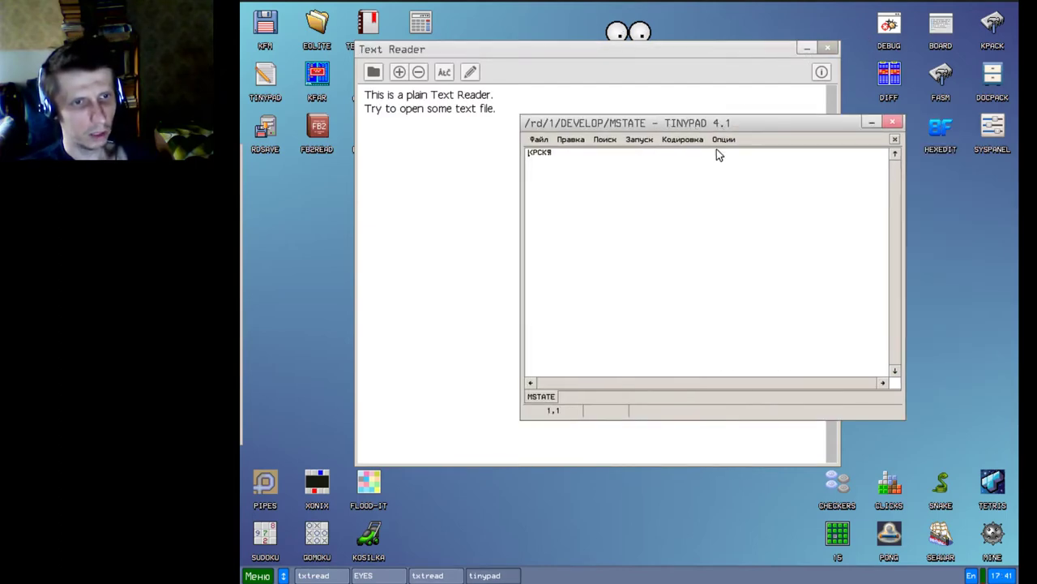
Step: Enlarge Tinypad's text (Увеличить) and turn on line numbers (Номера строк)
left_click(734, 145)
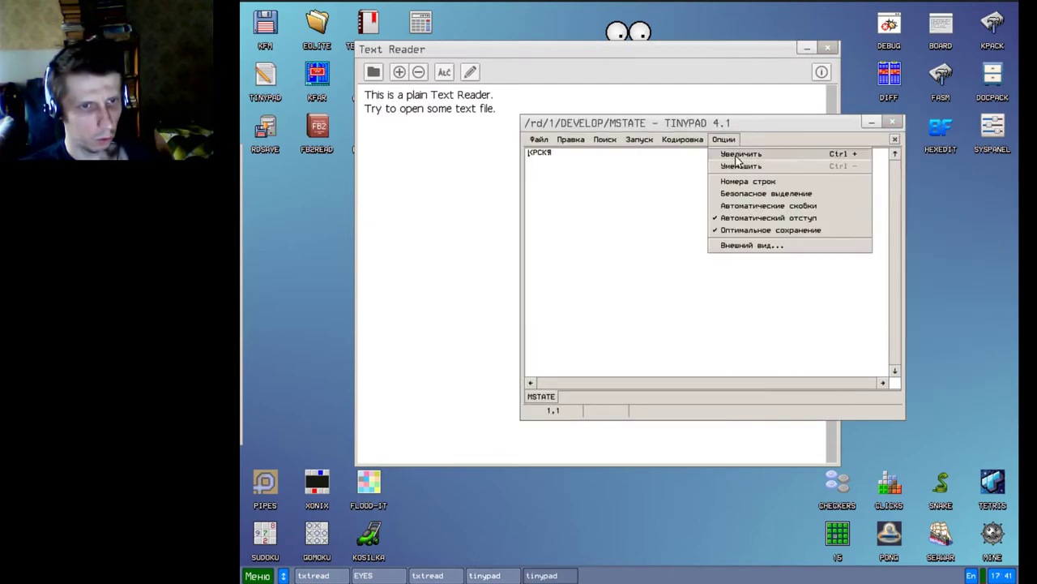
left_click(720, 154)
left_click(728, 141)
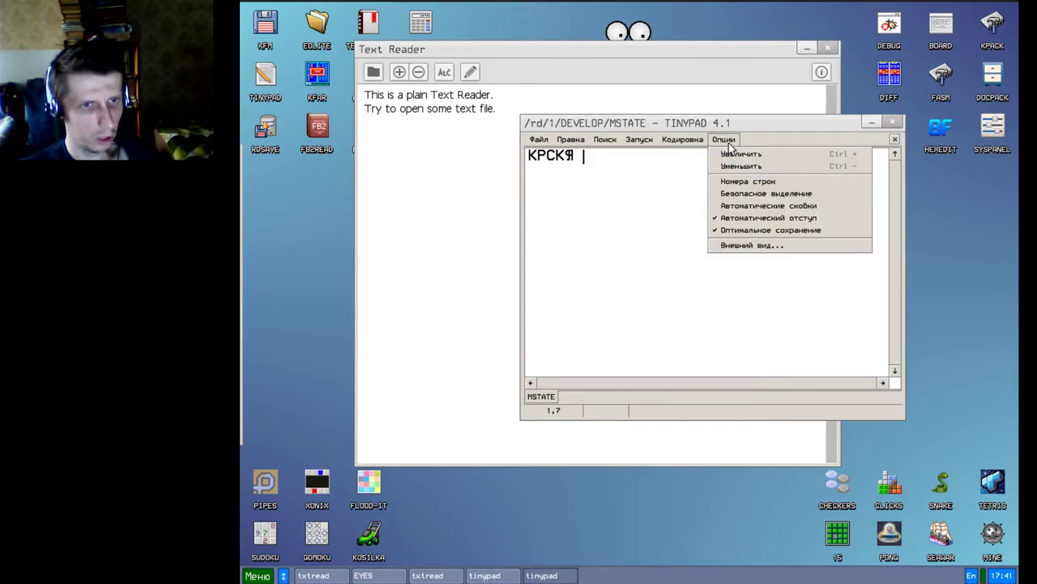
left_click(743, 182)
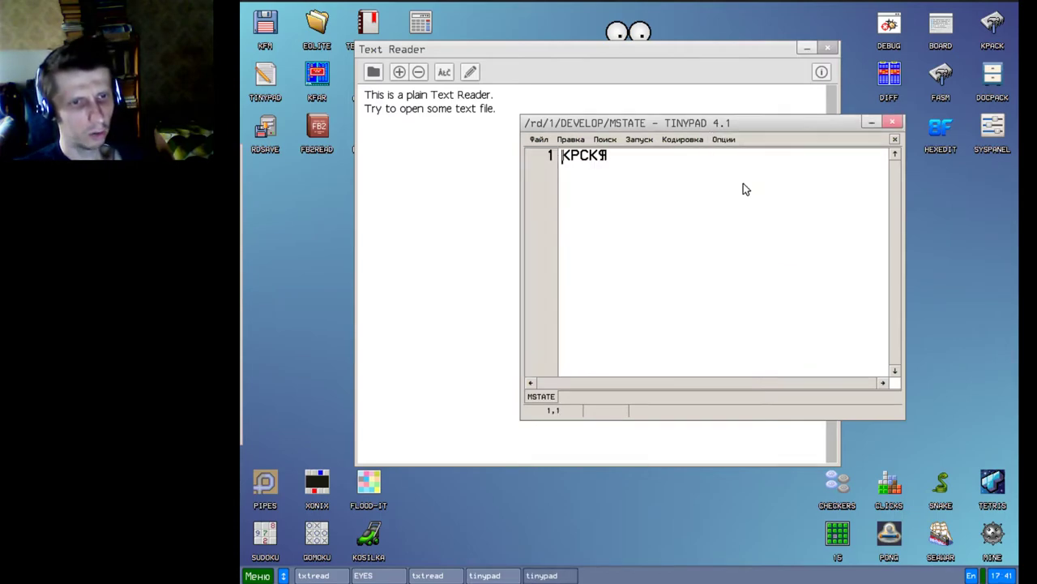
Step: View Tinypad's appearance settings (Внешний вид) and leave them without saving
left_click(723, 142)
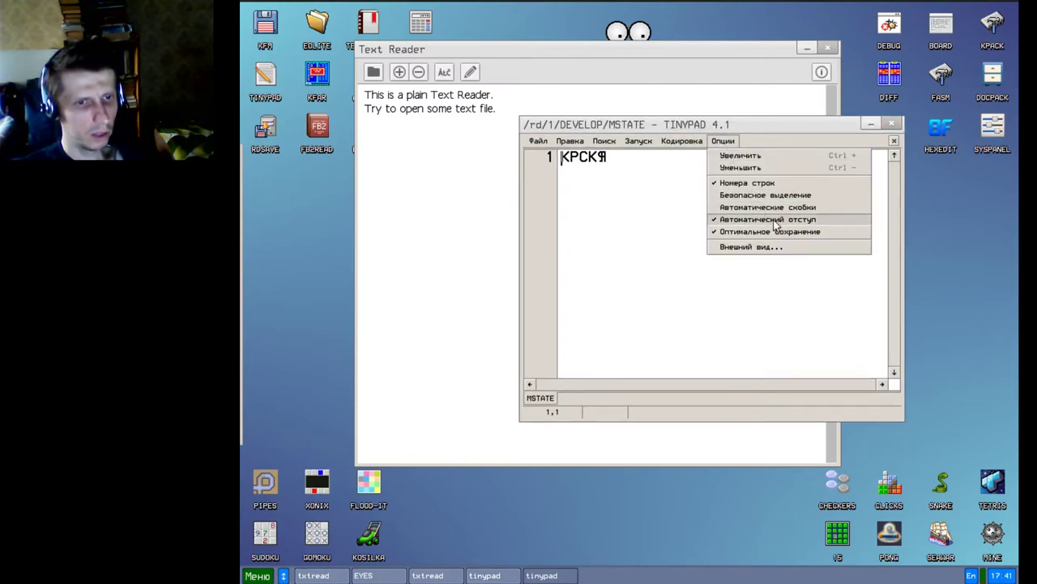
left_click(745, 248)
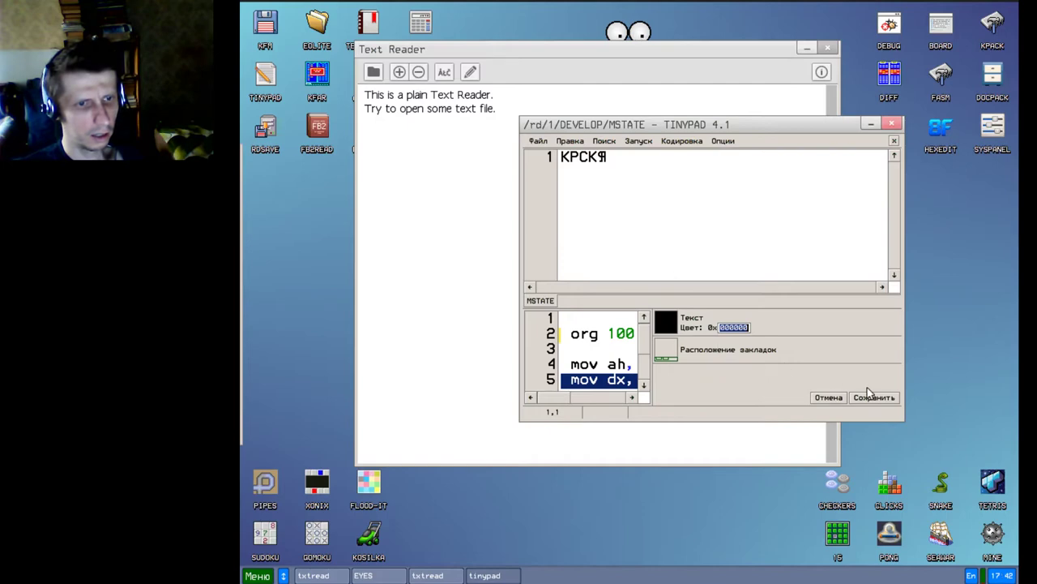
left_click(829, 397)
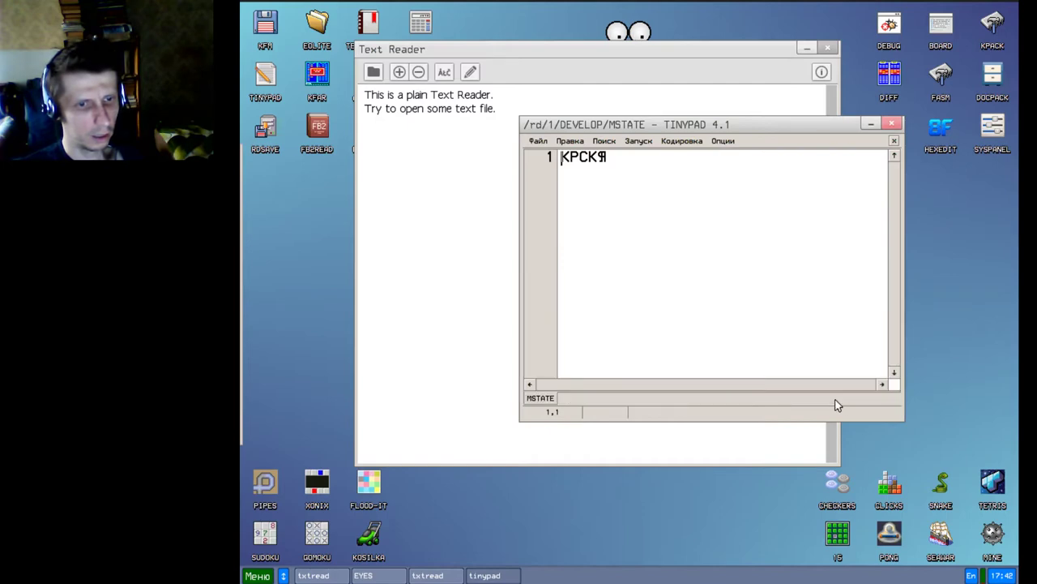
Step: Look over Tinypad's encoding conversions (Кодировка), editing commands (Правка) and options (Опции)
left_click(673, 143)
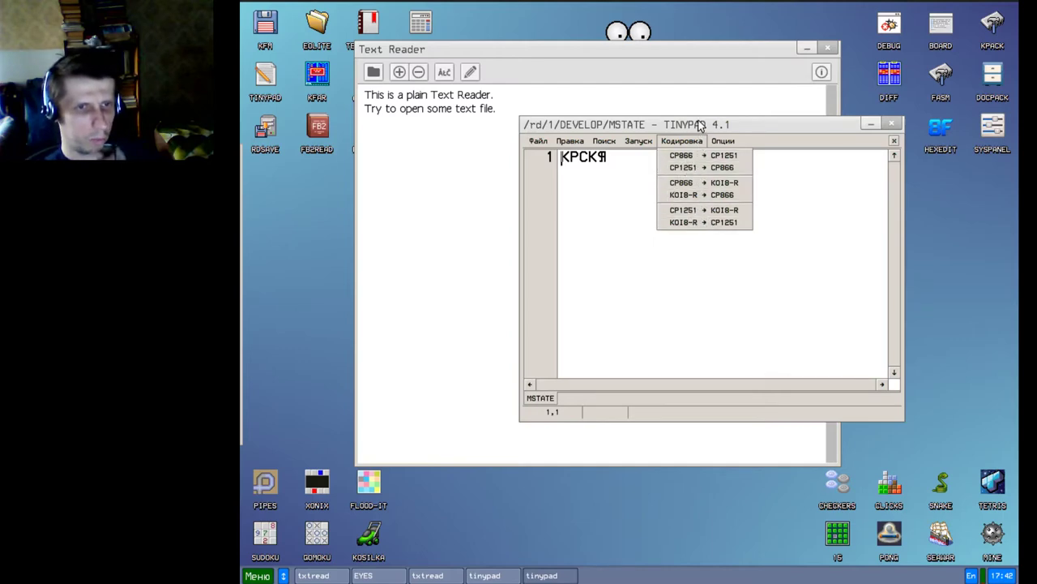
left_click(698, 125)
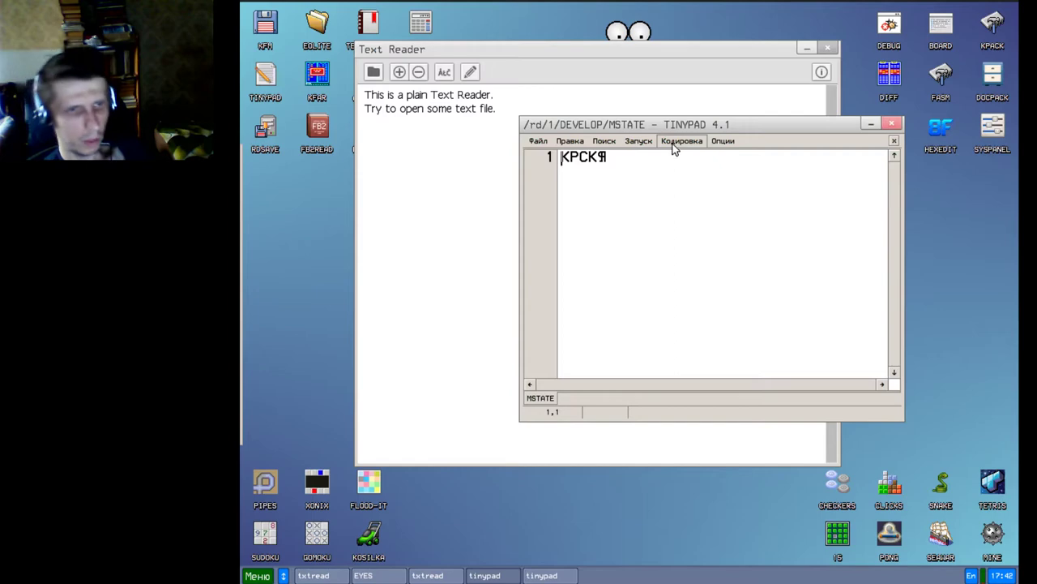
left_click(674, 149)
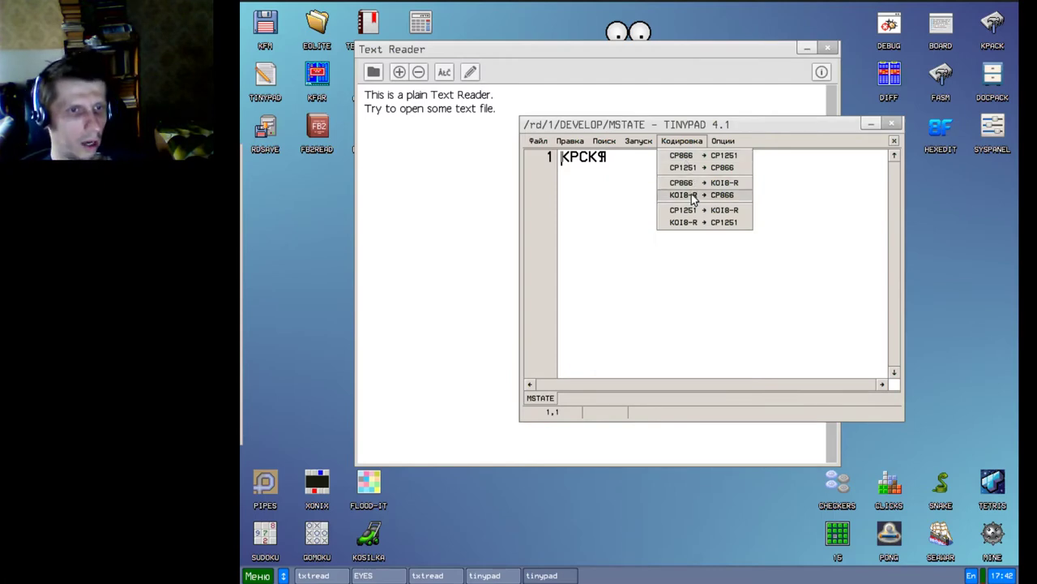
mouse_move(603, 141)
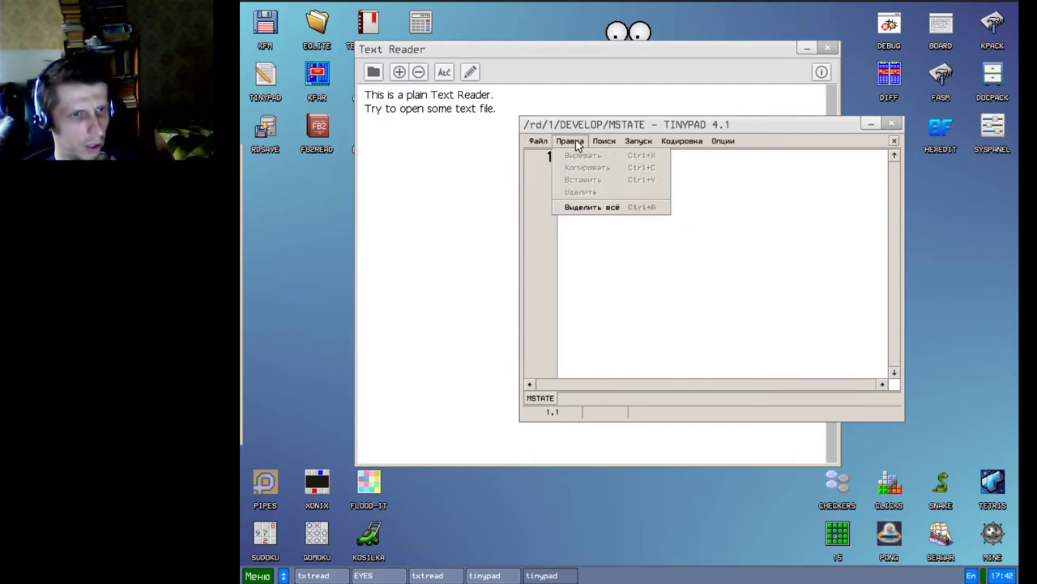
mouse_move(723, 140)
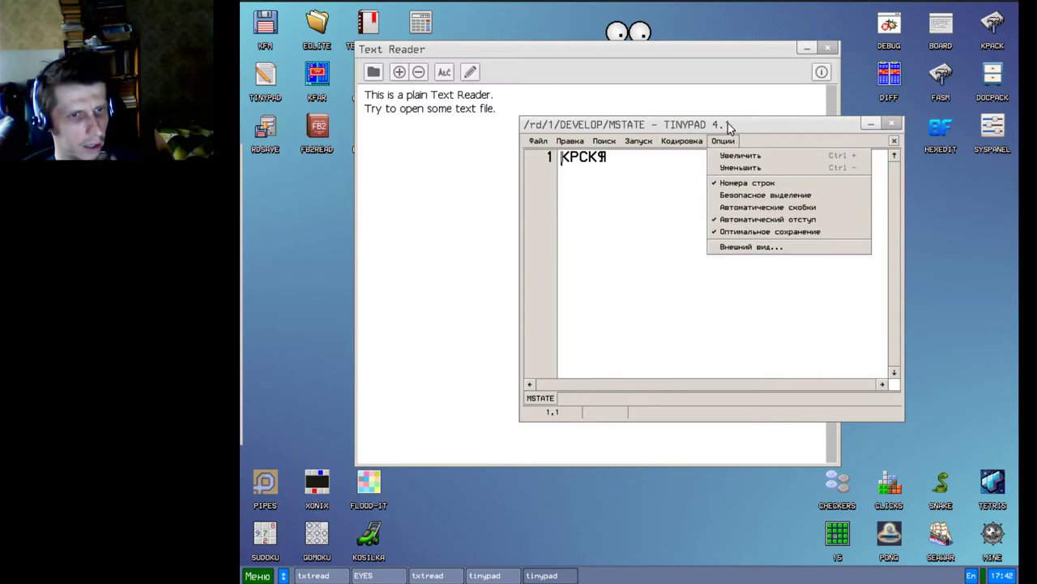
Step: Close the Tinypad and Text Reader windows, and briefly open and close Tinypad with an empty document
left_click(895, 125)
left_click(827, 47)
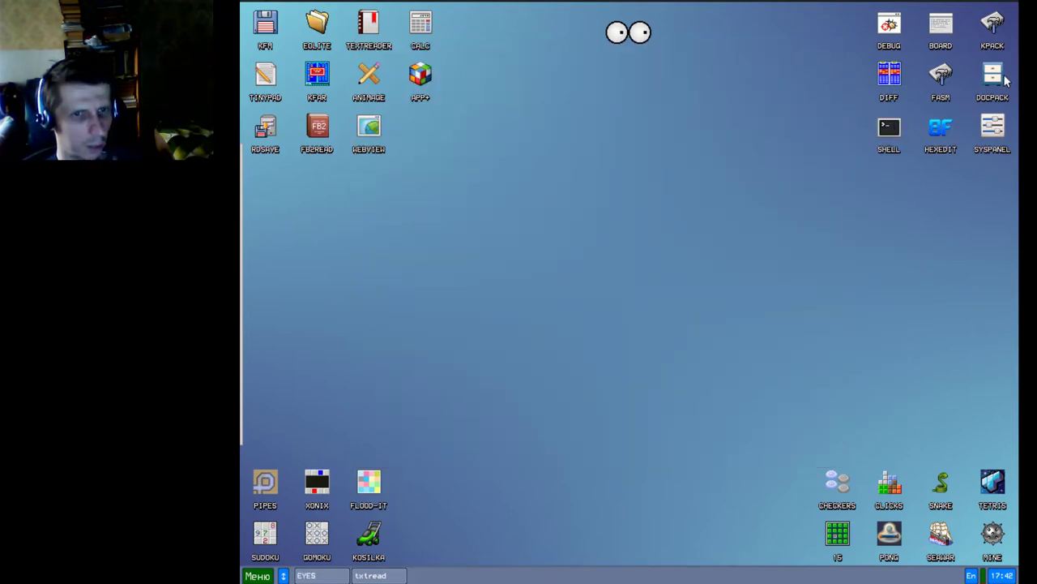
left_click(264, 82)
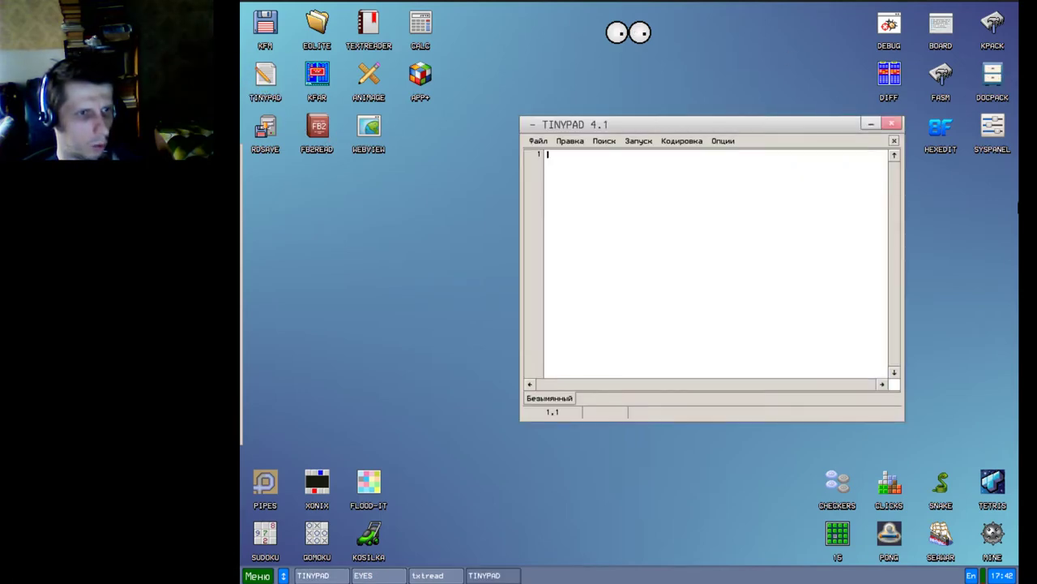
left_click(892, 124)
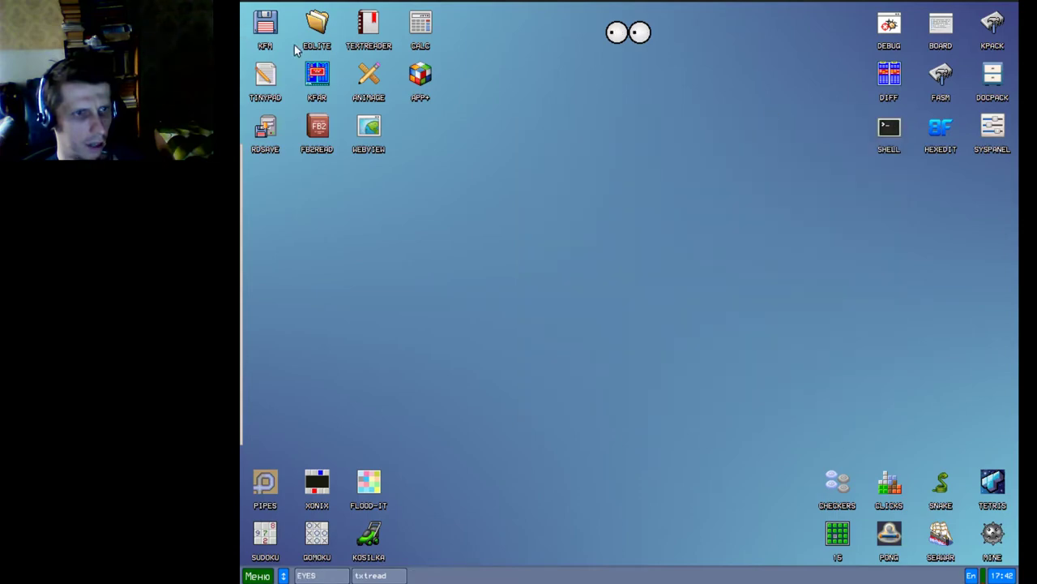
Step: Open the Kolibri Far file manager and separate its two overlapping windows
left_click(319, 77)
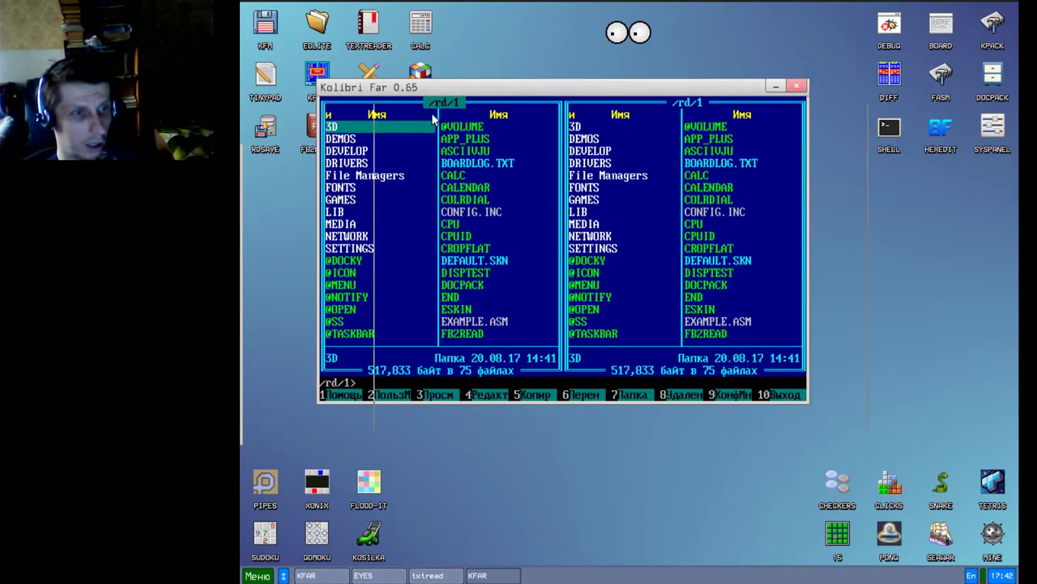
key("Down")
key("Down")
key("Up")
key("Up")
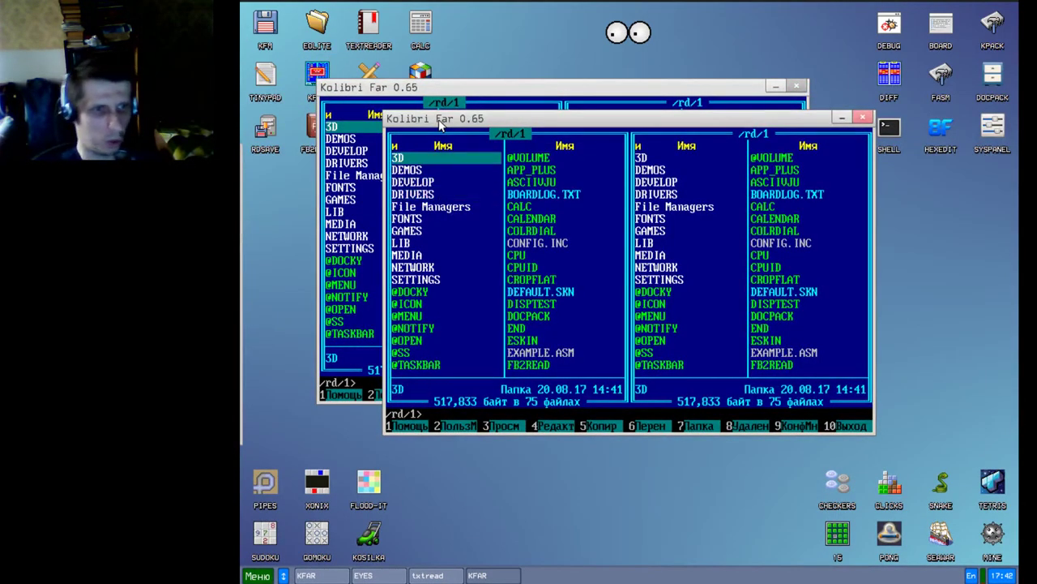
Step: Select EXAMPLE.ASM in the /rd/1 folder of the front Kolibri Far window and open it in the viewer
key("Return")
key("Return")
key("Down")
key("Down")
key("Down")
key("Down")
key("Down")
key("Down")
key("Down")
key("Down")
key("Down")
key("Down")
key("Down")
key("Down")
key("Down")
key("Down")
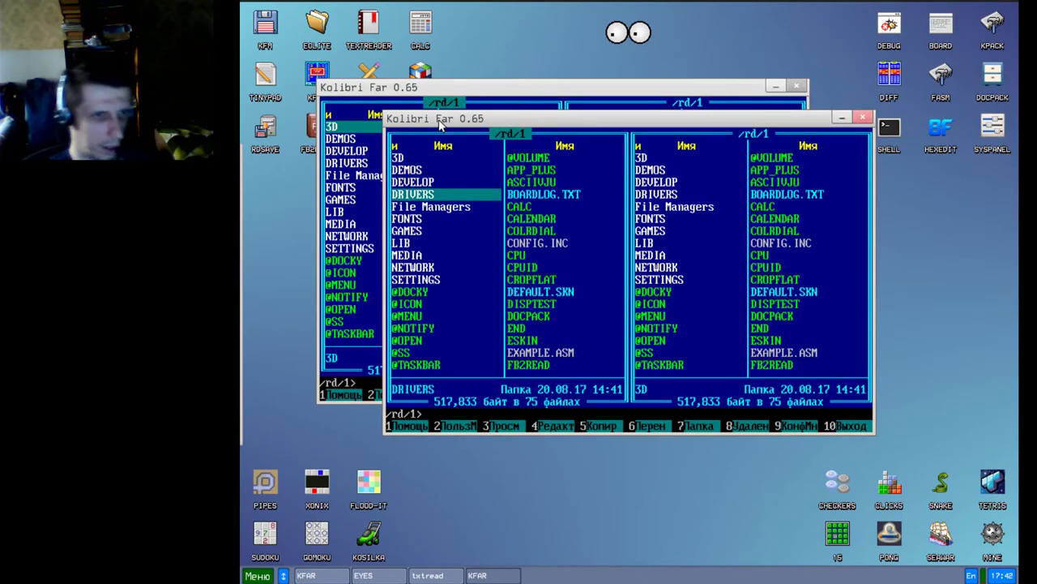
key("Right")
key("Down")
key("Down")
key("F3")
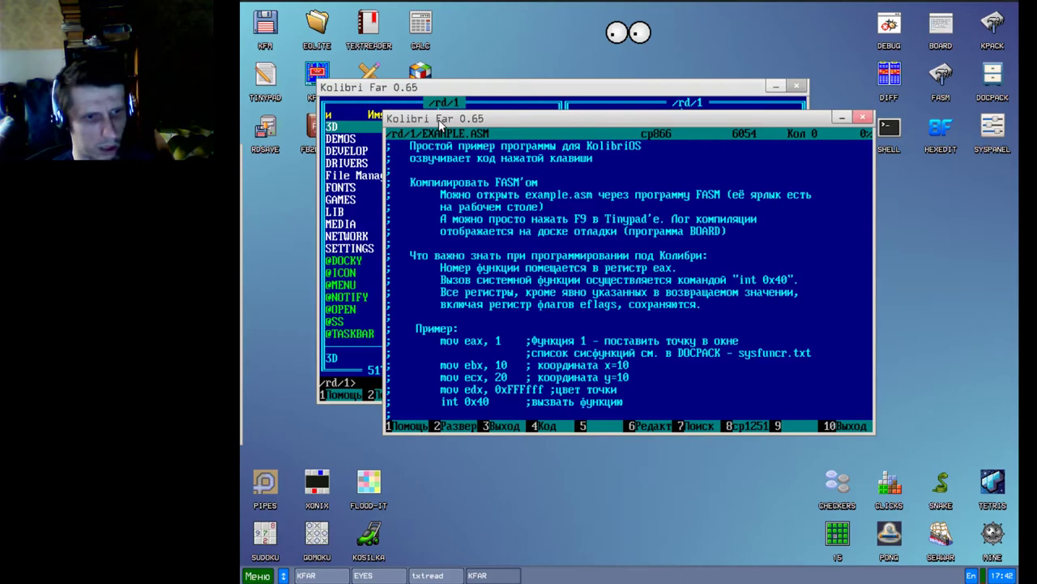
Step: Read through the example program source in EXAMPLE.ASM to its end
key("Page_Down")
key("Page_Down")
key("Page_Down")
key("Page_Down")
key("Page_Down")
key("Page_Down")
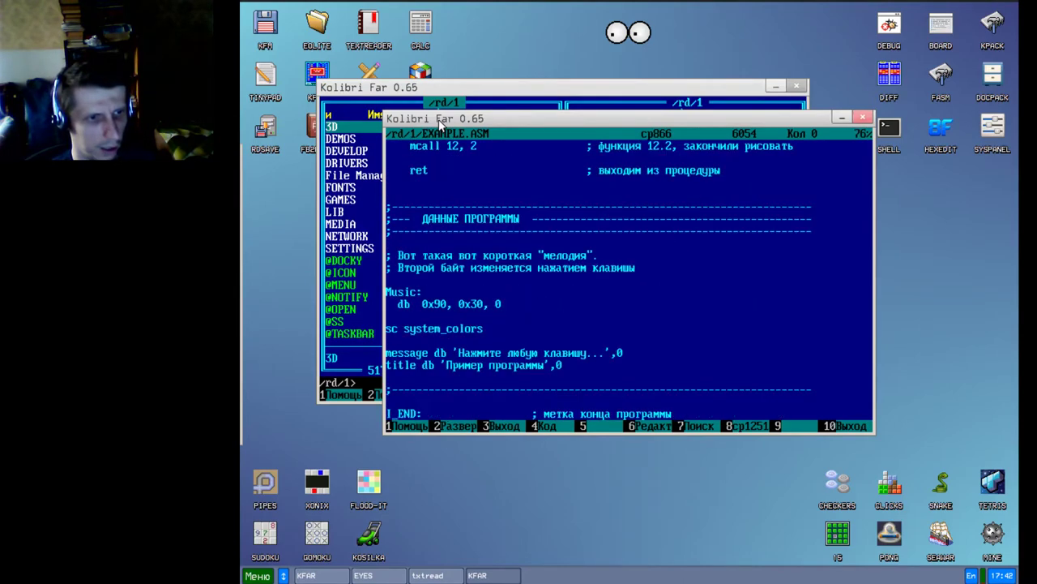
key("Page_Down")
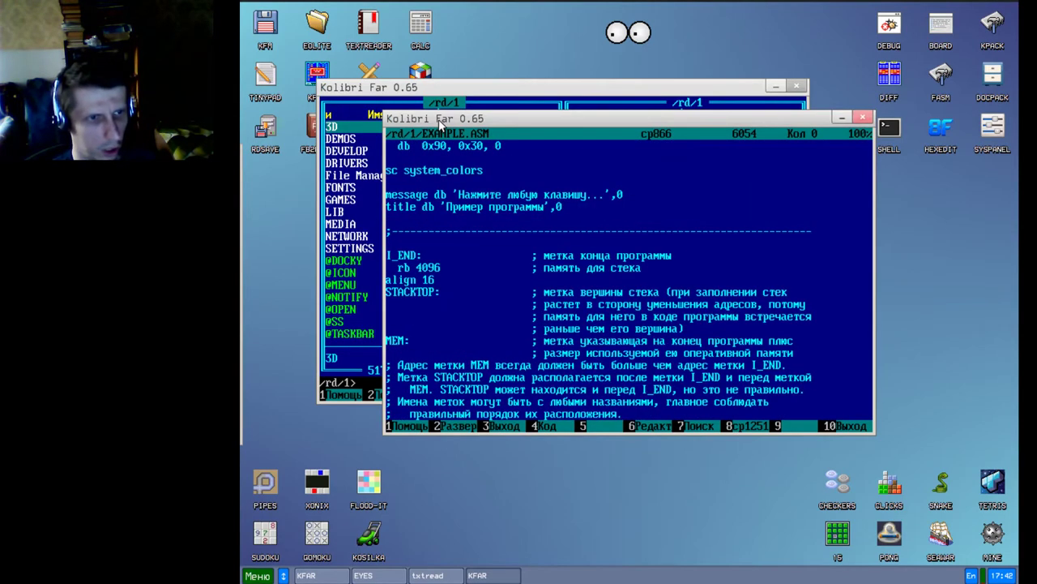
Step: Page back toward the beginning of EXAMPLE.ASM and close the viewer
key("Page_Up")
key("Page_Up")
key("Page_Up")
key("Page_Up")
key("Page_Up")
key("Page_Up")
key("Page_Up")
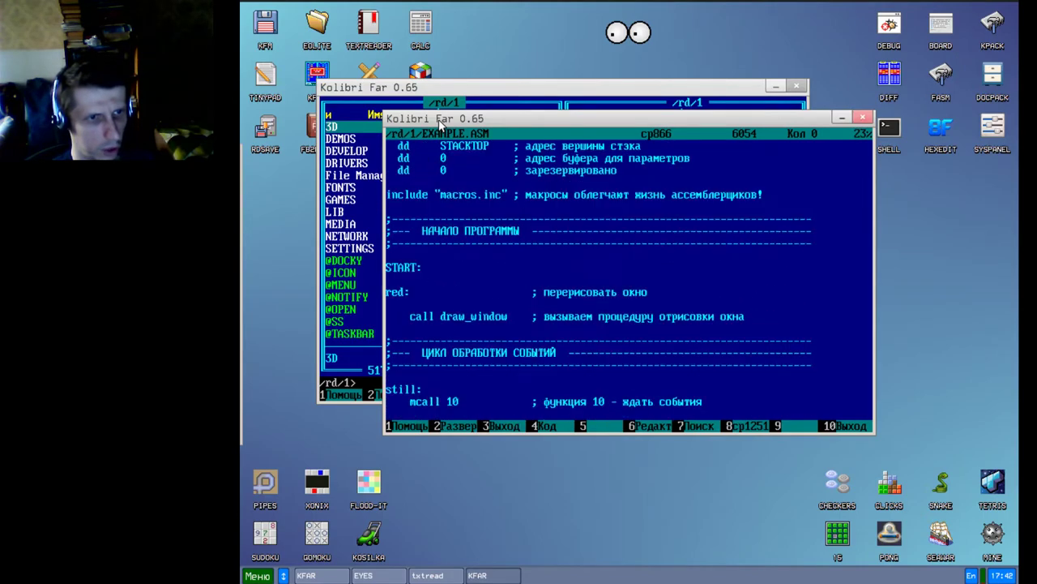
key("Escape")
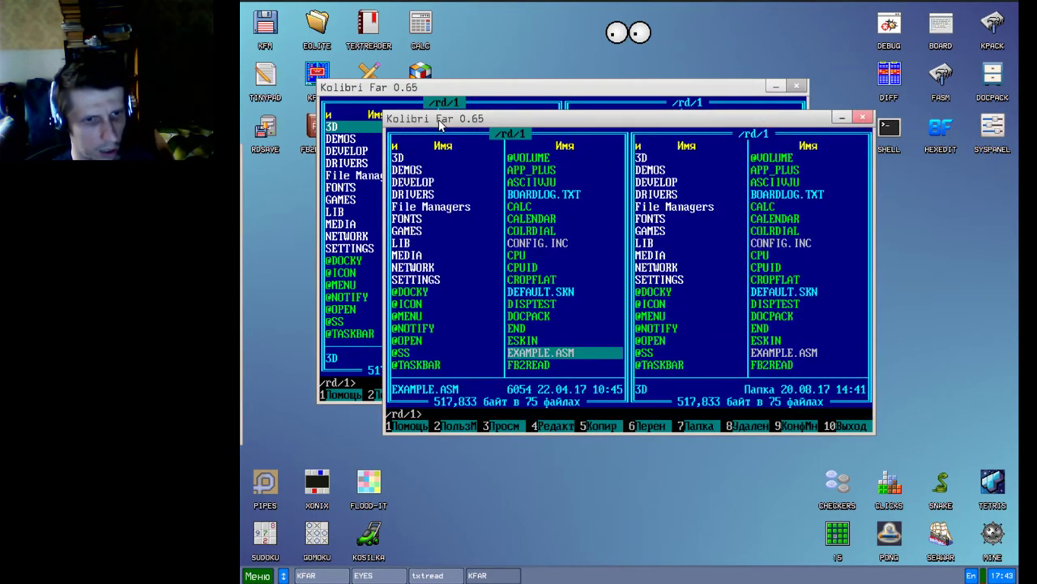
Step: Reopen EXAMPLE.ASM in the viewer and switch its text encoding from cp866 to cp1251
key("F3")
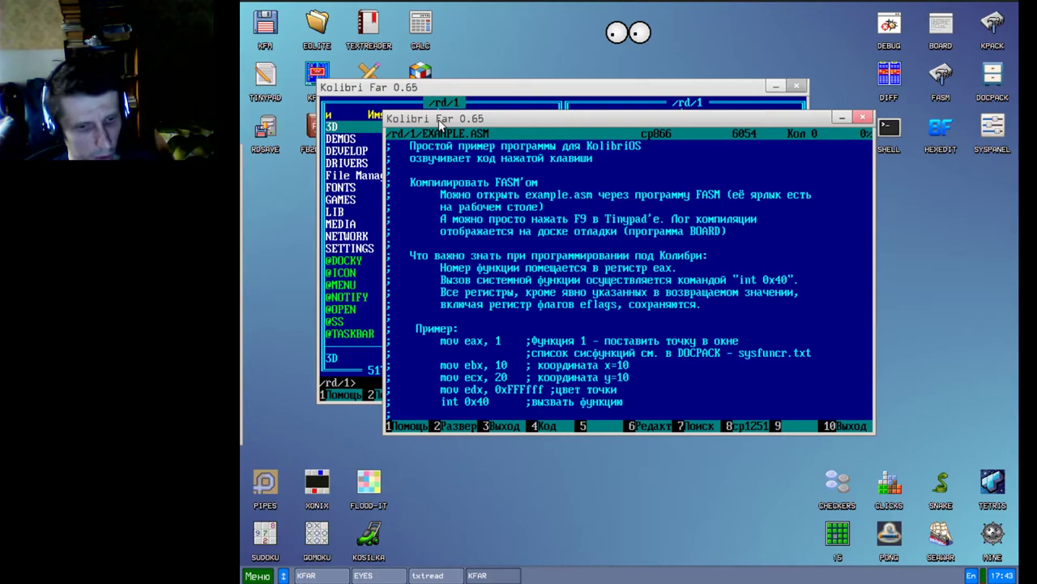
key("F8")
key("F8")
key("F8")
key("F8")
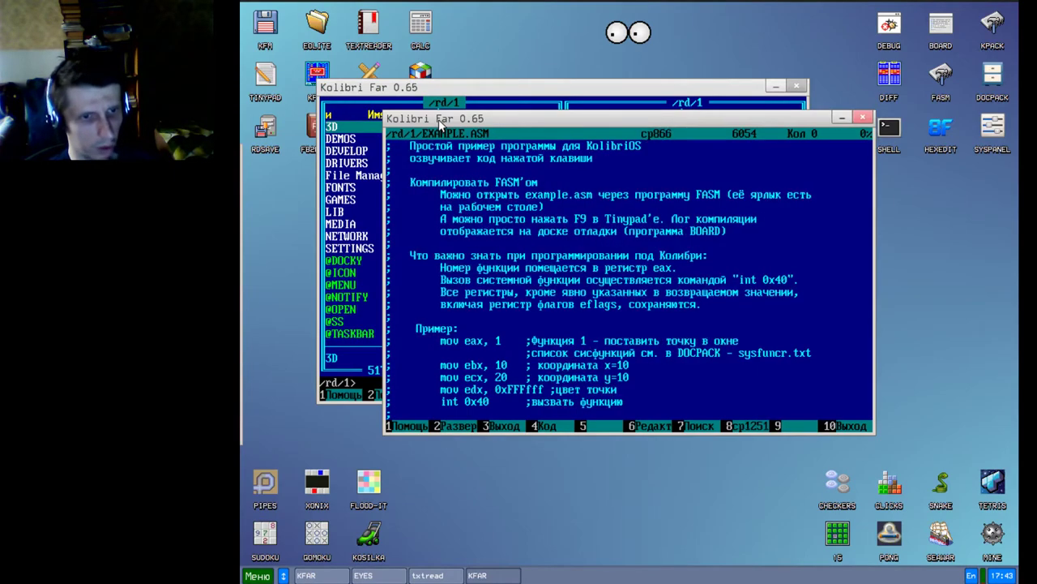
key("F8")
key("F8")
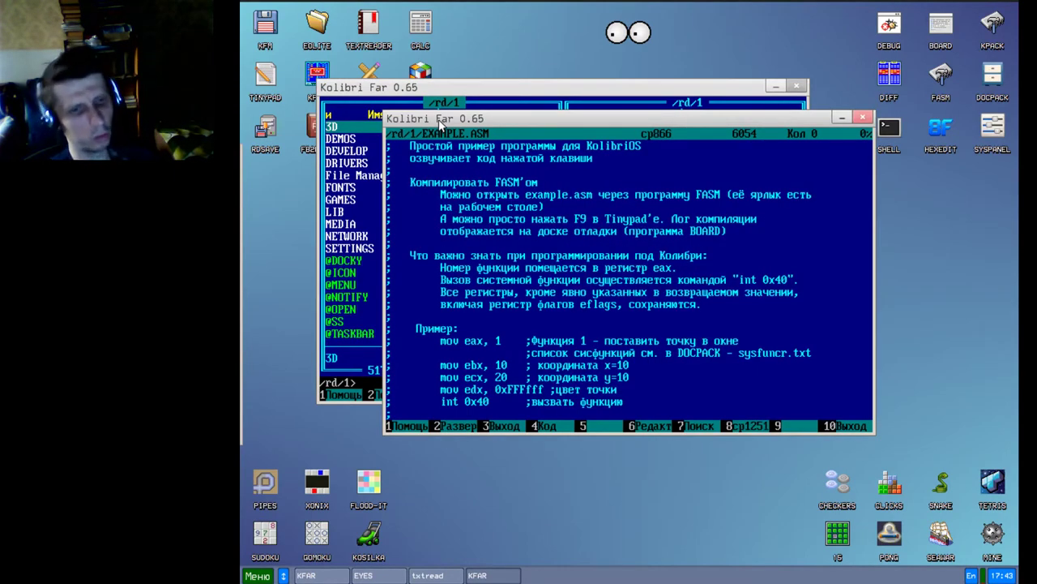
key("F8")
key("F8")
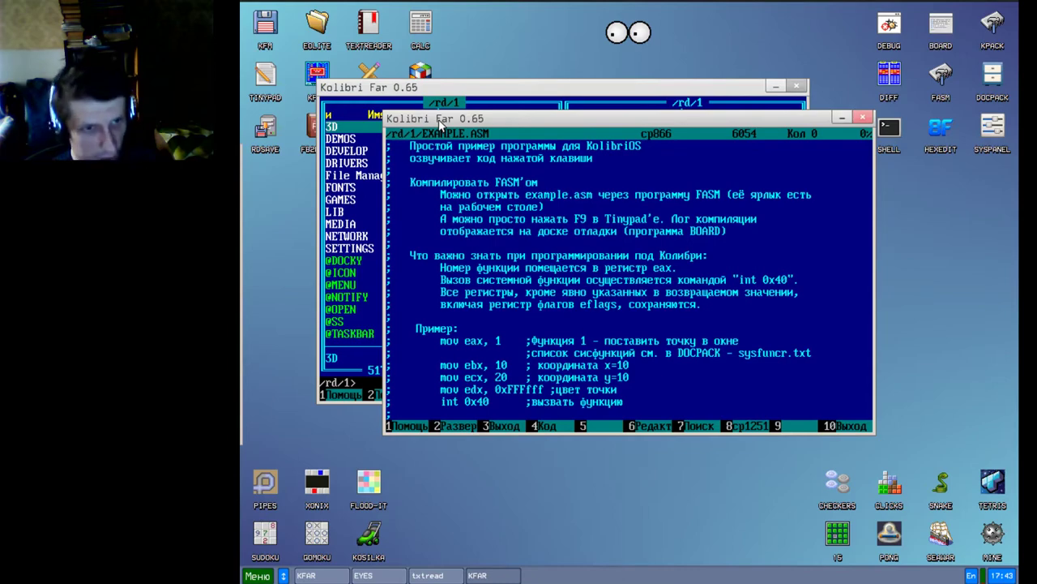
key("F8")
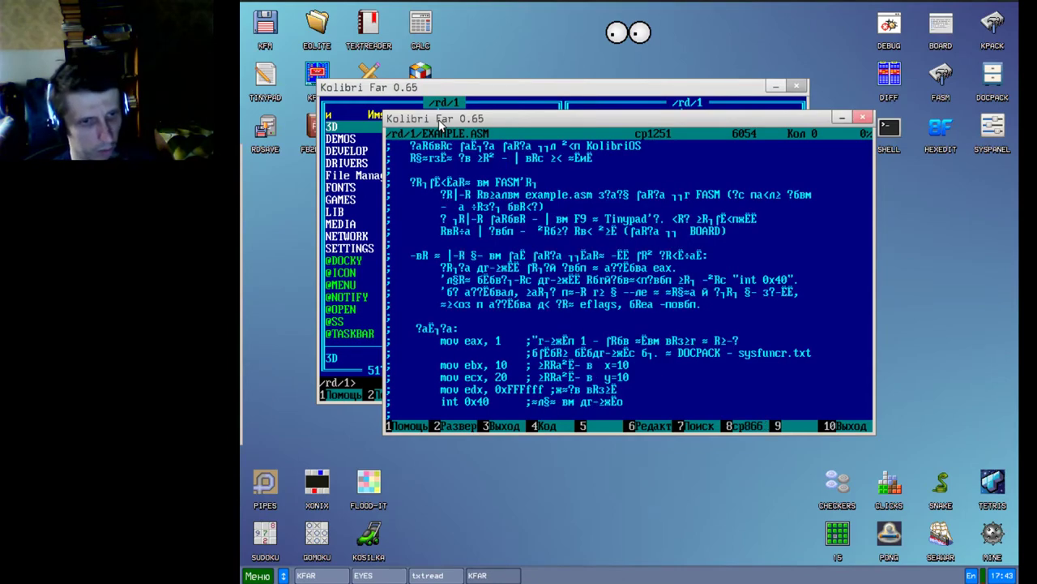
Step: Close the viewer, go to the first entry of the /rd/1 list and select the DEMOS folder
key("F3")
key("Up")
key("Up")
key("Up")
key("Home")
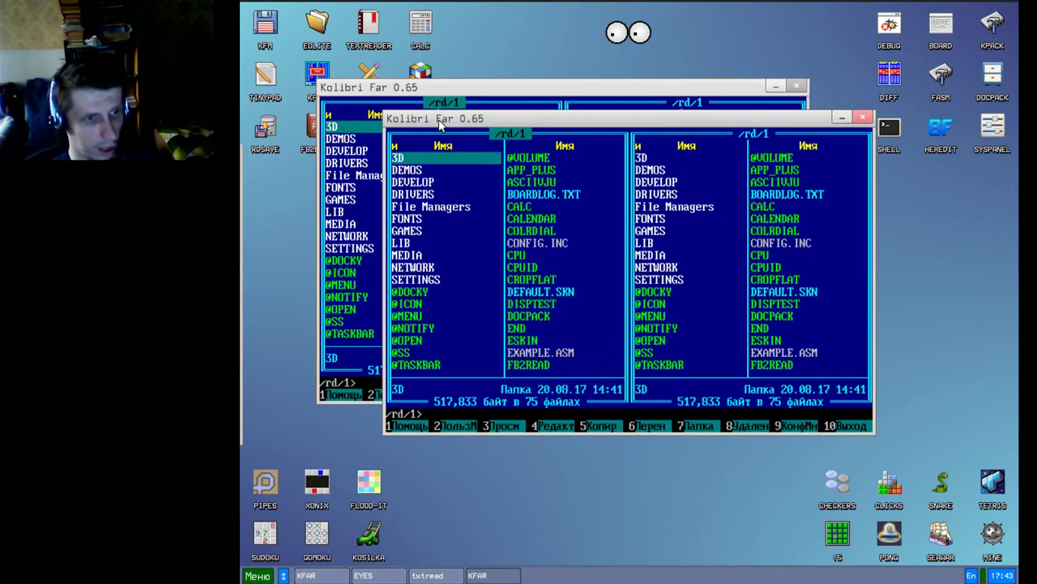
key("Return")
key("Return")
key("Down")
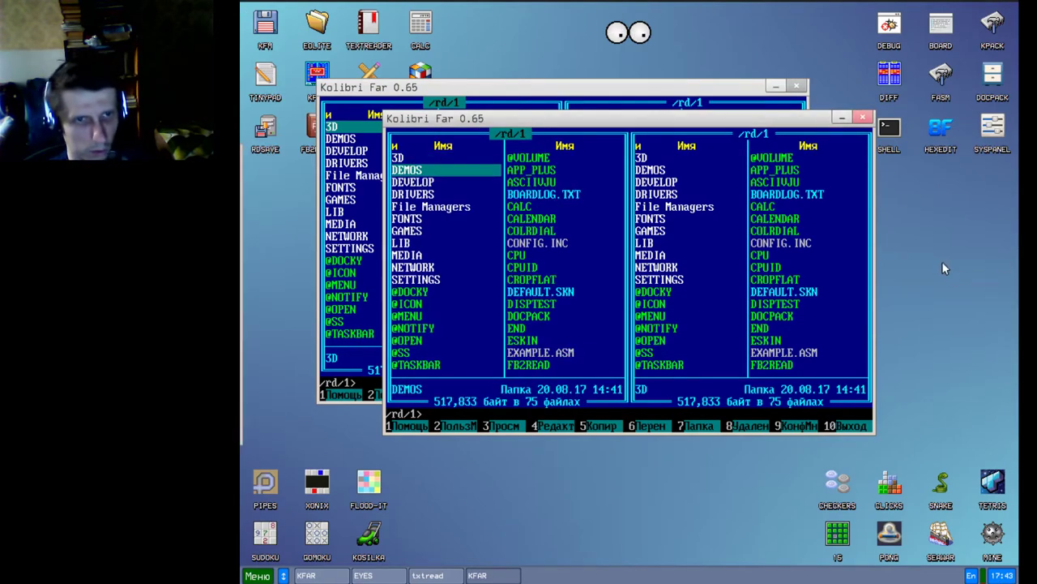
Step: Close both Kolibri Far windows and the Eyes program, and dismiss the desktop context menu
left_click(864, 122)
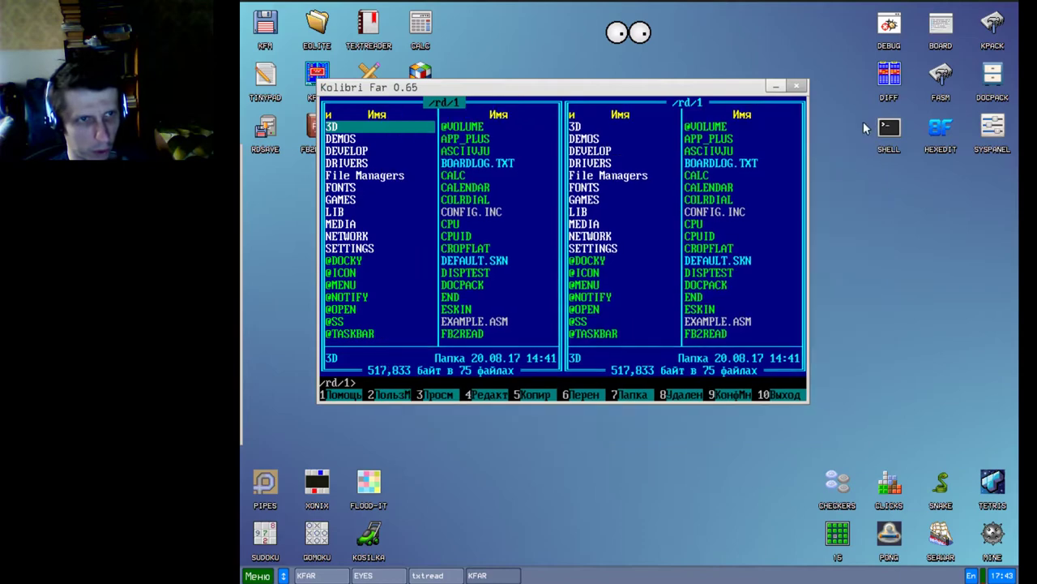
left_click(797, 85)
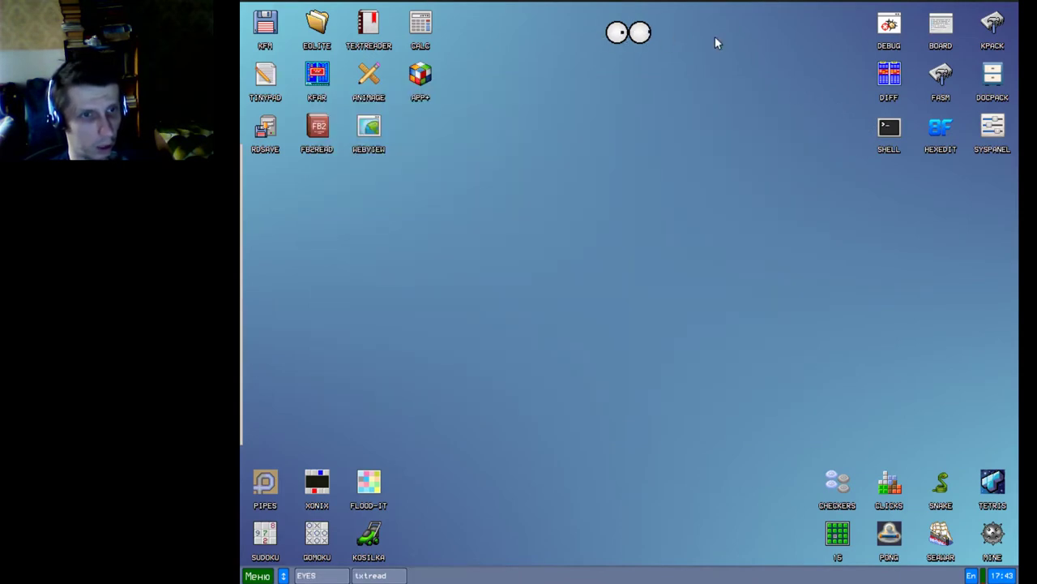
left_click(637, 33)
right_click(639, 31)
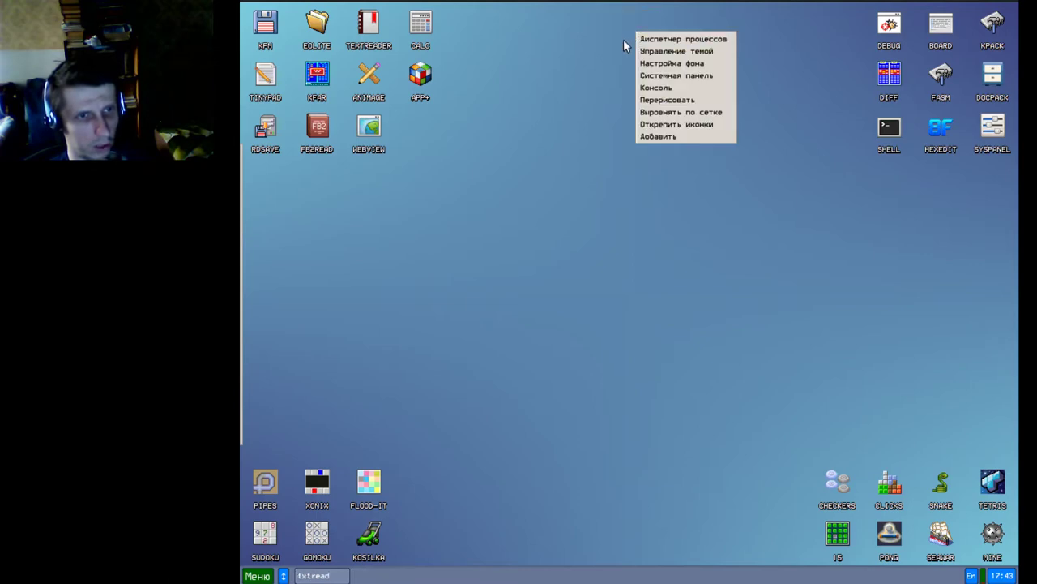
left_click(615, 40)
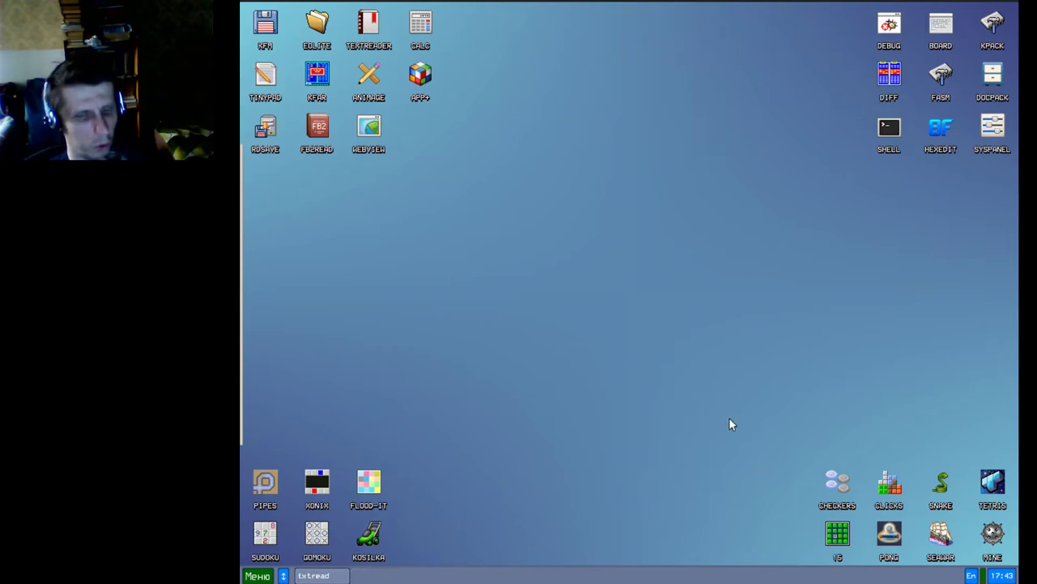
Step: Open the Animage graphics editor, move its window, fill the canvas black and draw a cyan zigzag across it
left_click(367, 81)
left_click_drag(390, 48, 617, 95)
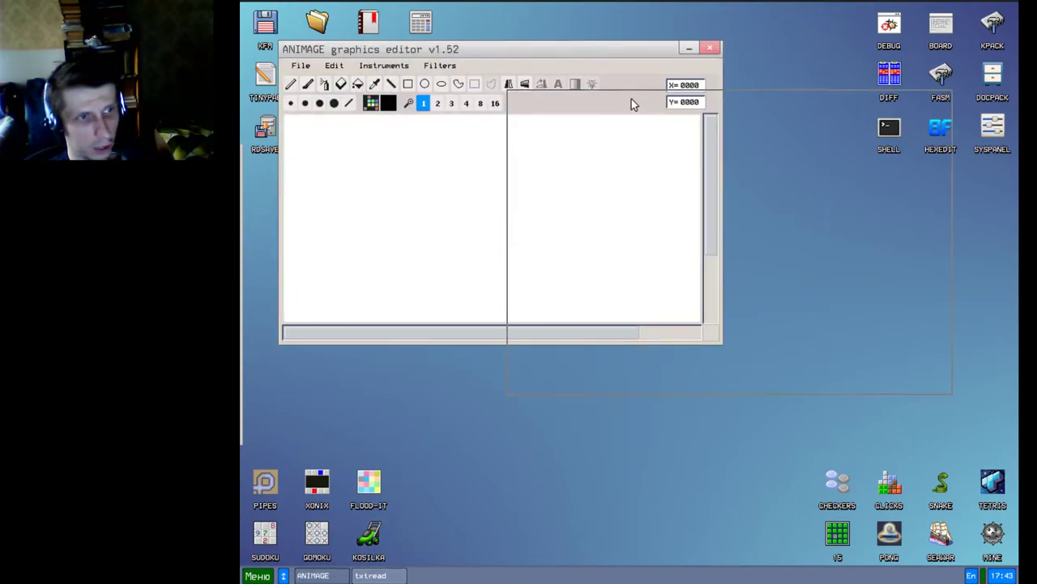
left_click(606, 194)
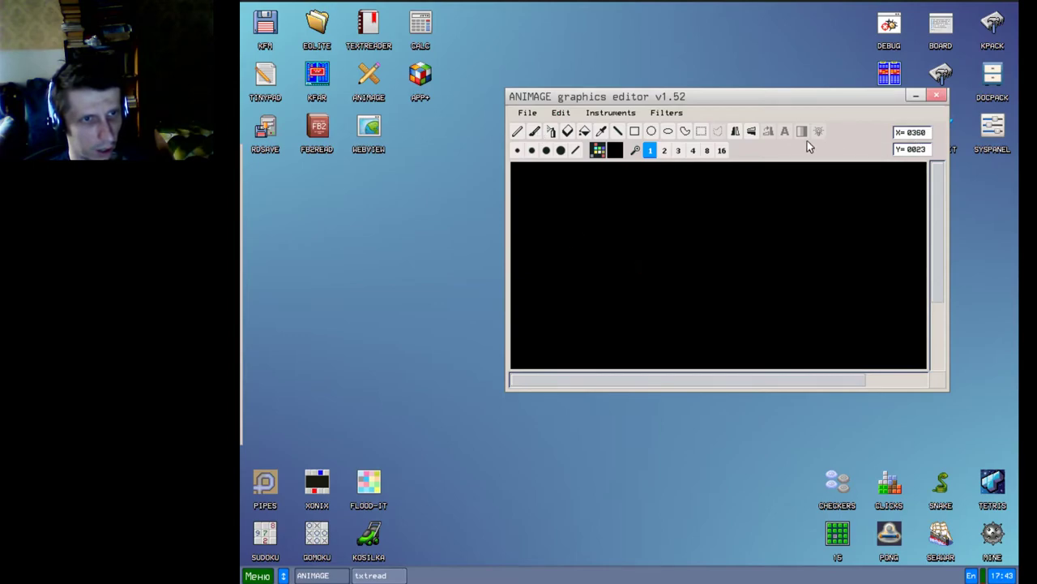
left_click(597, 150)
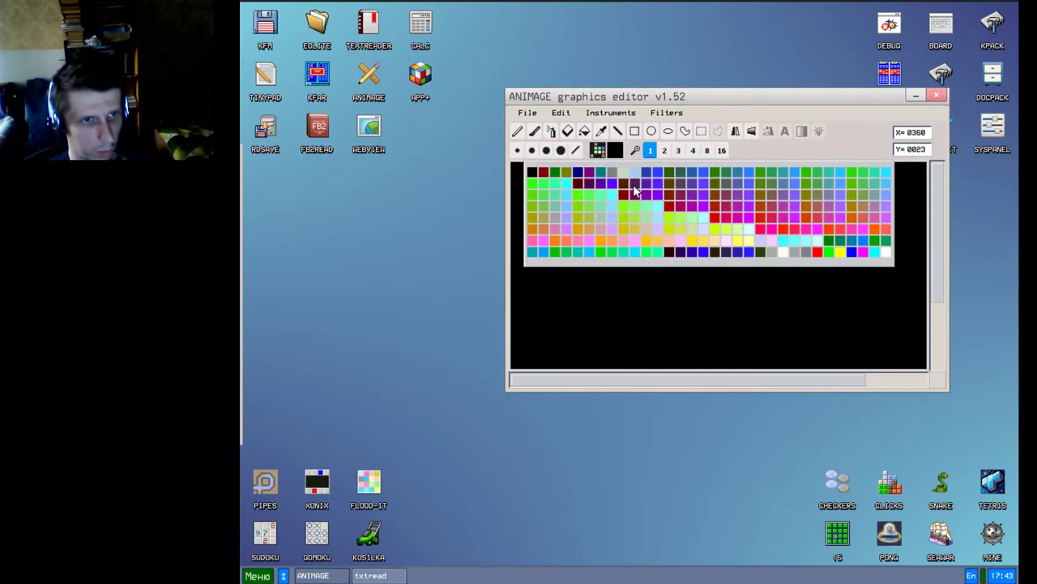
left_click(615, 204)
mouse_move(608, 236)
left_mouse_down()
mouse_move(629, 203)
mouse_move(732, 250)
mouse_move(770, 224)
left_mouse_up()
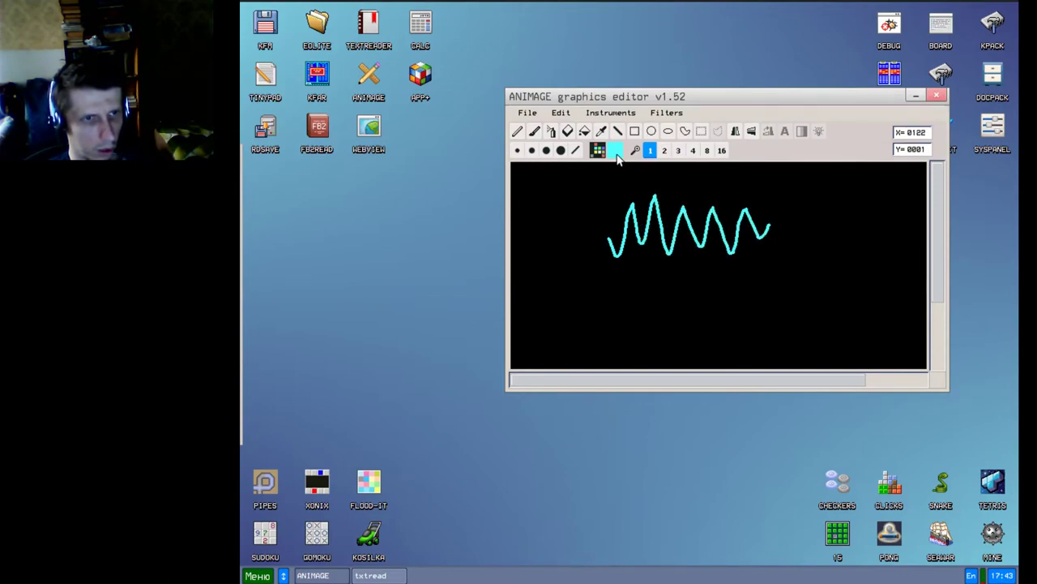
Step: Draw a green face around the zigzag with a second row of teeth, two eyes and two ears, and move the Animage window
left_click(606, 150)
left_click(616, 206)
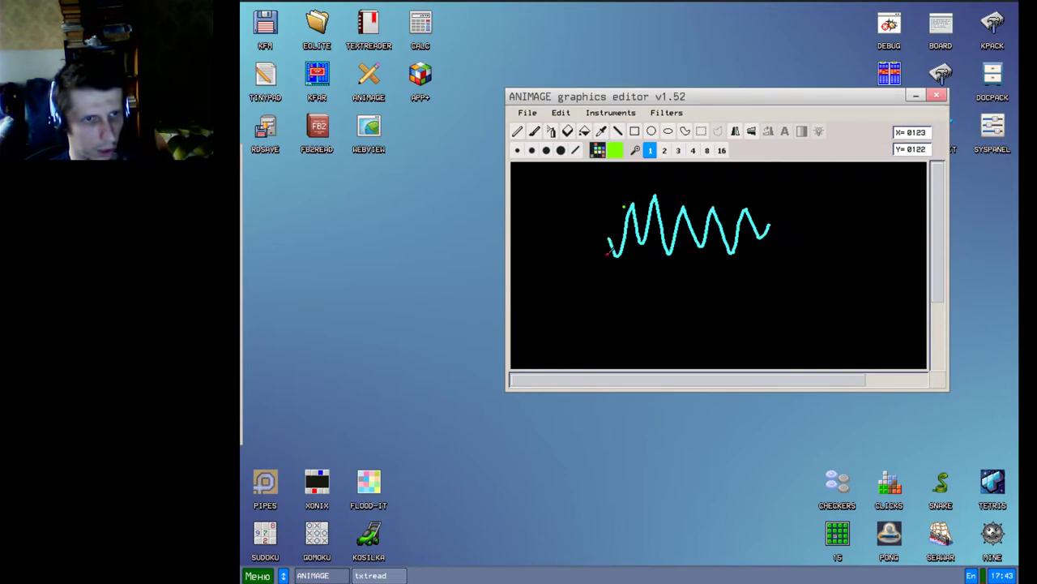
mouse_move(608, 266)
left_mouse_down()
mouse_move(782, 274)
mouse_move(769, 172)
mouse_move(594, 194)
mouse_move(608, 277)
mouse_move(728, 302)
mouse_move(777, 277)
left_mouse_up()
mouse_move(770, 193)
left_mouse_down()
mouse_move(800, 213)
mouse_move(752, 202)
left_mouse_up()
mouse_move(618, 196)
left_mouse_down()
mouse_move(644, 203)
mouse_move(625, 209)
left_mouse_up()
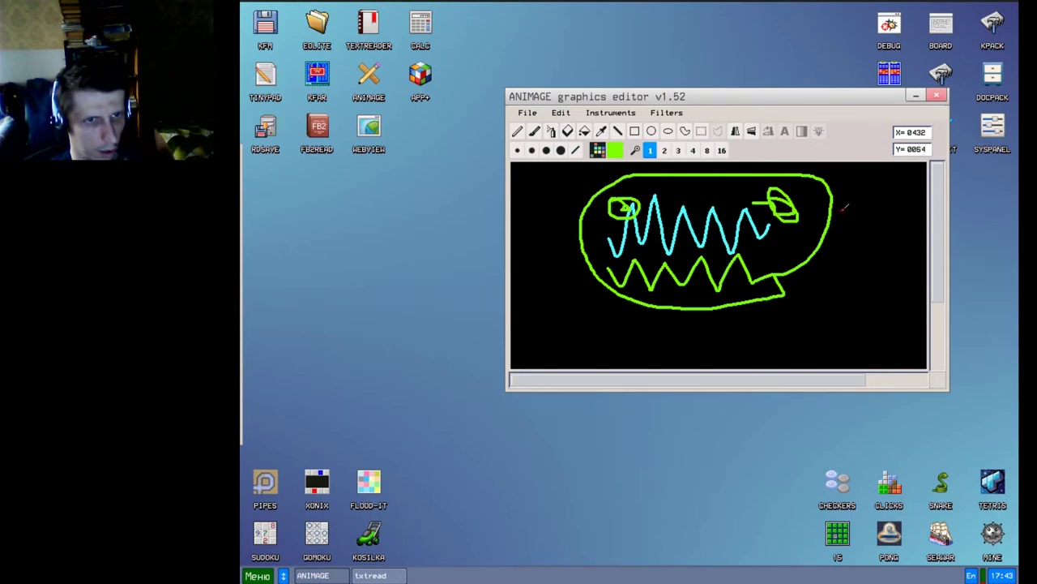
mouse_move(839, 195)
left_mouse_down()
mouse_move(847, 239)
mouse_move(840, 222)
mouse_move(835, 231)
left_mouse_up()
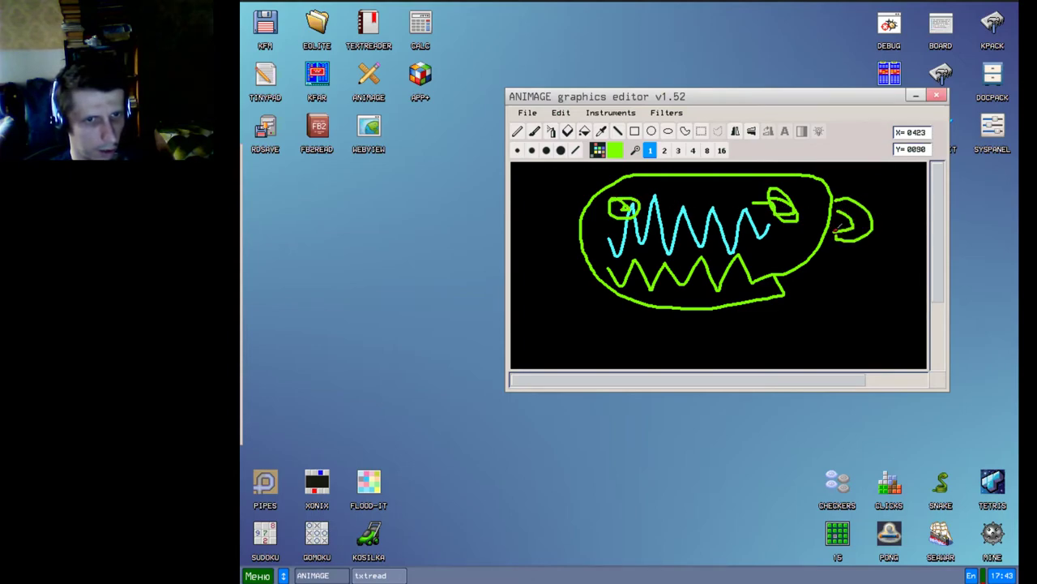
mouse_move(580, 199)
left_mouse_down()
mouse_move(551, 217)
mouse_move(581, 209)
mouse_move(556, 213)
mouse_move(579, 223)
left_mouse_up()
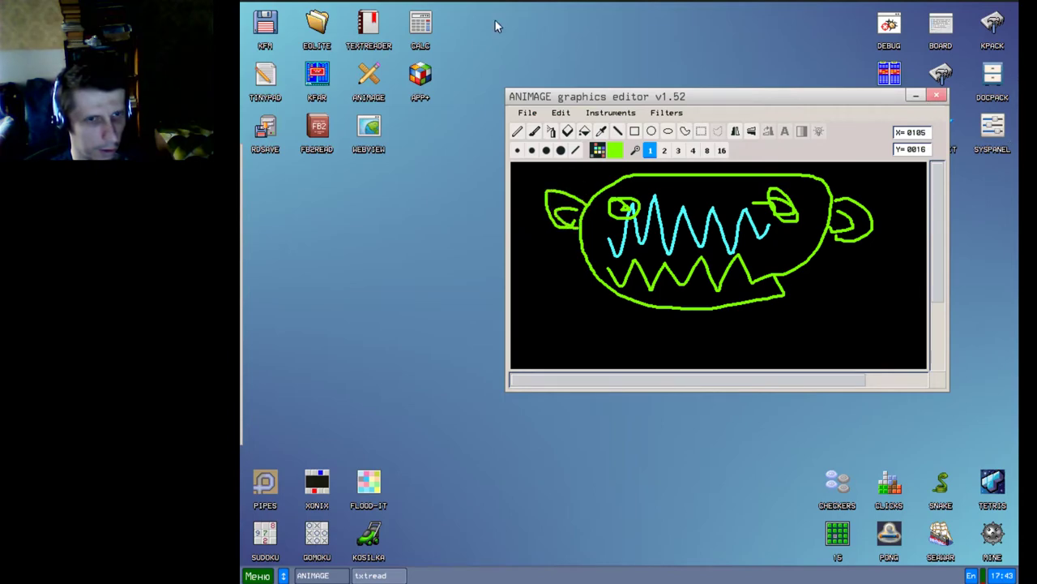
left_click_drag(609, 94, 544, 128)
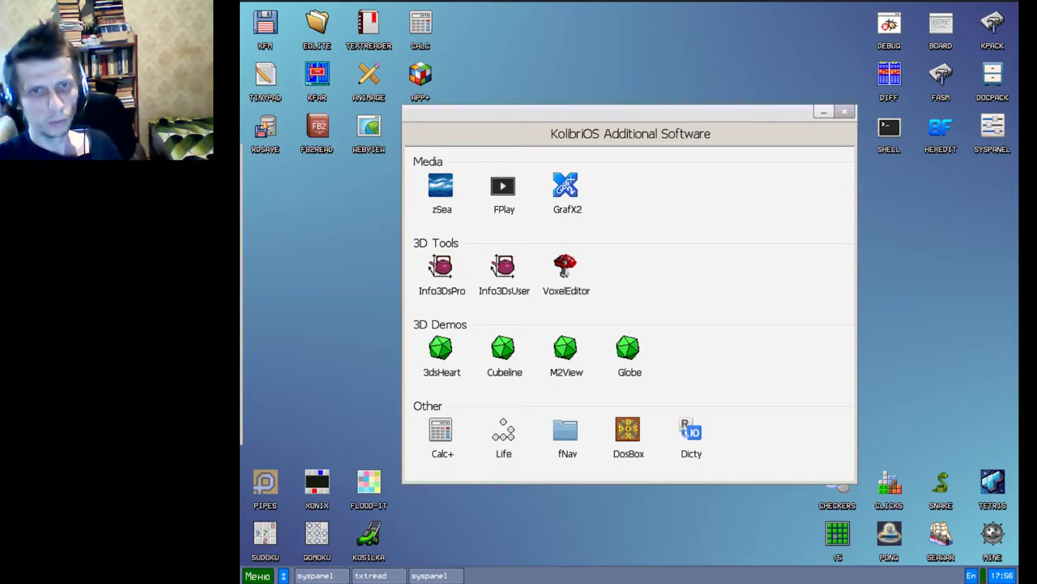
Step: Launch FPlay from the Additional Software window and cancel its file open dialog
left_click(508, 193)
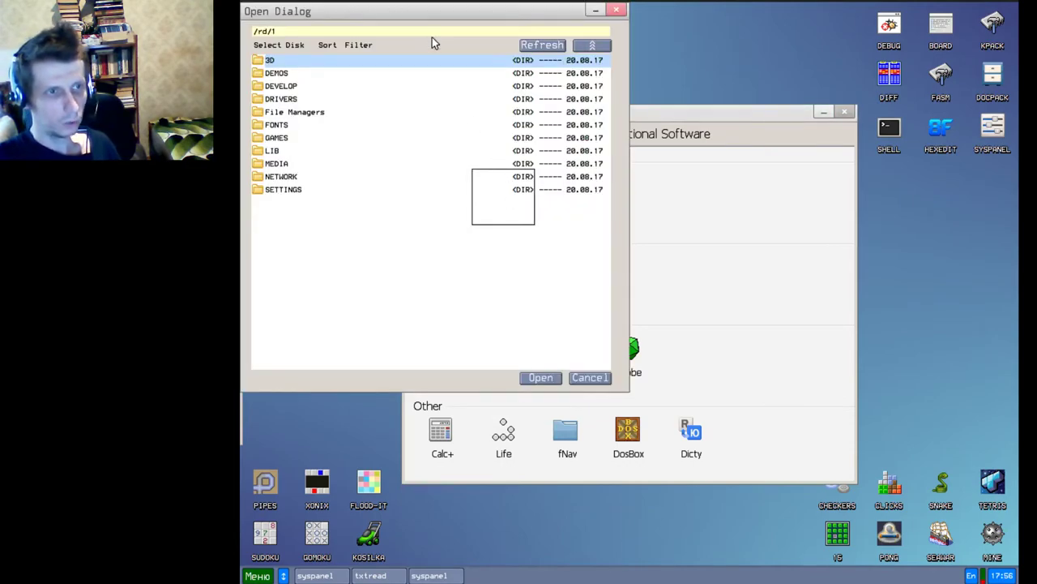
left_click(600, 377)
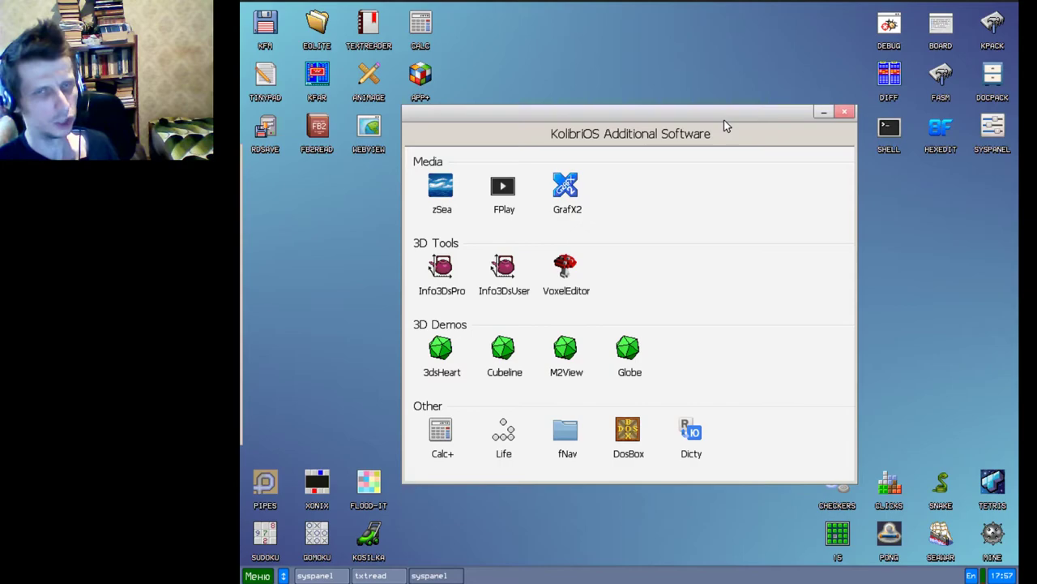
Step: Launch GrafX2, scribble a few freehand white lines on the canvas, and quit discarding the drawing
left_click(565, 185)
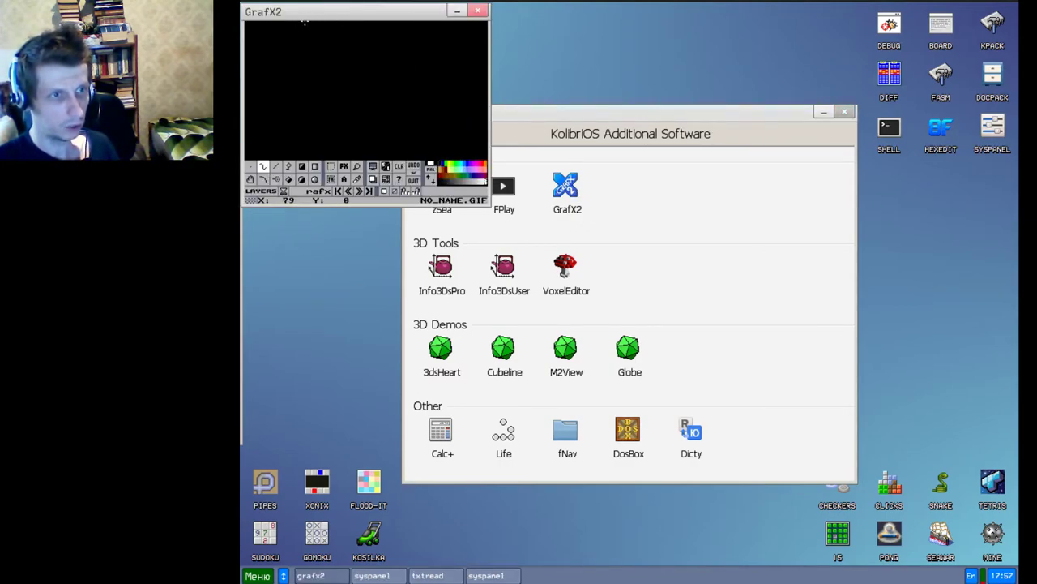
mouse_move(304, 23)
left_mouse_down()
mouse_move(434, 58)
mouse_move(377, 111)
mouse_move(246, 98)
mouse_move(428, 75)
mouse_move(443, 107)
left_mouse_up()
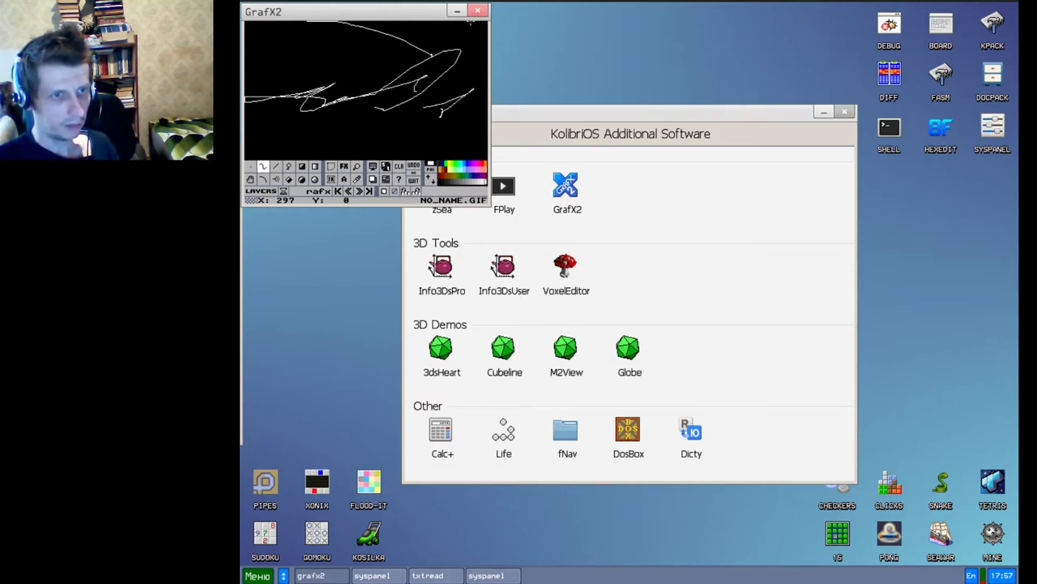
left_click_drag(468, 23, 410, 37)
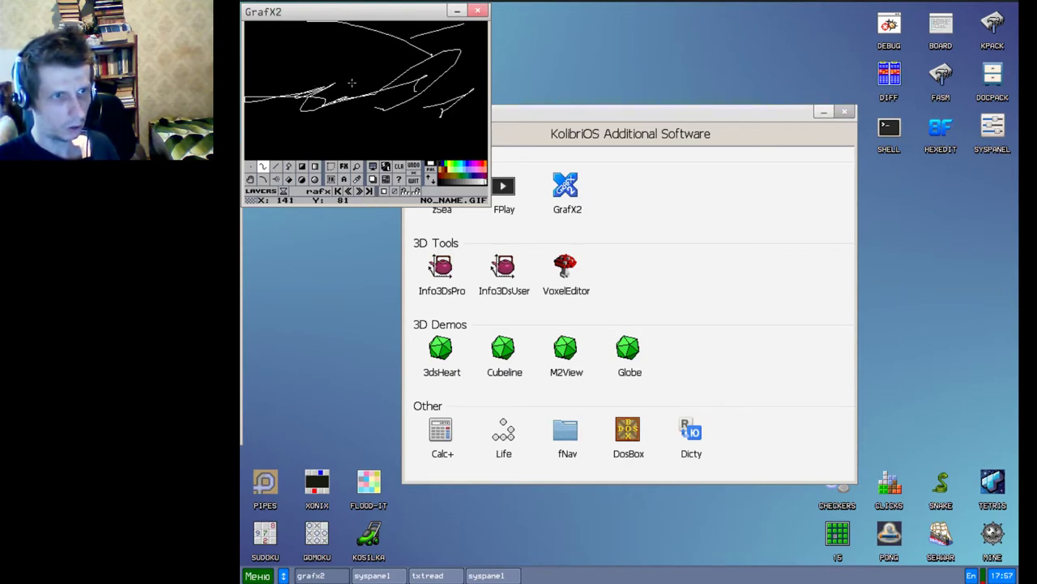
mouse_move(351, 82)
left_mouse_down()
mouse_move(316, 104)
mouse_move(249, 108)
left_mouse_up()
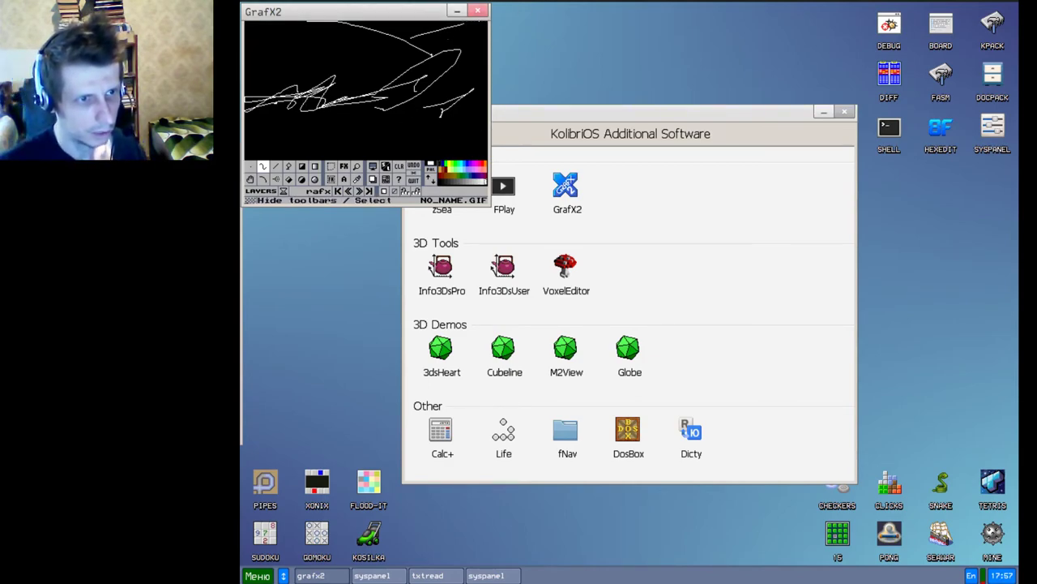
left_click(415, 180)
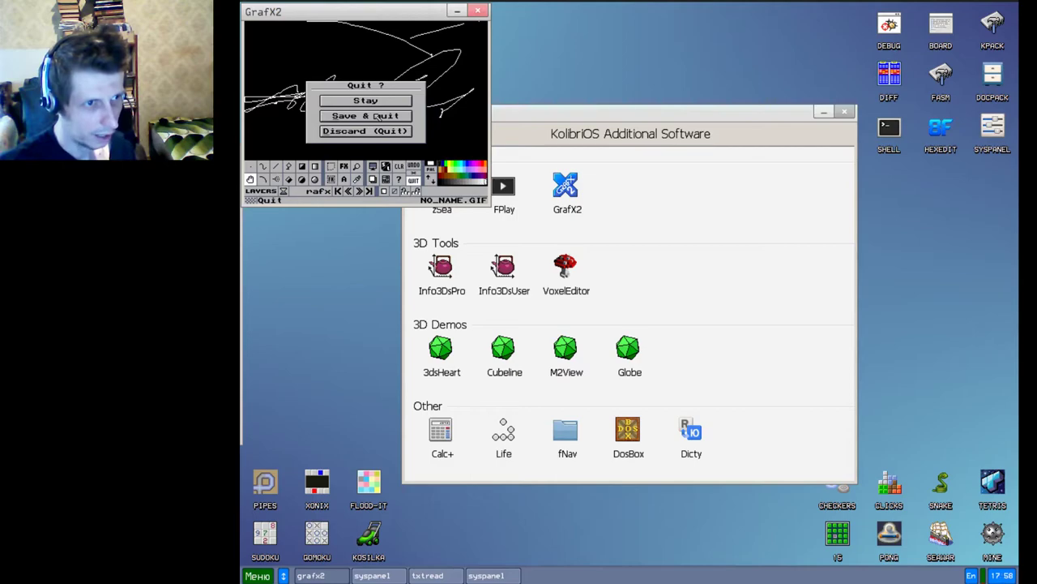
left_click(368, 132)
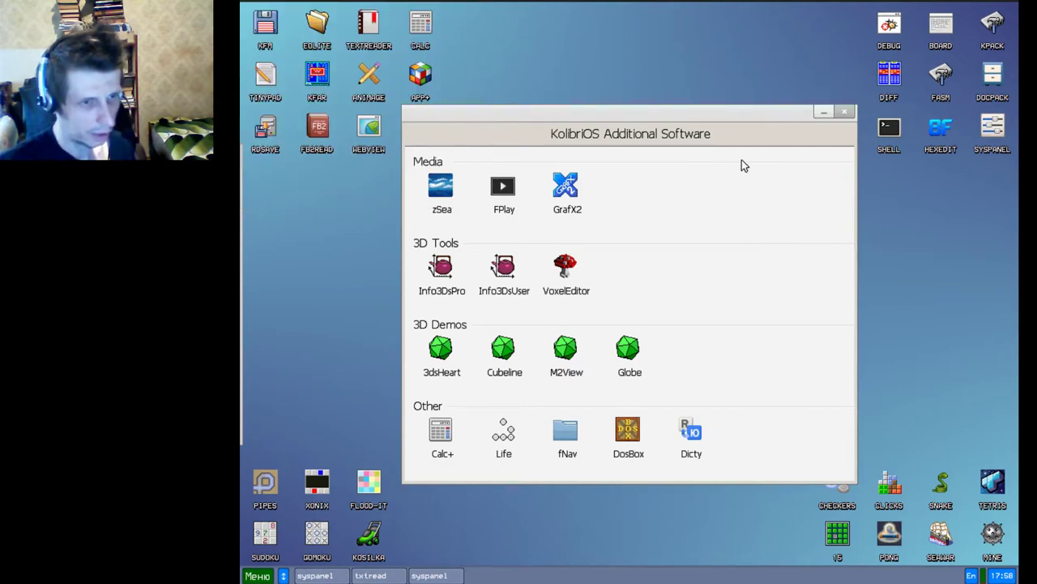
Step: Run the Cubeline 3D demo, view its wireframe cube and close it
left_click(504, 351)
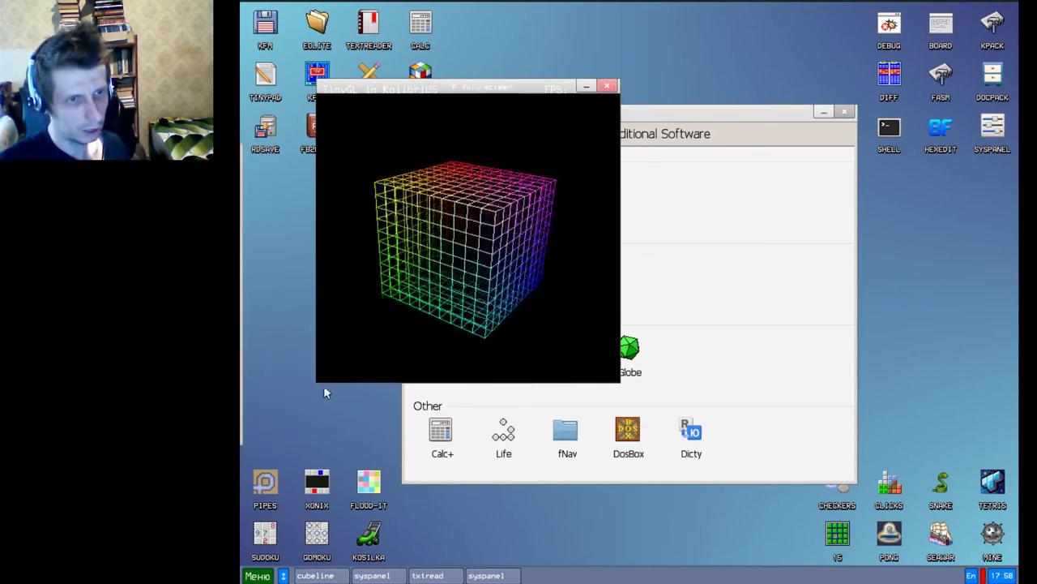
left_click(604, 87)
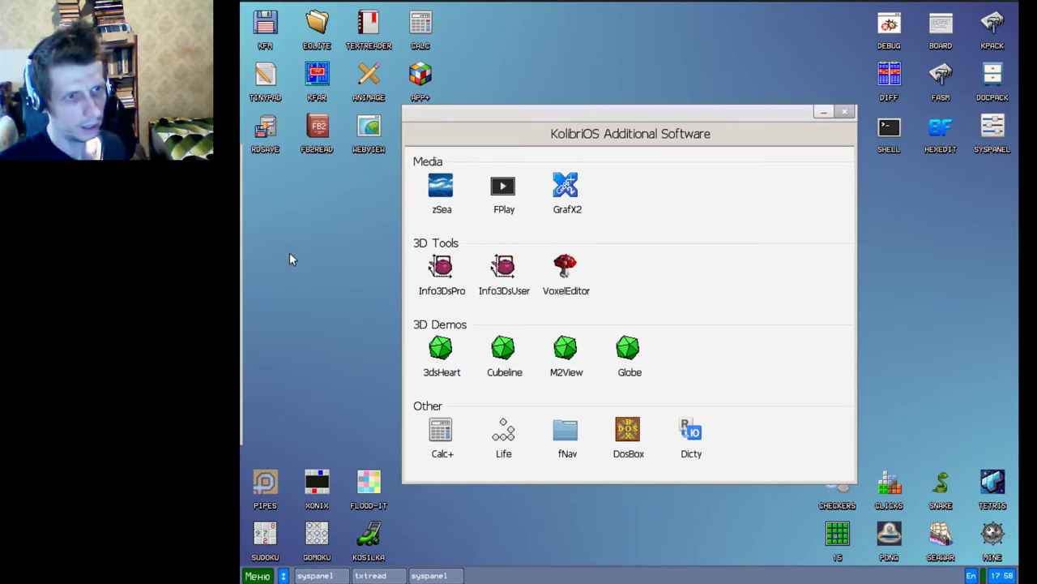
Step: Reveal the hidden desktop dock and open the KolibriOS System Panel from it
mouse_move(242, 161)
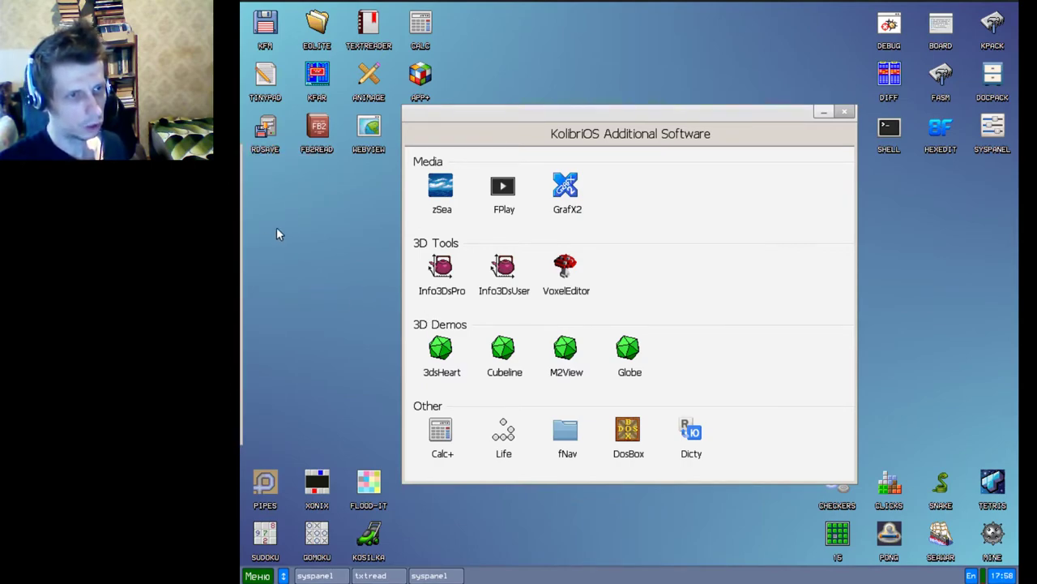
mouse_move(241, 211)
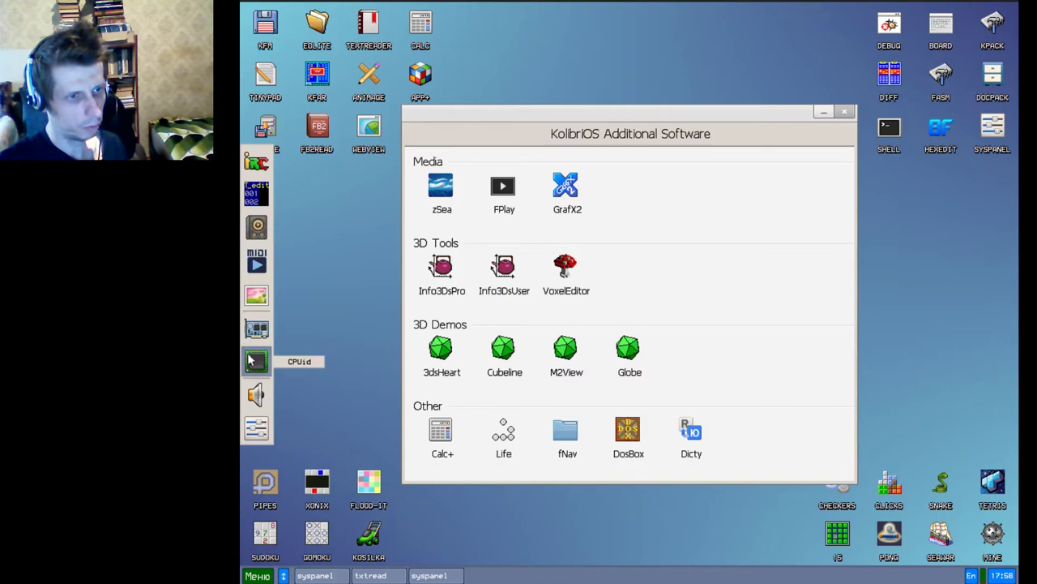
left_click(257, 428)
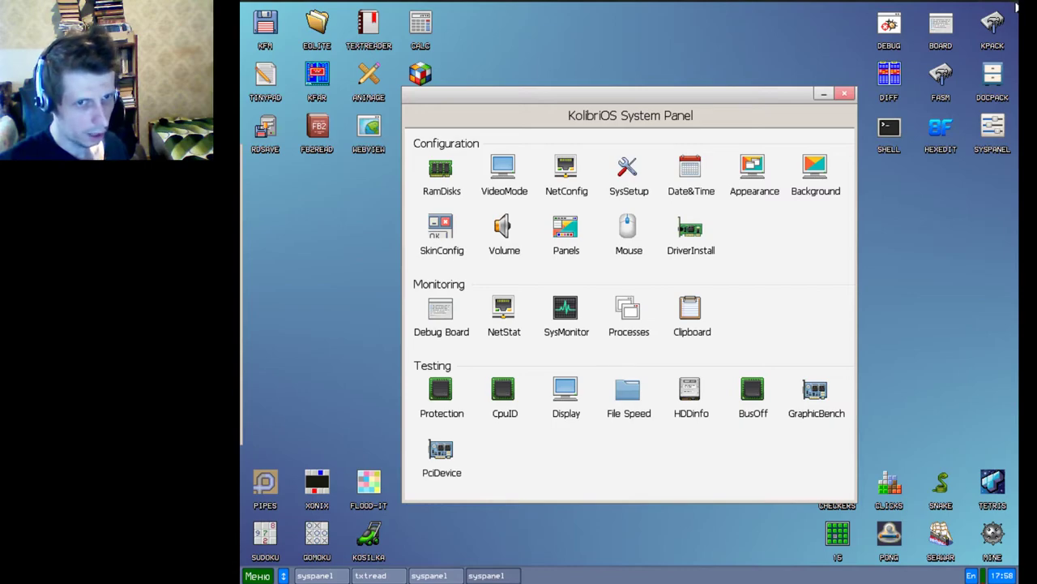
Step: Close the System Panel and play KUZKINA.MID from /rd/1 in the MIDI player
left_click(845, 94)
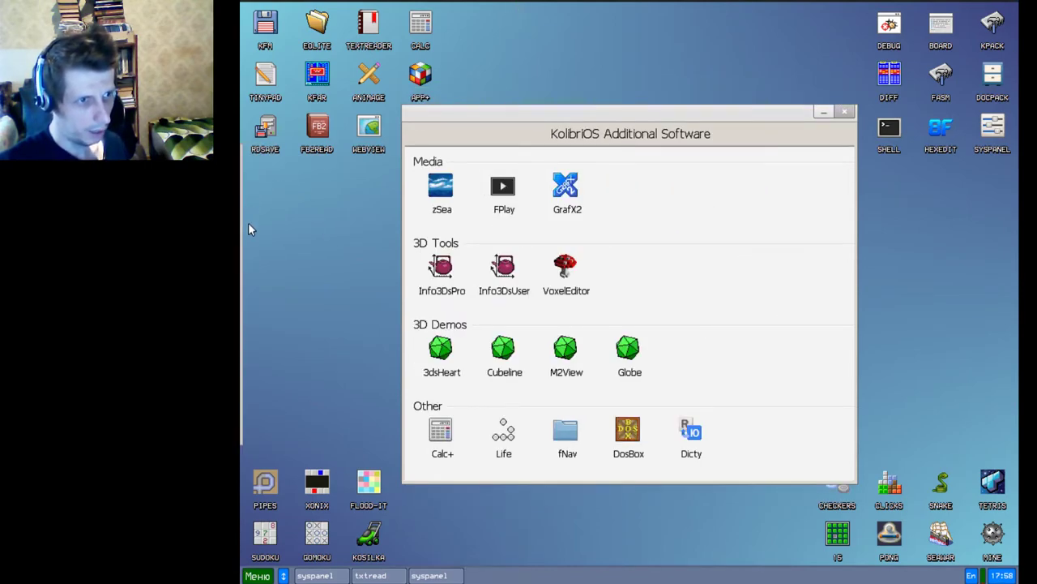
mouse_move(243, 231)
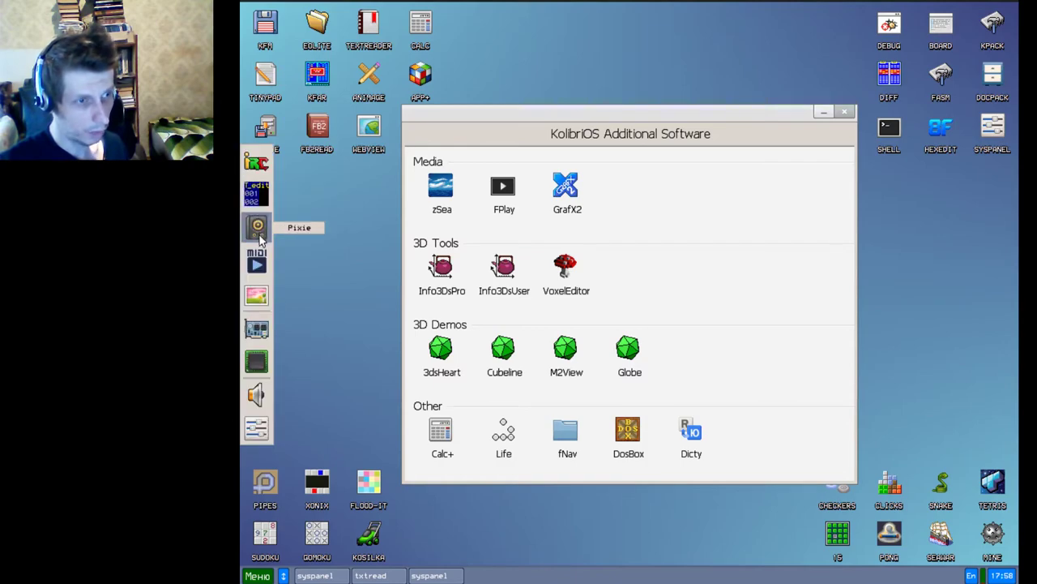
left_click(258, 268)
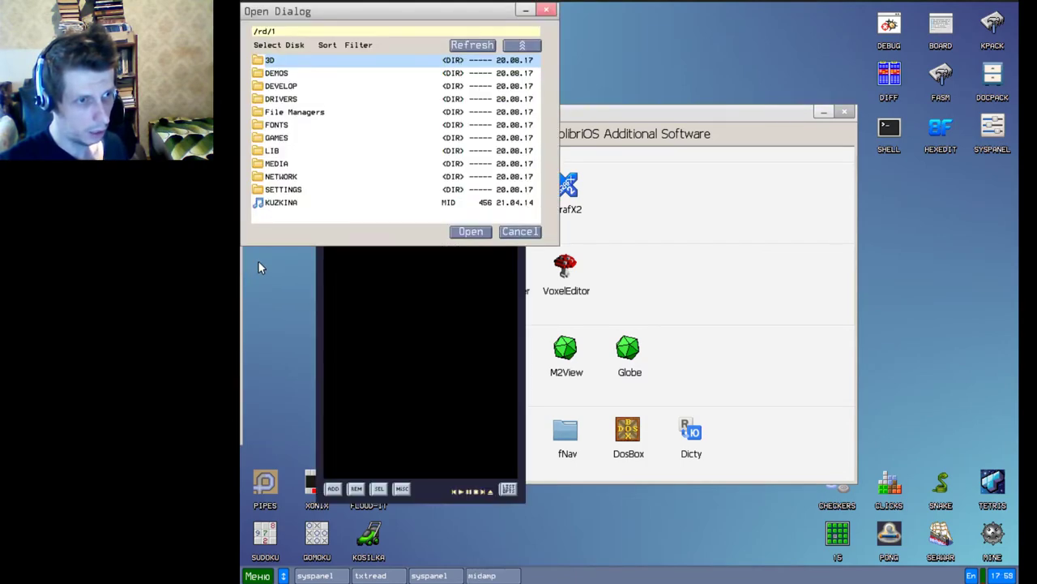
left_click(281, 203)
double_click(282, 203)
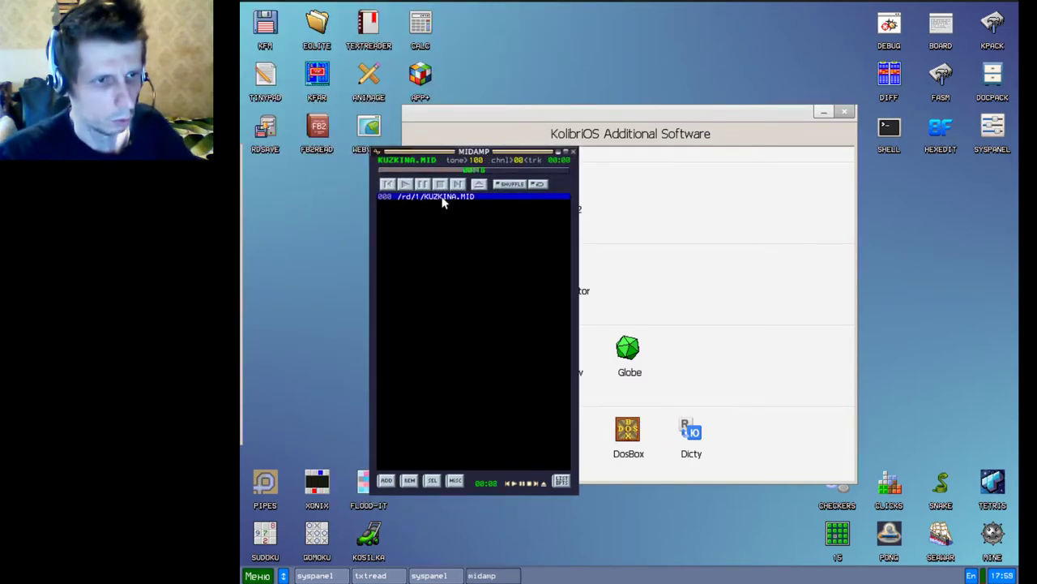
Step: Close the MIDI player and the Additional Software window
left_click(573, 153)
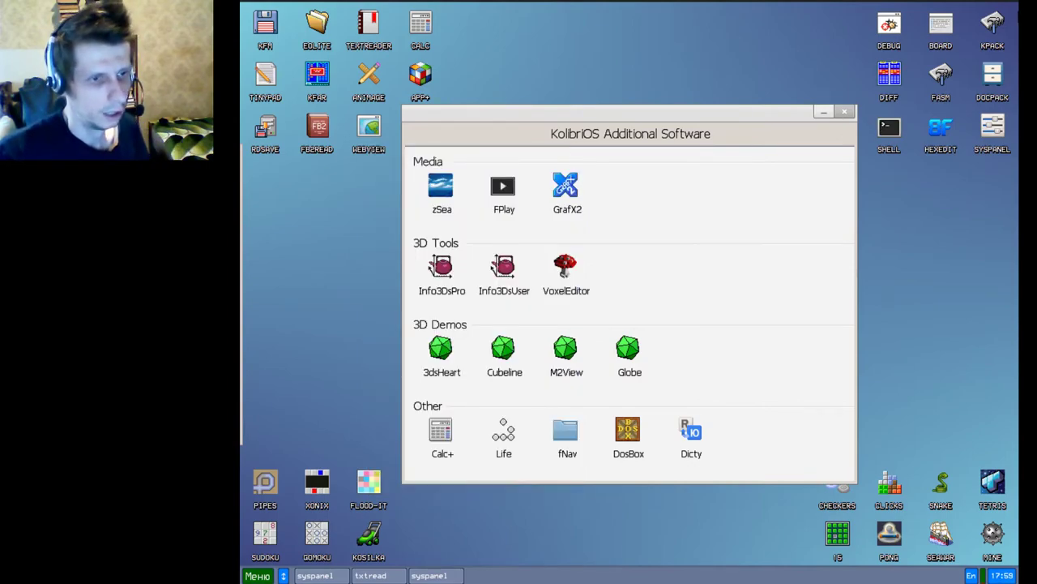
left_click(844, 112)
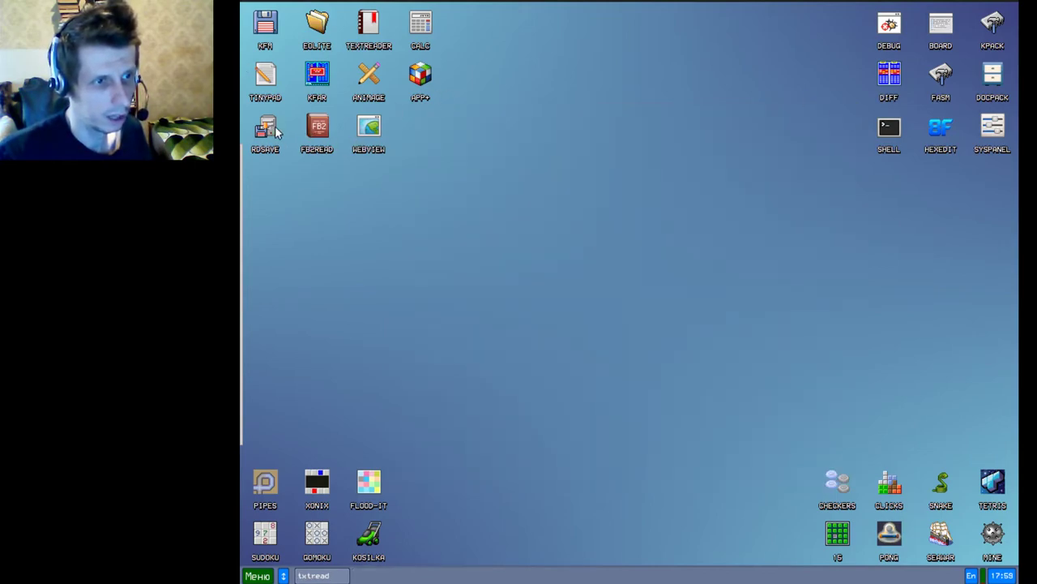
Step: Launch FB2Read twice, selecting the EXAMPLE file the first time, and cancel its file open dialog each time
double_click(324, 126)
left_click_drag(340, 17, 463, 65)
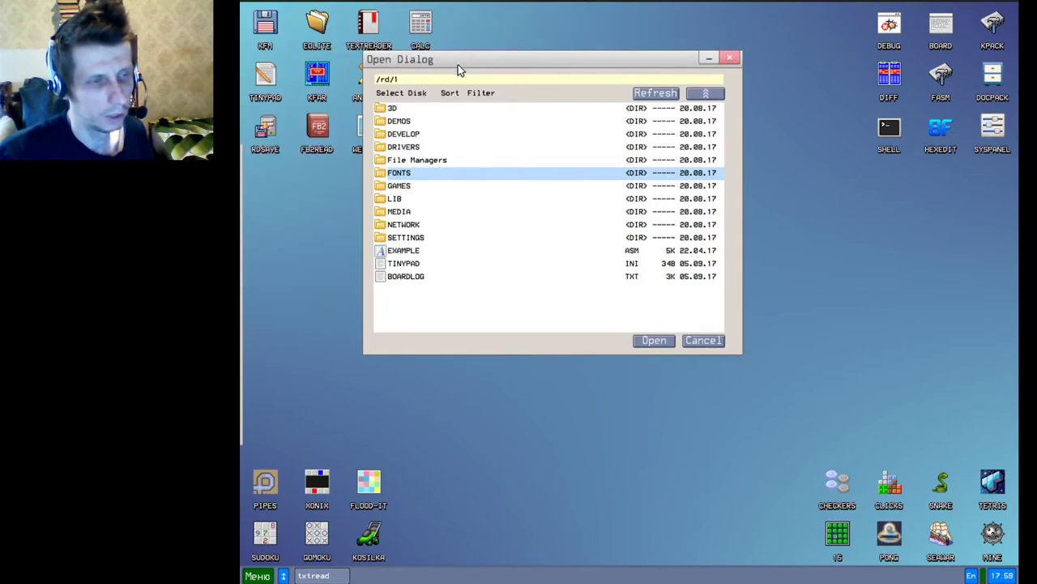
left_click(406, 251)
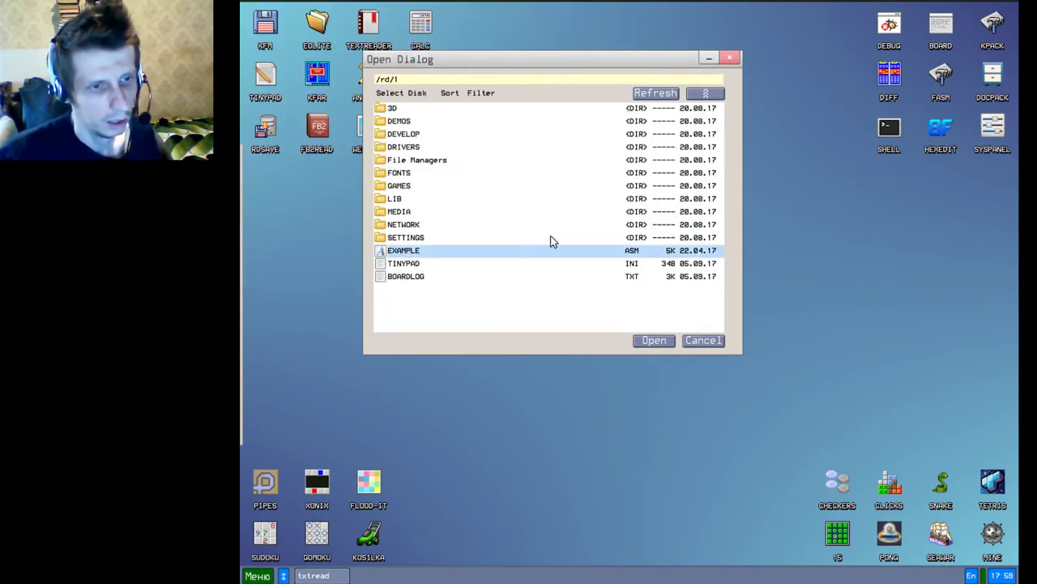
left_click(702, 340)
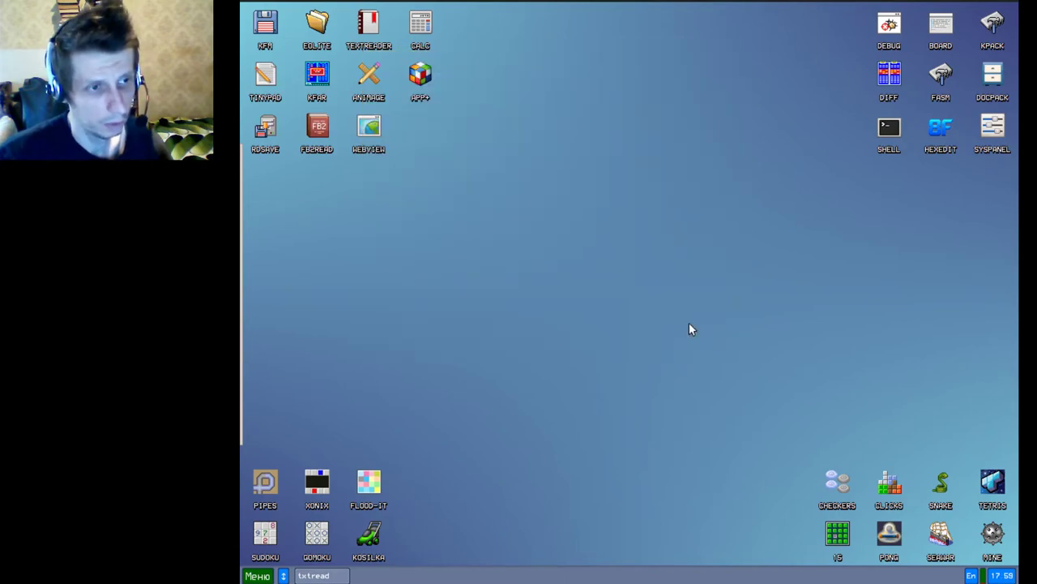
left_click(327, 125)
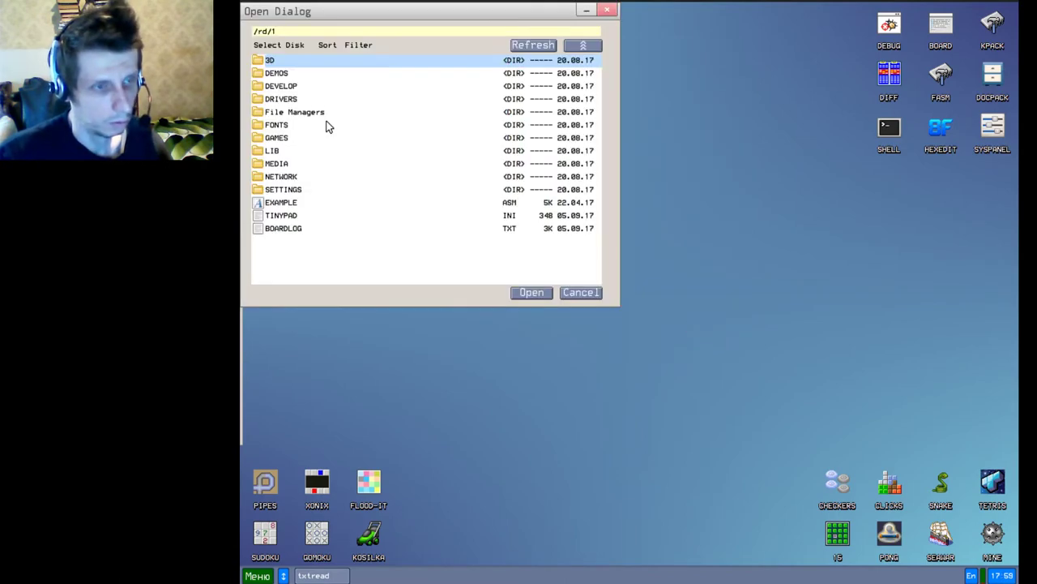
left_click(581, 293)
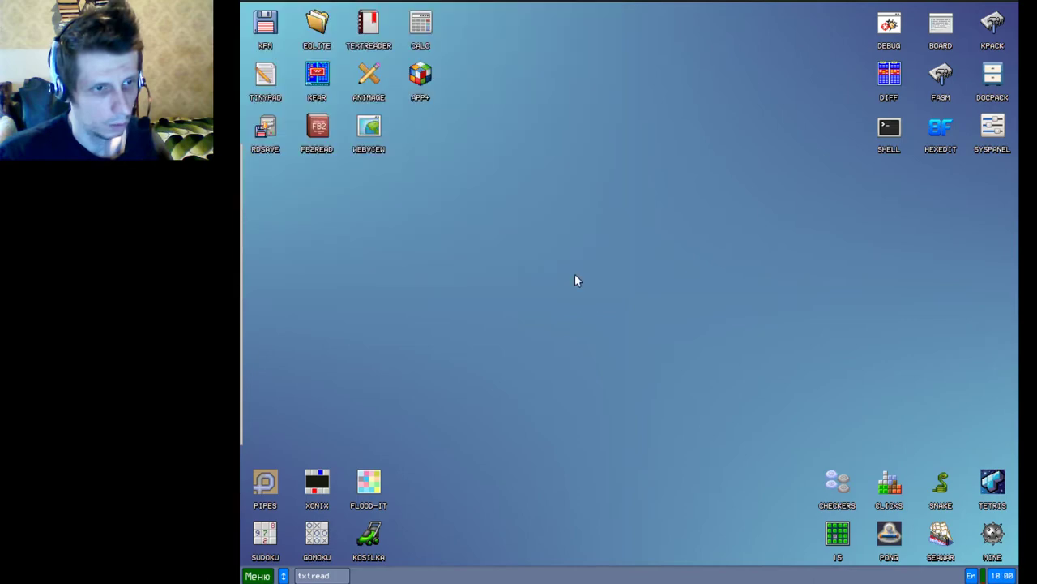
Step: Launch the WebView text browser, load the KolibriOS homepage from its bookmarks and skim the page
left_click(377, 123)
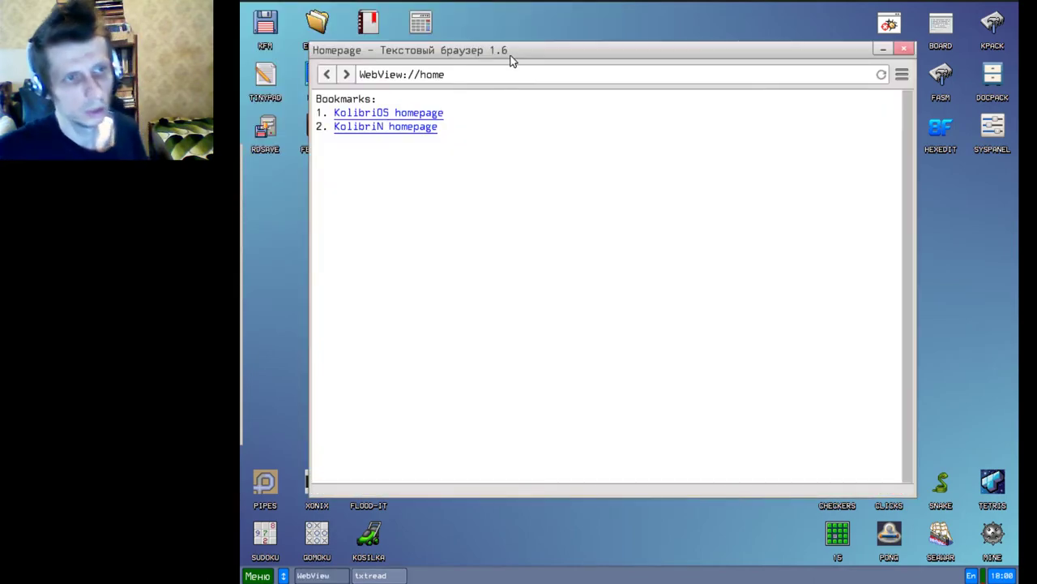
left_click(426, 117)
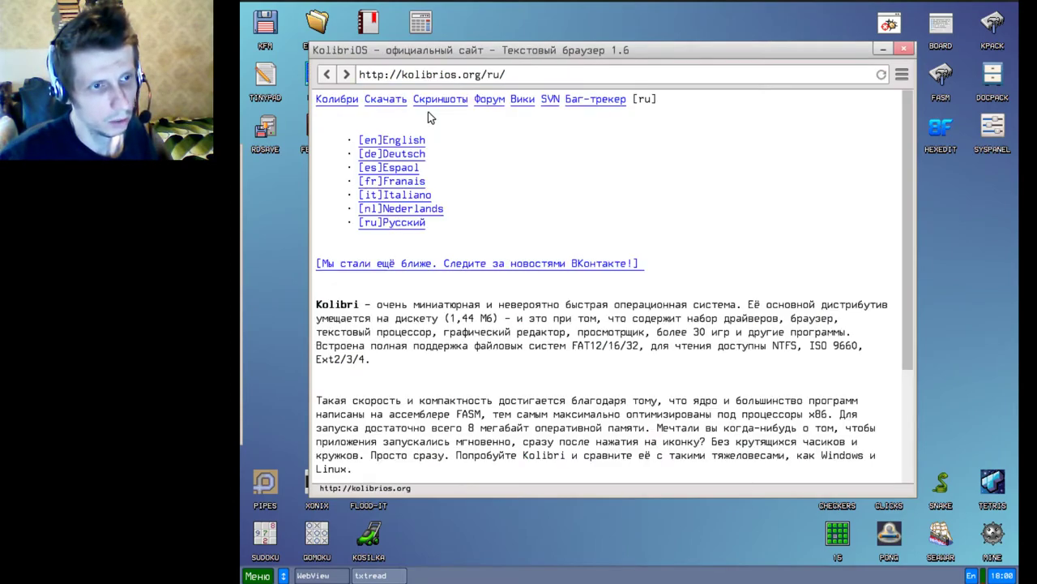
scroll(622, 246, "down", 5)
scroll(621, 257, "up", 4)
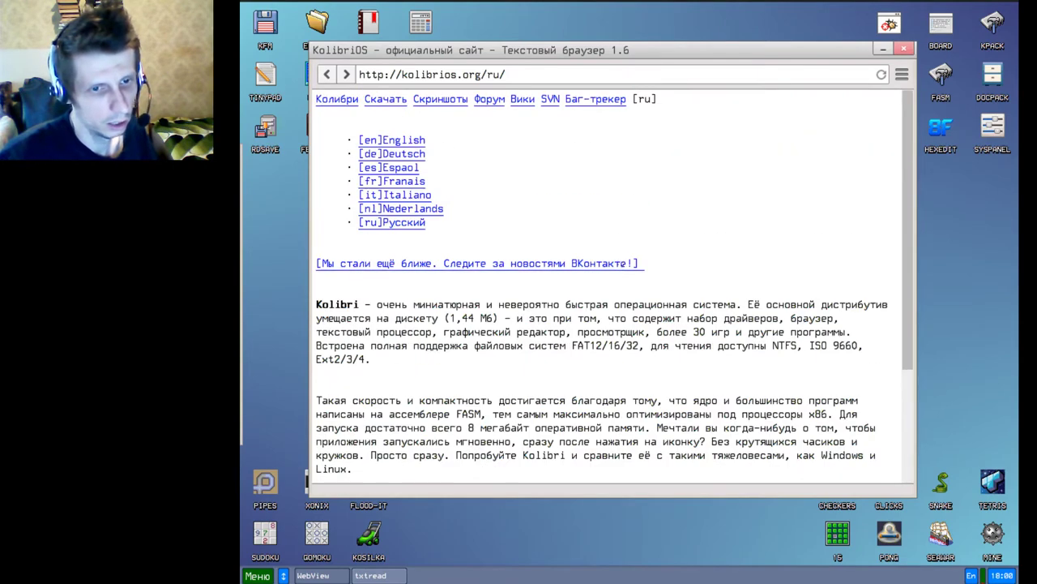
Step: View the browser's download manager and close it without starting a download
right_click(623, 175)
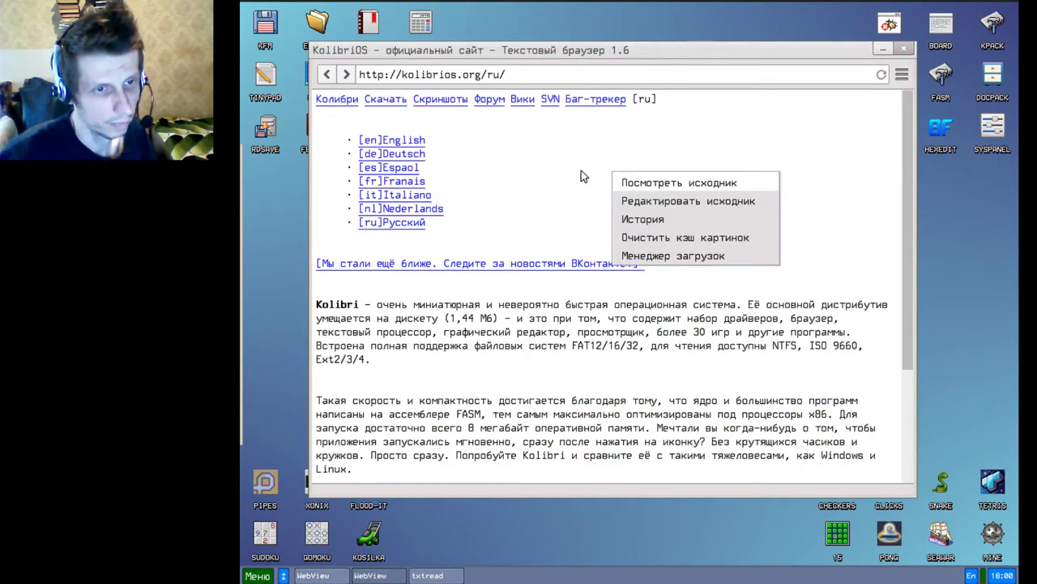
left_click(650, 254)
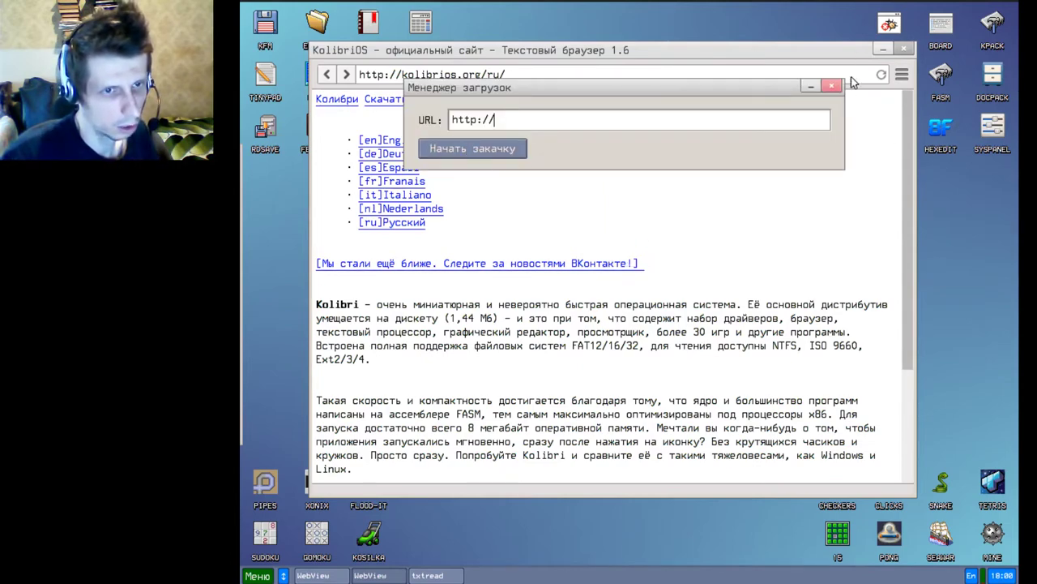
left_click(833, 86)
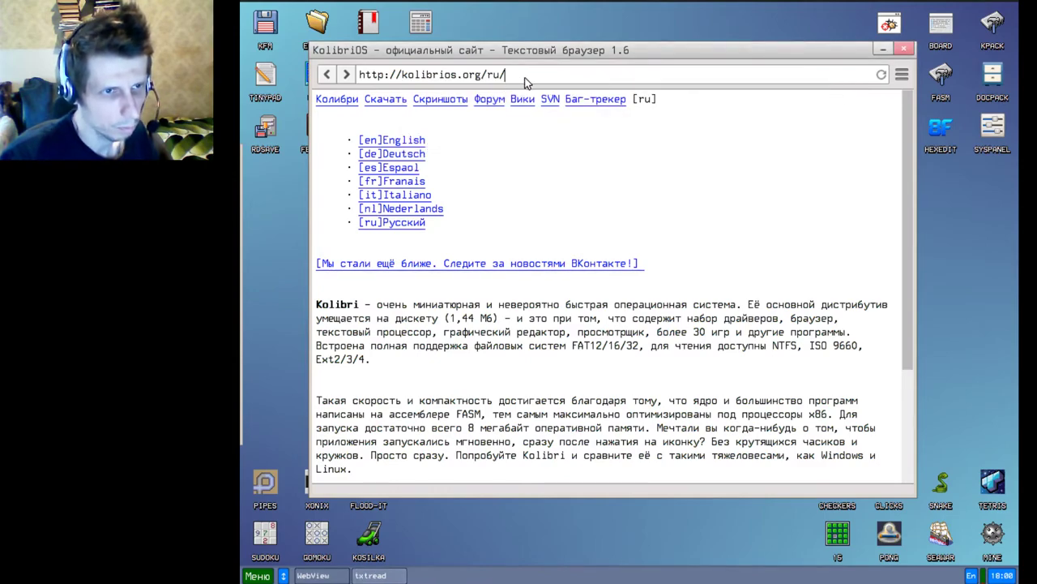
key("ctrl+shift")
key("shift+Left")
key("shift+Left")
key("shift+Left")
key("shift+Left")
key("shift+Left")
key("shift+Left")
key("shift+Left")
key("shift+Left")
key("shift+Left")
key("shift+Left")
key("shift+Left")
key("shift+Left")
key("shift+Left")
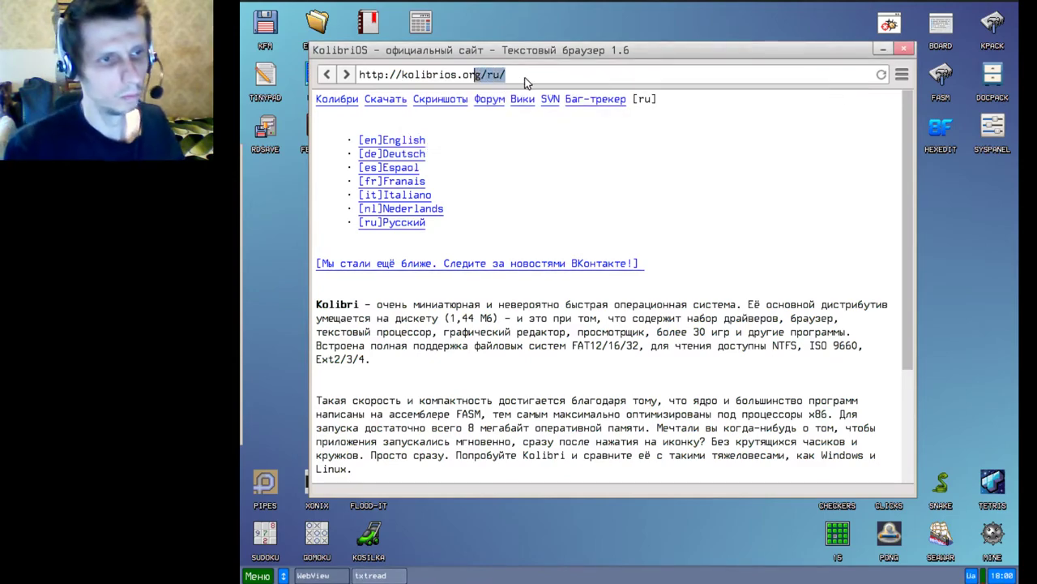
key("shift+Left")
key("shift+Left")
key("shift+Left")
key("shift+Left")
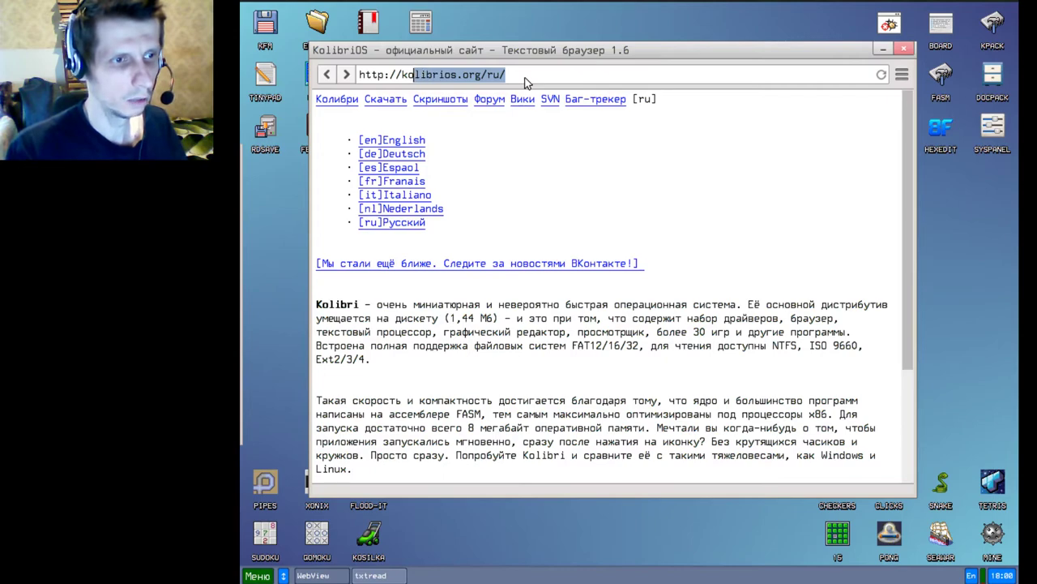
type("iyuшдуещмющкп")
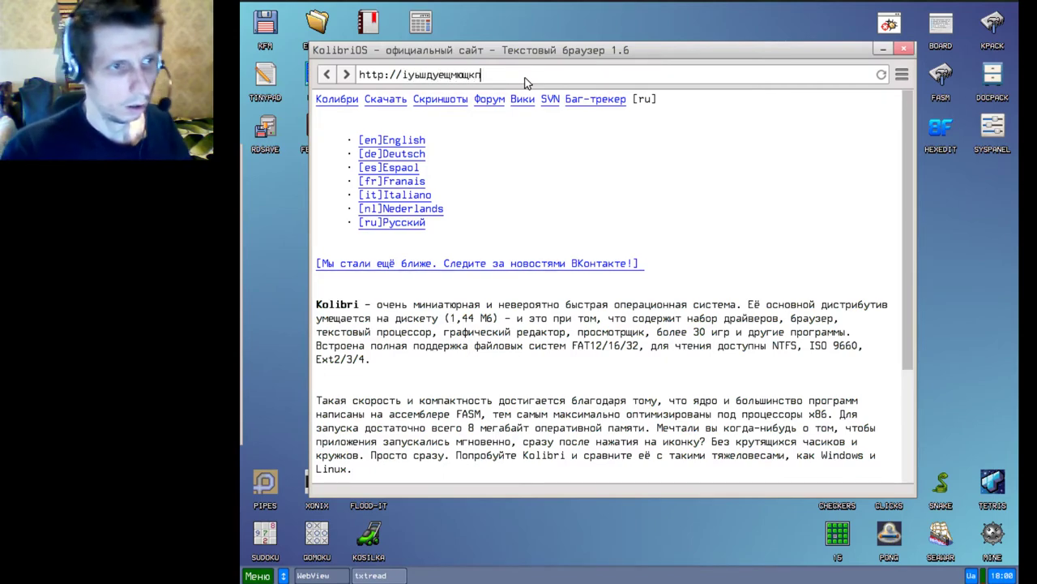
key("shift+Left")
key("shift+Left")
key("shift+Left")
key("shift+Left")
key("shift+Left")
key("shift+Left")
key("shift+Left")
key("shift+Left")
key("shift+Left")
key("shift+Left")
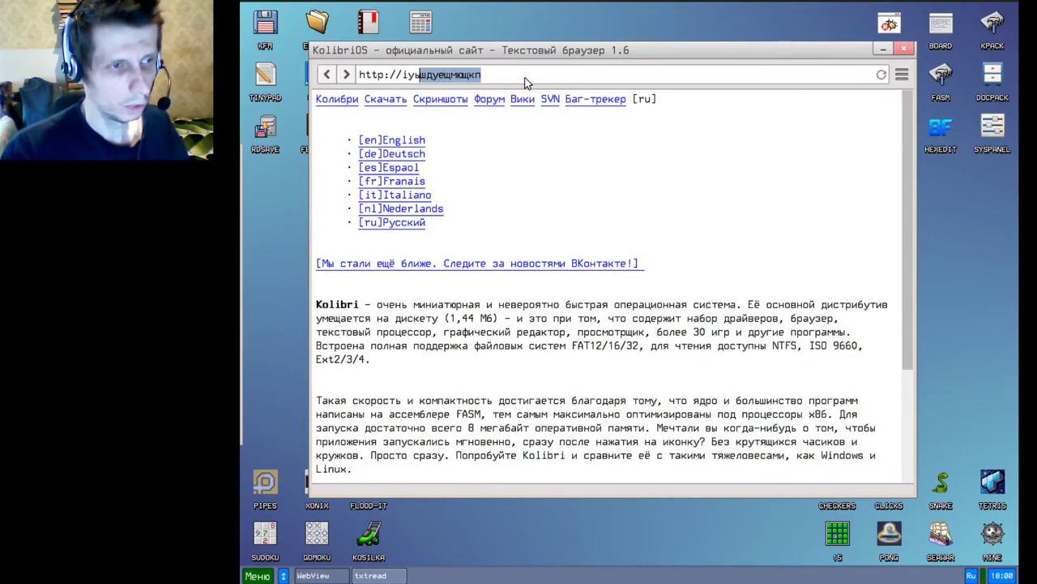
key("shift+Left")
key("shift+Left")
key("shift+Left")
key("BackSpace")
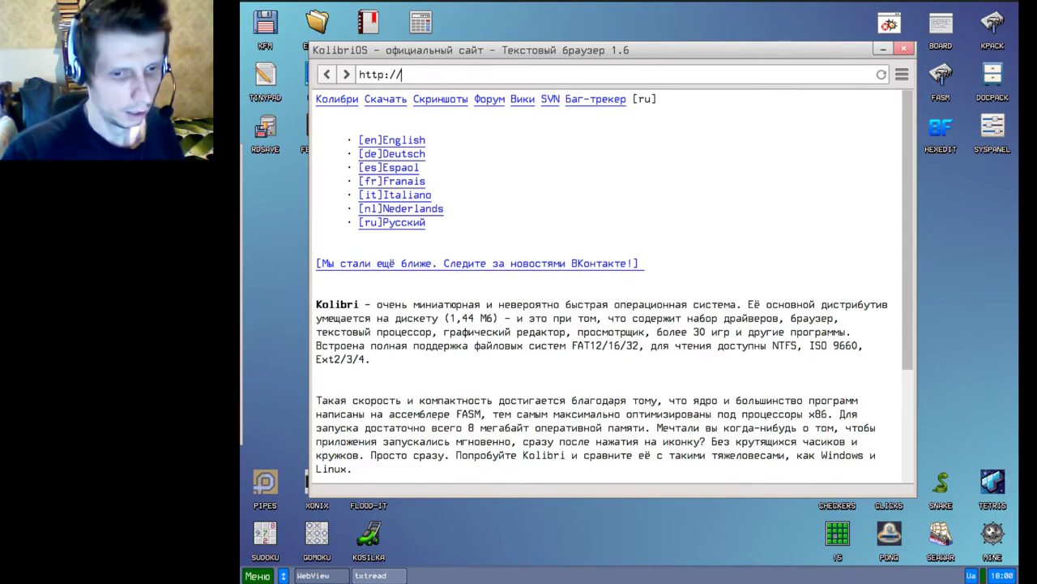
left_click(977, 576)
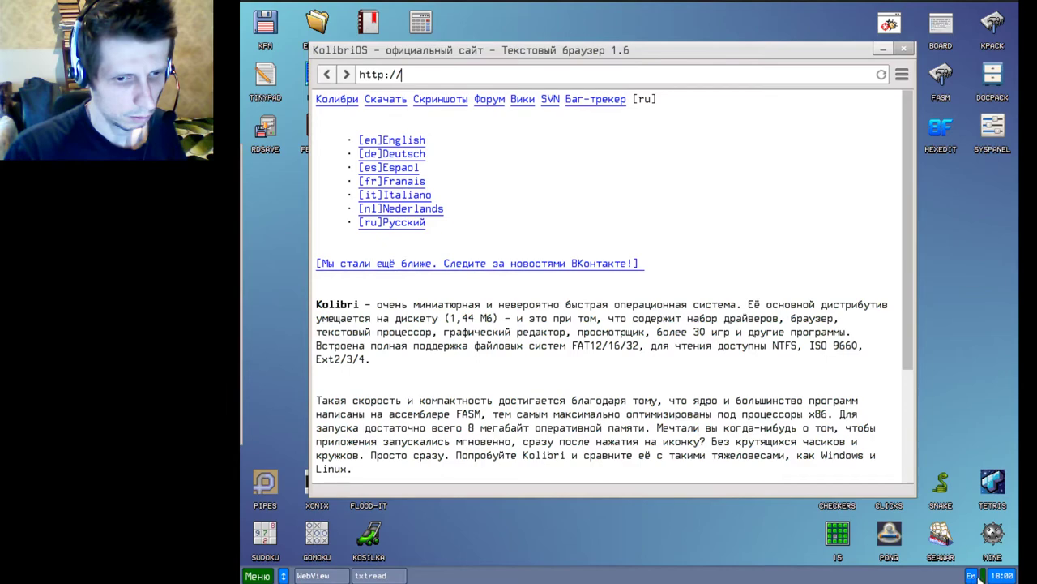
left_click(415, 73)
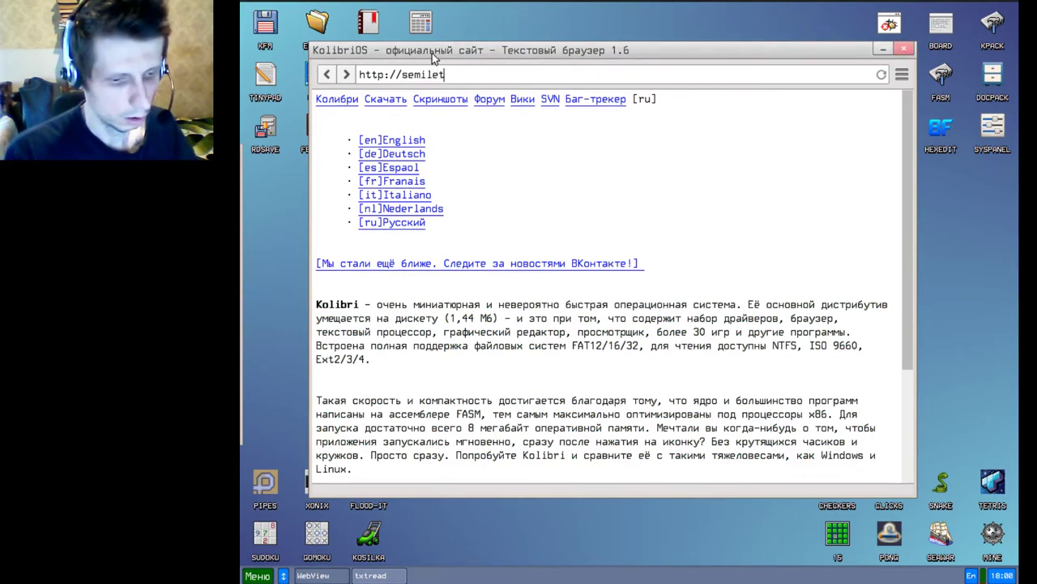
type("http://semiletov.org")
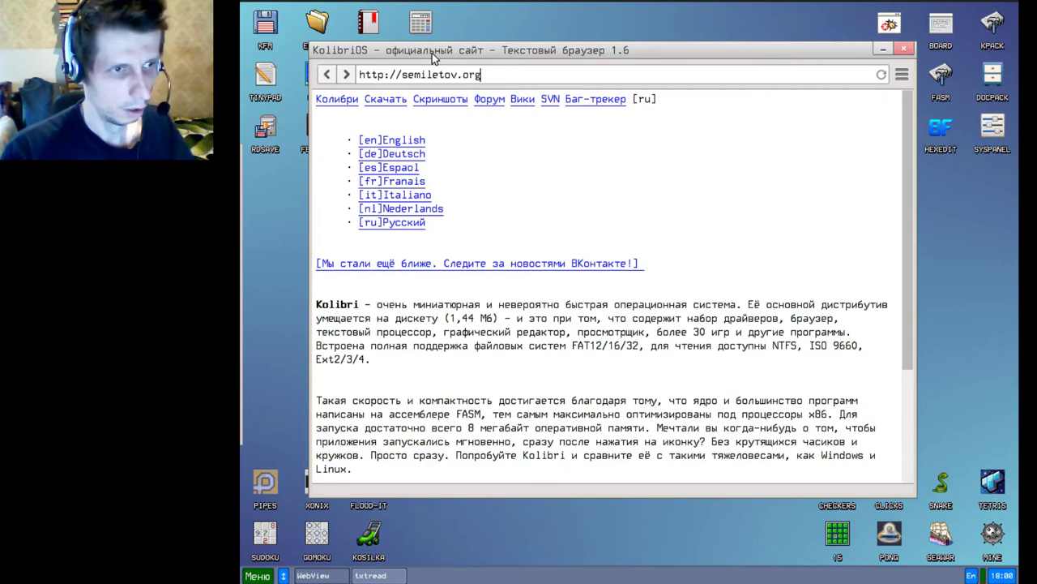
key("Return")
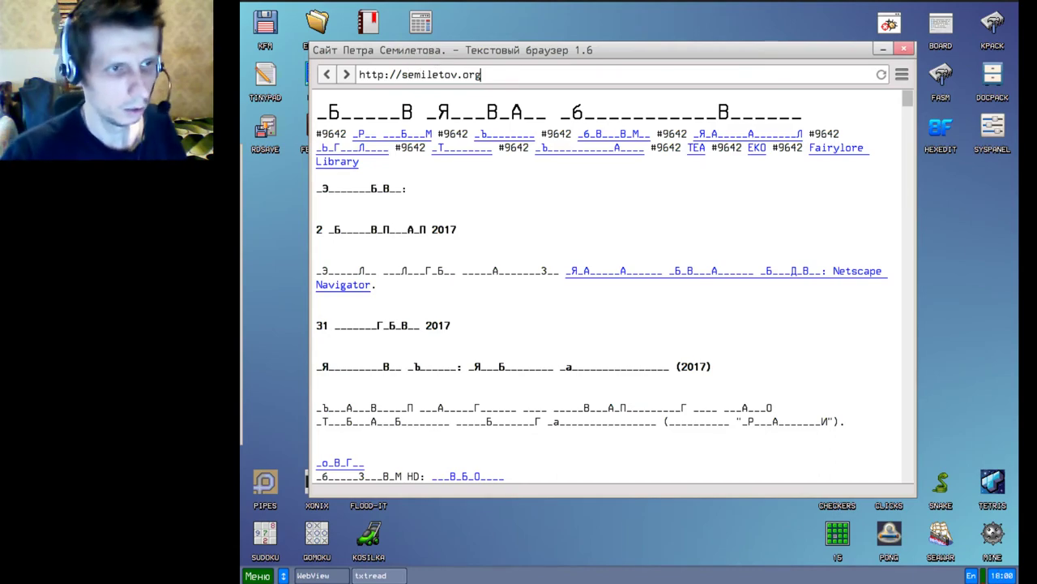
Step: Skim the loaded homepage, open its Fairylore Library link and look through the book list
scroll(555, 251, "down", 5)
scroll(555, 256, "down", 10)
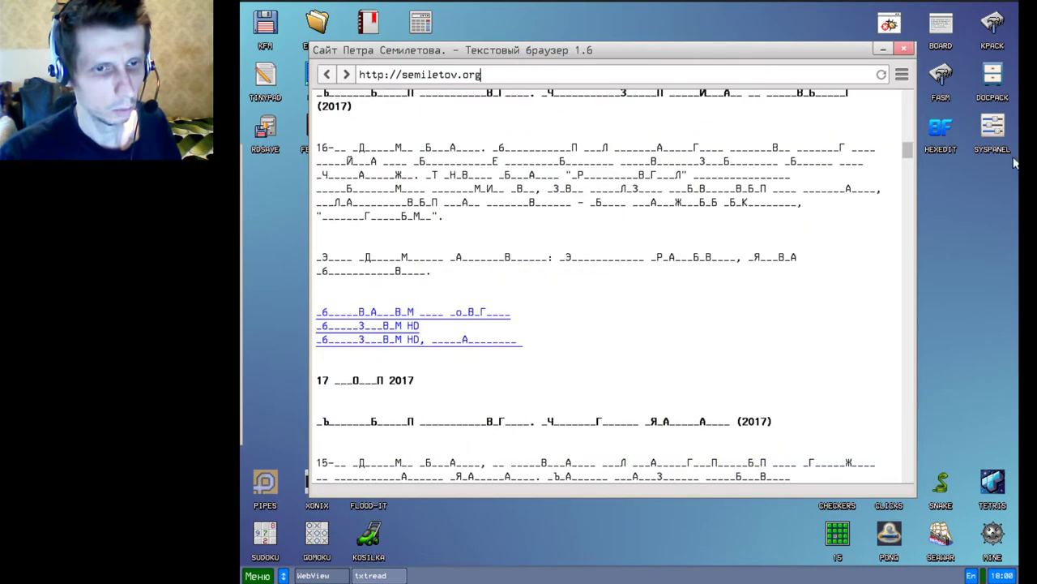
left_click_drag(915, 154, 909, 97)
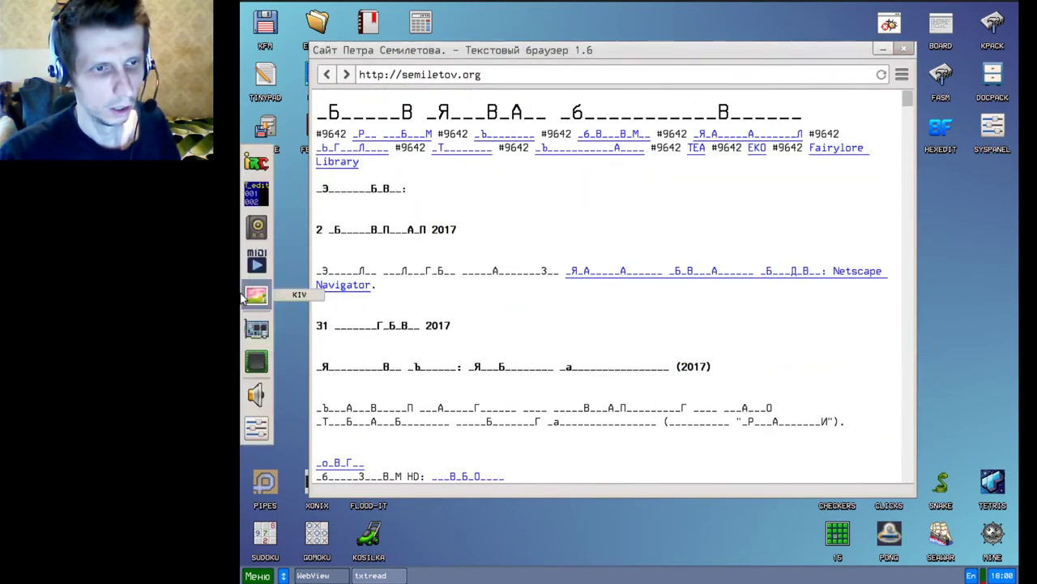
left_click(828, 149)
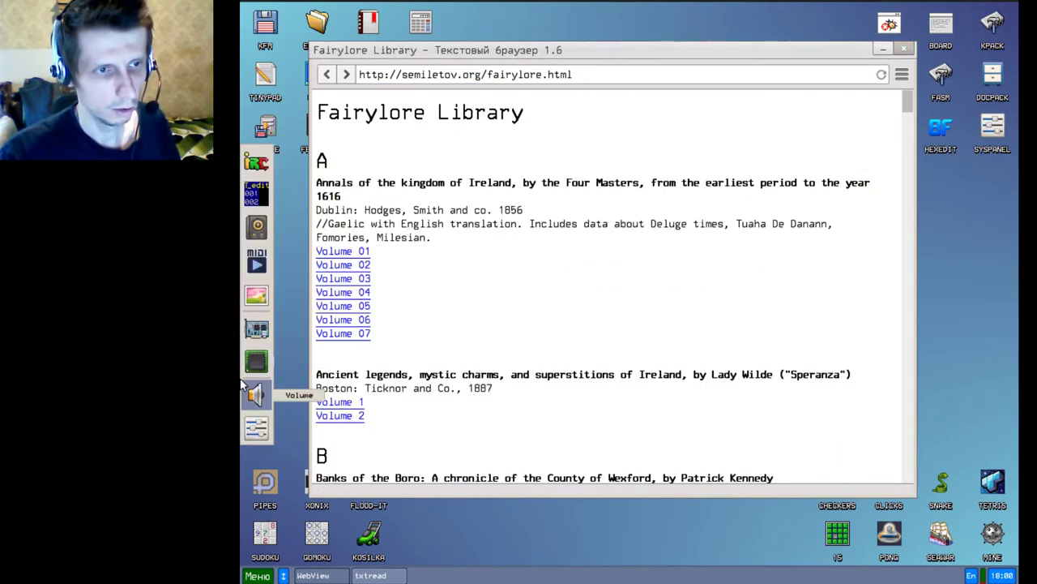
scroll(616, 179, "down", 10)
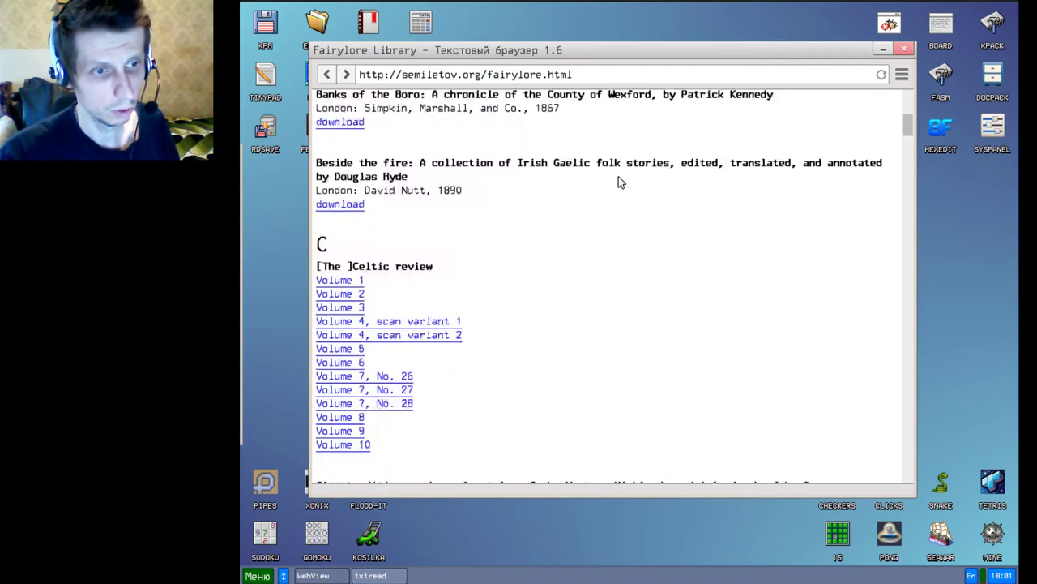
scroll(640, 196, "up", 10)
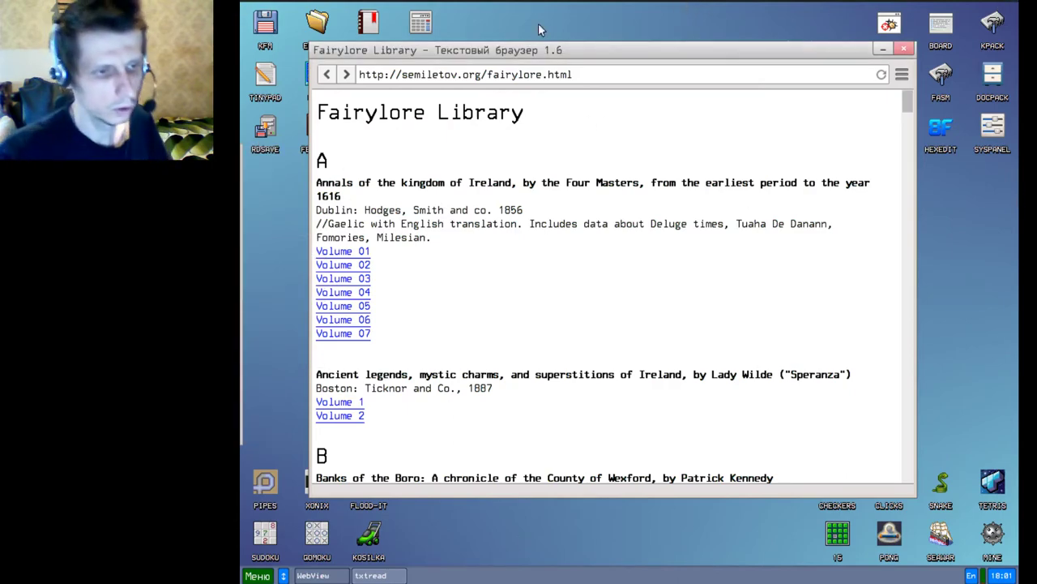
left_click_drag(572, 44, 571, 44)
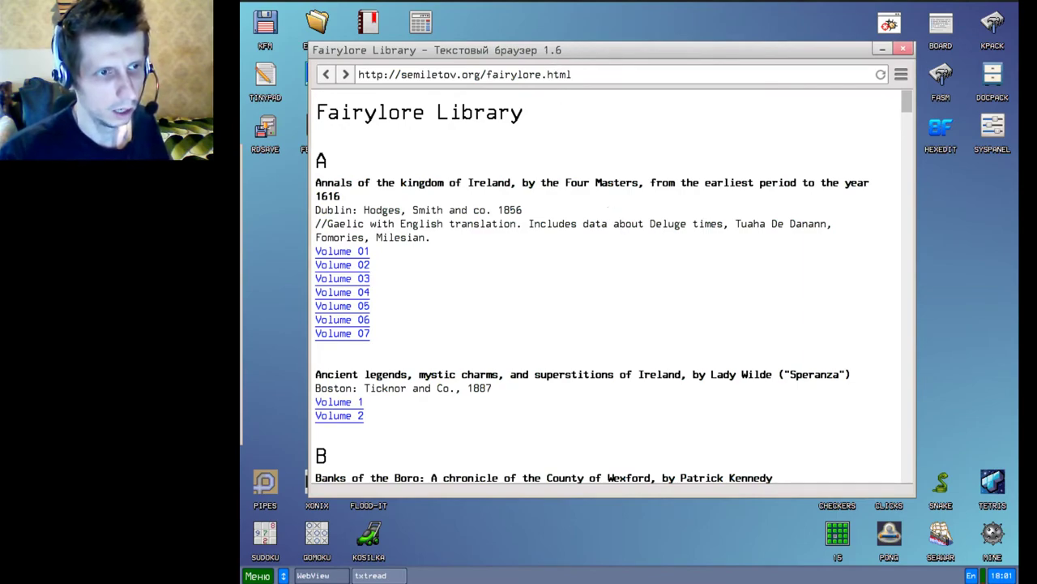
right_click(494, 153)
left_click(585, 146)
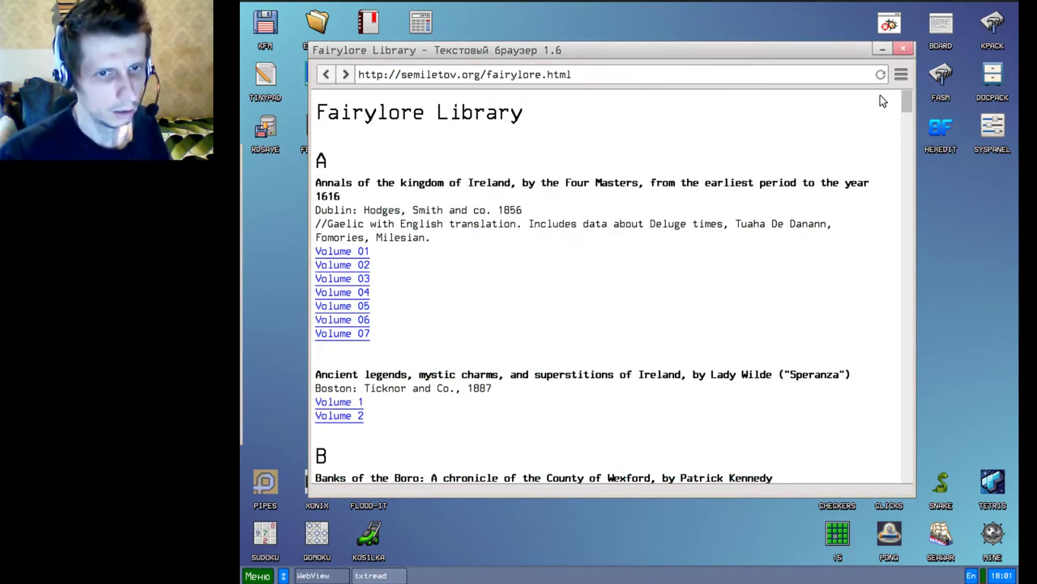
left_click(899, 76)
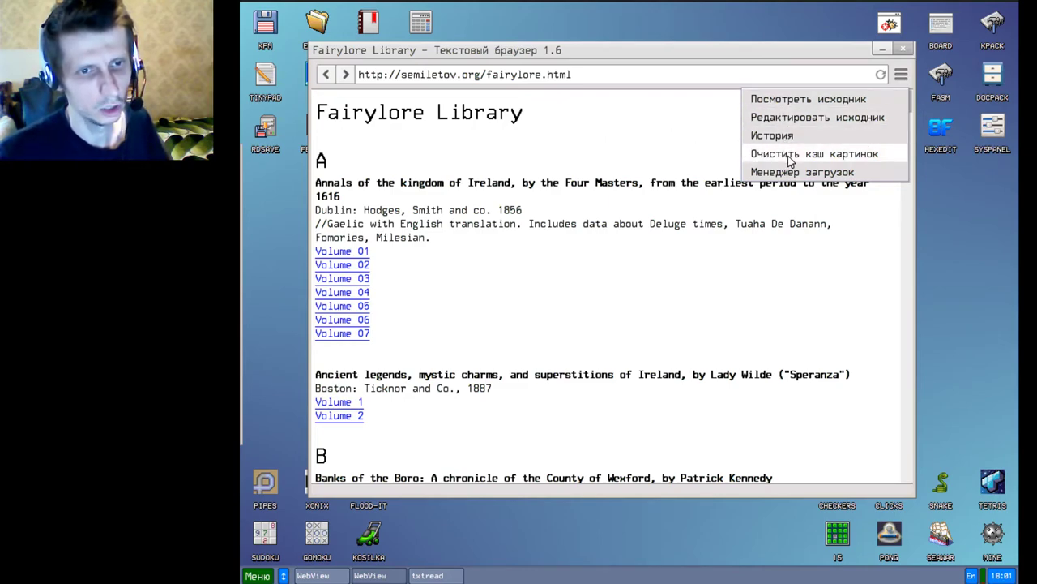
left_click(466, 55)
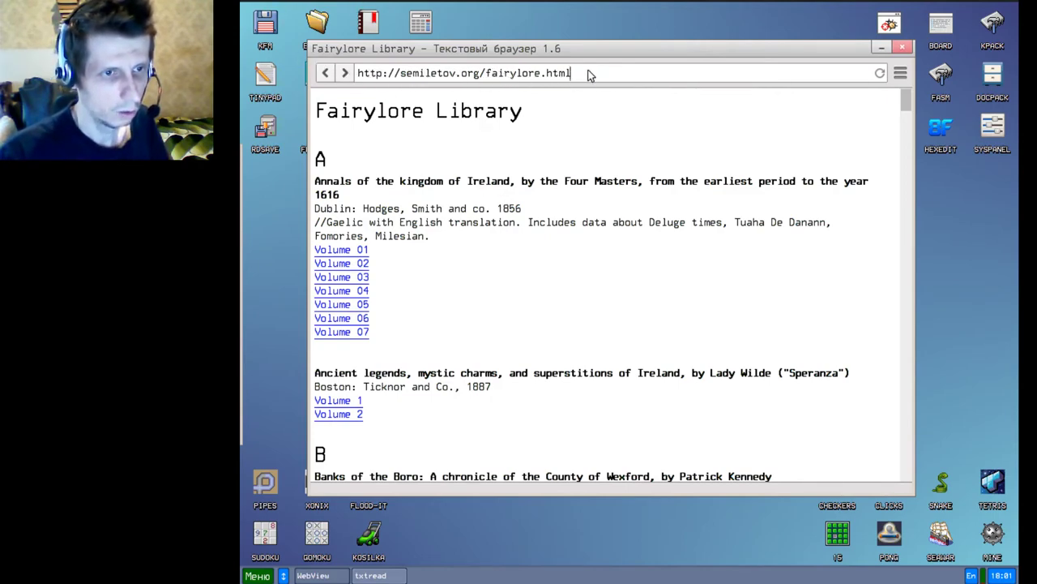
left_click_drag(590, 74, 400, 74)
type("g")
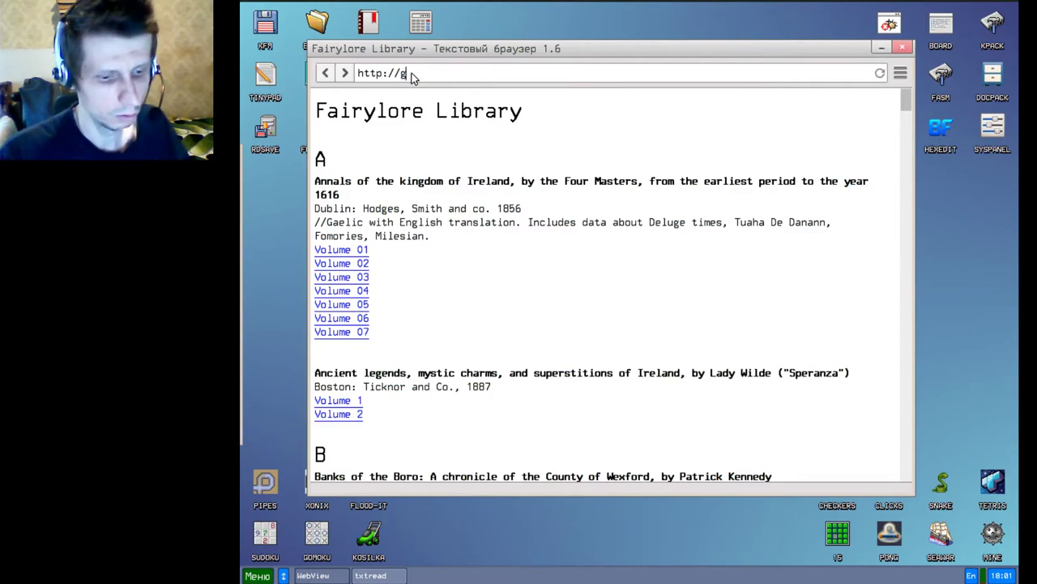
type("oogl")
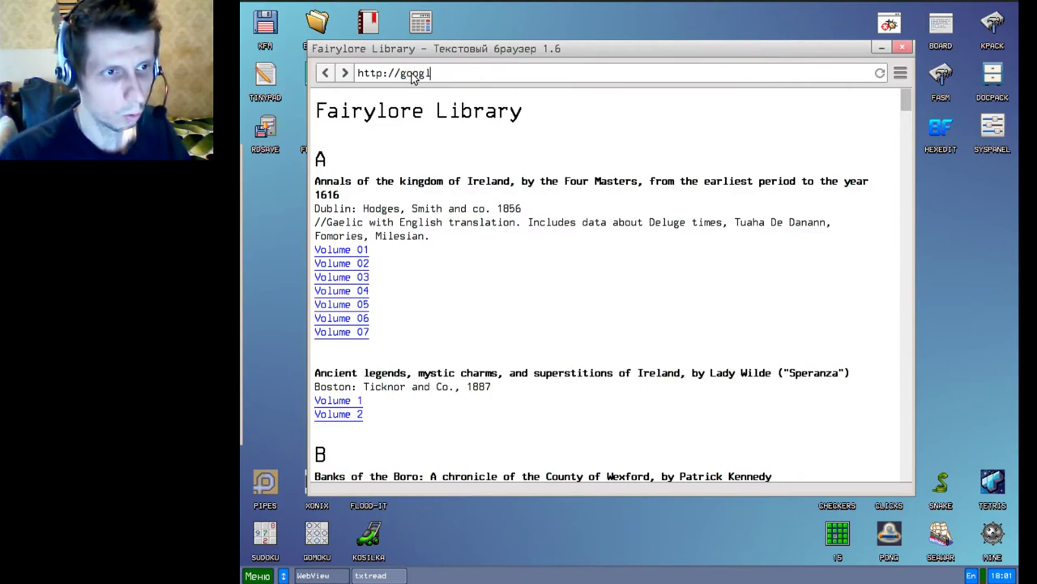
type(";e.com")
key("Return")
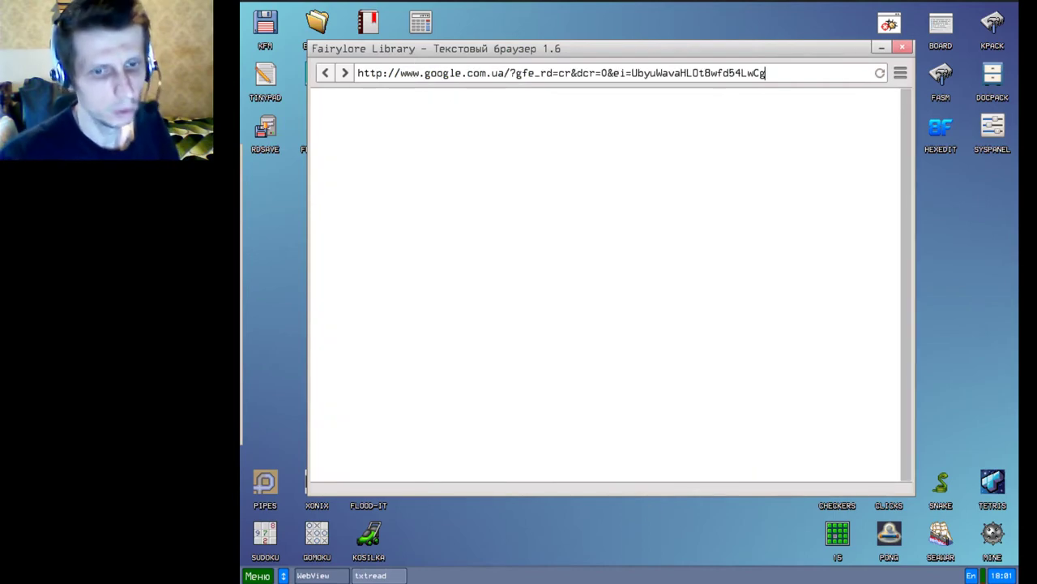
left_click(906, 49)
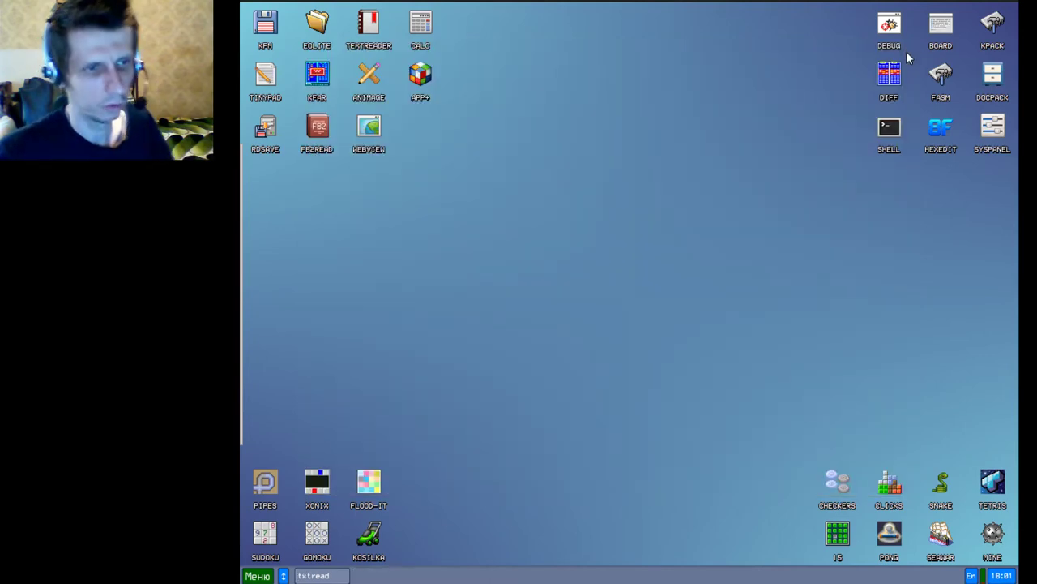
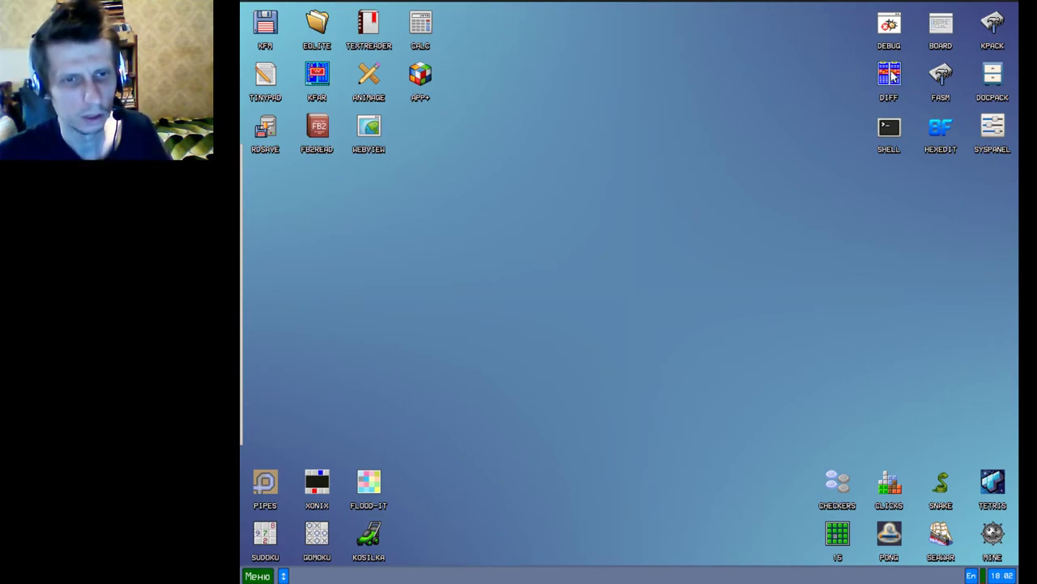
Step: Open the Kolibri Debugger from the desktop, look at it and close both of its windows
double_click(889, 28)
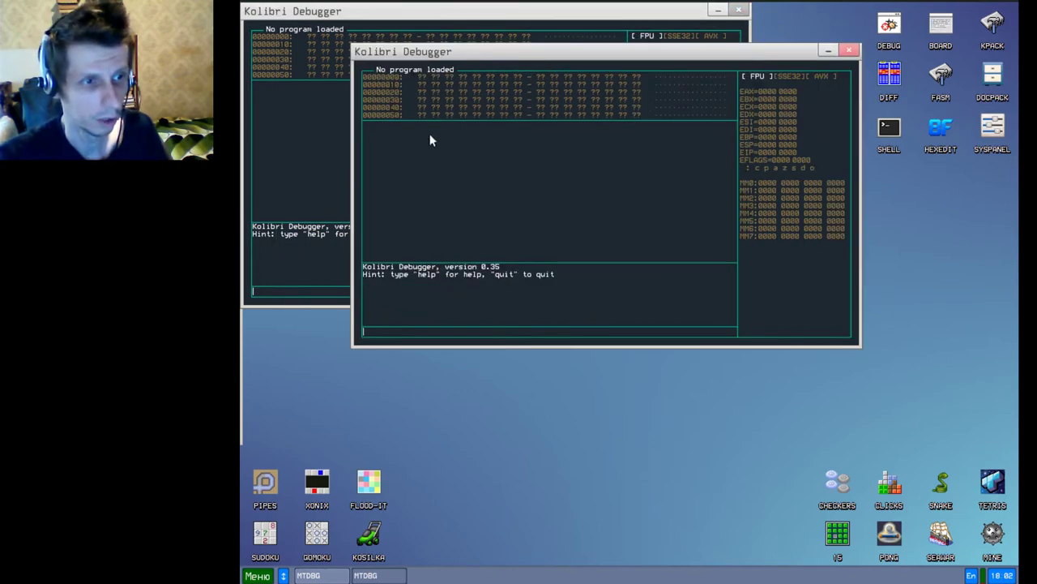
left_click(739, 10)
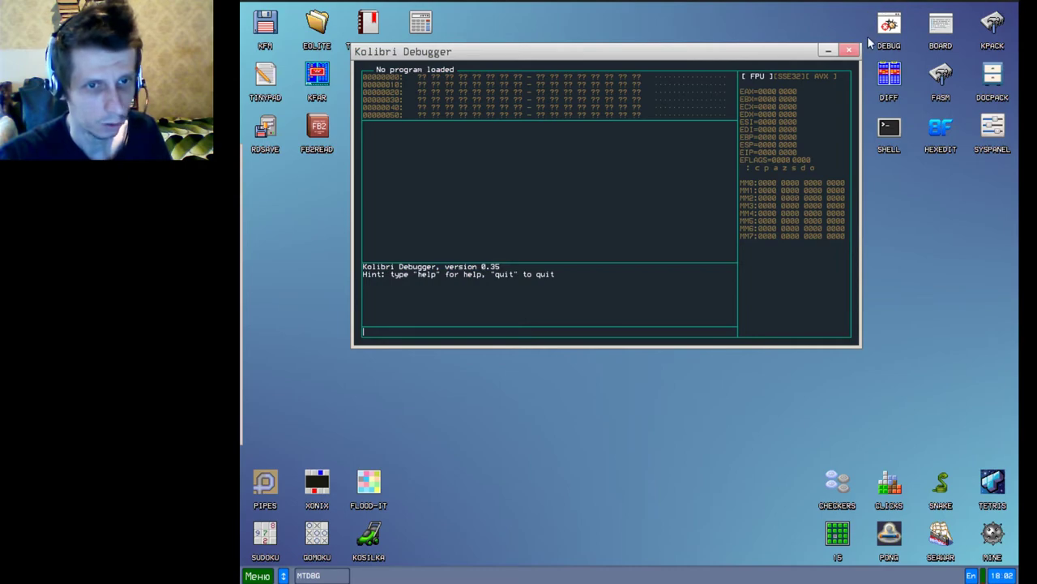
left_click(848, 50)
Step: View the debug and message board and the KPack compressor, closing each one
left_click(949, 33)
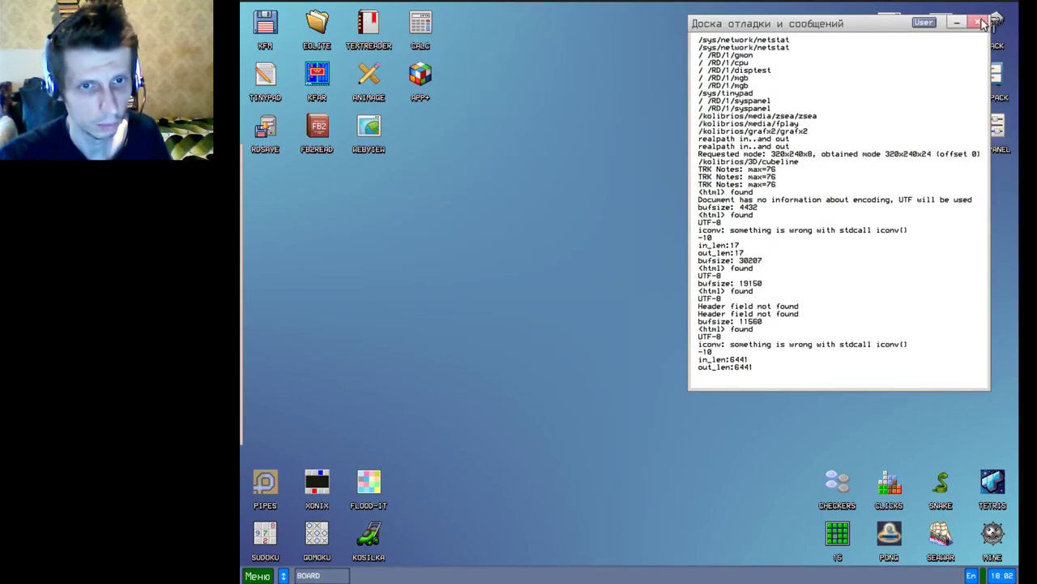
left_click(977, 21)
left_click(996, 22)
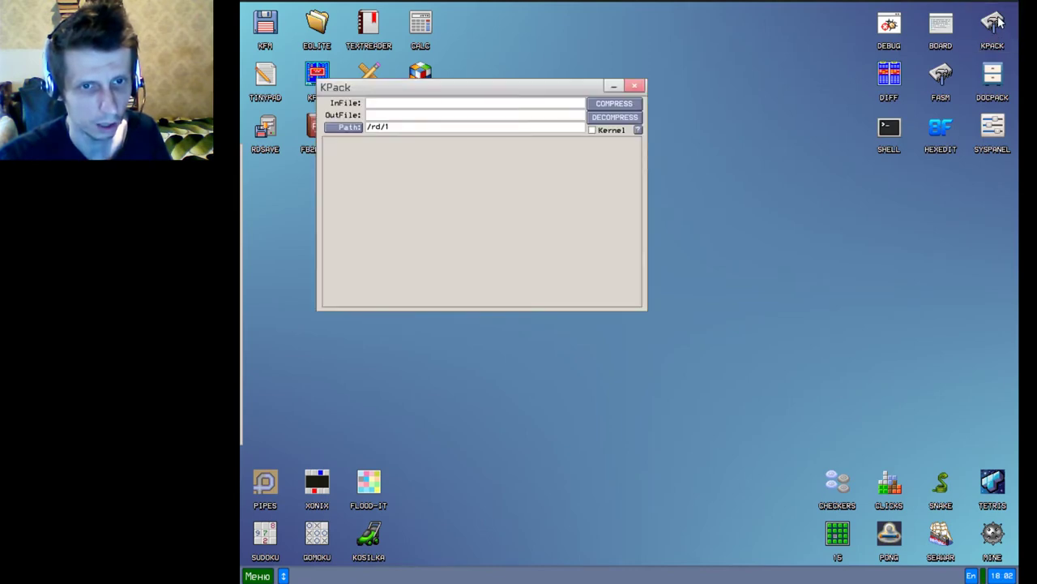
left_click(637, 86)
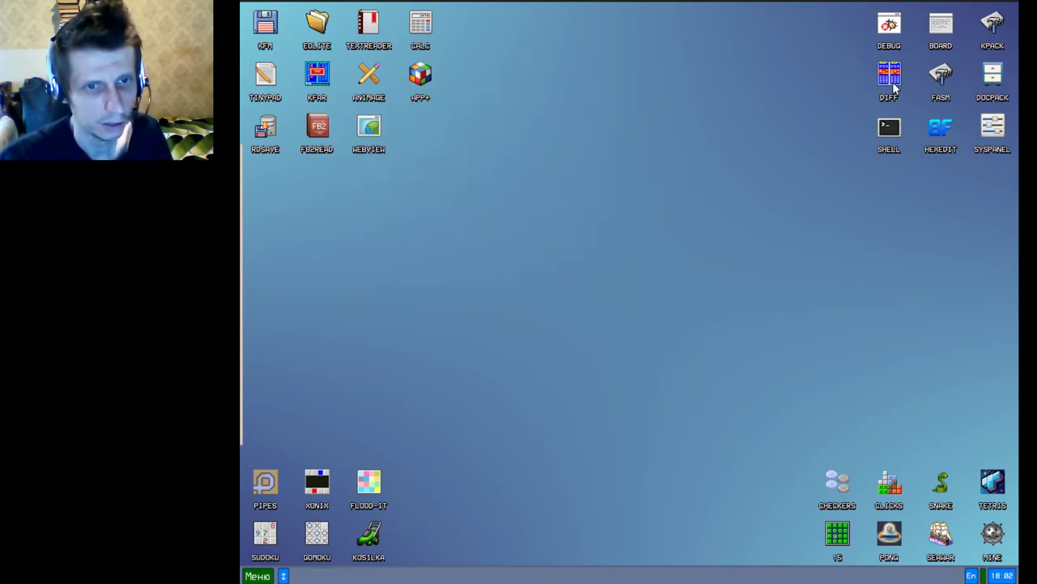
Step: Open the Diff text comparison tool and close its windows without comparing files
double_click(890, 78)
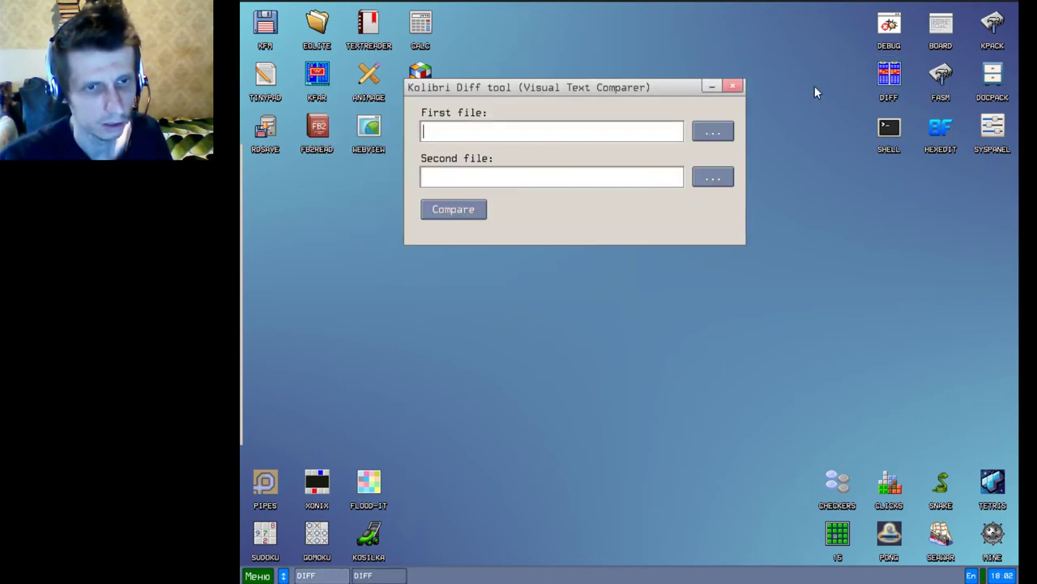
left_click(732, 86)
left_click(732, 87)
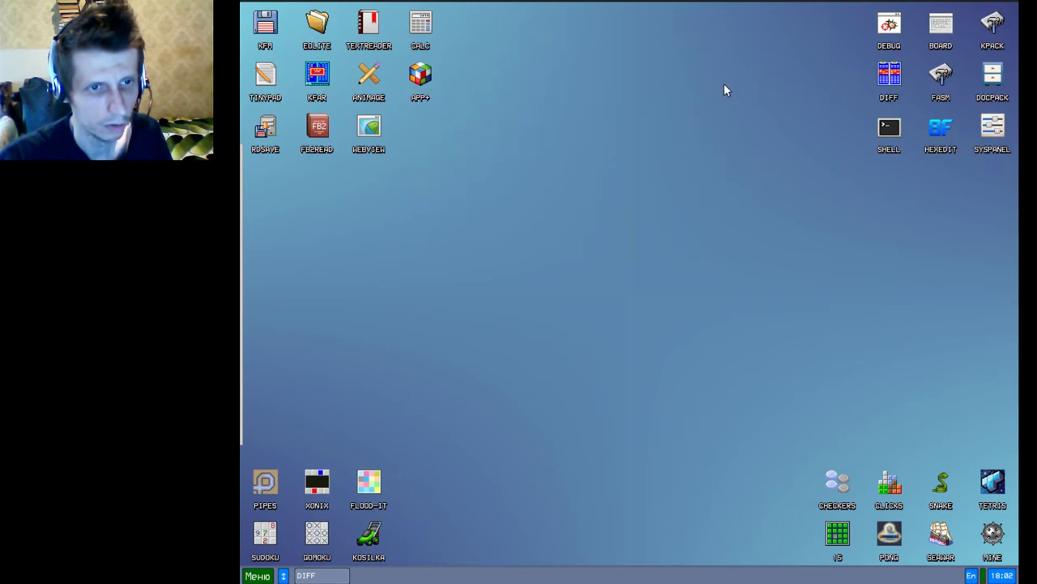
Step: Open the flat assembler, shift its window slightly on the desktop and close it without compiling
left_click(944, 79)
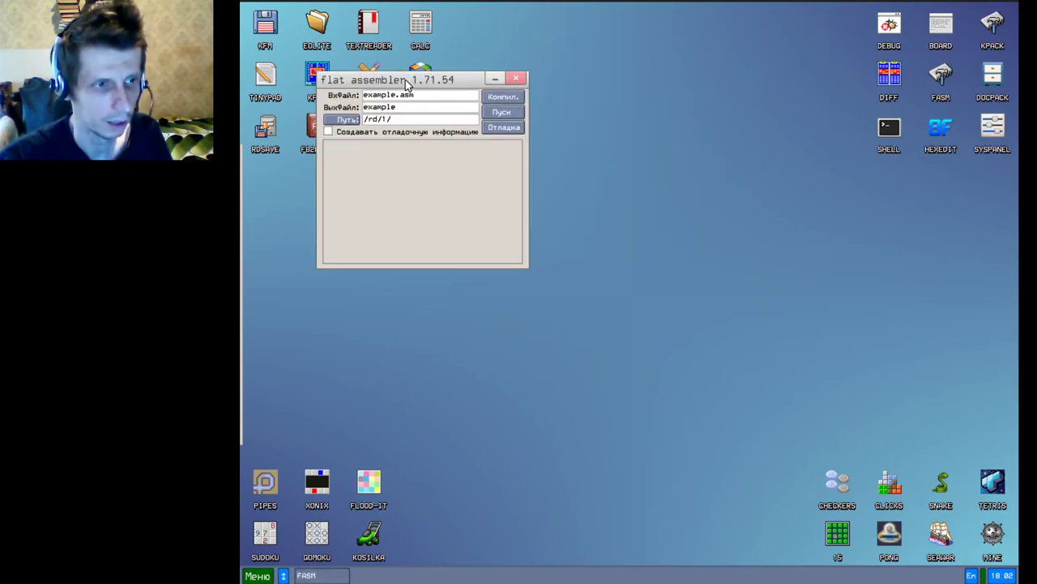
left_click_drag(405, 81, 437, 98)
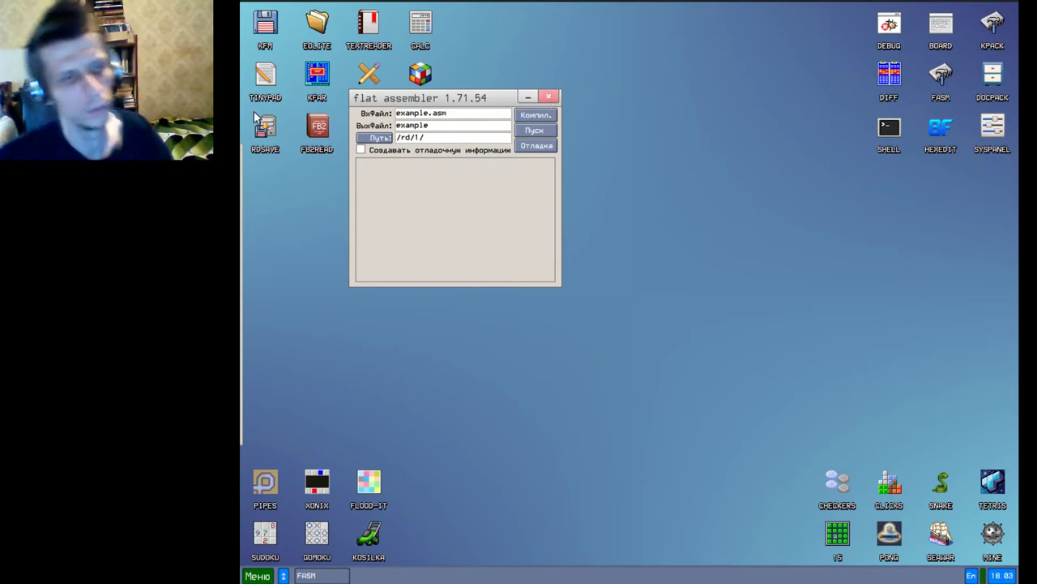
left_click_drag(469, 99, 469, 98)
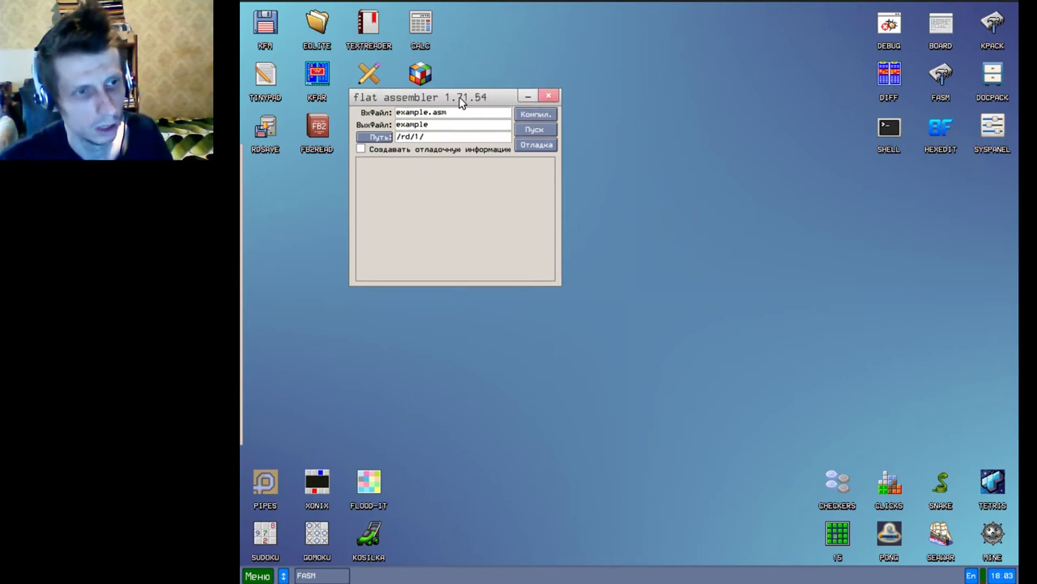
left_click(553, 98)
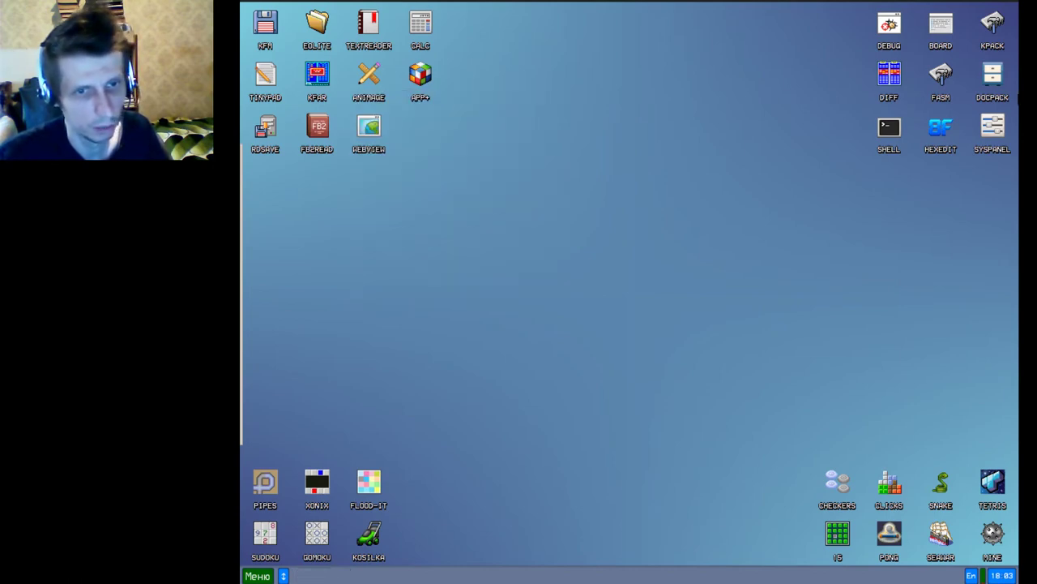
Step: Open Doc Pack and view its GNU and README documents, closing each document
double_click(991, 77)
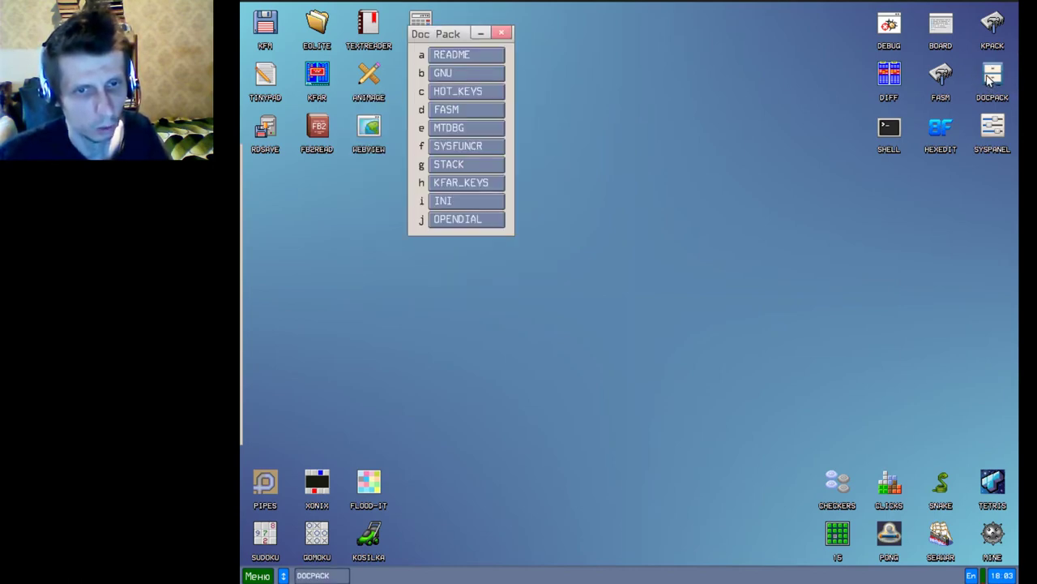
left_click(457, 70)
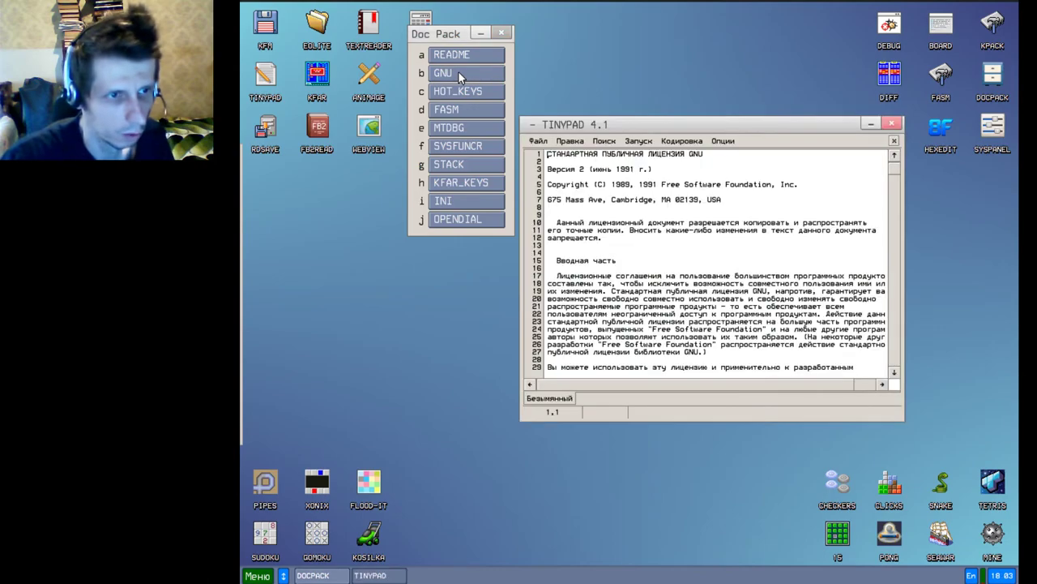
left_click(892, 123)
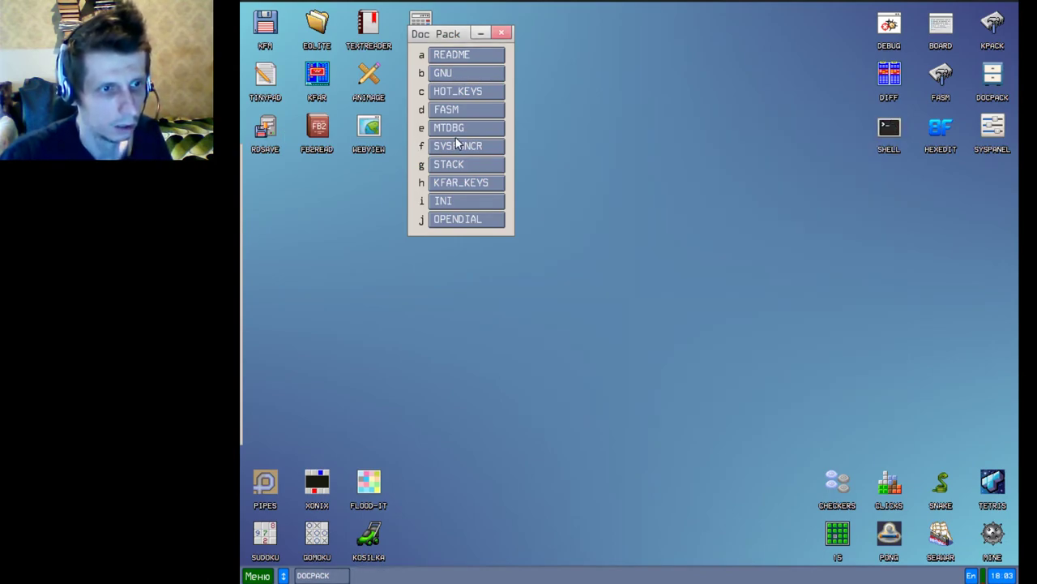
left_click(443, 57)
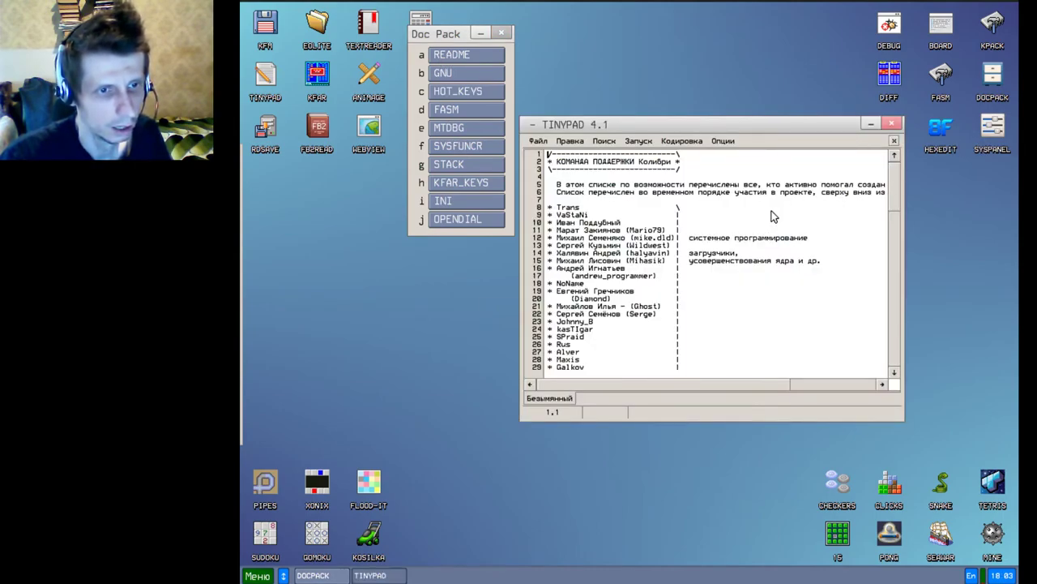
scroll(773, 231, "down", 10)
left_click(892, 124)
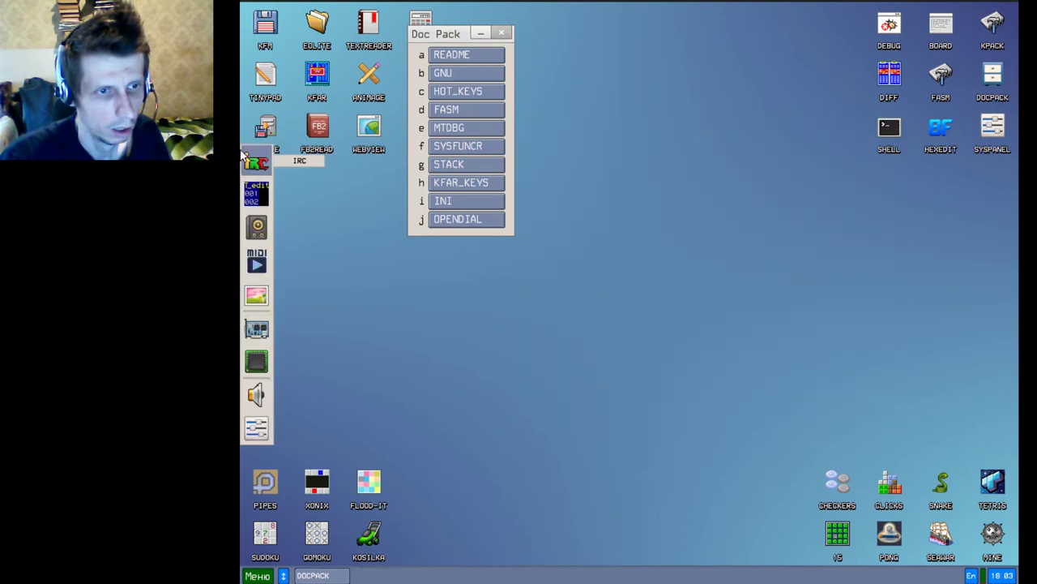
Step: Open the SYSFUNCR document from Doc Pack and switch the text editor to the large font
left_click(444, 147)
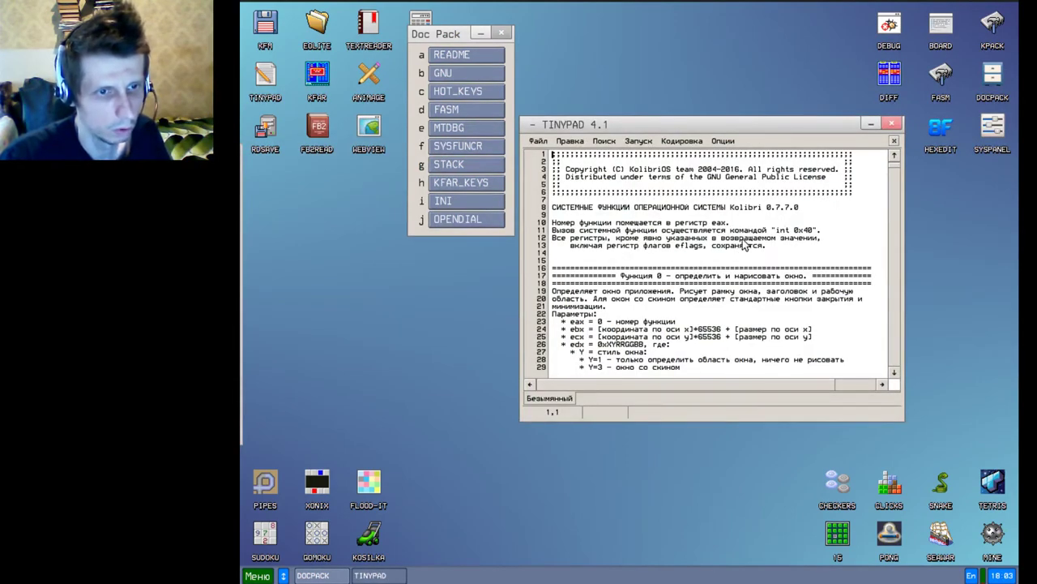
scroll(739, 250, "down", 4)
scroll(739, 249, "up", 4)
left_click(681, 141)
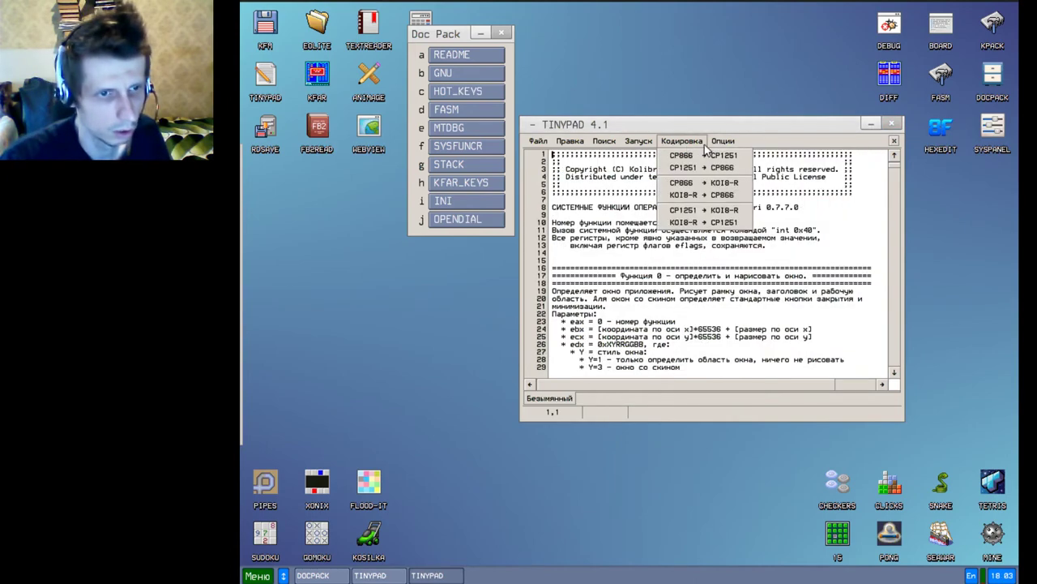
left_click(722, 141)
left_click(743, 158)
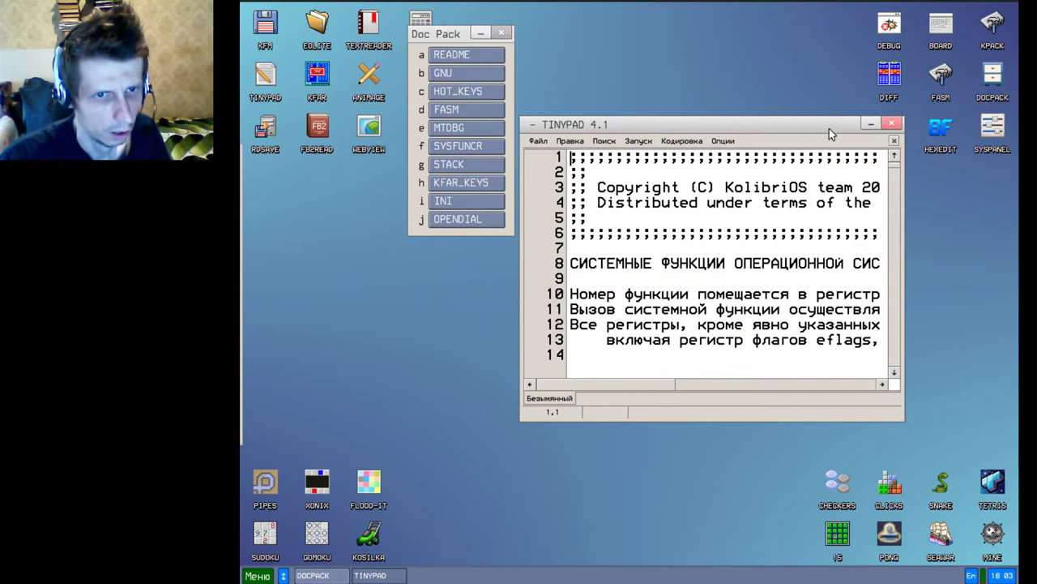
Step: Move the text editor window over Doc Pack and enlarge it to fit longer lines
left_click_drag(829, 128, 623, 126)
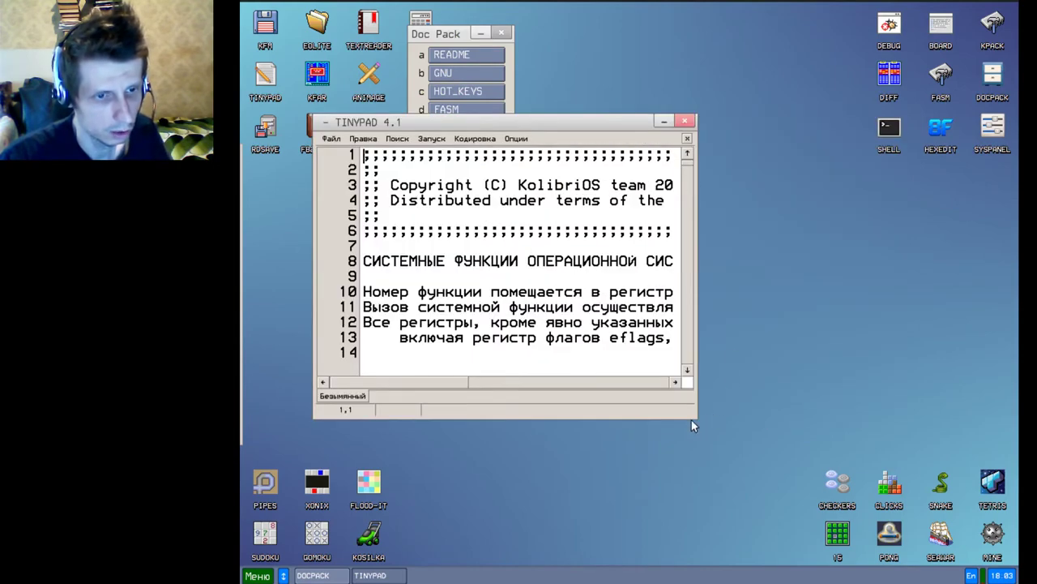
left_click_drag(695, 417, 933, 510)
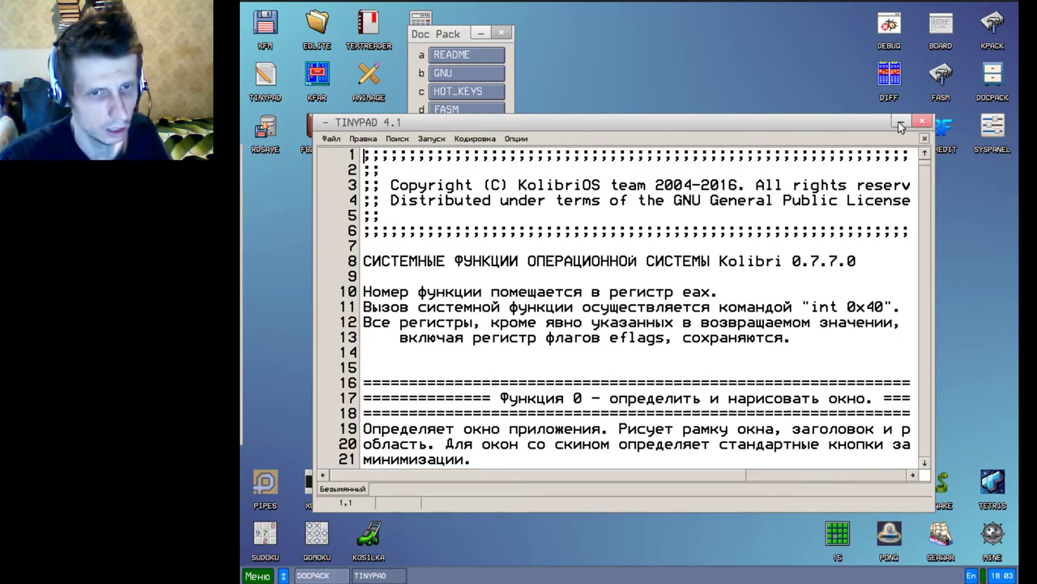
mouse_move(927, 159)
left_mouse_down()
mouse_move(920, 252)
mouse_move(926, 140)
left_mouse_up()
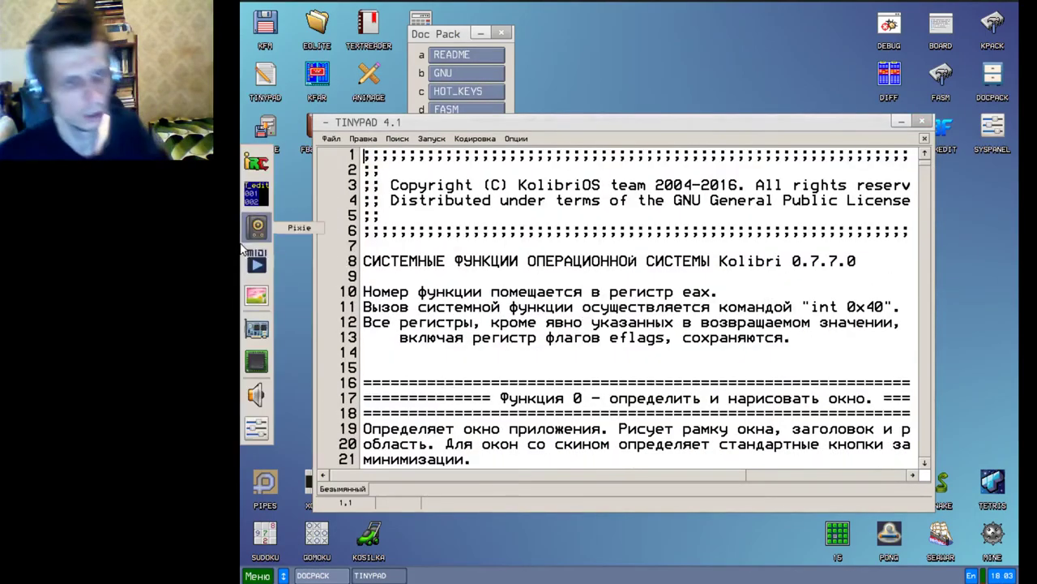
Step: Examine the system function 0 description and its parameters by moving the cursor through the document
scroll(714, 267, "down", 5)
left_click(706, 261)
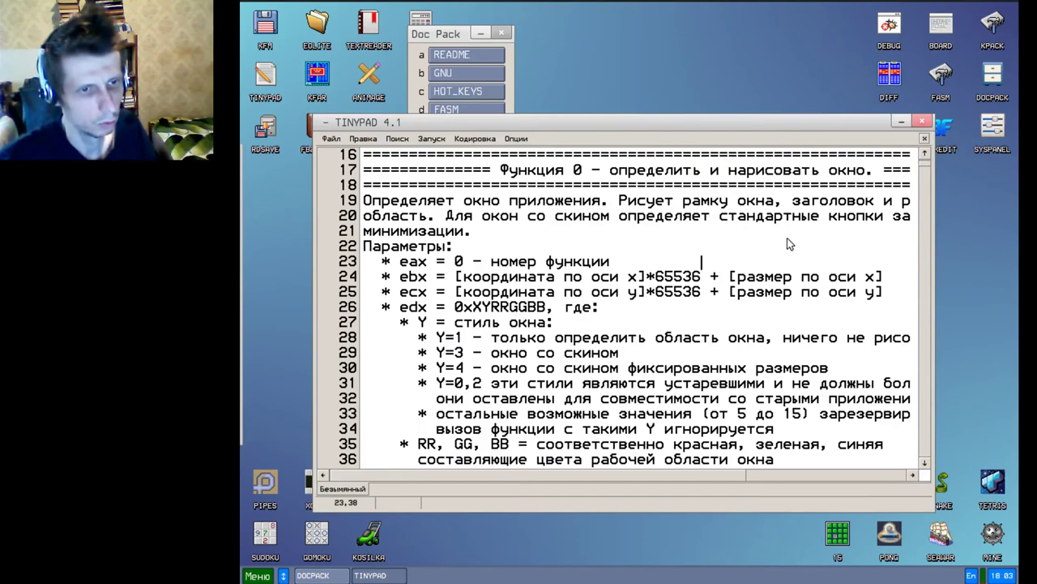
key("Page_Down")
key("Page_Up")
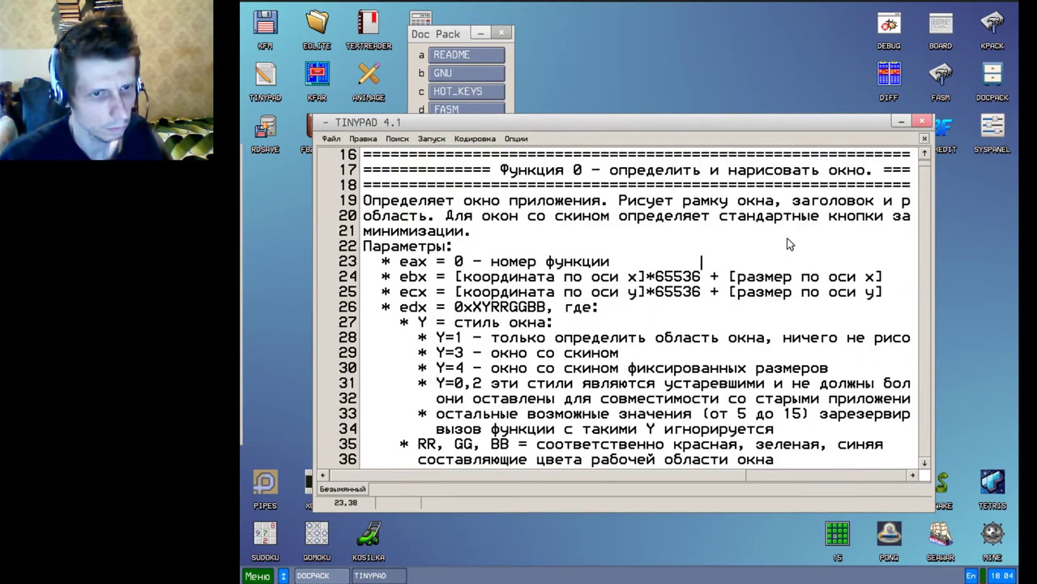
key("Down")
key("Down")
key("Down")
key("Down")
key("Left")
key("Left")
key("Left")
key("Left")
key("Left")
key("Left")
key("Up")
key("Up")
key("Up")
key("Up")
key("Up")
key("Up")
key("Up")
key("Up")
key("Up")
key("Up")
key("Up")
key("Up")
key("Up")
key("Up")
key("Up")
key("Up")
key("Up")
key("Left")
key("Left")
key("Left")
key("Left")
key("Left")
key("Left")
key("Left")
key("Left")
key("Left")
key("Left")
key("Left")
key("Left")
key("Left")
key("Left")
key("Left")
key("Left")
key("Left")
key("Left")
key("Left")
key("Left")
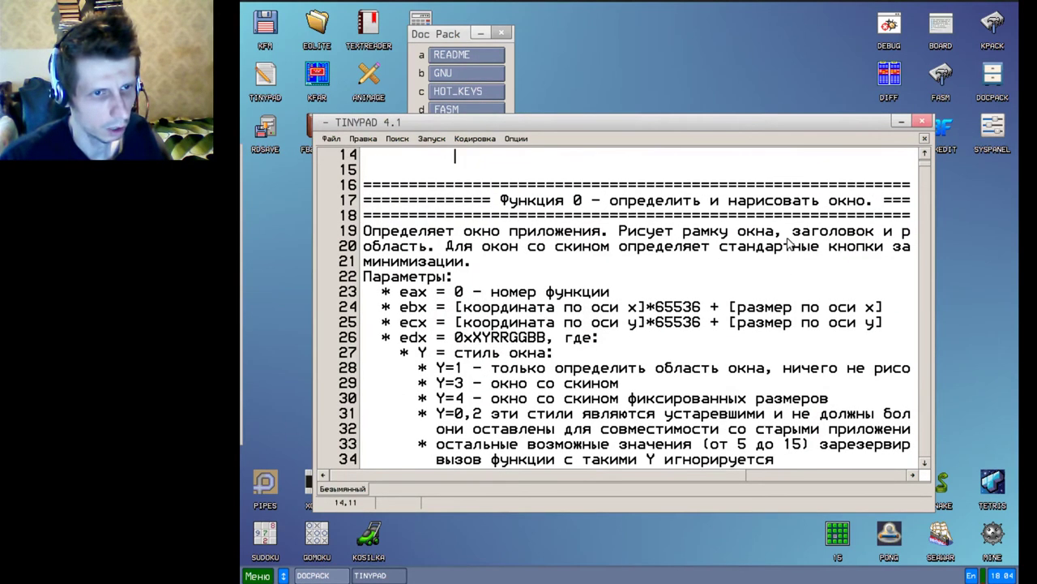
key("Down")
key("Down")
key("Down")
key("Down")
key("Down")
key("Down")
key("Down")
key("Down")
key("Down")
key("Down")
key("Down")
key("Down")
key("Down")
key("Down")
key("Down")
key("Down")
key("Down")
key("Down")
key("Down")
key("Down")
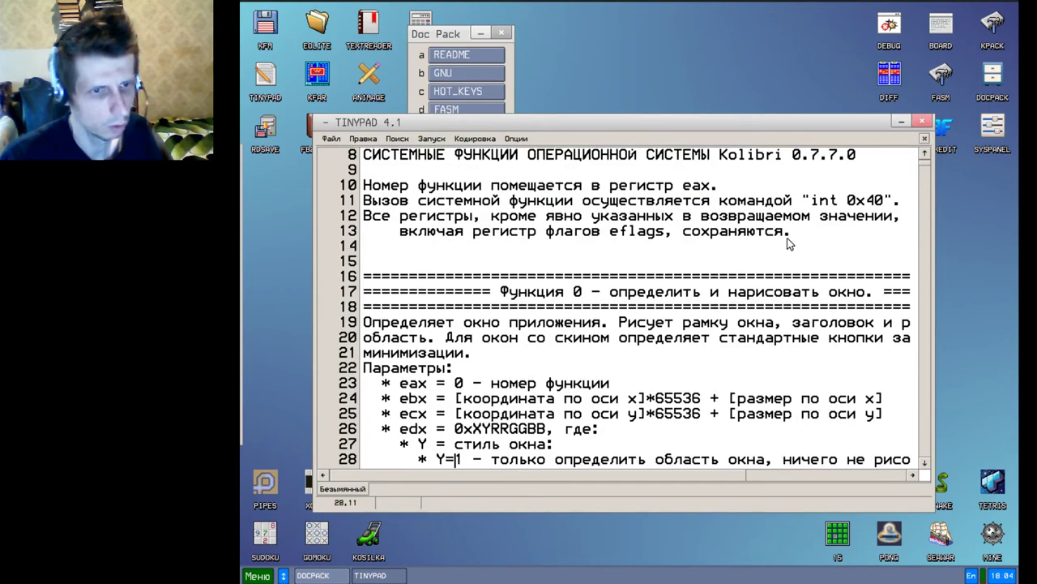
key("Down")
key("Down")
key("Down")
key("Down")
key("Down")
key("Down")
key("Down")
key("Down")
key("Down")
key("Down")
key("Down")
key("Down")
key("Down")
key("Up")
key("Up")
key("Up")
key("Up")
key("Up")
key("Up")
key("Up")
key("Up")
key("Up")
key("Up")
key("Up")
key("Up")
key("Up")
key("Up")
key("Up")
key("Up")
key("Up")
key("Up")
key("Up")
key("Up")
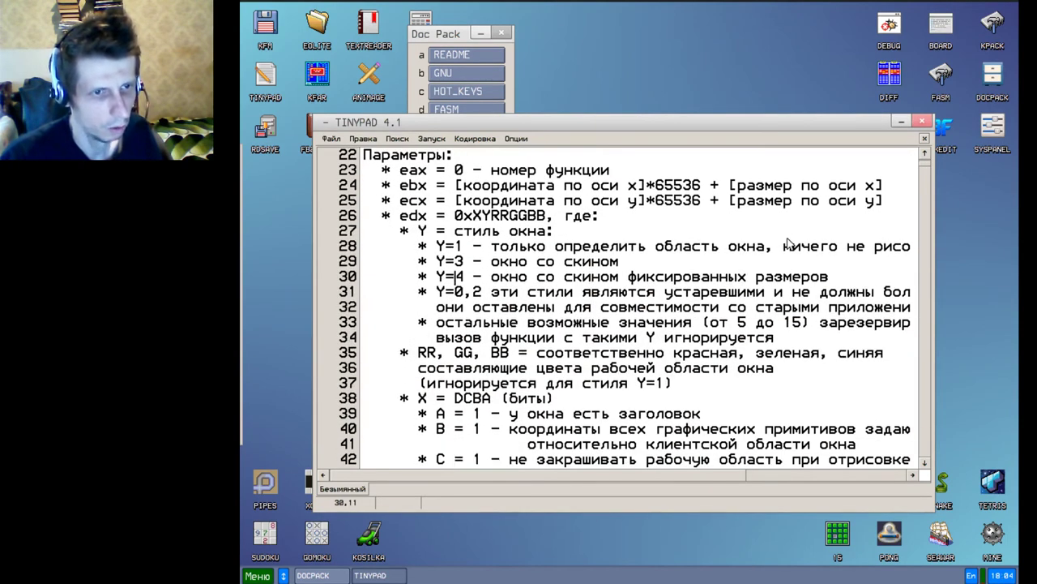
Step: Select the number 65536 in the ebx parameter line of function 0
key("Down")
key("Down")
key("Down")
key("Right")
key("Right")
key("Right")
key("Right")
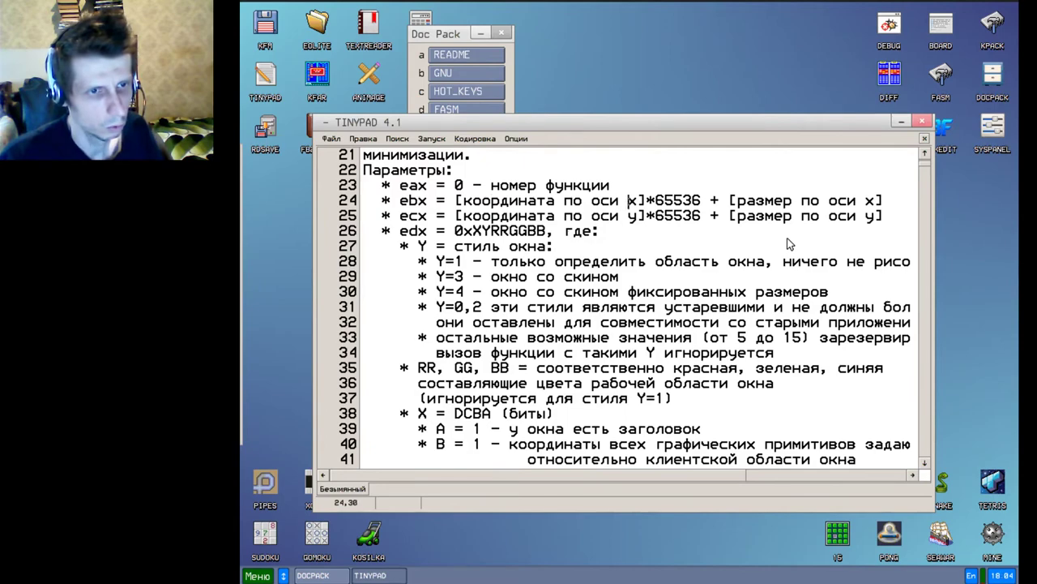
key("Left")
key("Left")
key("Right")
key("Right")
key("Right")
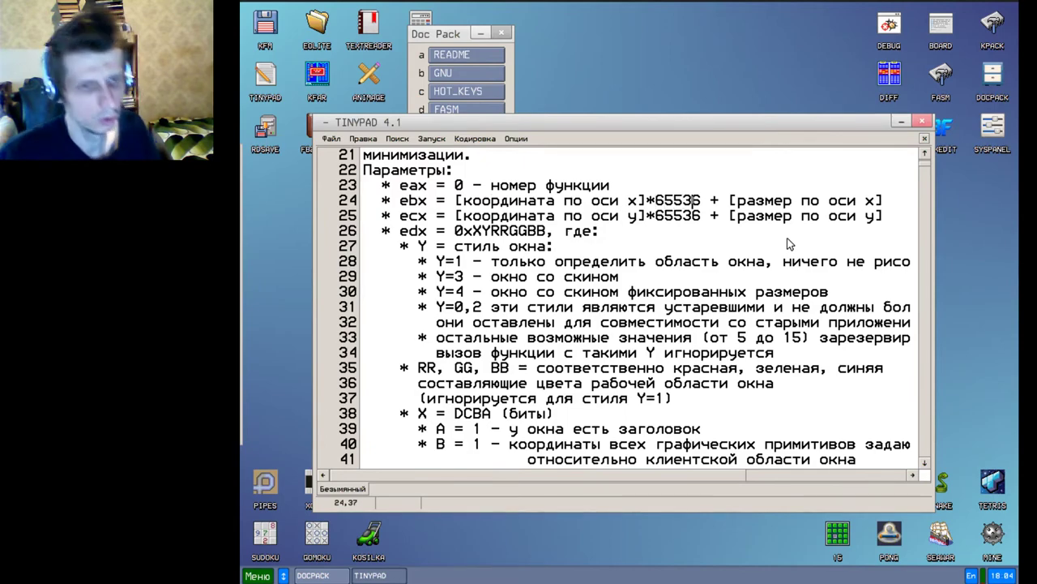
key("Right")
key("Right")
key("Left")
key("shift+Left")
key("shift+Left")
key("shift+Left")
key("shift+Left")
key("shift+Left")
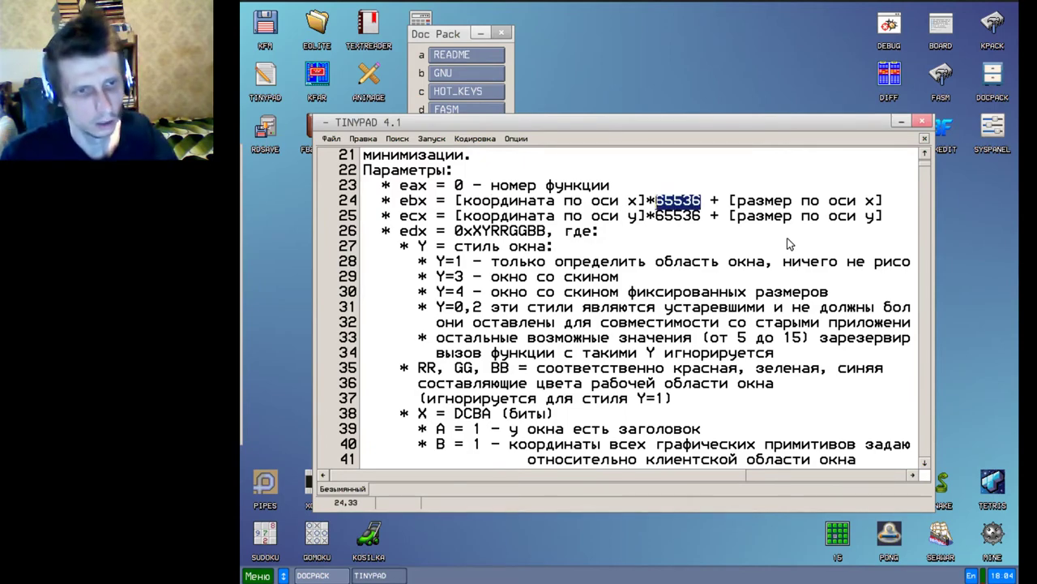
Step: Examine the ebx parameter line of function 0 by moving the cursor through the x coordinate term and the multiplier 65536
key("Left")
key("Left")
key("Left")
key("Left")
key("Left")
key("Left")
key("Left")
key("Left")
key("Left")
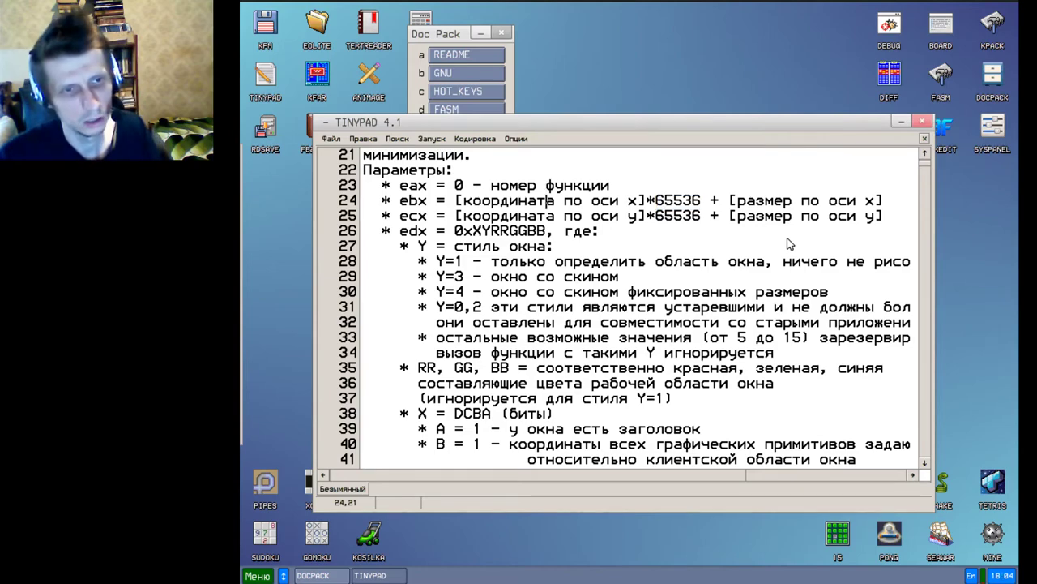
key("Right")
key("Right")
key("Right")
key("Right")
key("Right")
key("Right")
key("Right")
key("Right")
key("Right")
key("Right")
key("Right")
key("Right")
key("Left")
key("Left")
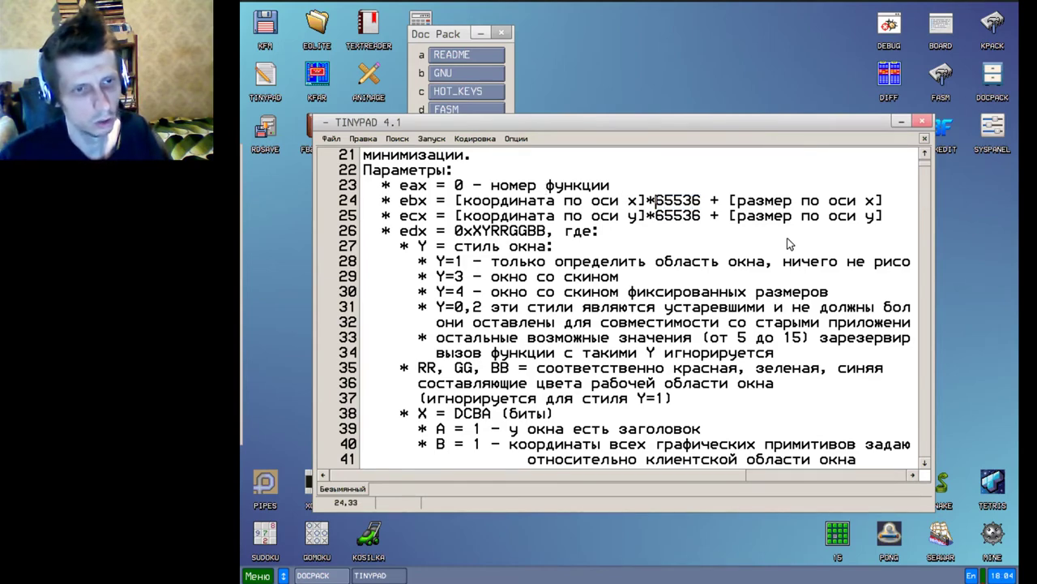
key("Right")
key("Right")
key("Left")
key("Left")
key("Left")
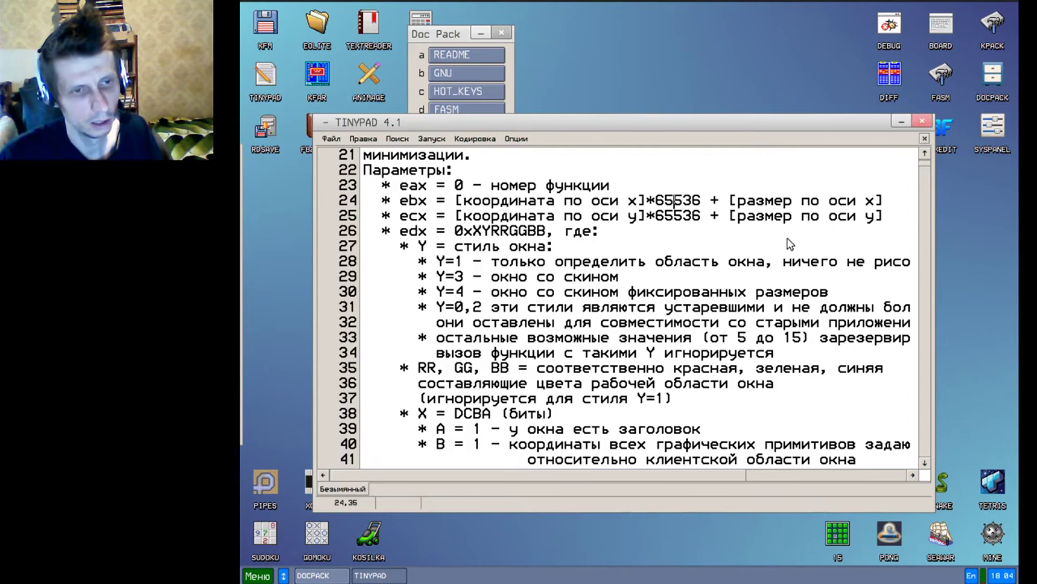
Step: Move down to the Y=3 window style line of function 0 and close the document
key("Down")
key("Down")
key("Down")
key("Down")
key("Down")
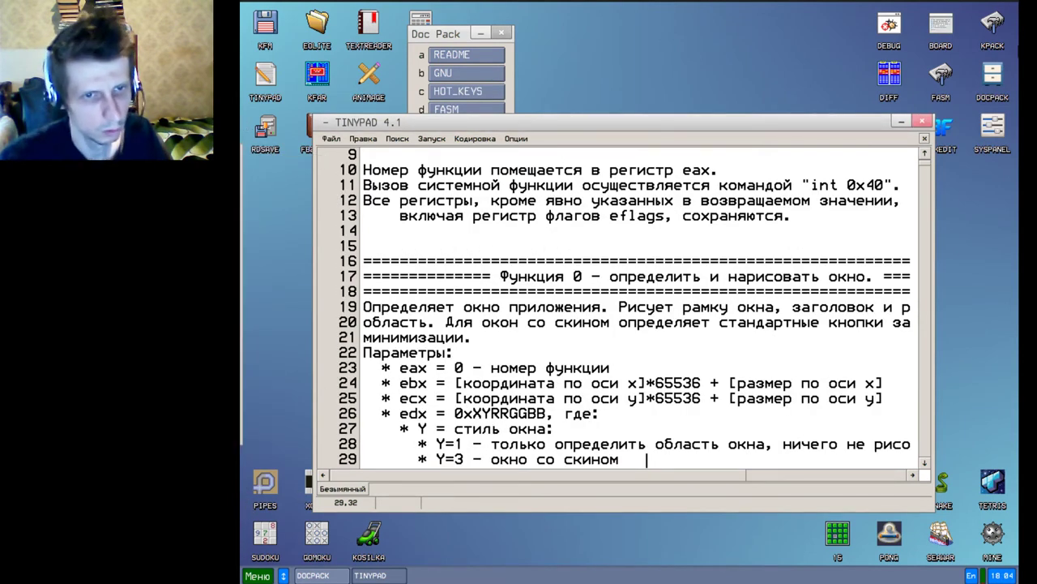
left_click(928, 120)
left_click(919, 118)
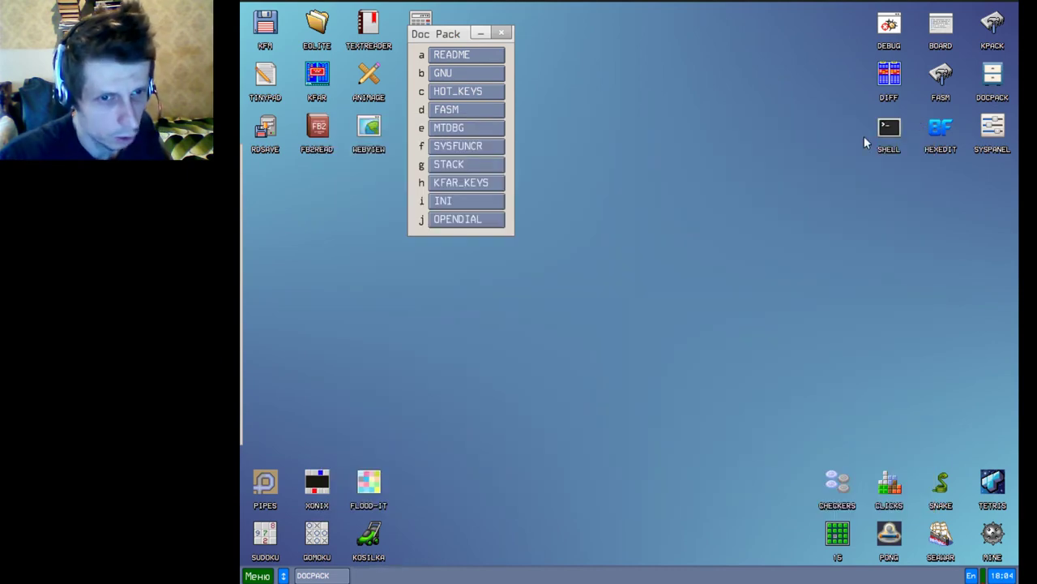
Step: Open SHELL, run the help command and look through the list of available commands
left_click(890, 128)
left_click_drag(432, 49, 555, 148)
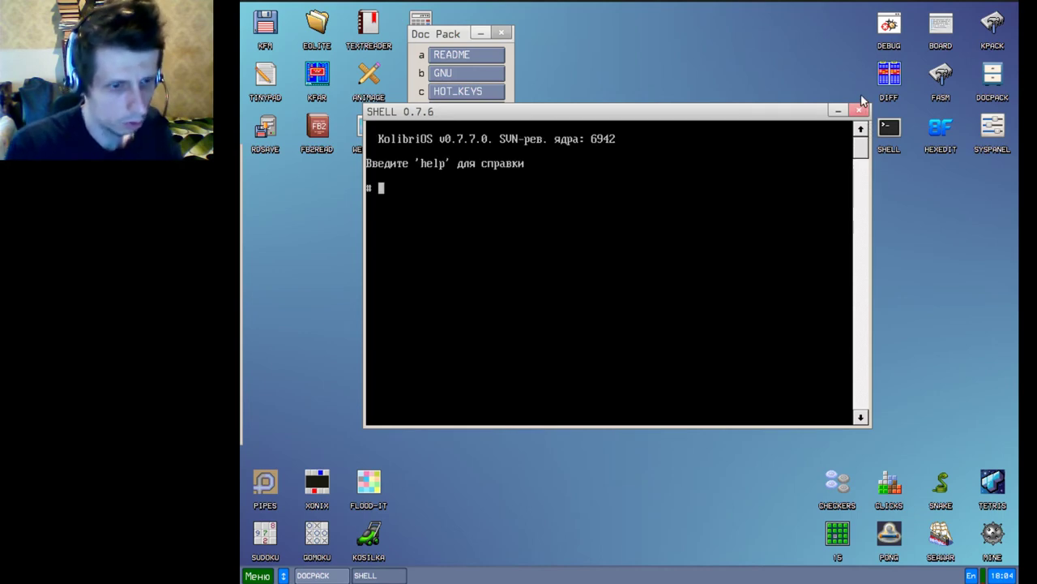
type("help")
key("Return")
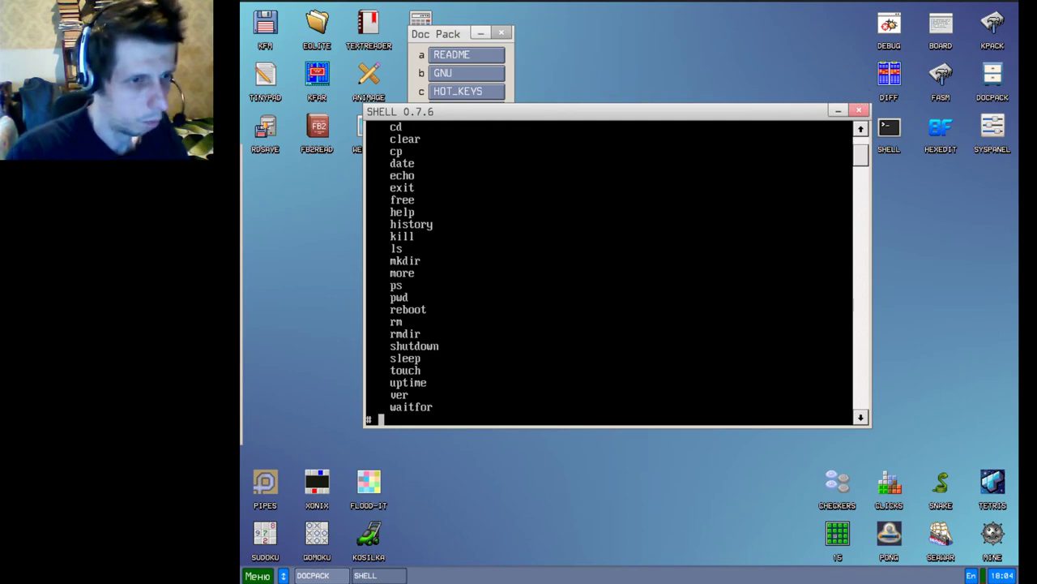
scroll(533, 547, "up", 2)
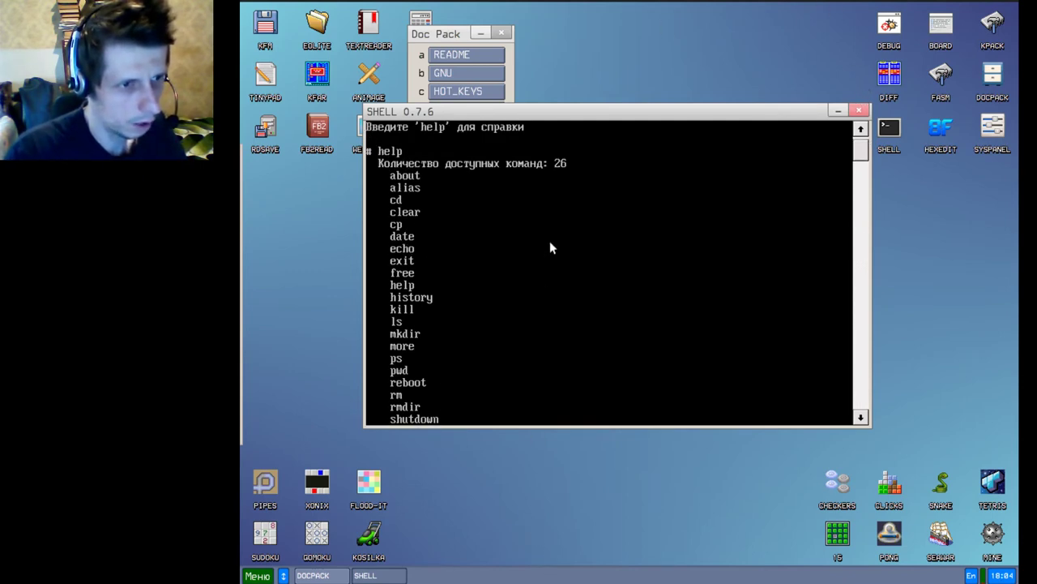
scroll(549, 246, "down", 3)
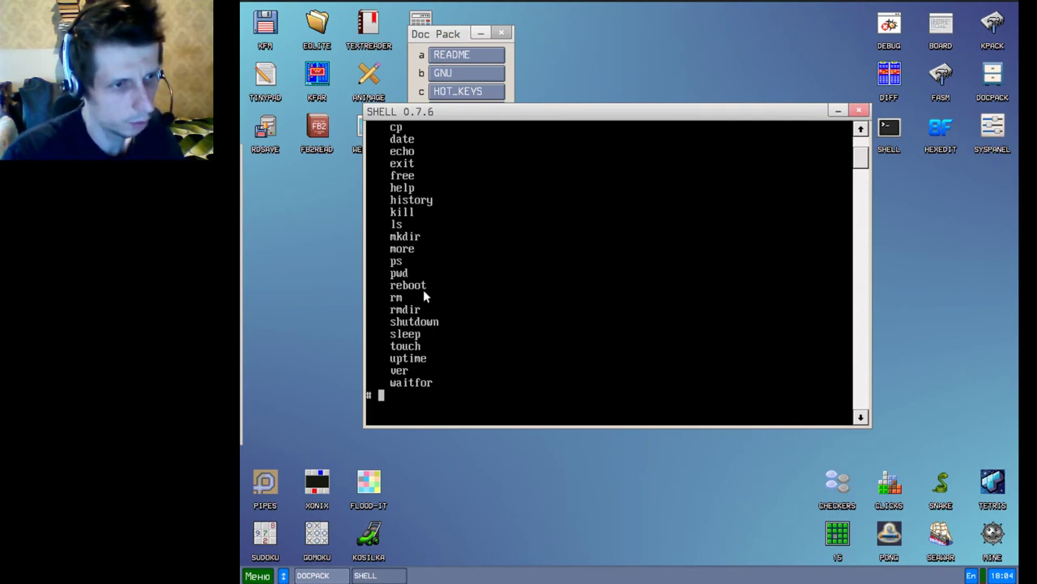
Step: List the current directory with ls, shift the shell window slightly lower and close it
type("q")
key("BackSpace")
type("ls")
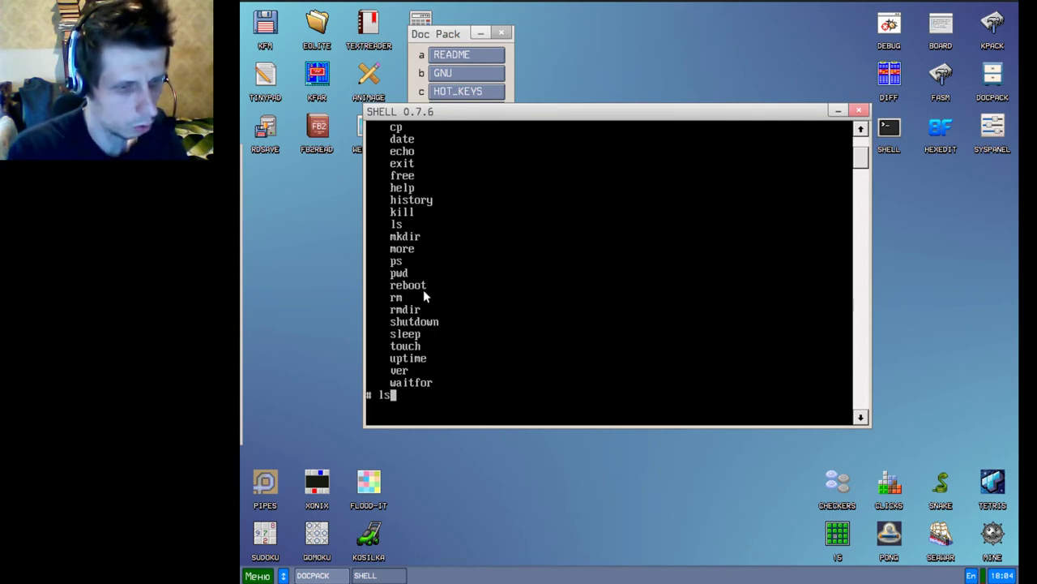
key("Return")
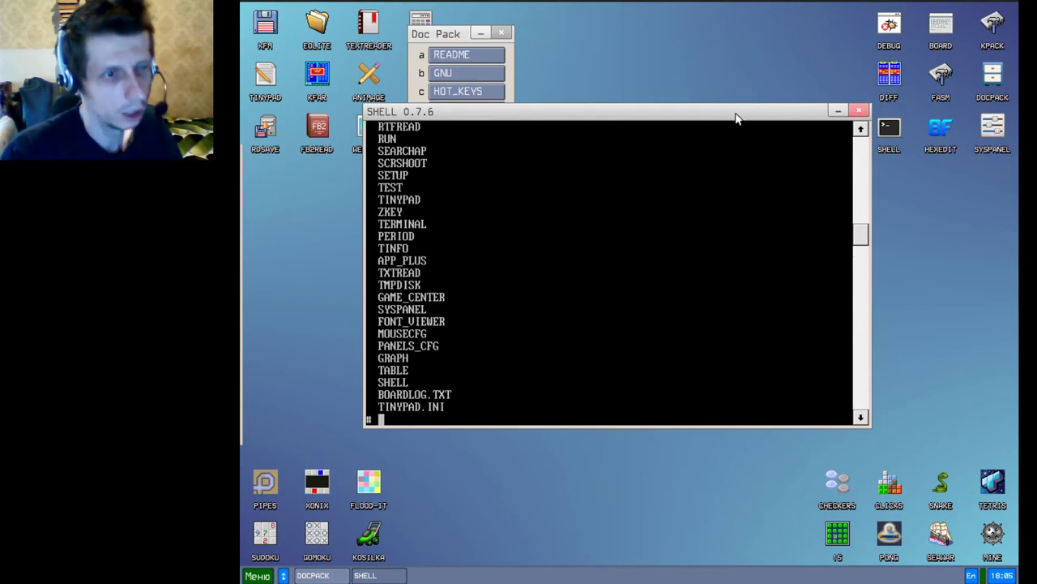
left_click_drag(736, 118, 742, 164)
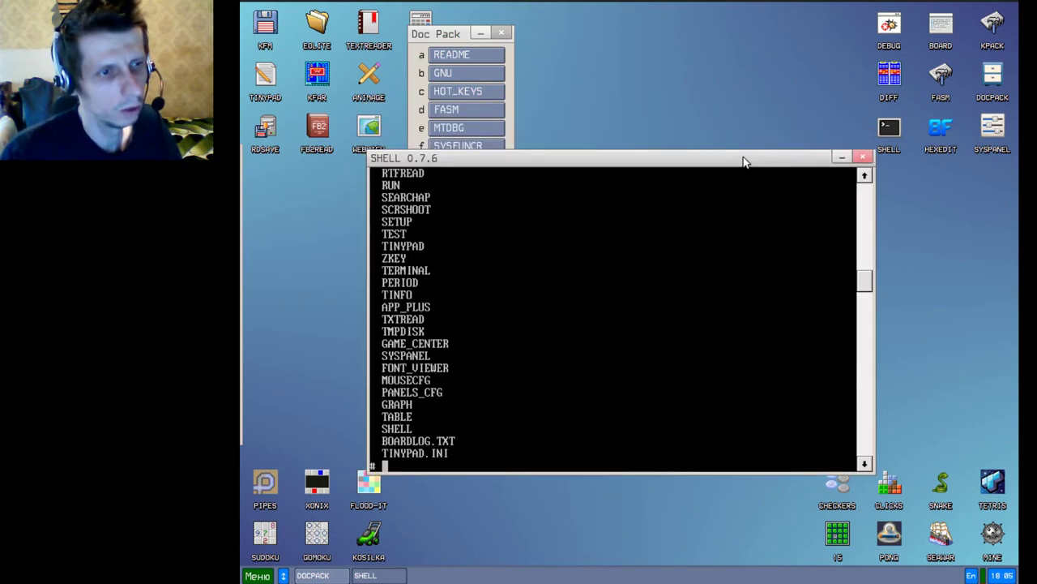
left_click(864, 157)
double_click(932, 137)
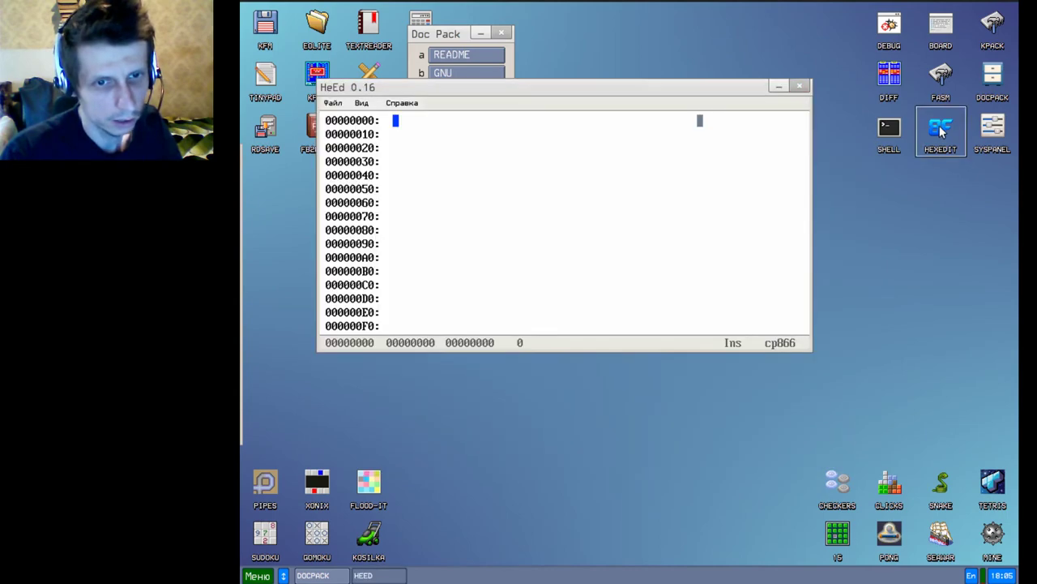
left_click(332, 103)
left_click(347, 119)
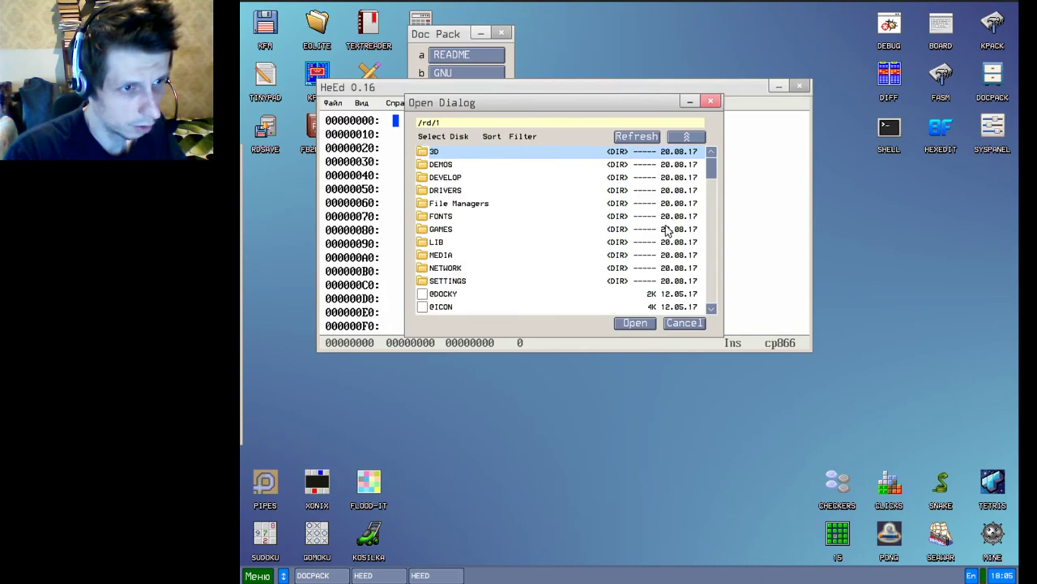
double_click(438, 297)
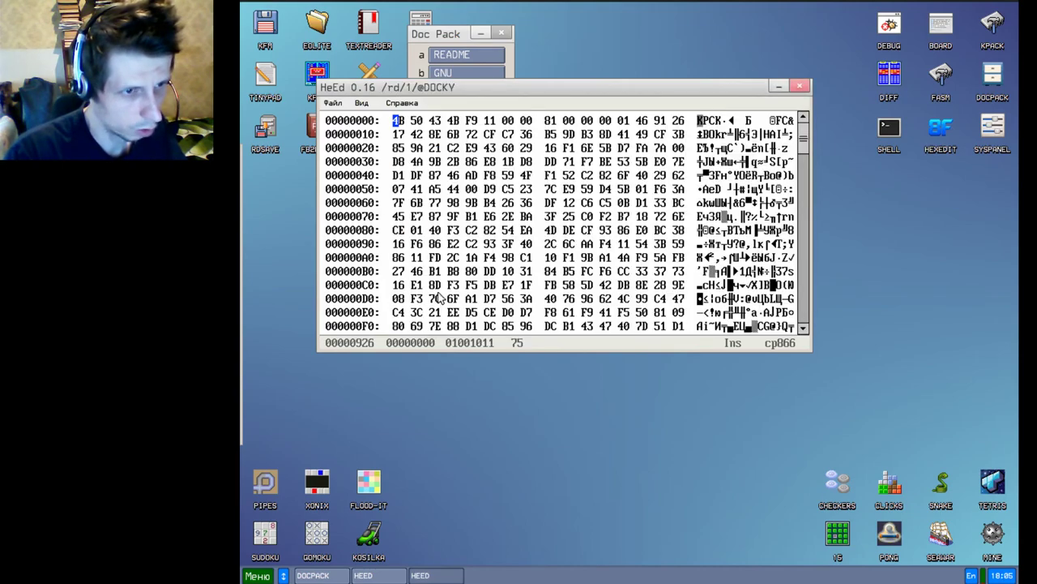
Step: View the hex editor's shortcut help, and close the help, both hex editor windows and Doc Pack
left_click(401, 104)
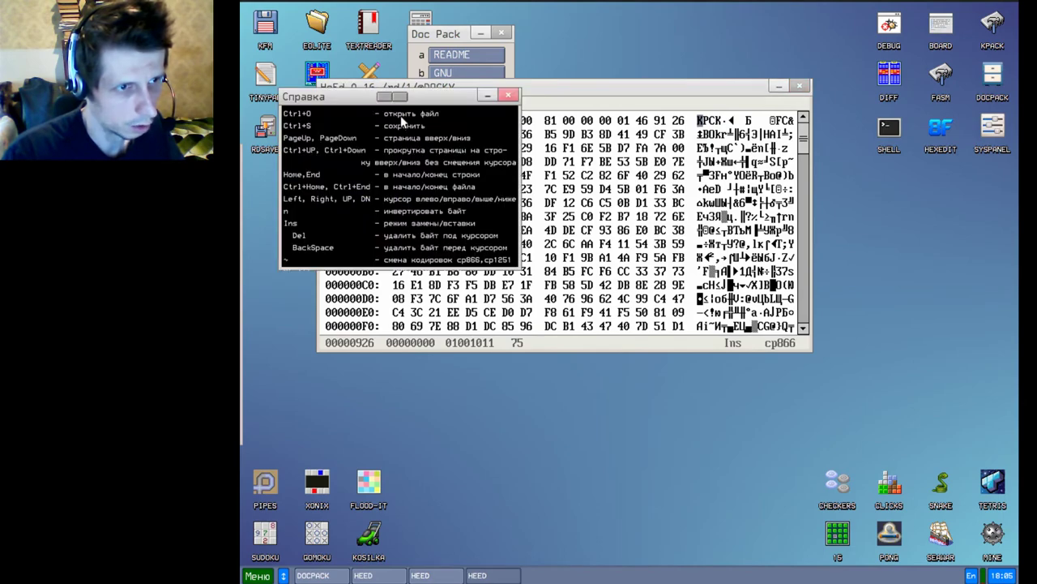
left_click(507, 95)
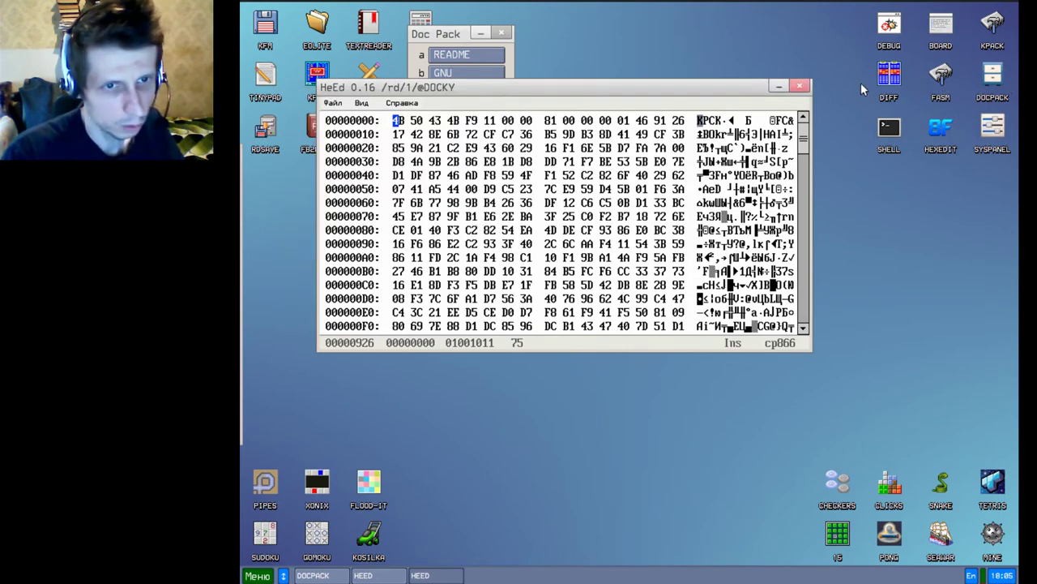
key("ctrl+n")
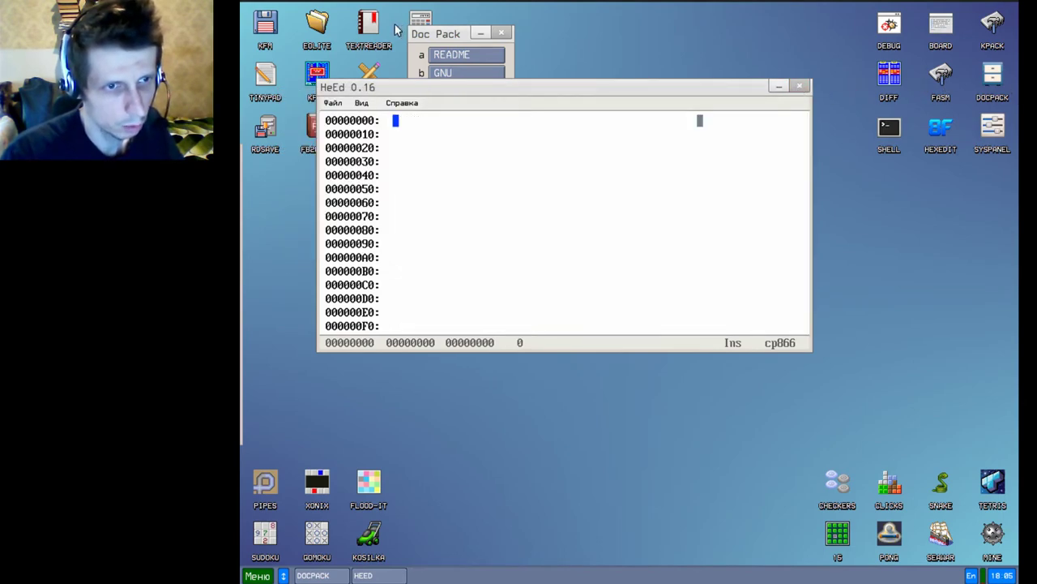
left_click(507, 32)
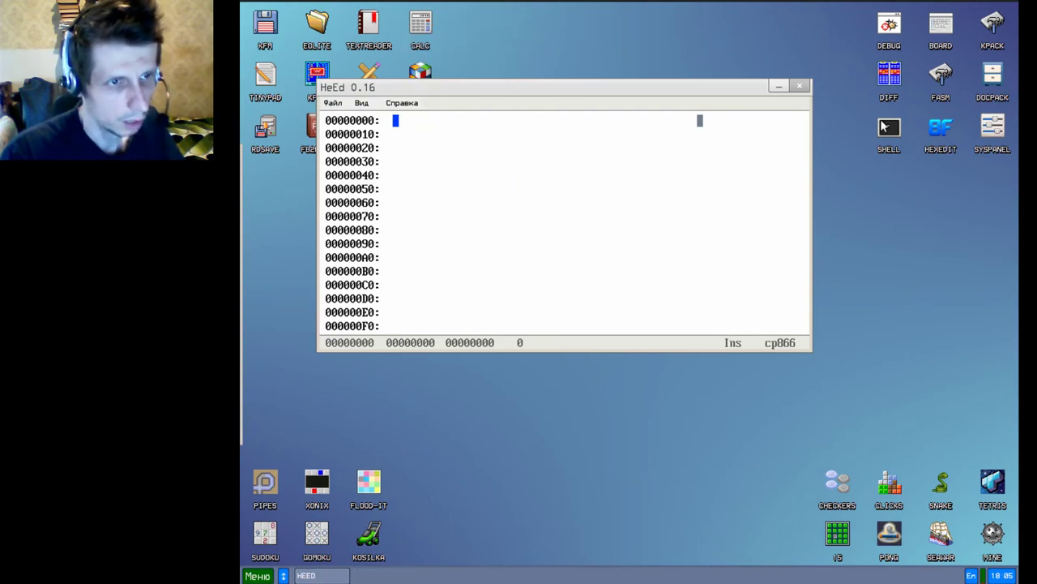
left_click(800, 86)
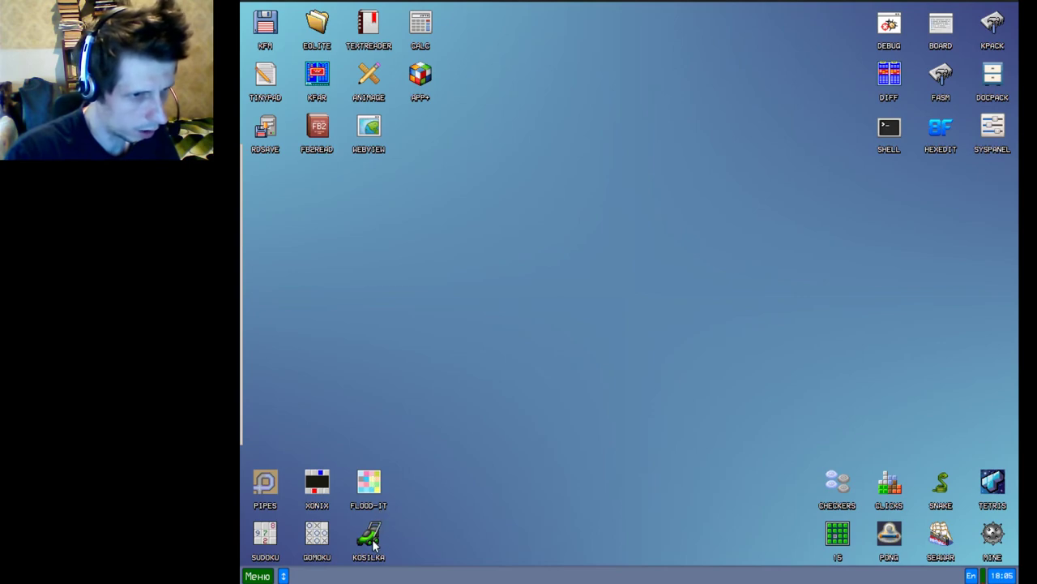
Step: Look at the Sudoku game and close it, and start an Easy game in Pipes
double_click(266, 535)
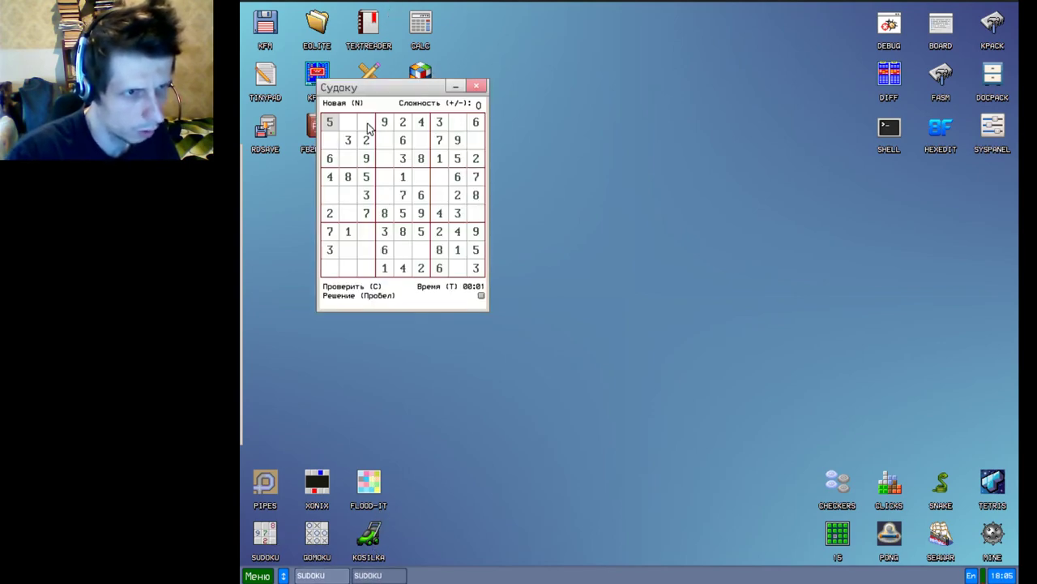
left_click(479, 88)
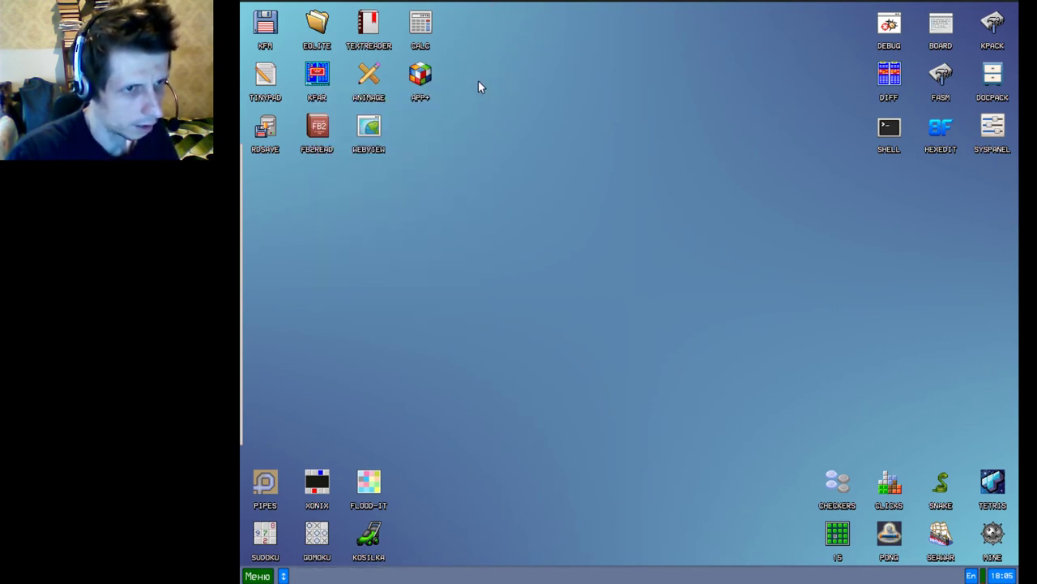
double_click(273, 489)
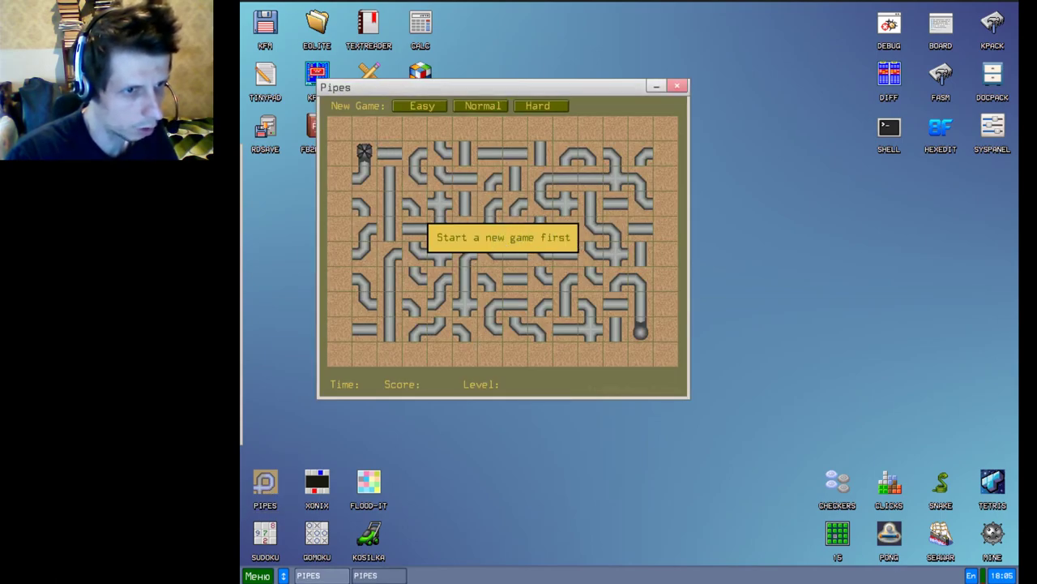
left_click(443, 110)
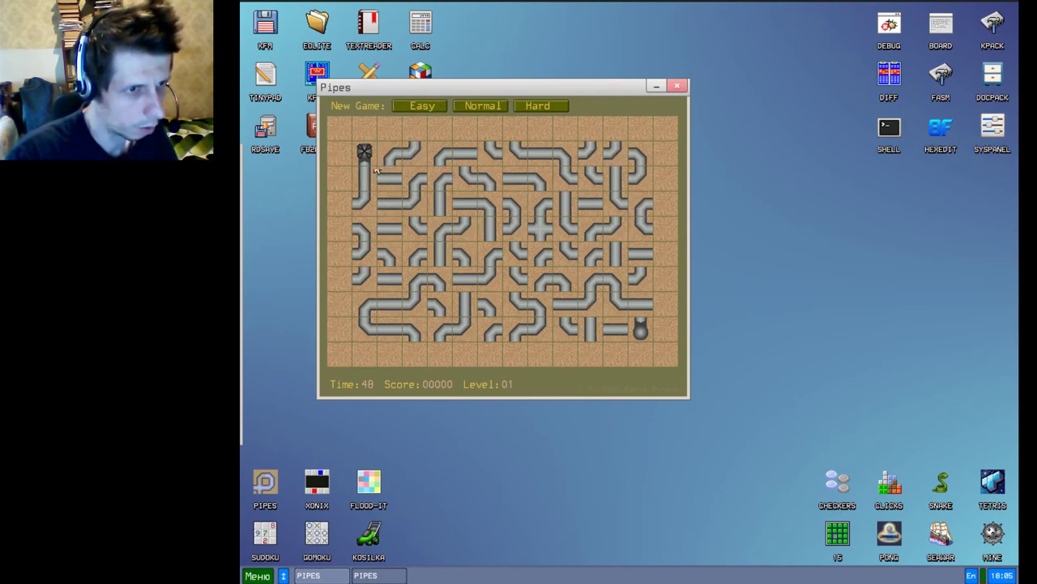
Step: Rotate several pipe segments near the starting valve and close both Pipes windows
left_click(420, 154)
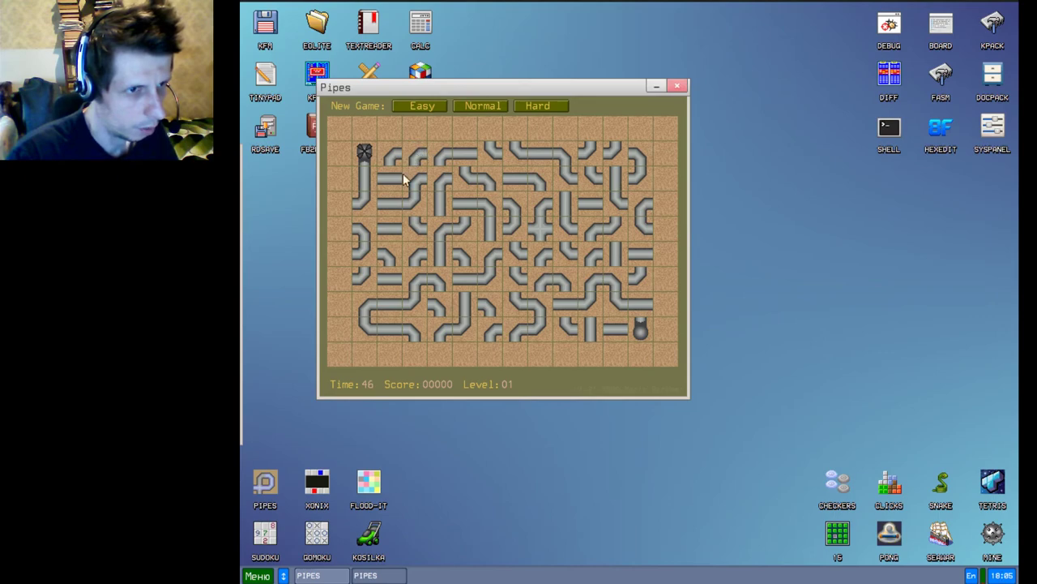
left_click(362, 247)
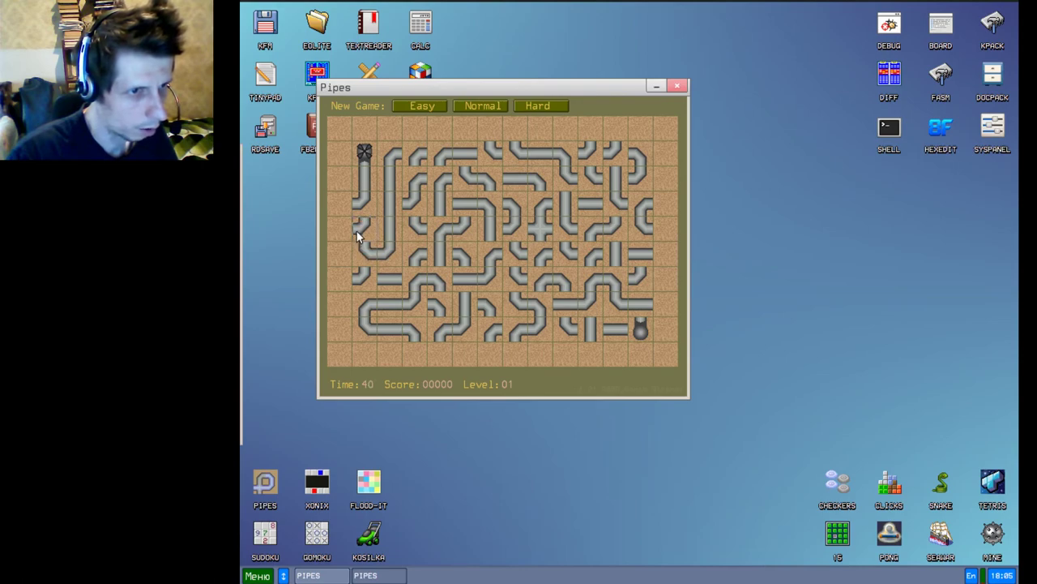
left_click(677, 86)
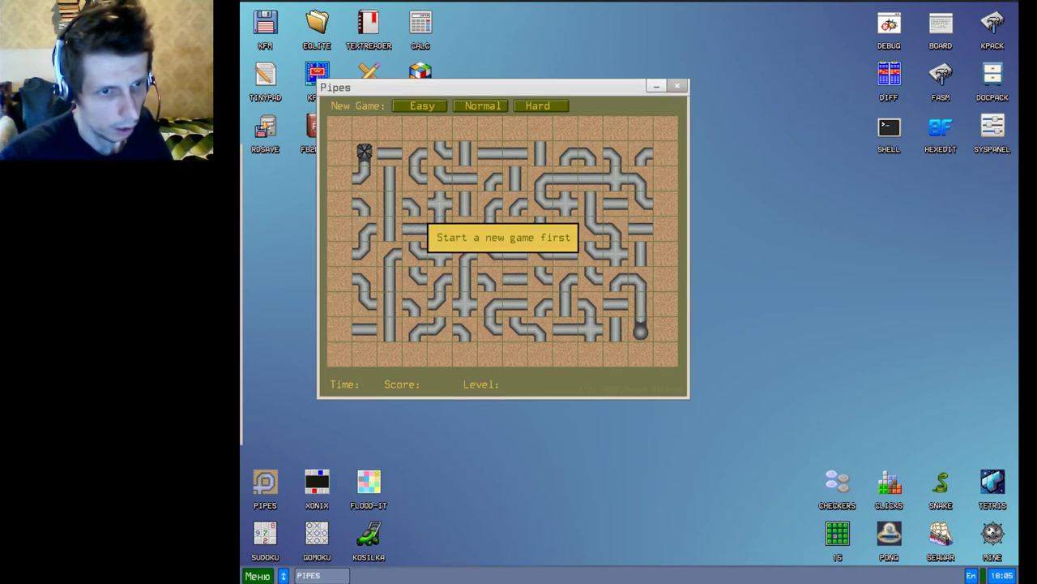
left_click(677, 86)
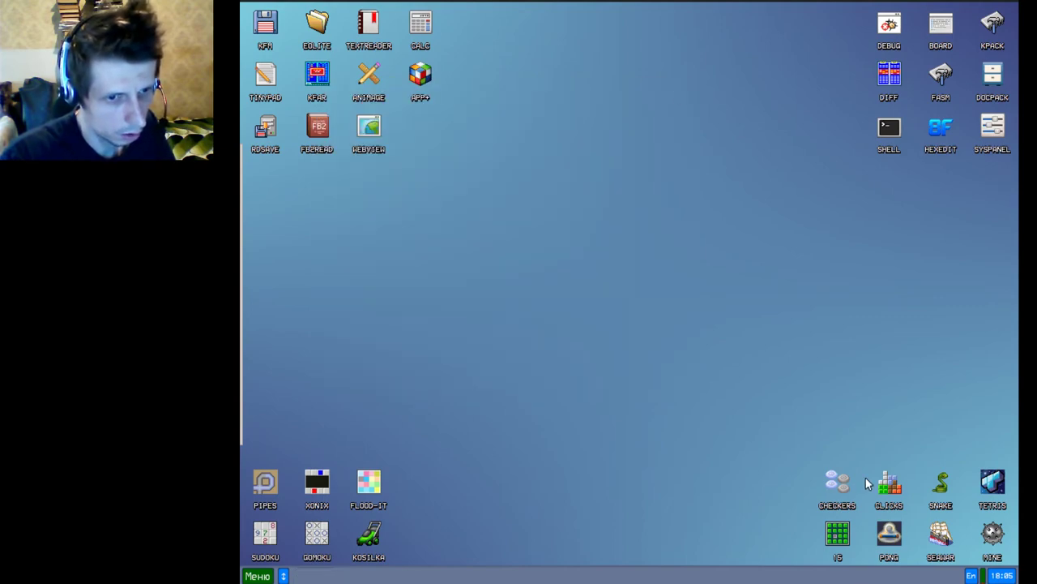
Step: View the Checkers board and close it, and launch the Clicks game
left_click(838, 483)
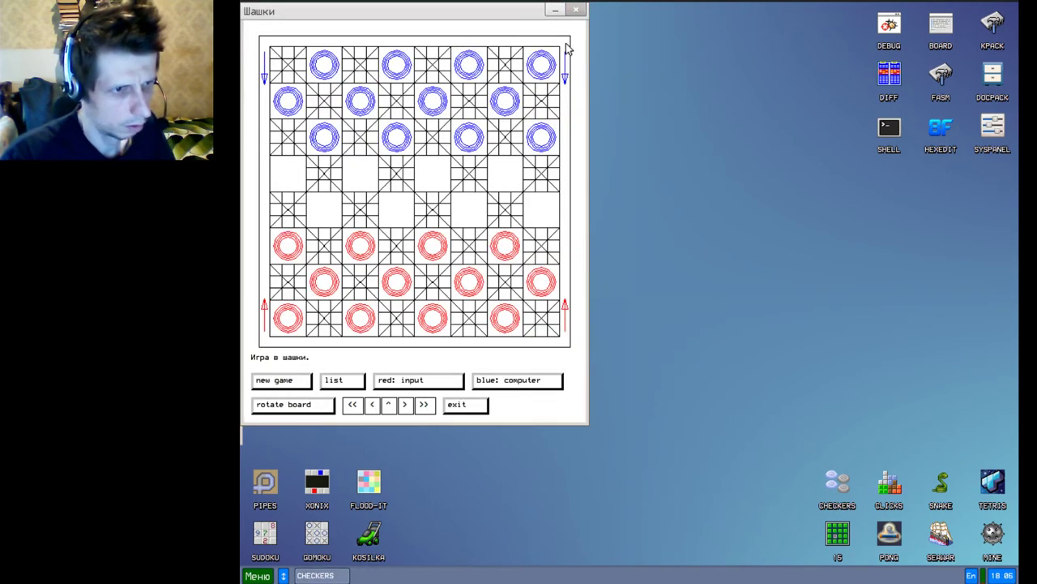
left_click(576, 10)
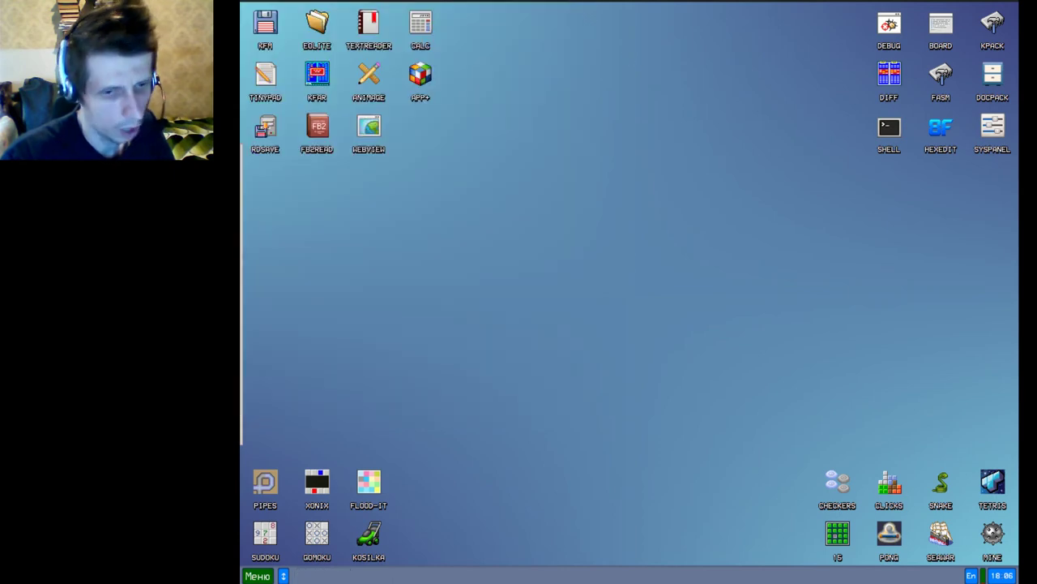
double_click(890, 489)
Step: Clear several groups of same-coloured blocks in Just Clicks and close both game windows
left_click(569, 209)
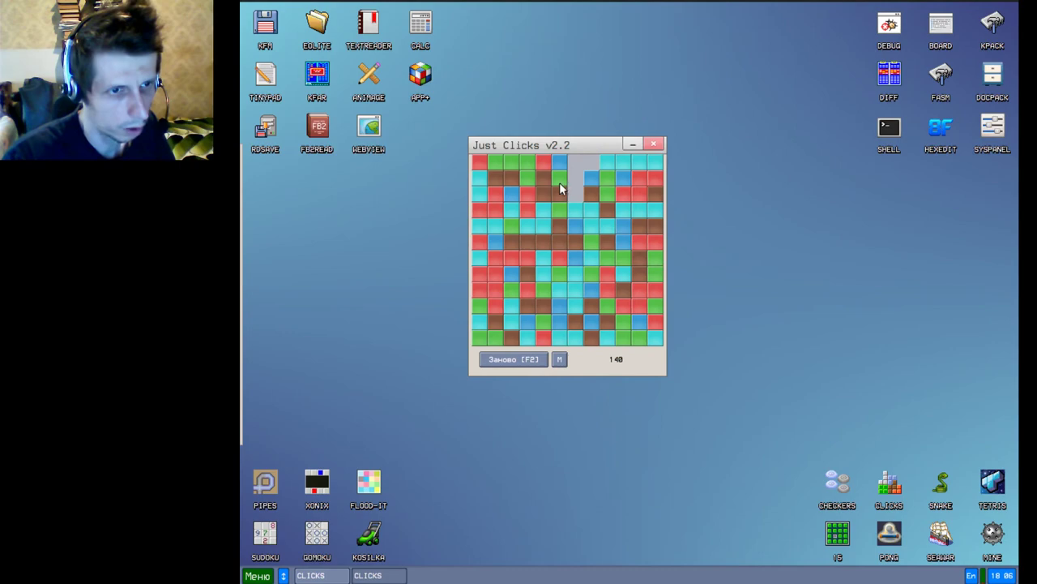
left_click(537, 194)
left_click(542, 195)
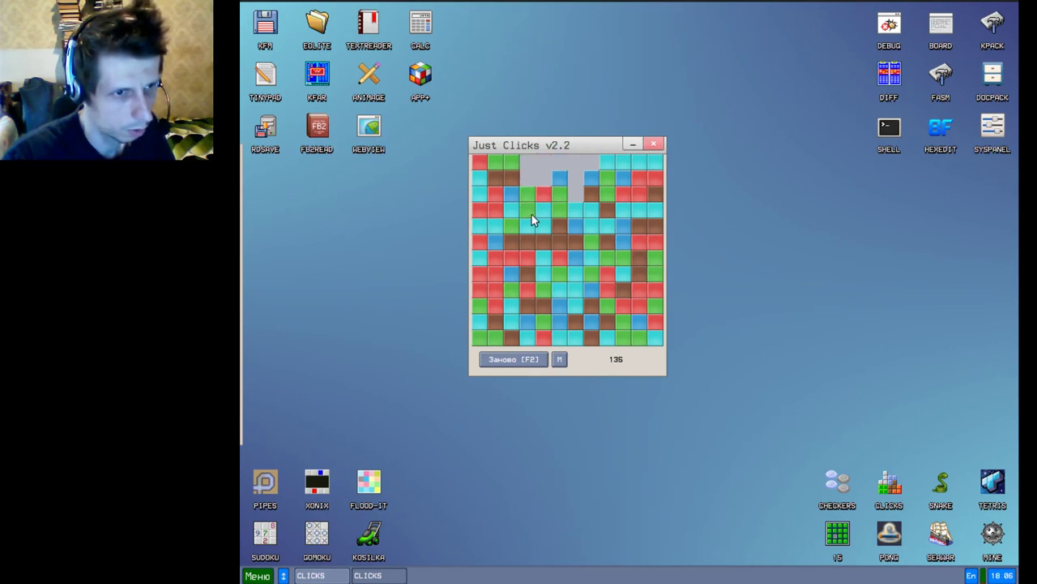
left_click(630, 194)
left_click(641, 228)
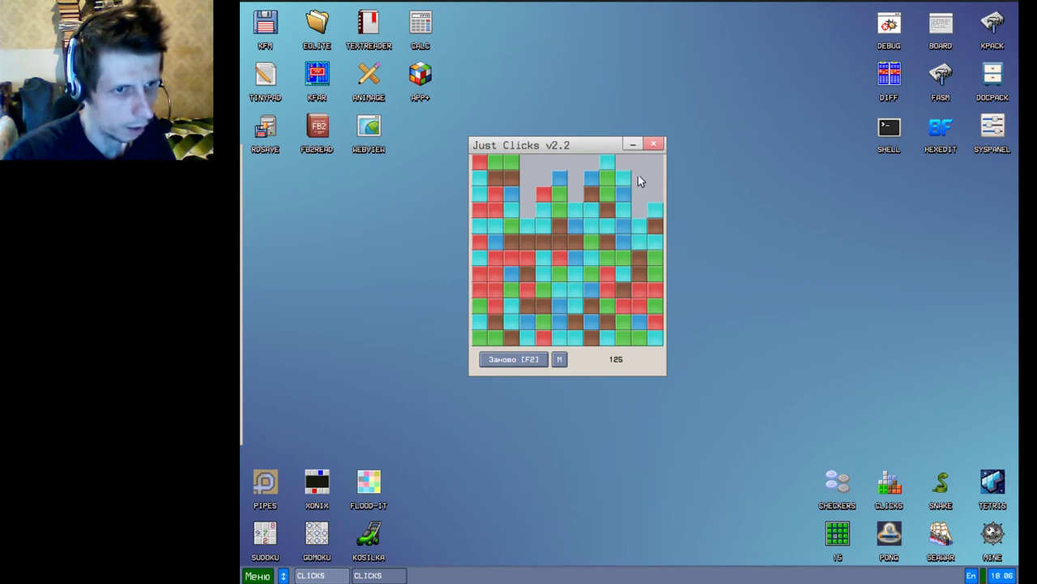
left_click(656, 144)
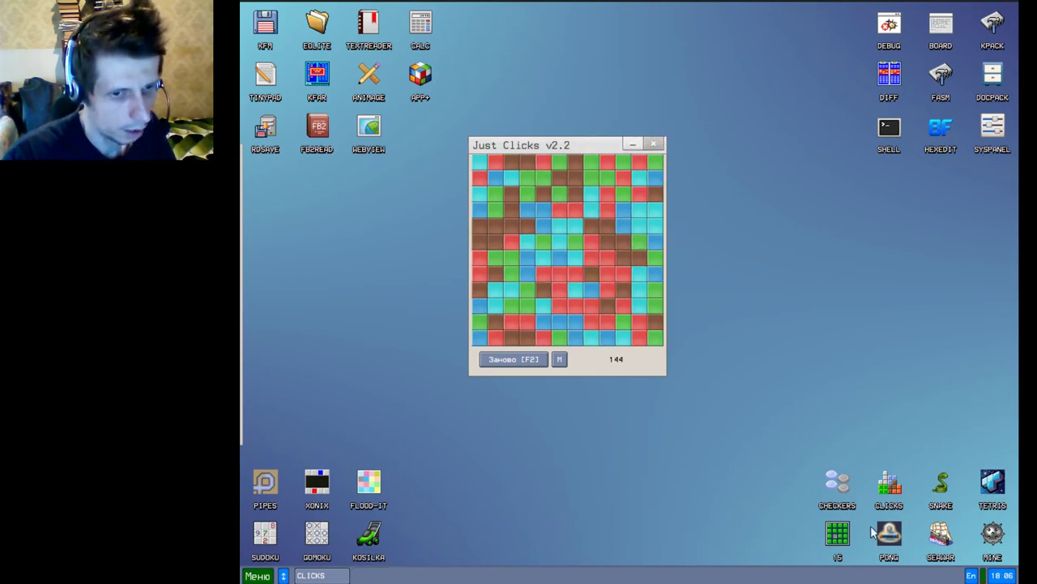
left_click(656, 144)
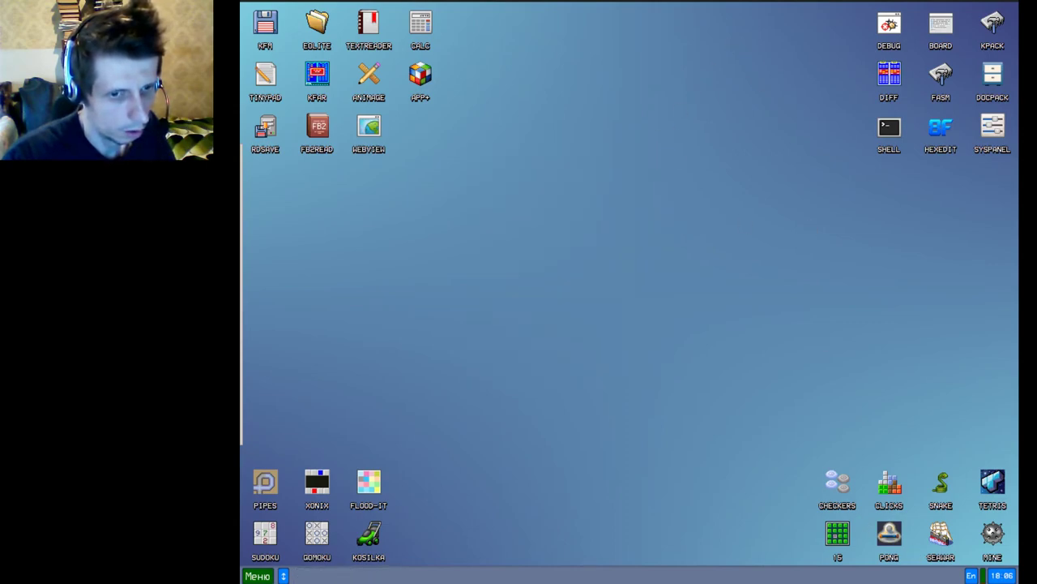
Step: Start a Classic mode game in Snake, steer the snake towards the yellow food block, and close both game windows
double_click(940, 486)
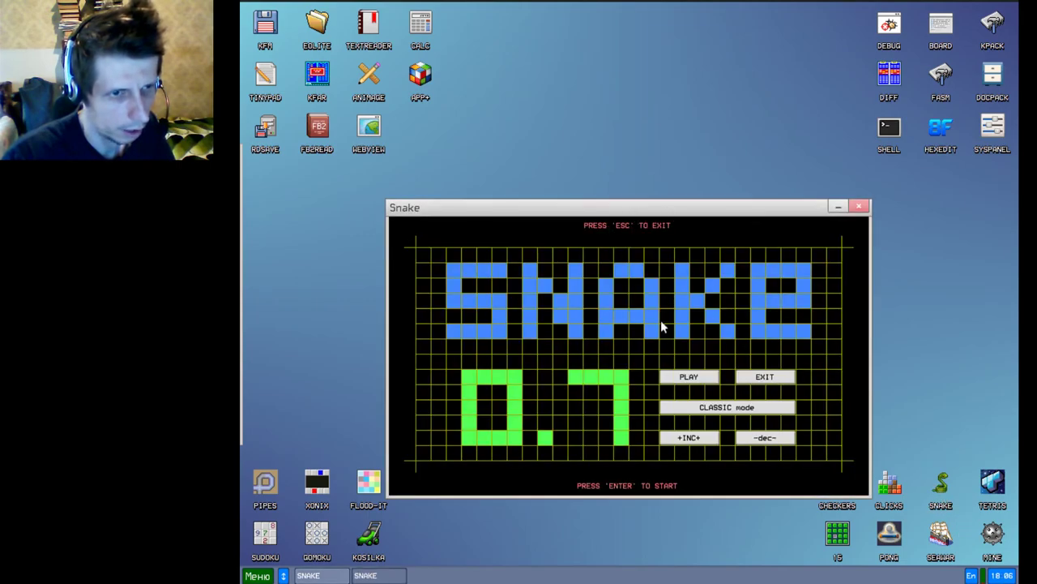
left_click(684, 377)
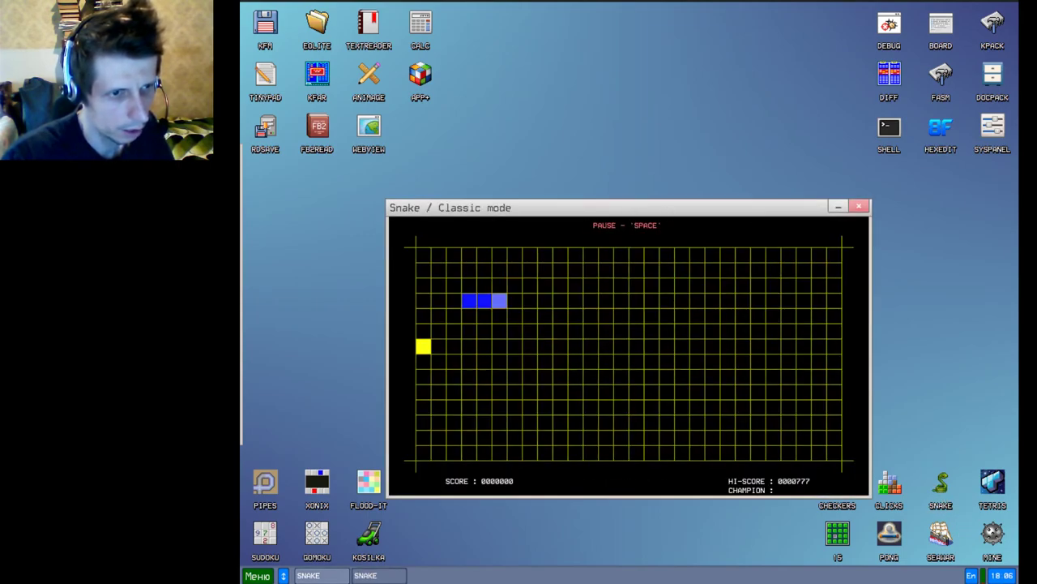
key("Down")
key("Left")
key("Up")
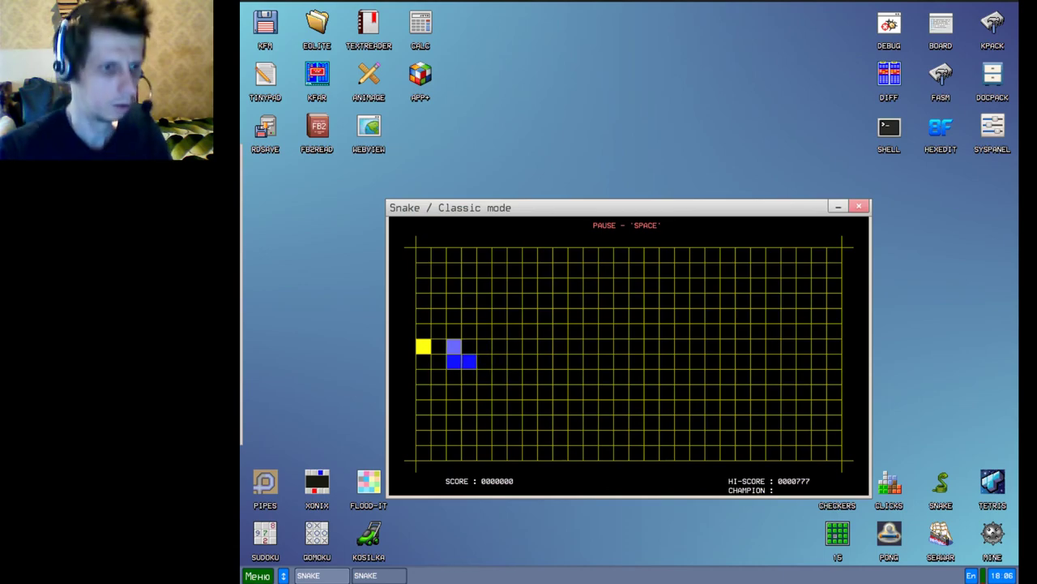
key("Left")
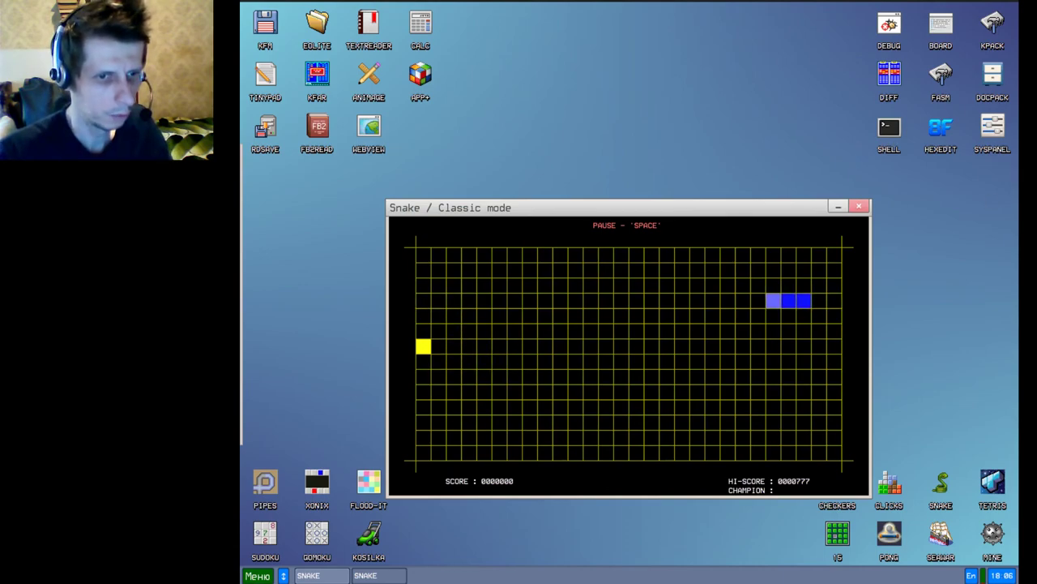
left_click(859, 206)
left_click(859, 206)
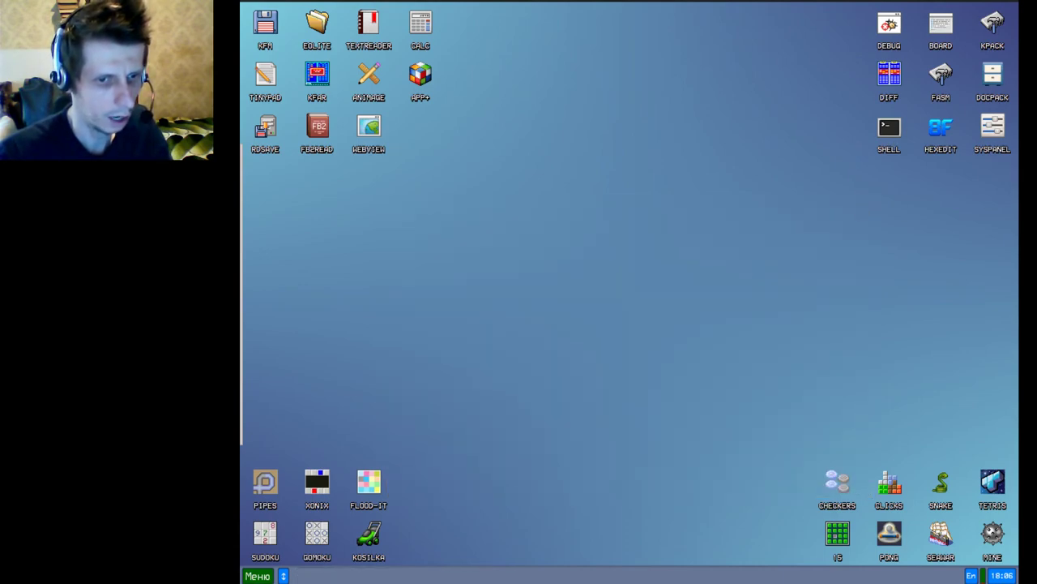
Step: Launch Tetris and drop a four-block bar flat onto the floor, beside the piece already lying there
double_click(994, 485)
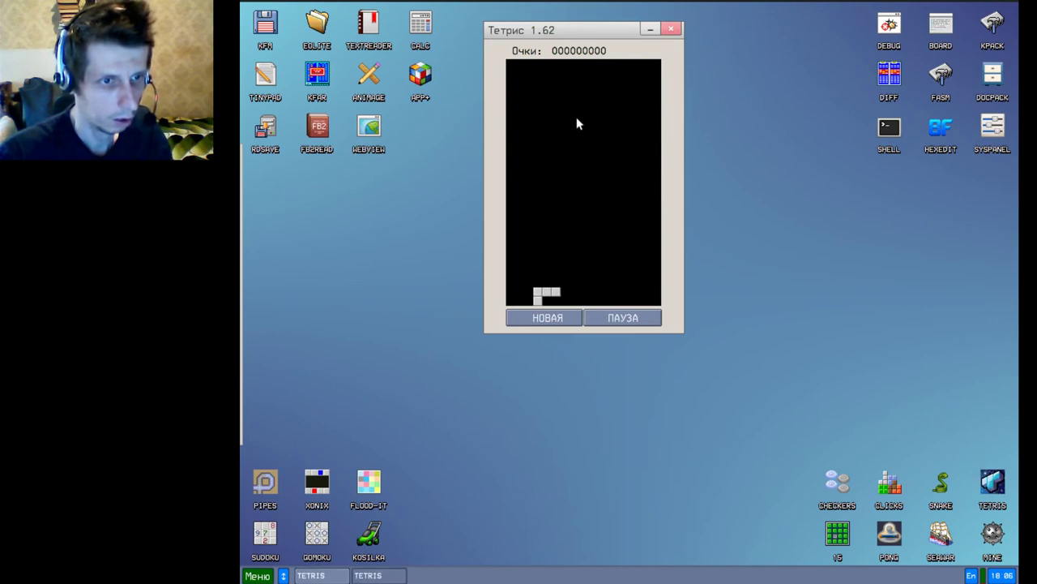
key("Right")
key("Up")
key("Up")
key("Down")
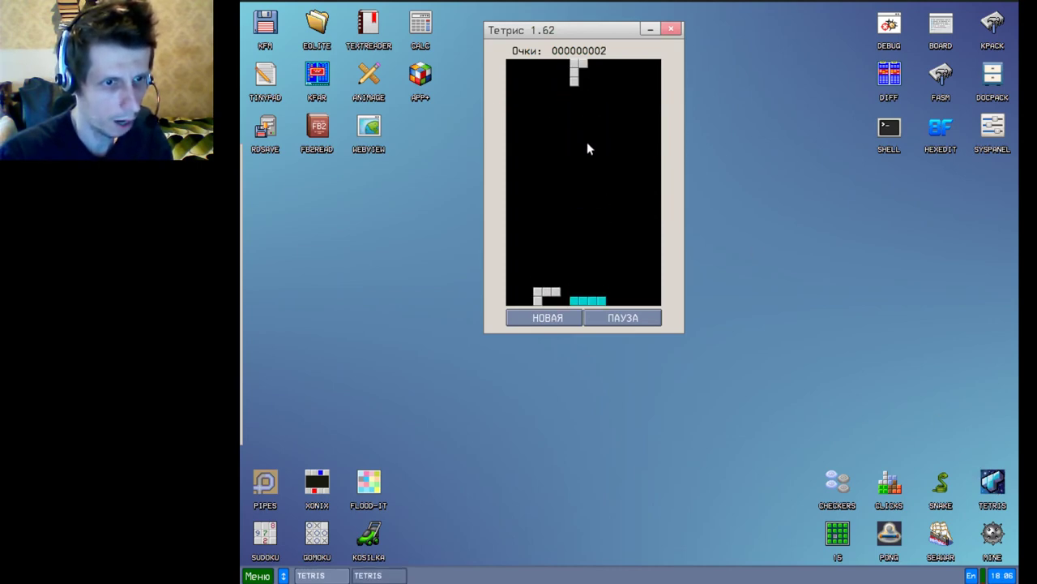
Step: Rotate the falling L-shaped Tetris piece, drop it near the right wall, and close both game windows
key("Right")
key("Right")
key("Up")
key("Up")
key("Up")
key("Up")
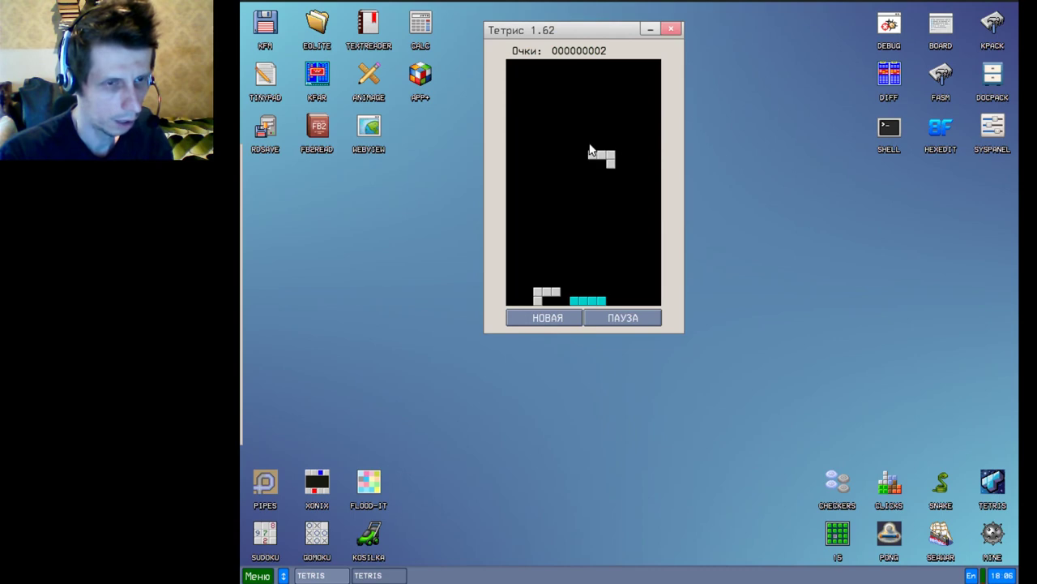
key("Up")
key("Up")
key("Right")
key("Right")
key("Right")
key("Right")
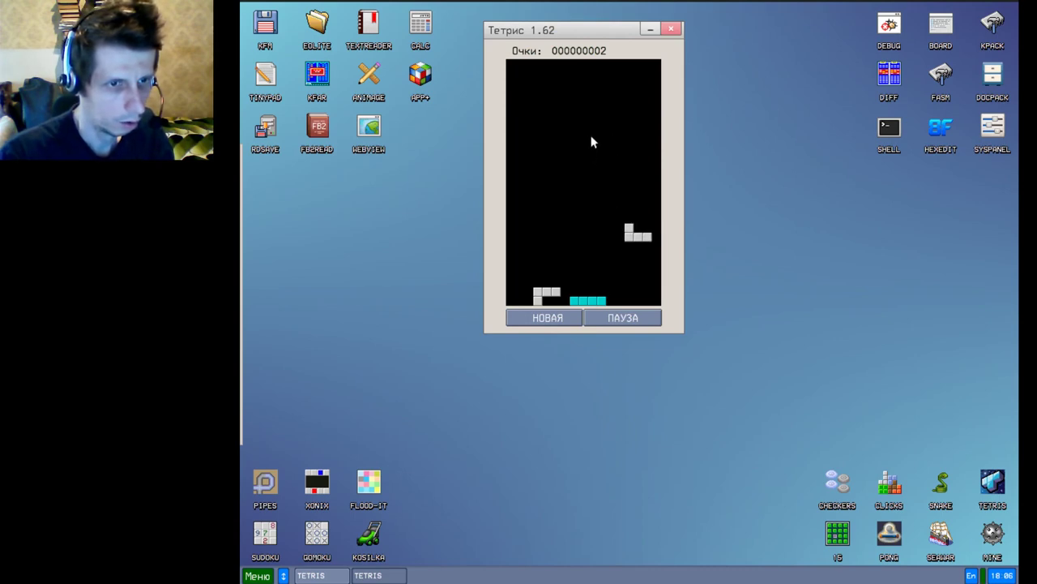
key("Down")
left_click(670, 30)
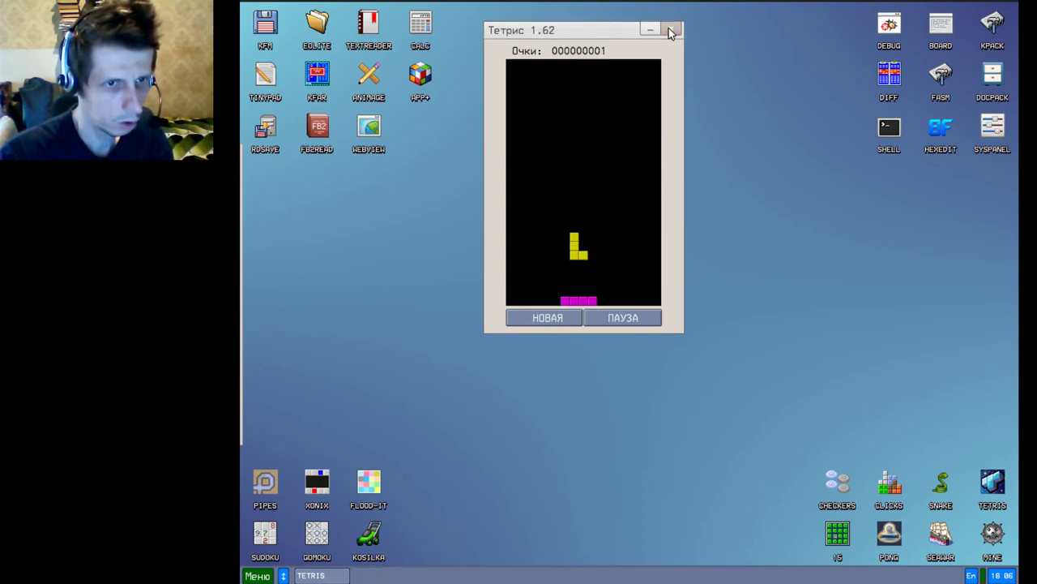
left_click(678, 30)
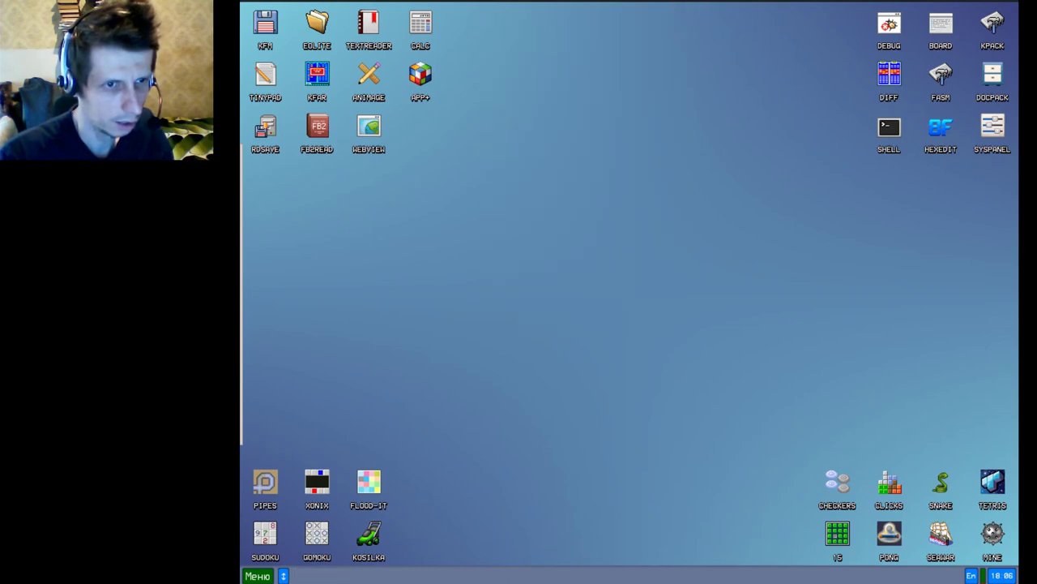
Step: Open the 15 puzzle, look at its numbered tile board, and close both game windows
left_click(841, 533)
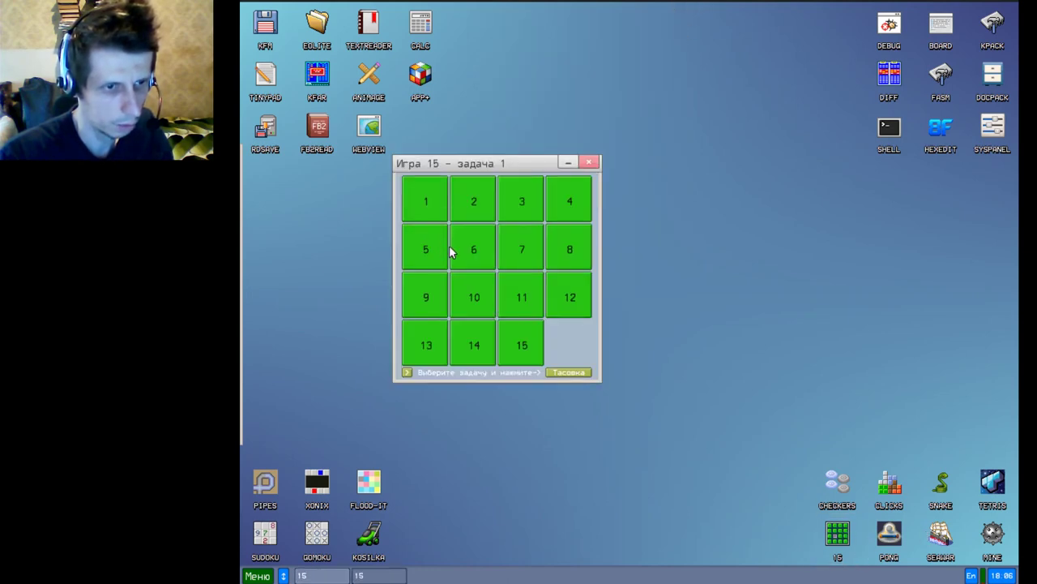
left_click(591, 163)
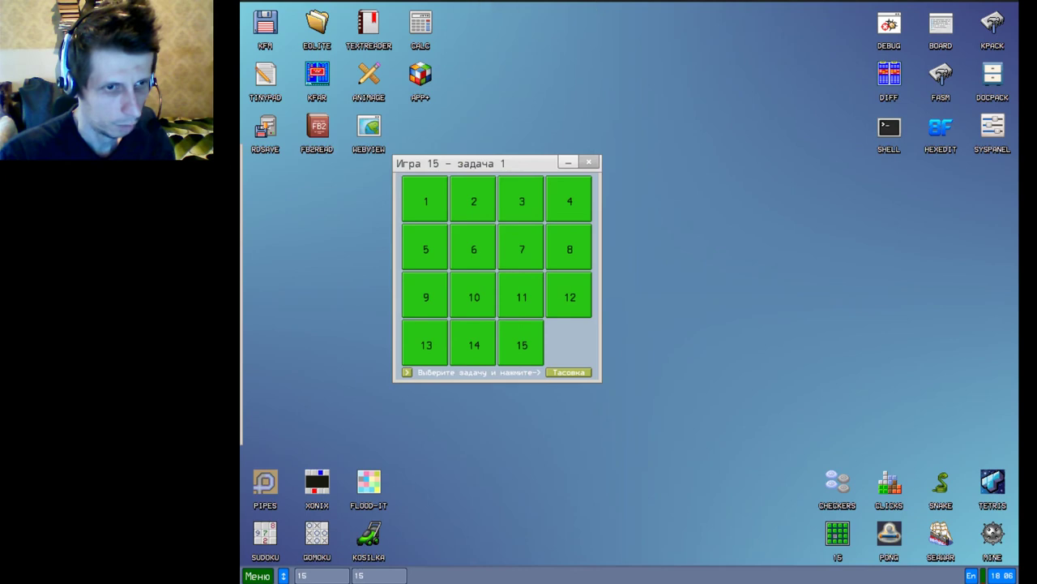
left_click(588, 165)
left_click(588, 165)
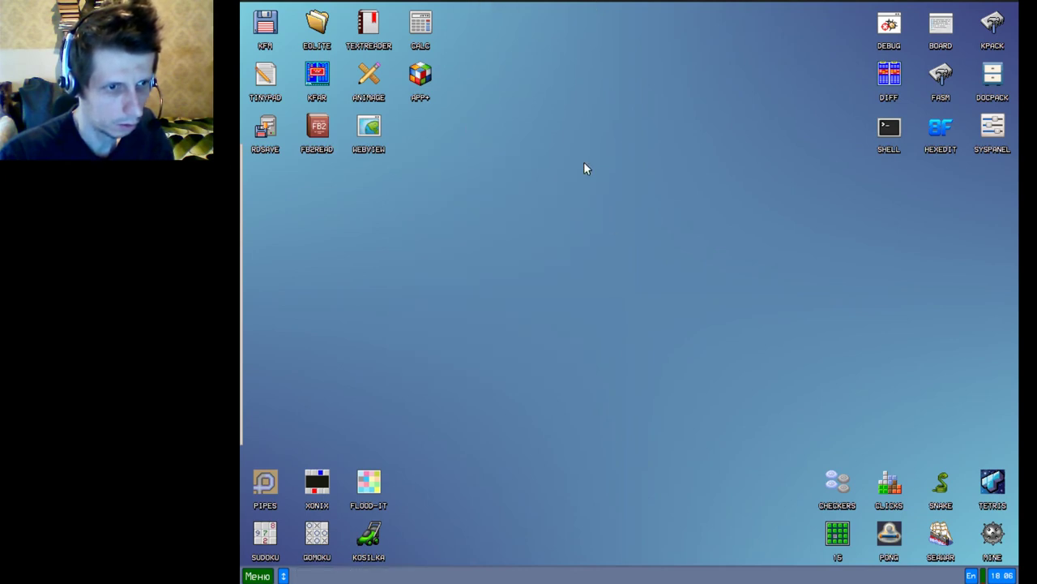
Step: View the Pong match alongside the Doc Pack document list, and close all of their windows
double_click(891, 534)
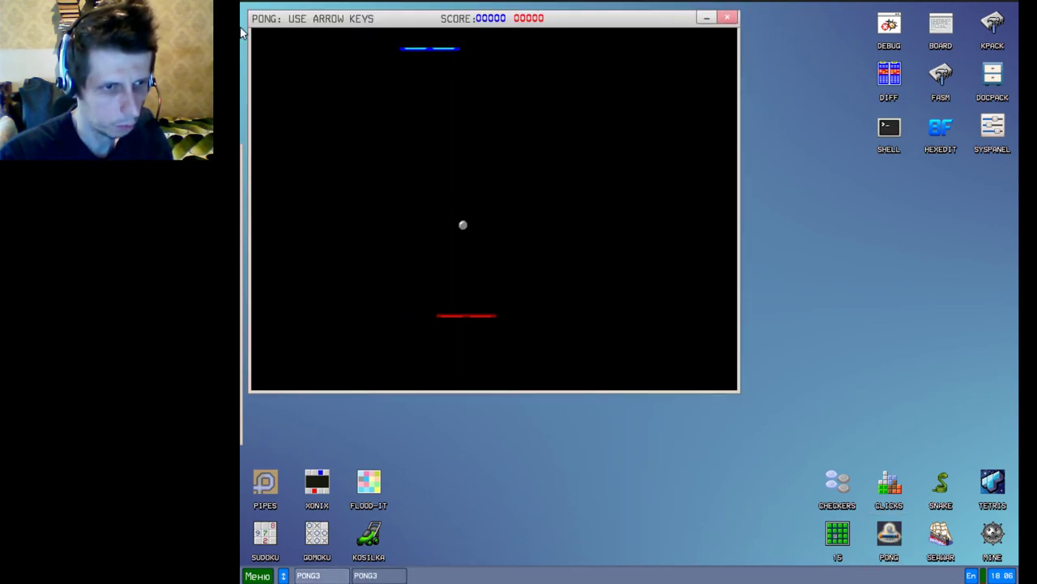
left_click(992, 81)
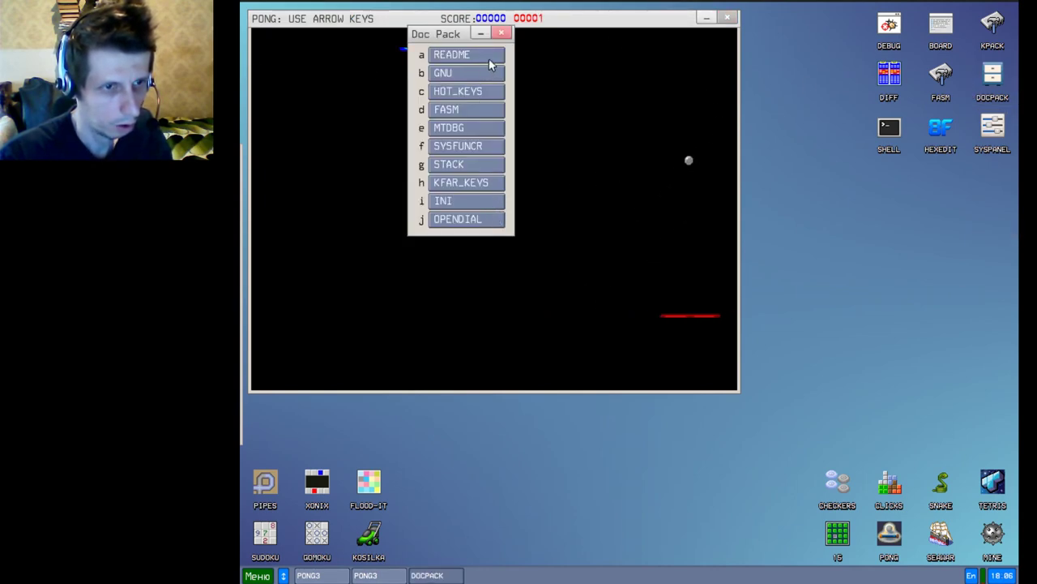
left_click(727, 18)
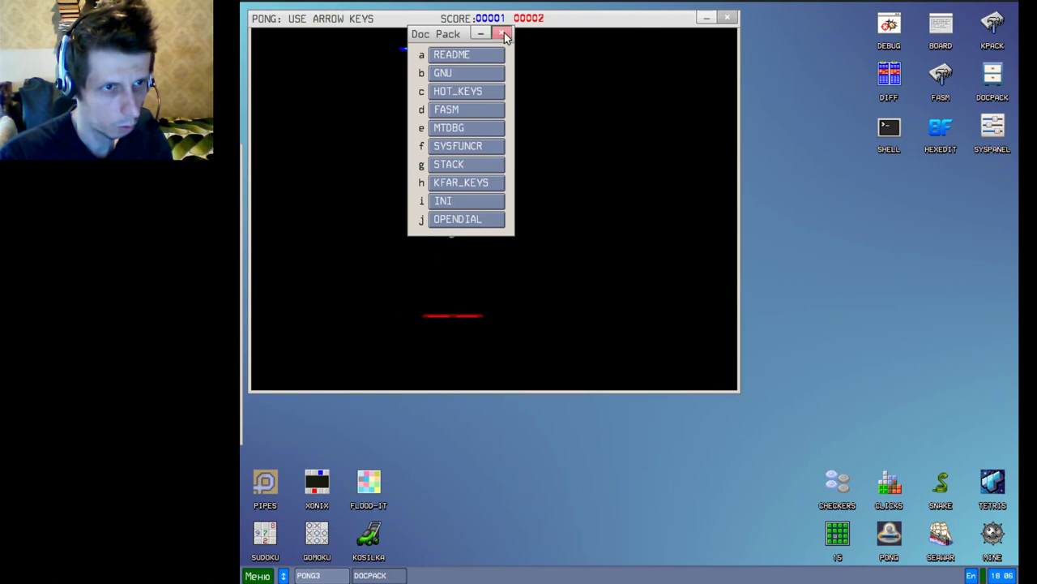
left_click(503, 33)
left_click(726, 17)
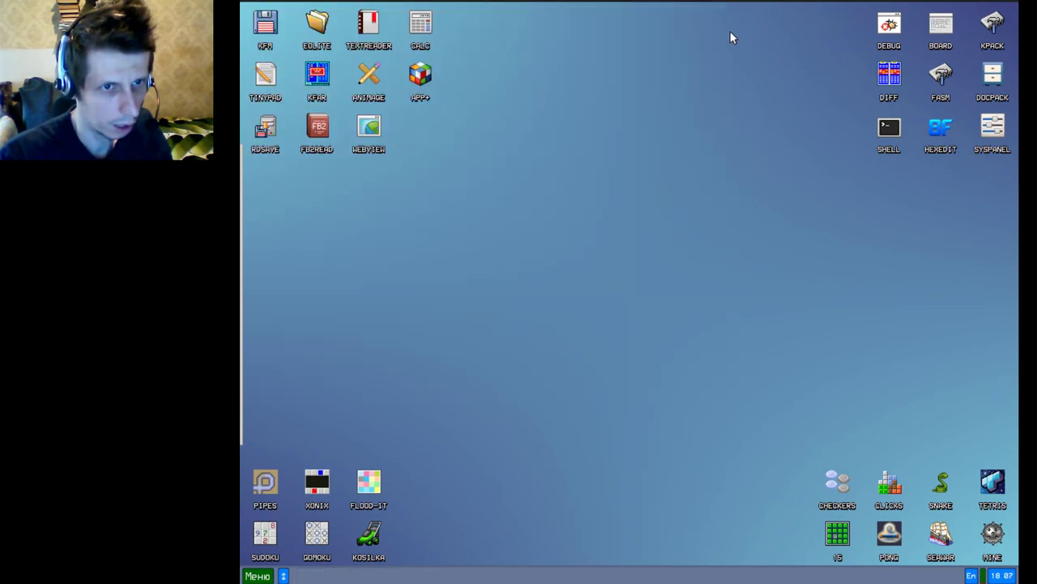
Step: Place a vertical four-cell ship and a vertical three-cell ship on the USER grid in Seawar, and close the game
double_click(950, 531)
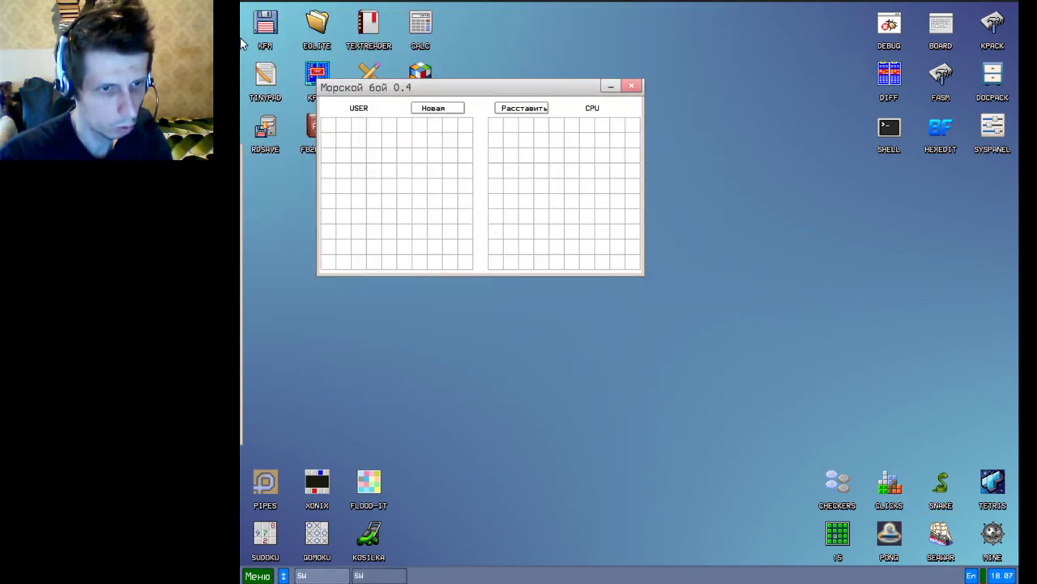
left_click(374, 185)
left_click(435, 184)
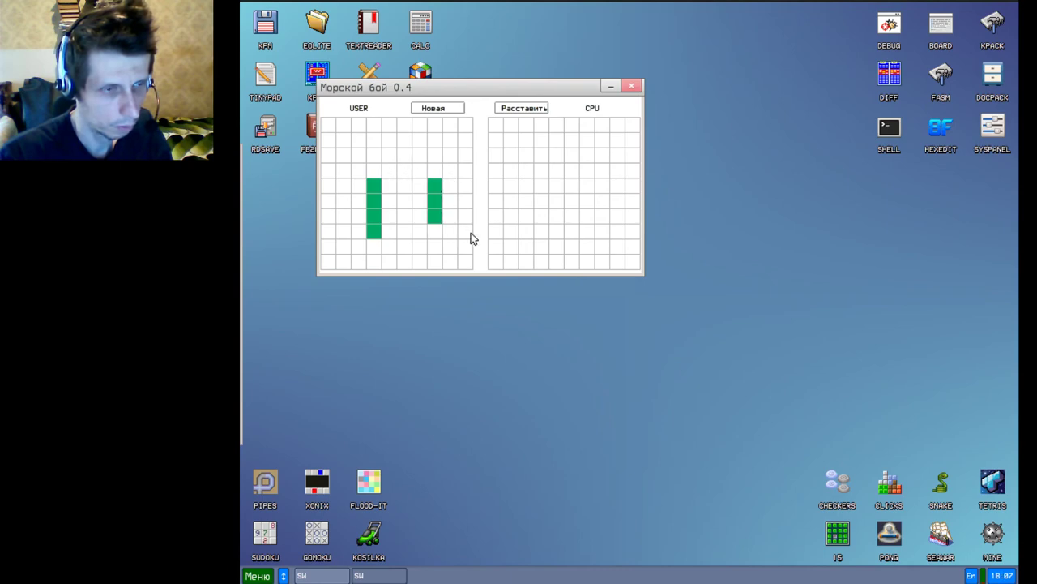
left_click(632, 86)
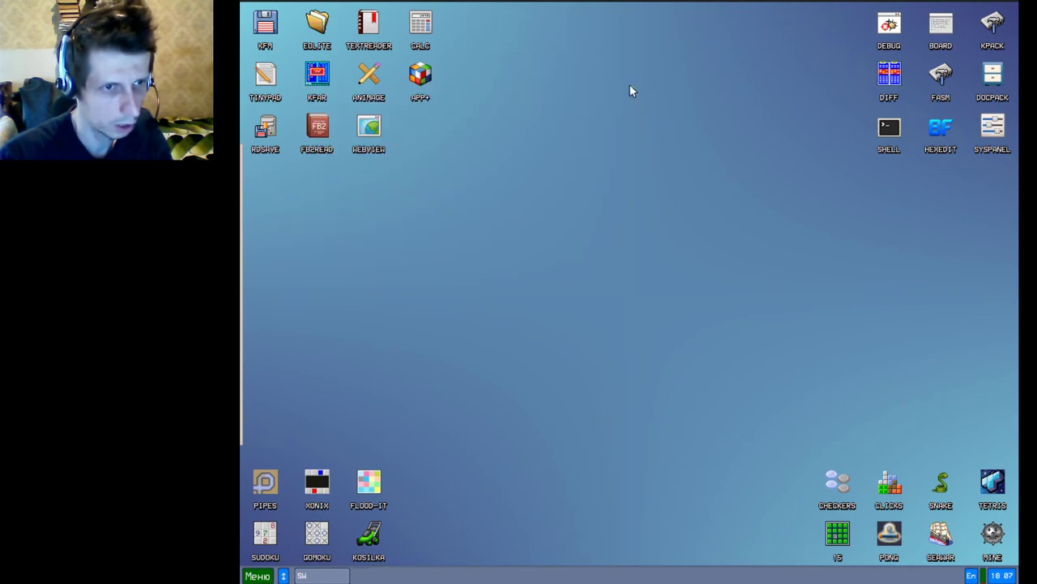
Step: Launch MineSweeper, uncover several cells in the upper part of the field, and close the game
double_click(993, 534)
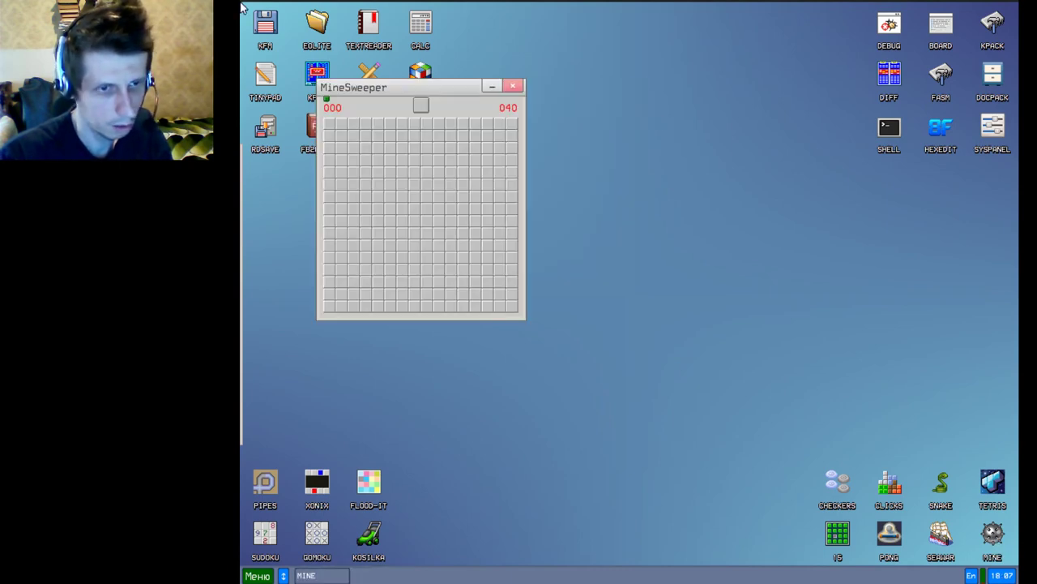
left_click(378, 186)
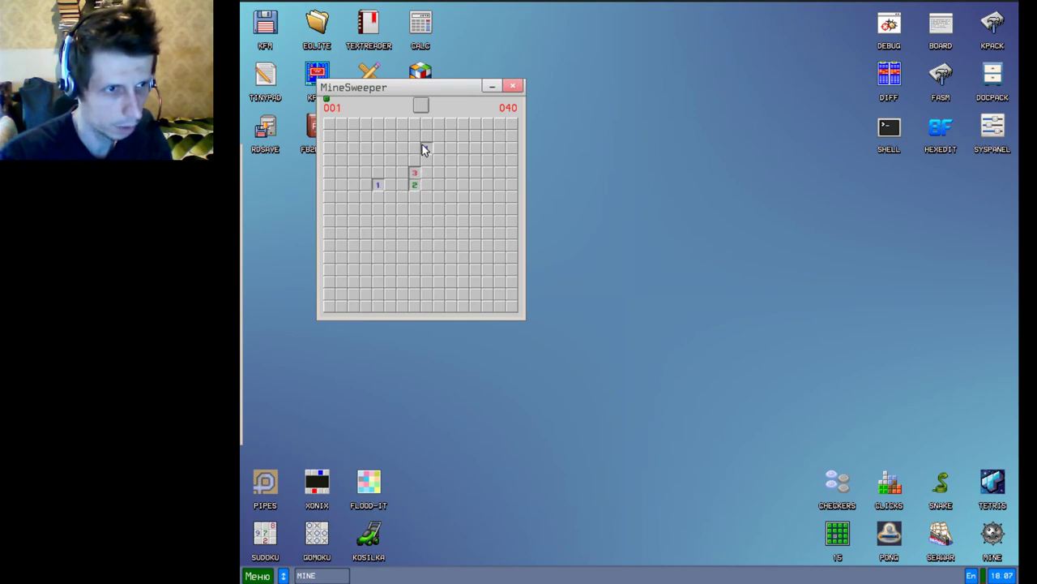
left_click(425, 148)
left_click(438, 138)
left_click(466, 145)
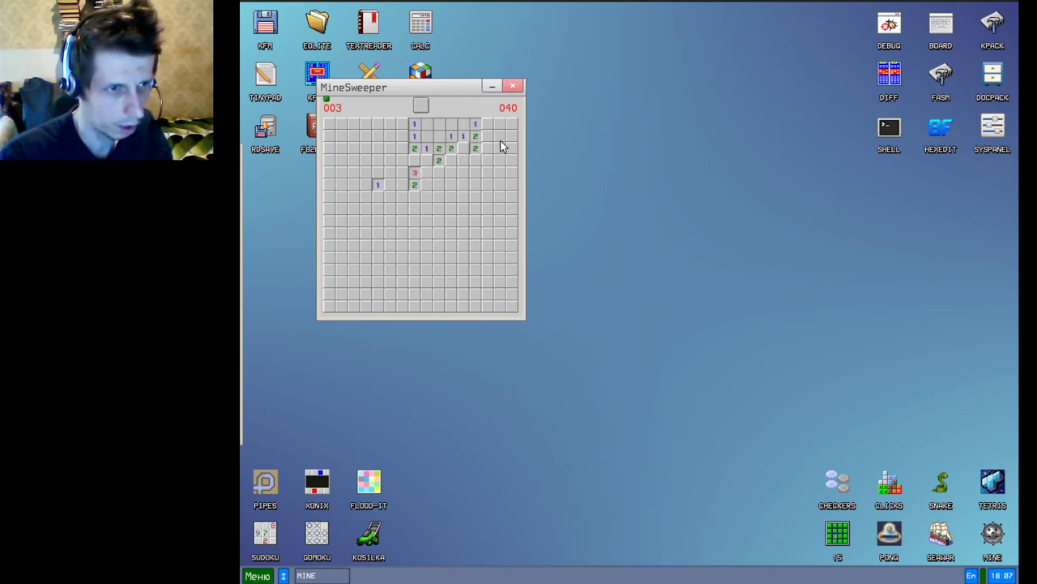
left_click(500, 143)
left_click(514, 85)
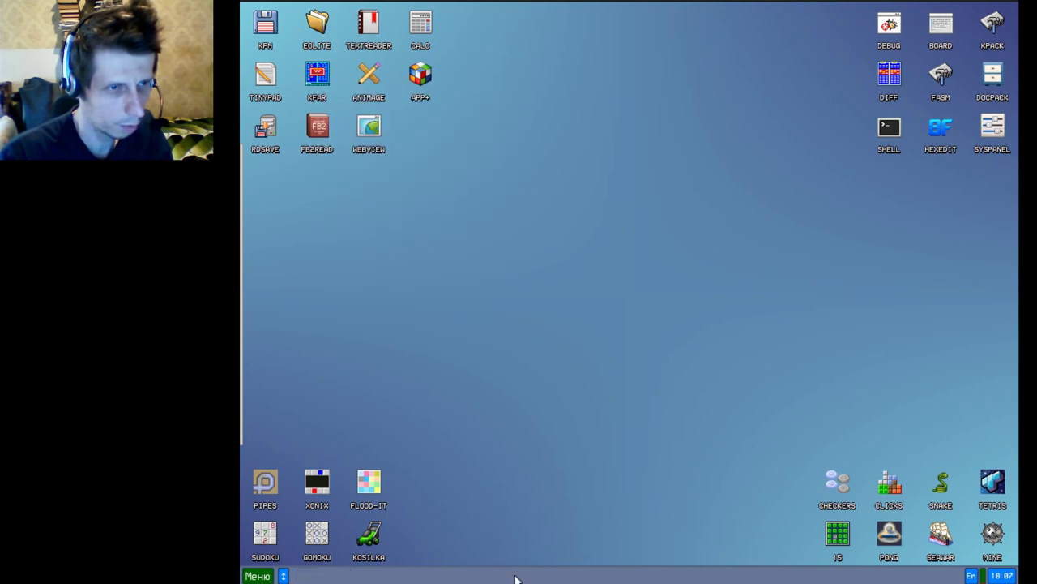
Step: Look at the KPack compression tool's file and path options and close it
left_click(993, 25)
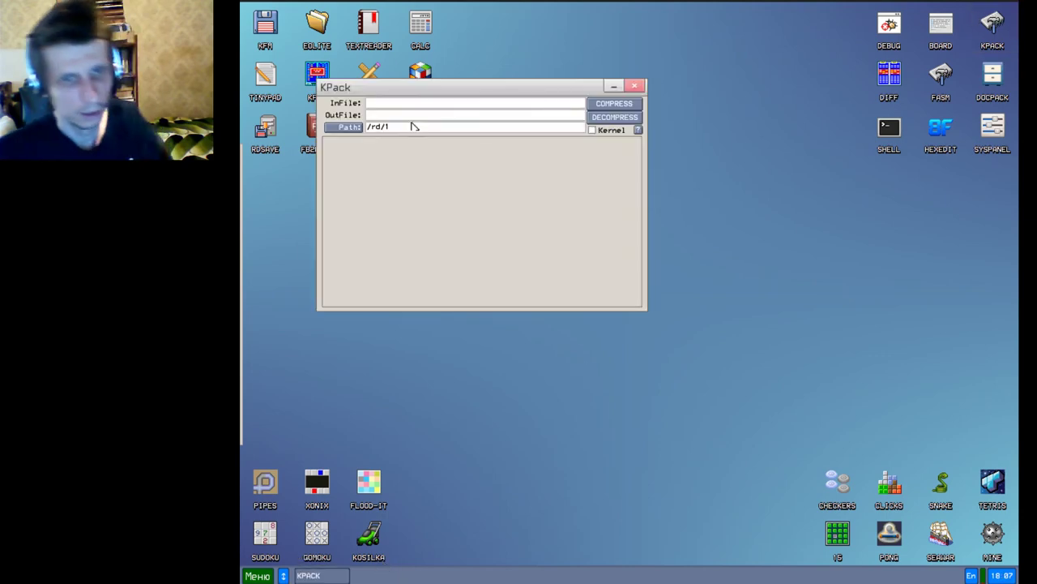
left_click(635, 87)
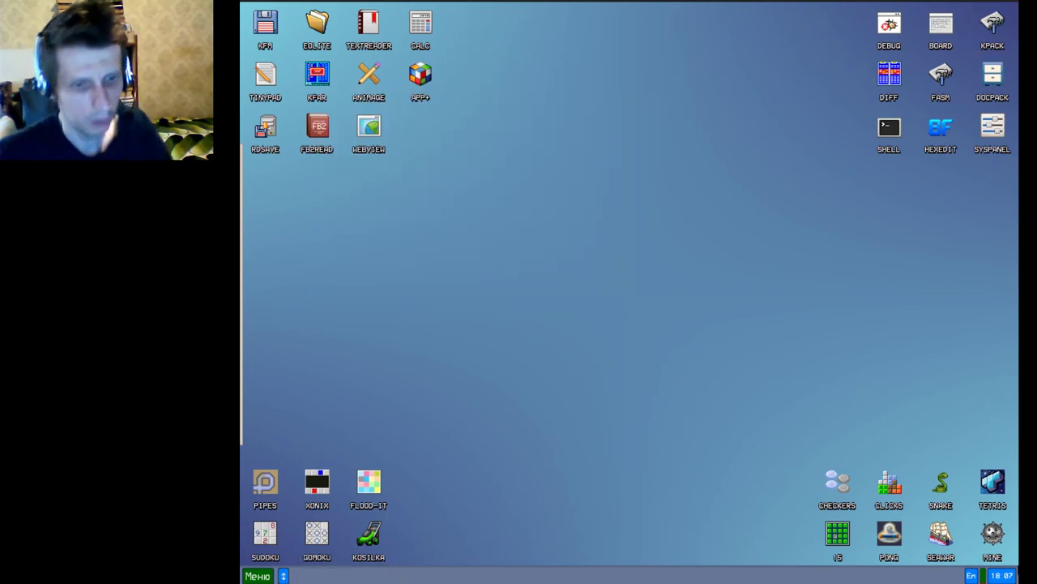